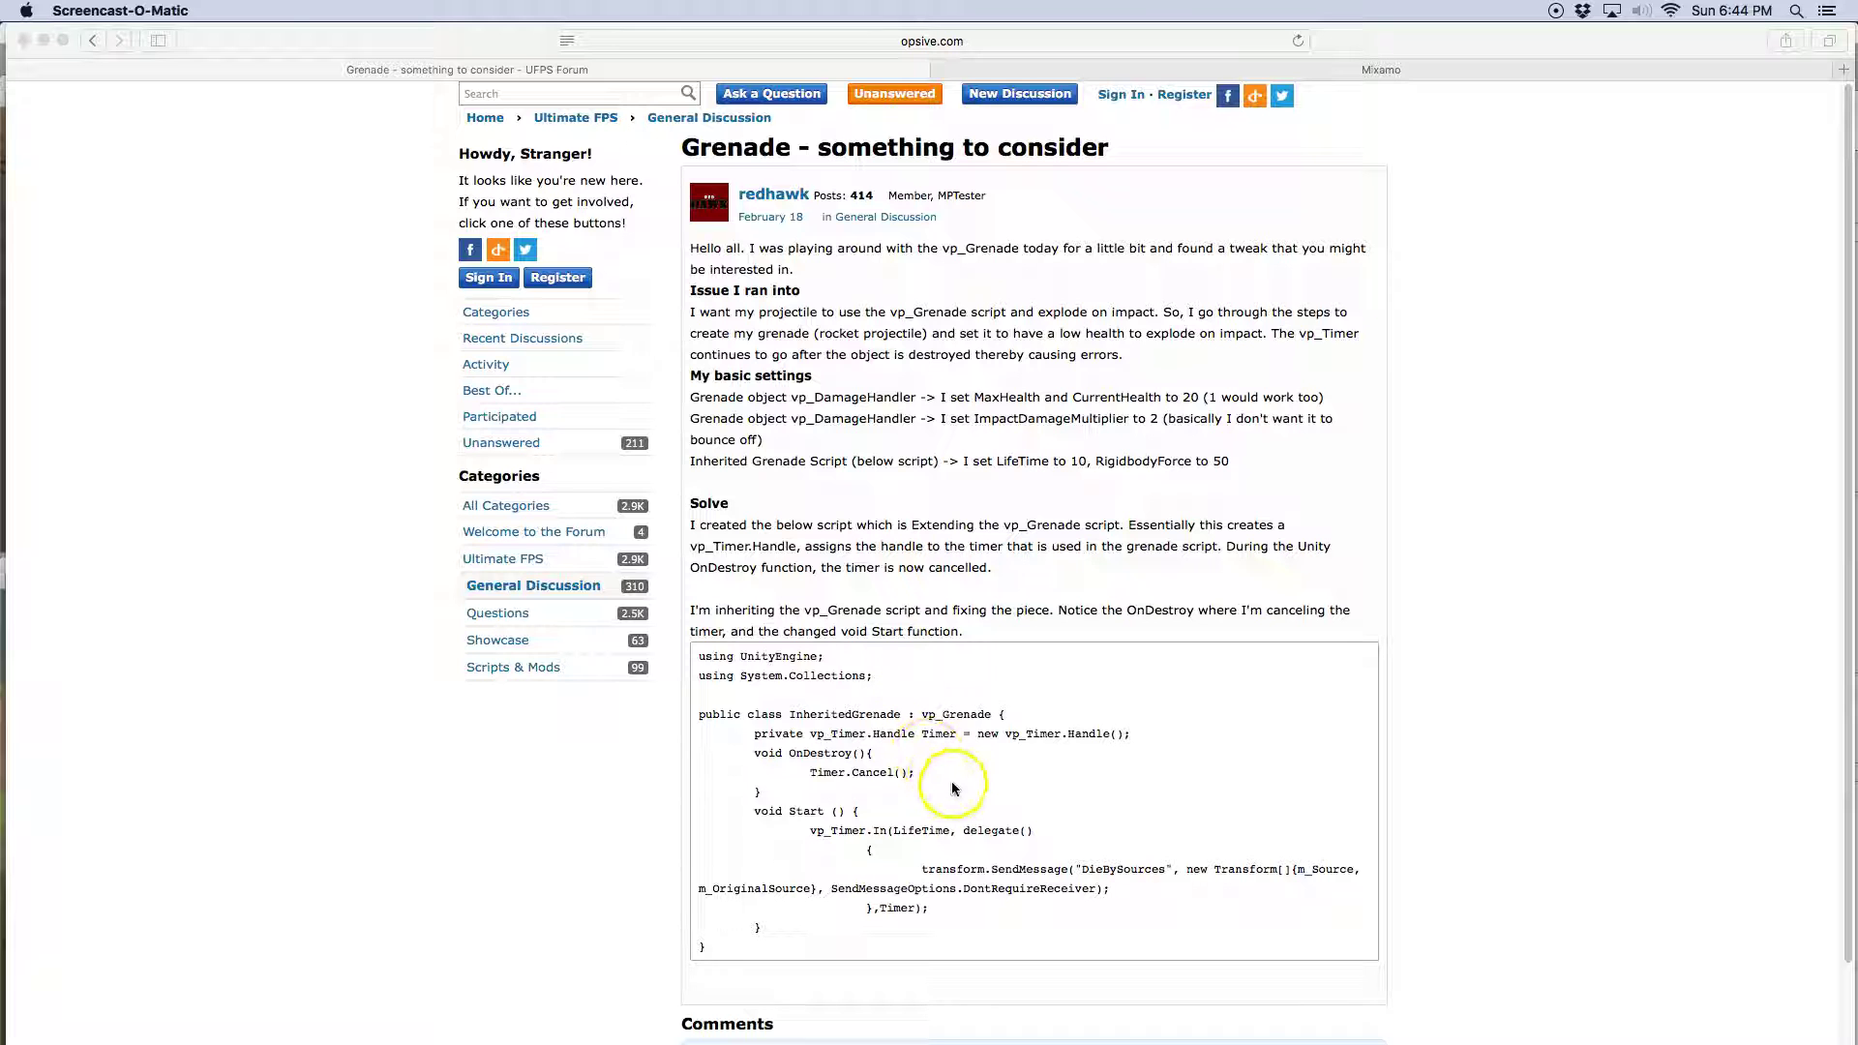
Leave the grenade-script forum thread and switch to the Mixamo store tab
{"action": "left_click", "coordinate": [1298, 69]}
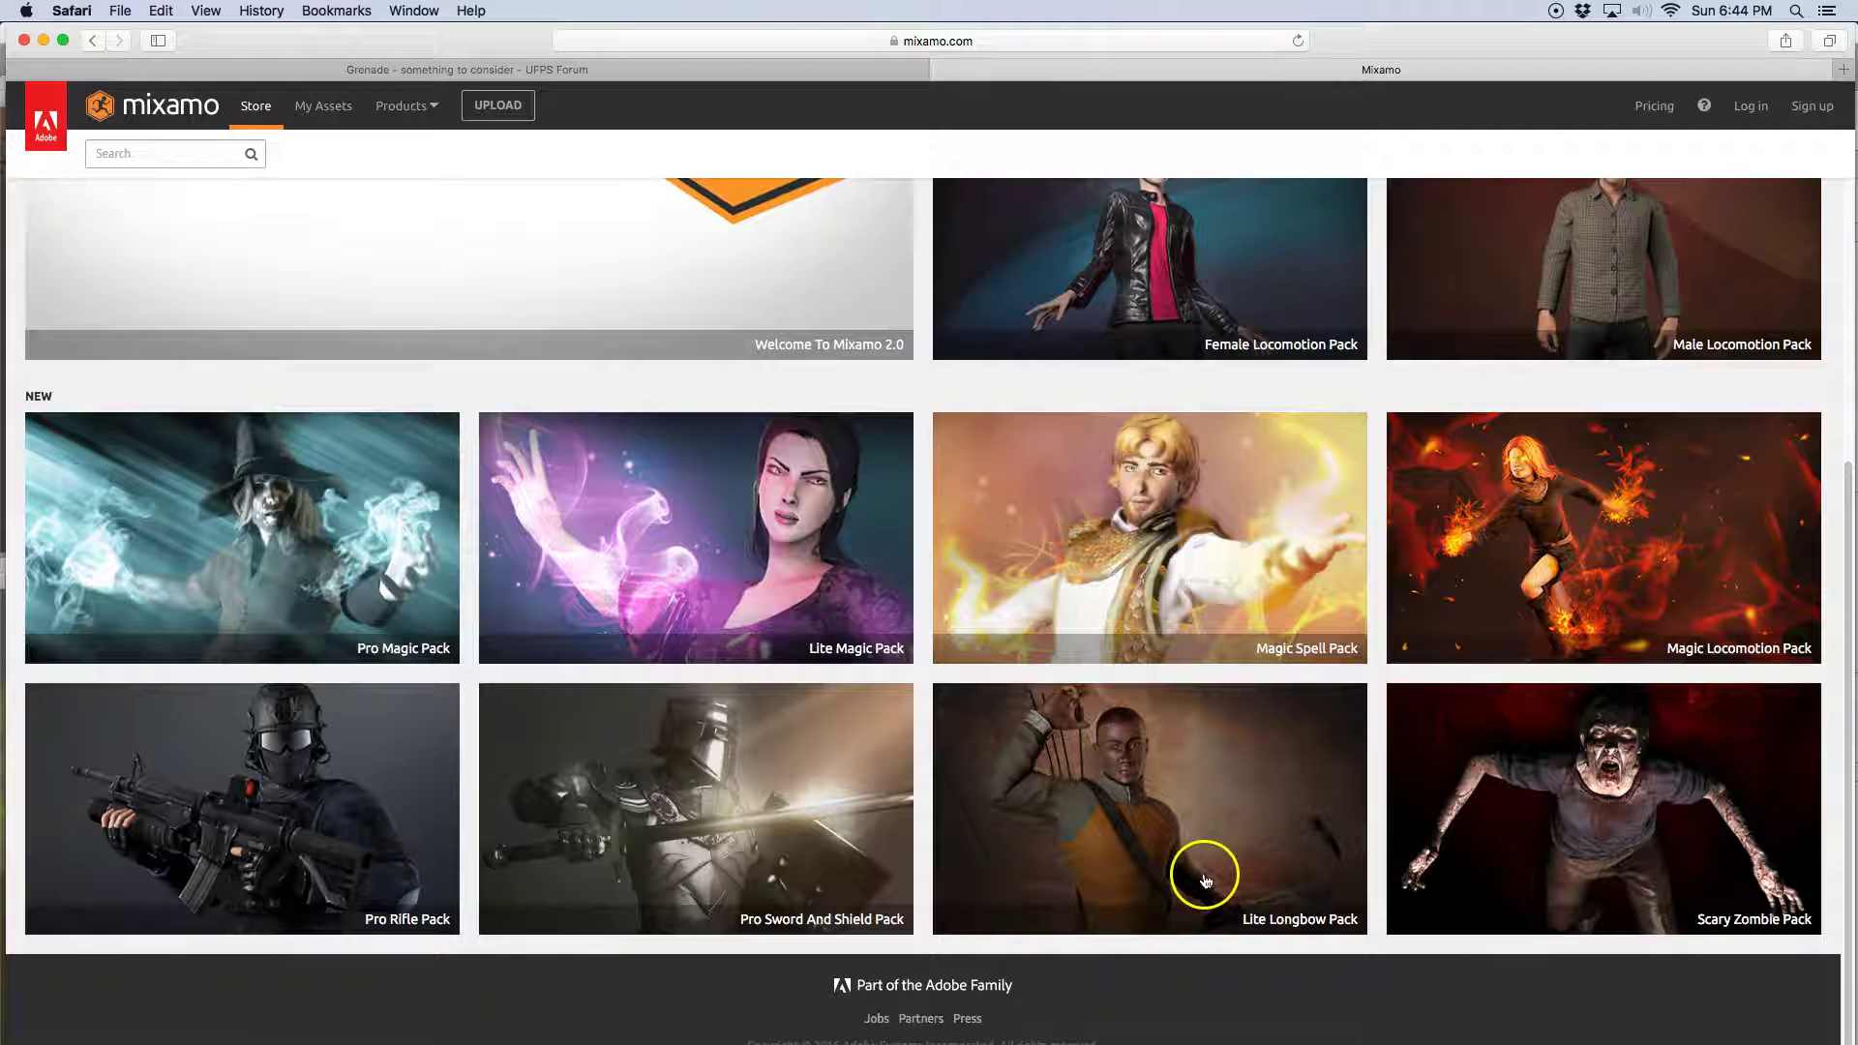
Open the Lite Longbow Pack and change its character to Erika Archer with bow/arrow
{"action": "left_click", "coordinate": [1161, 799]}
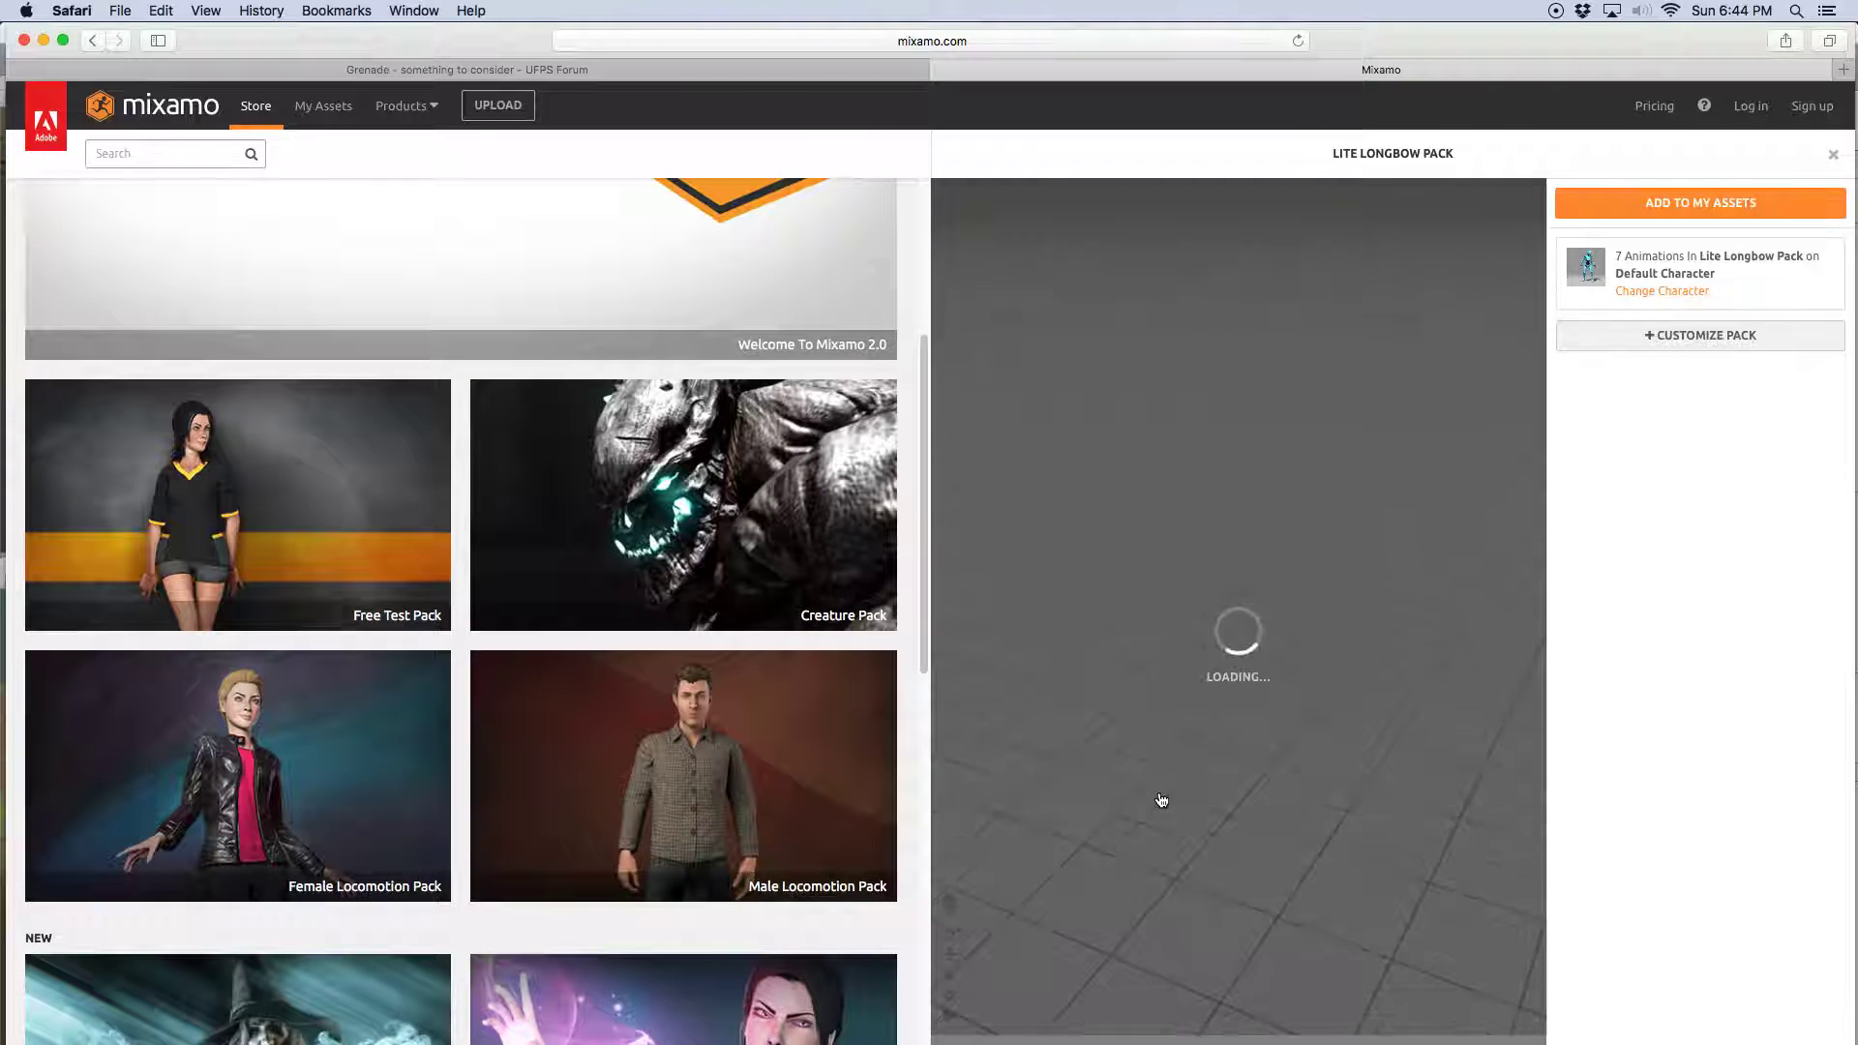
{"action": "left_click", "coordinate": [1704, 294]}
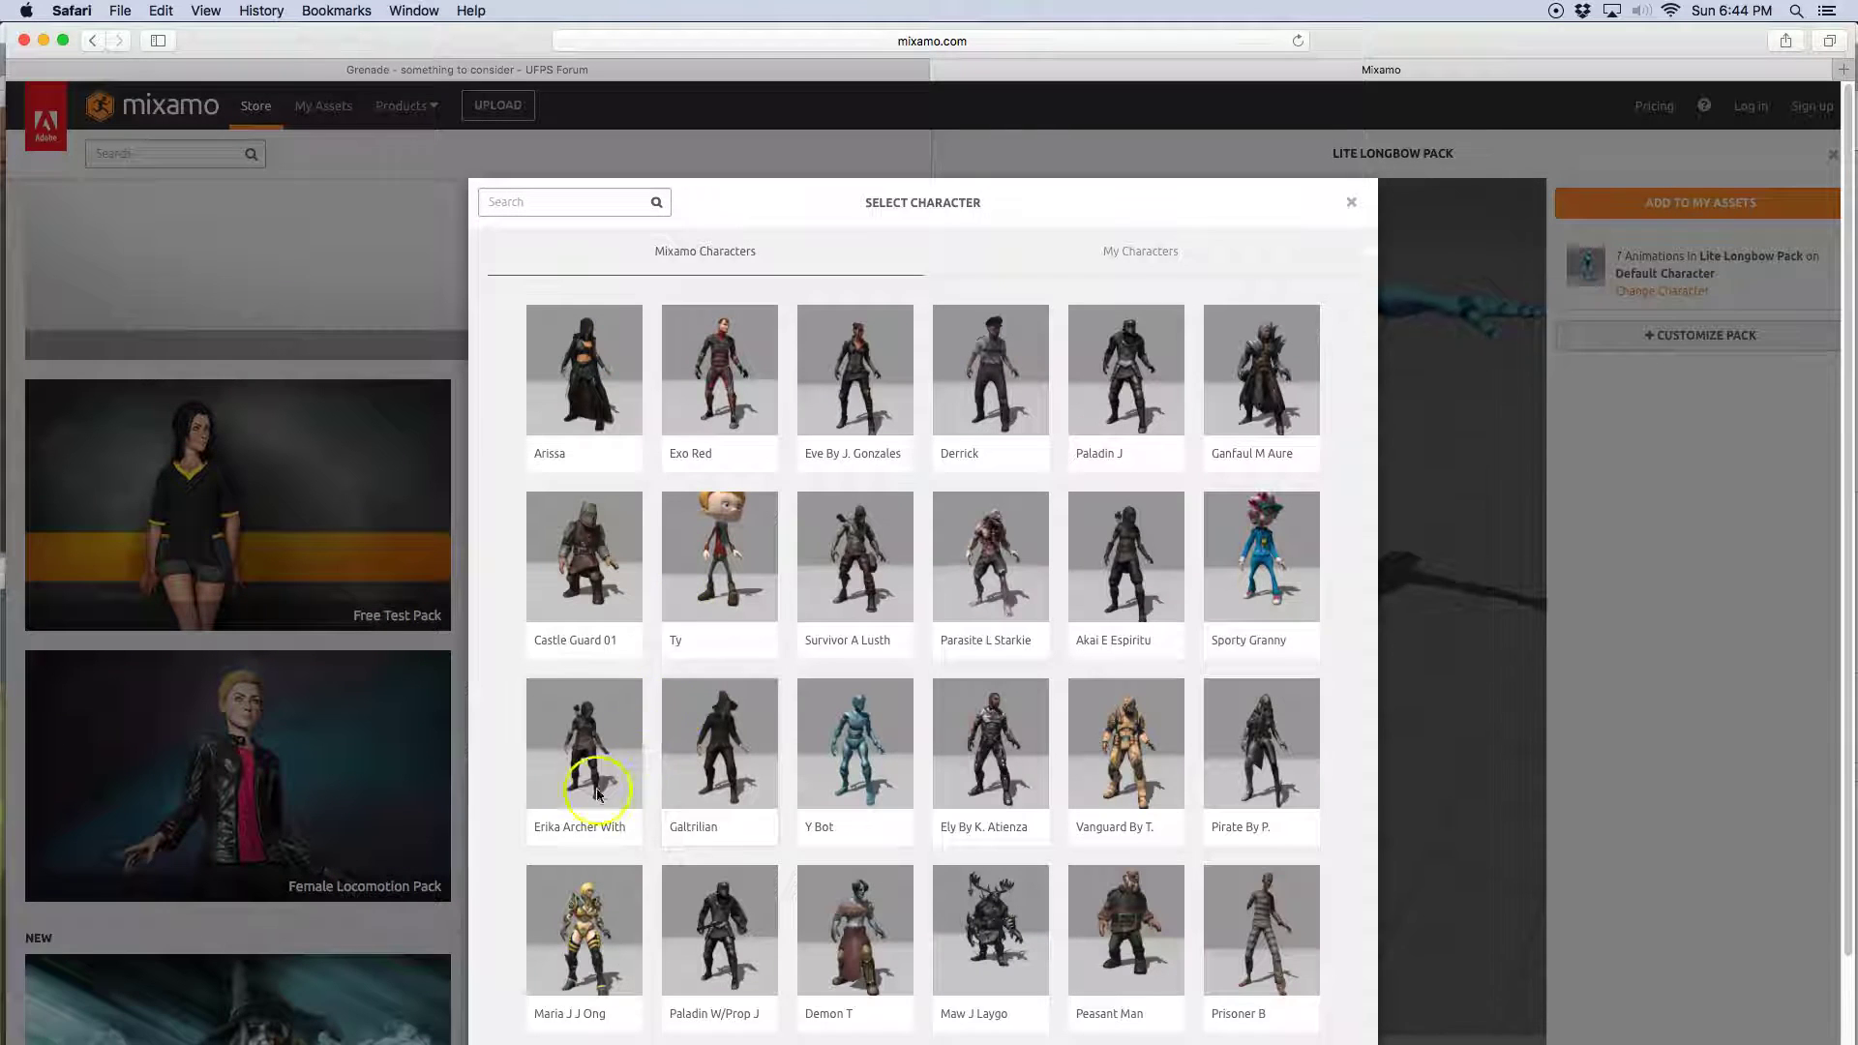
{"action": "left_click", "coordinate": [605, 740]}
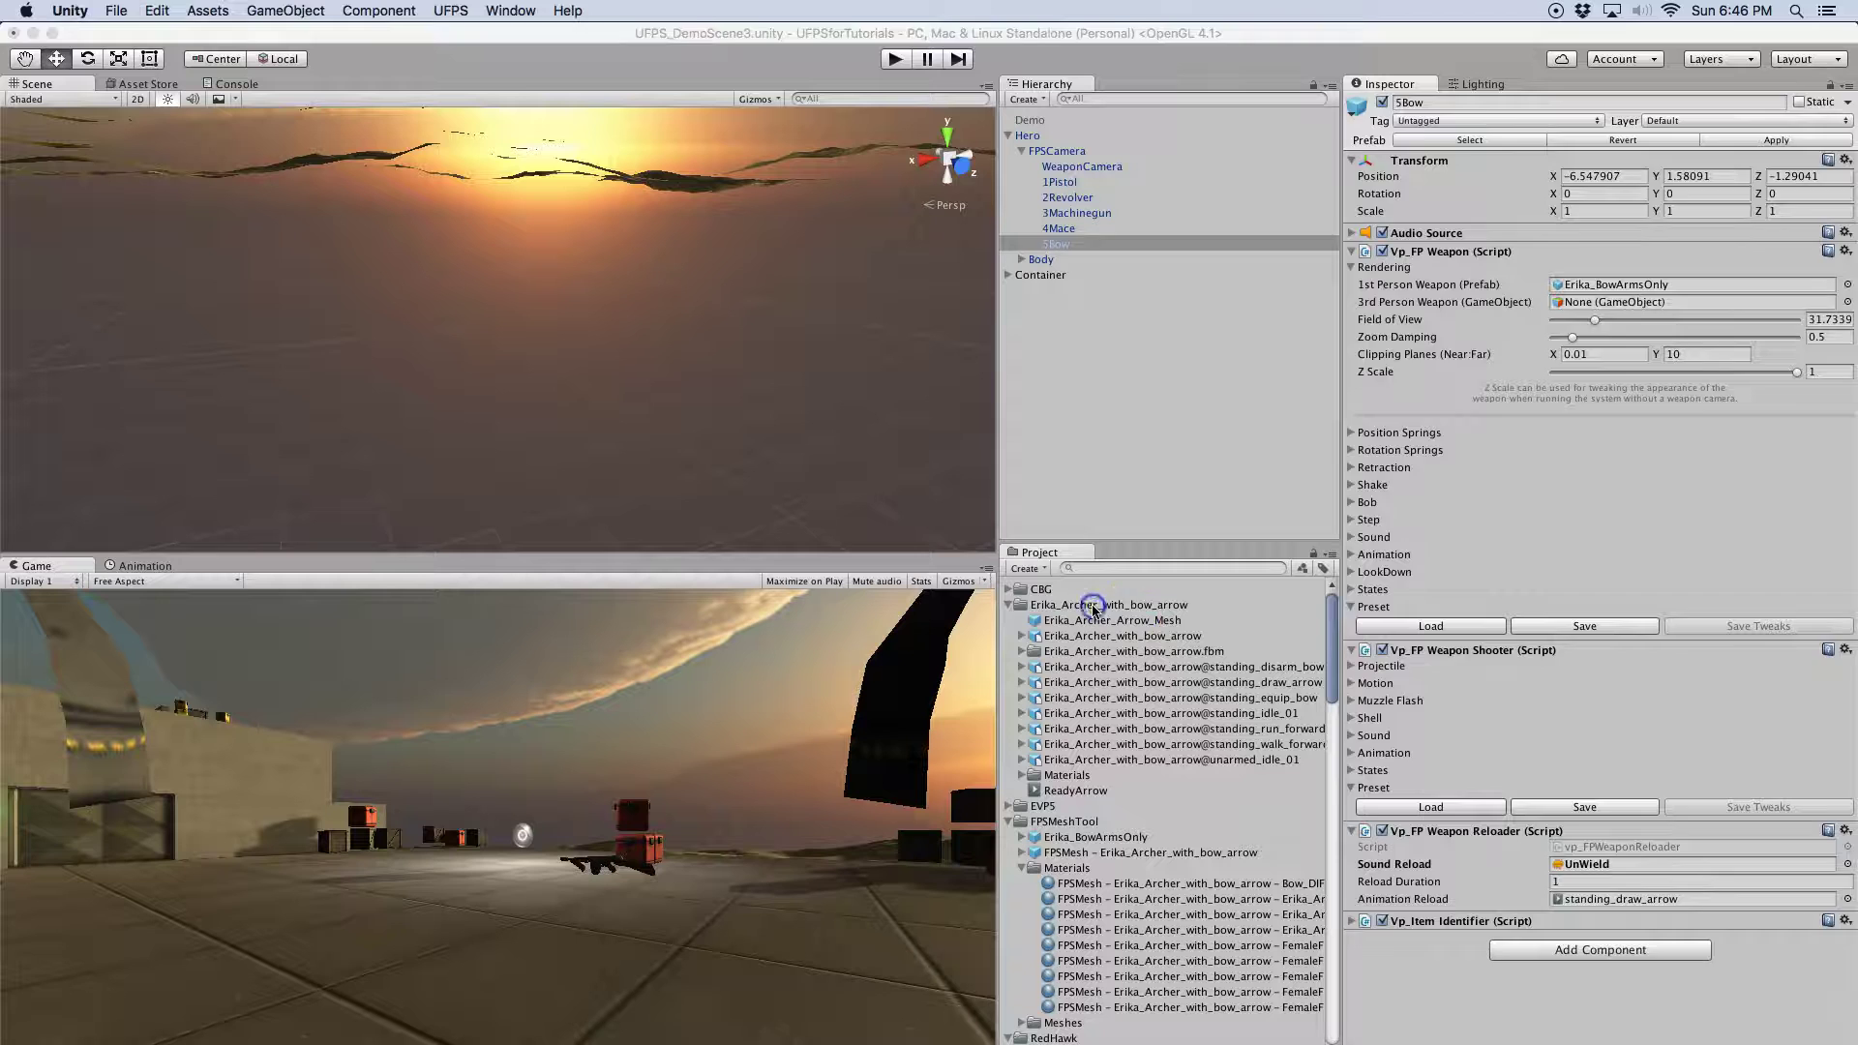
In the Unity project, select the Erika_Archer_with_bow_arrow folder
{"action": "left_click", "coordinate": [1101, 605]}
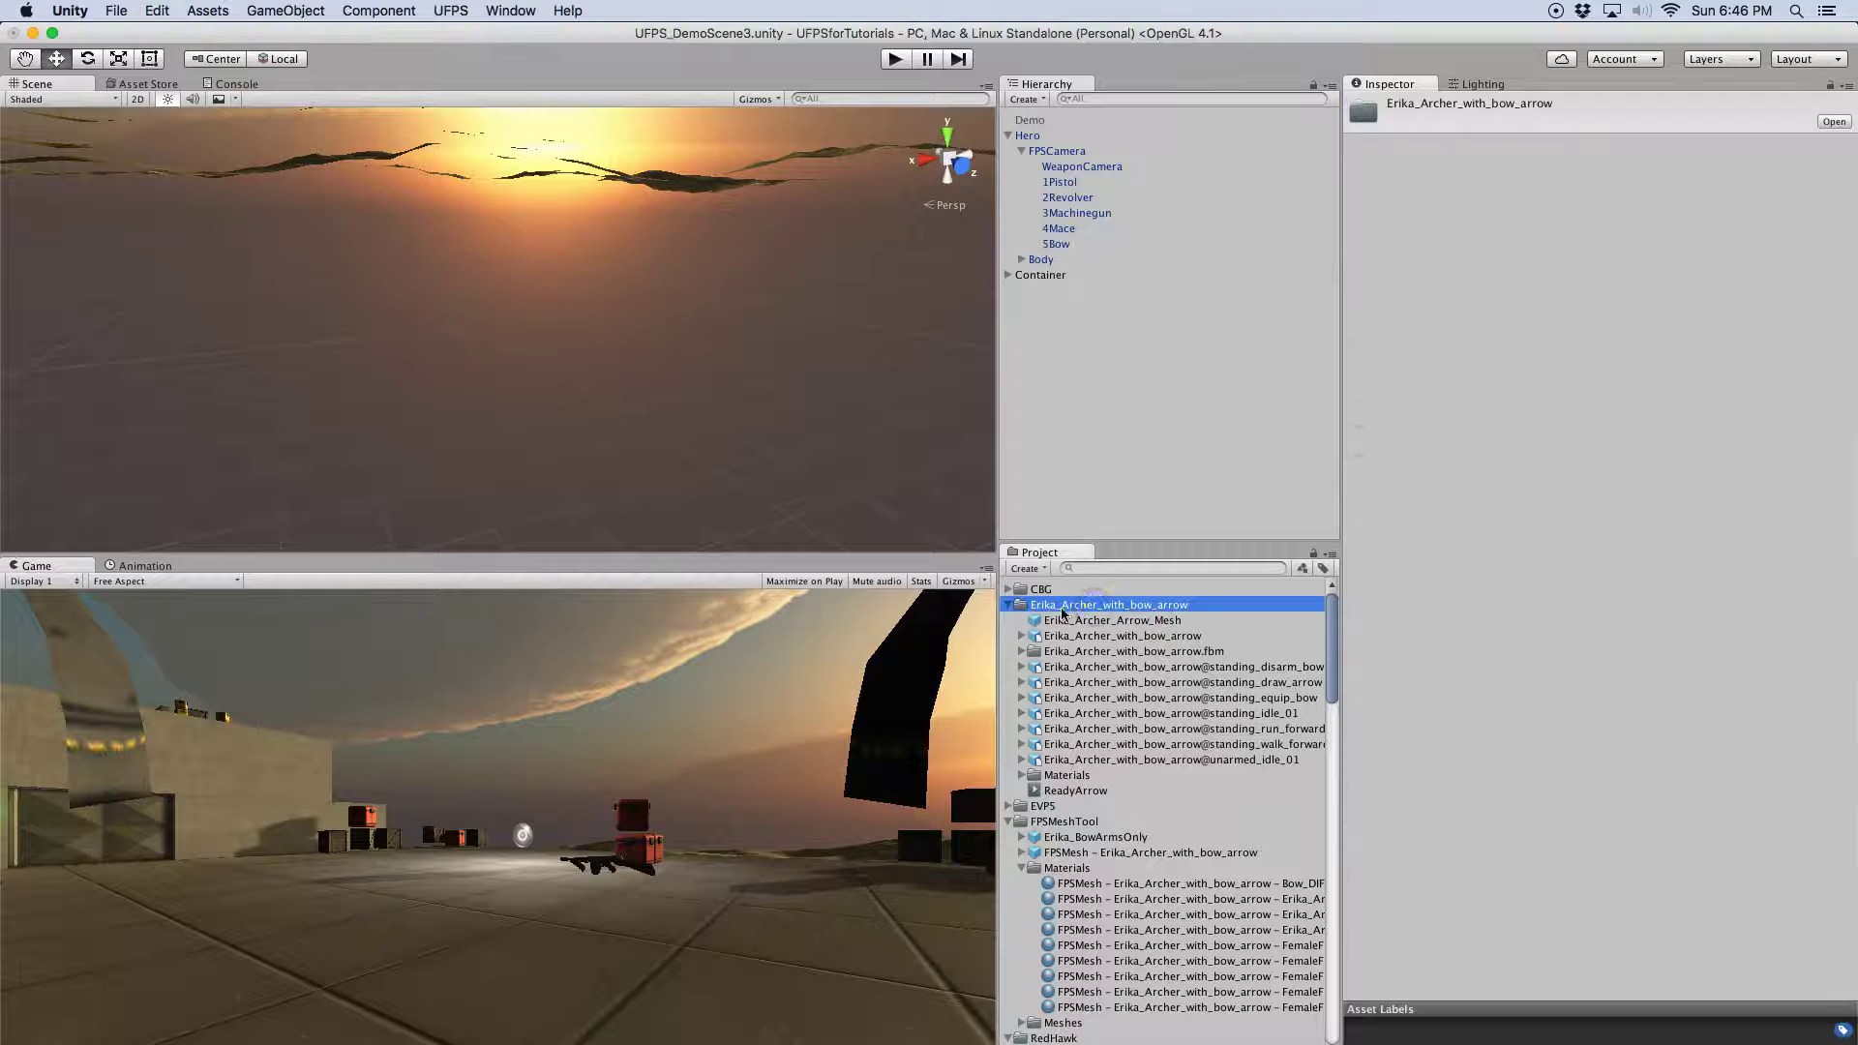
Check that 5Bow wields with standing_draw_arrow and unwields with standing_disarm_bow
{"action": "left_click", "coordinate": [1117, 637]}
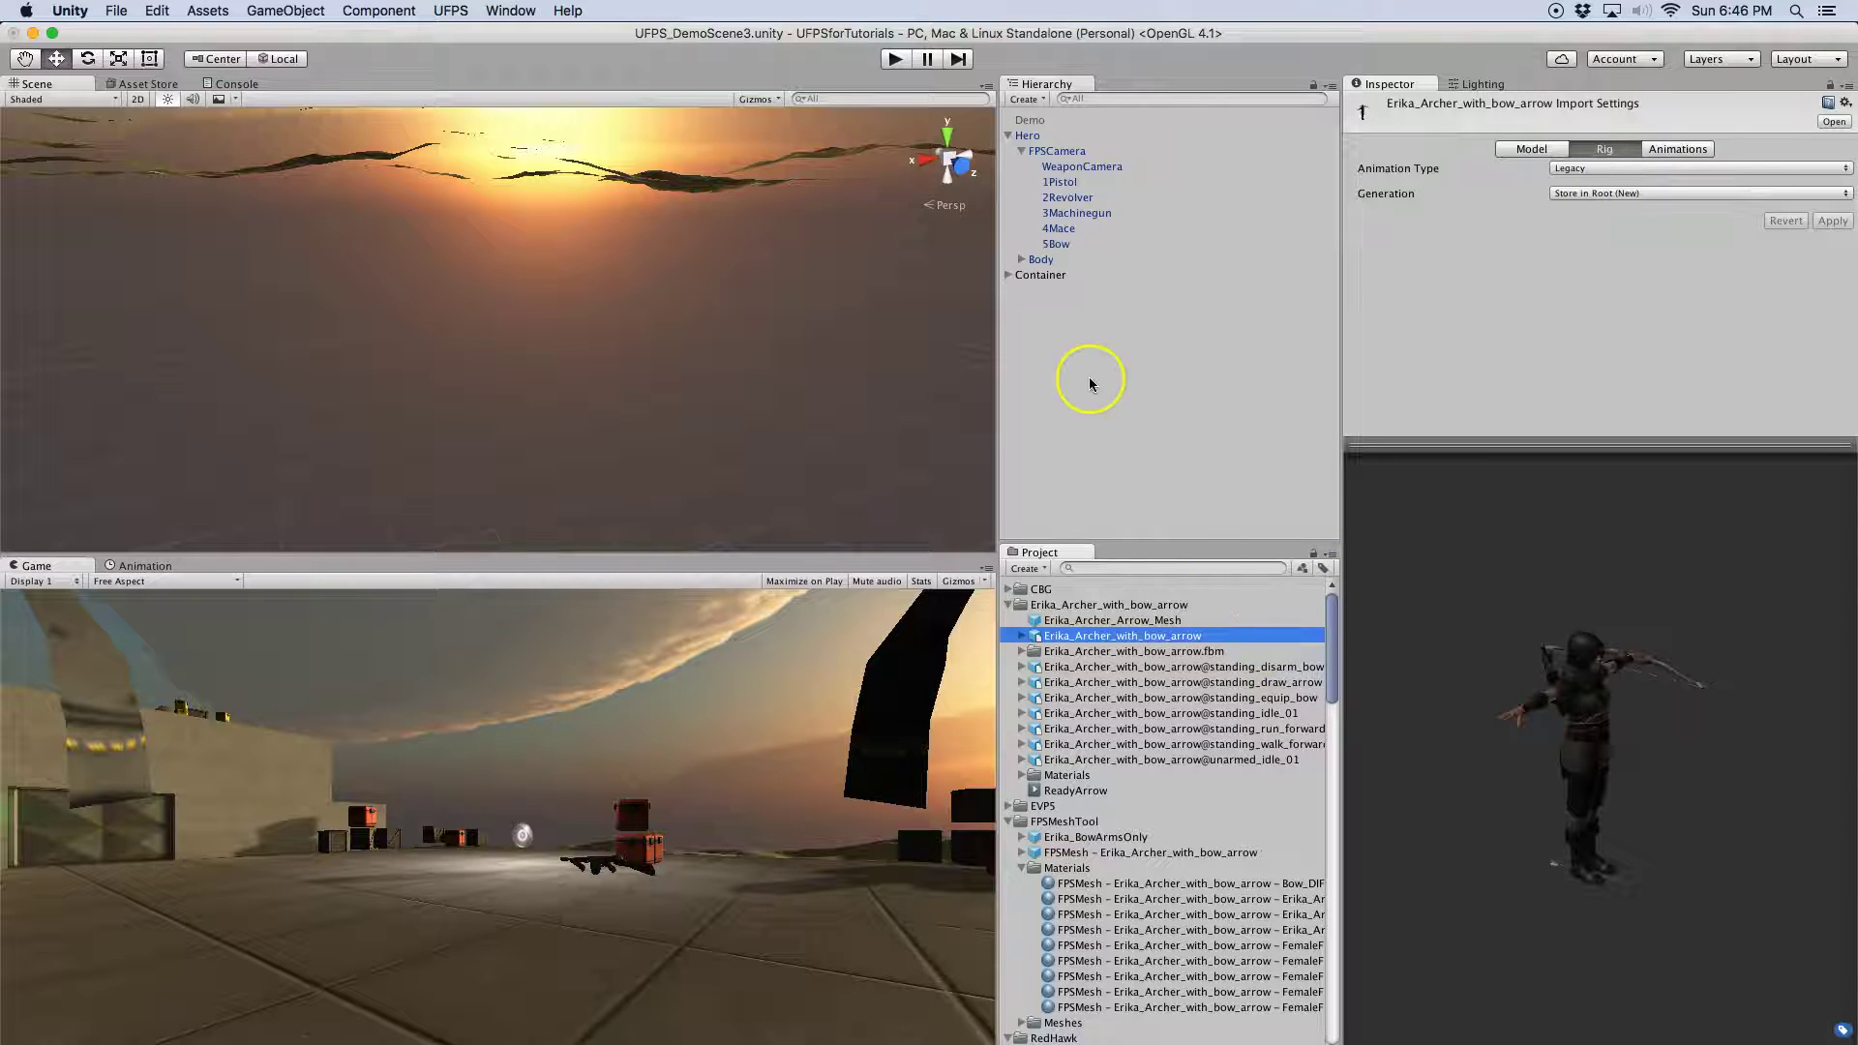
{"action": "left_click", "coordinate": [1056, 244]}
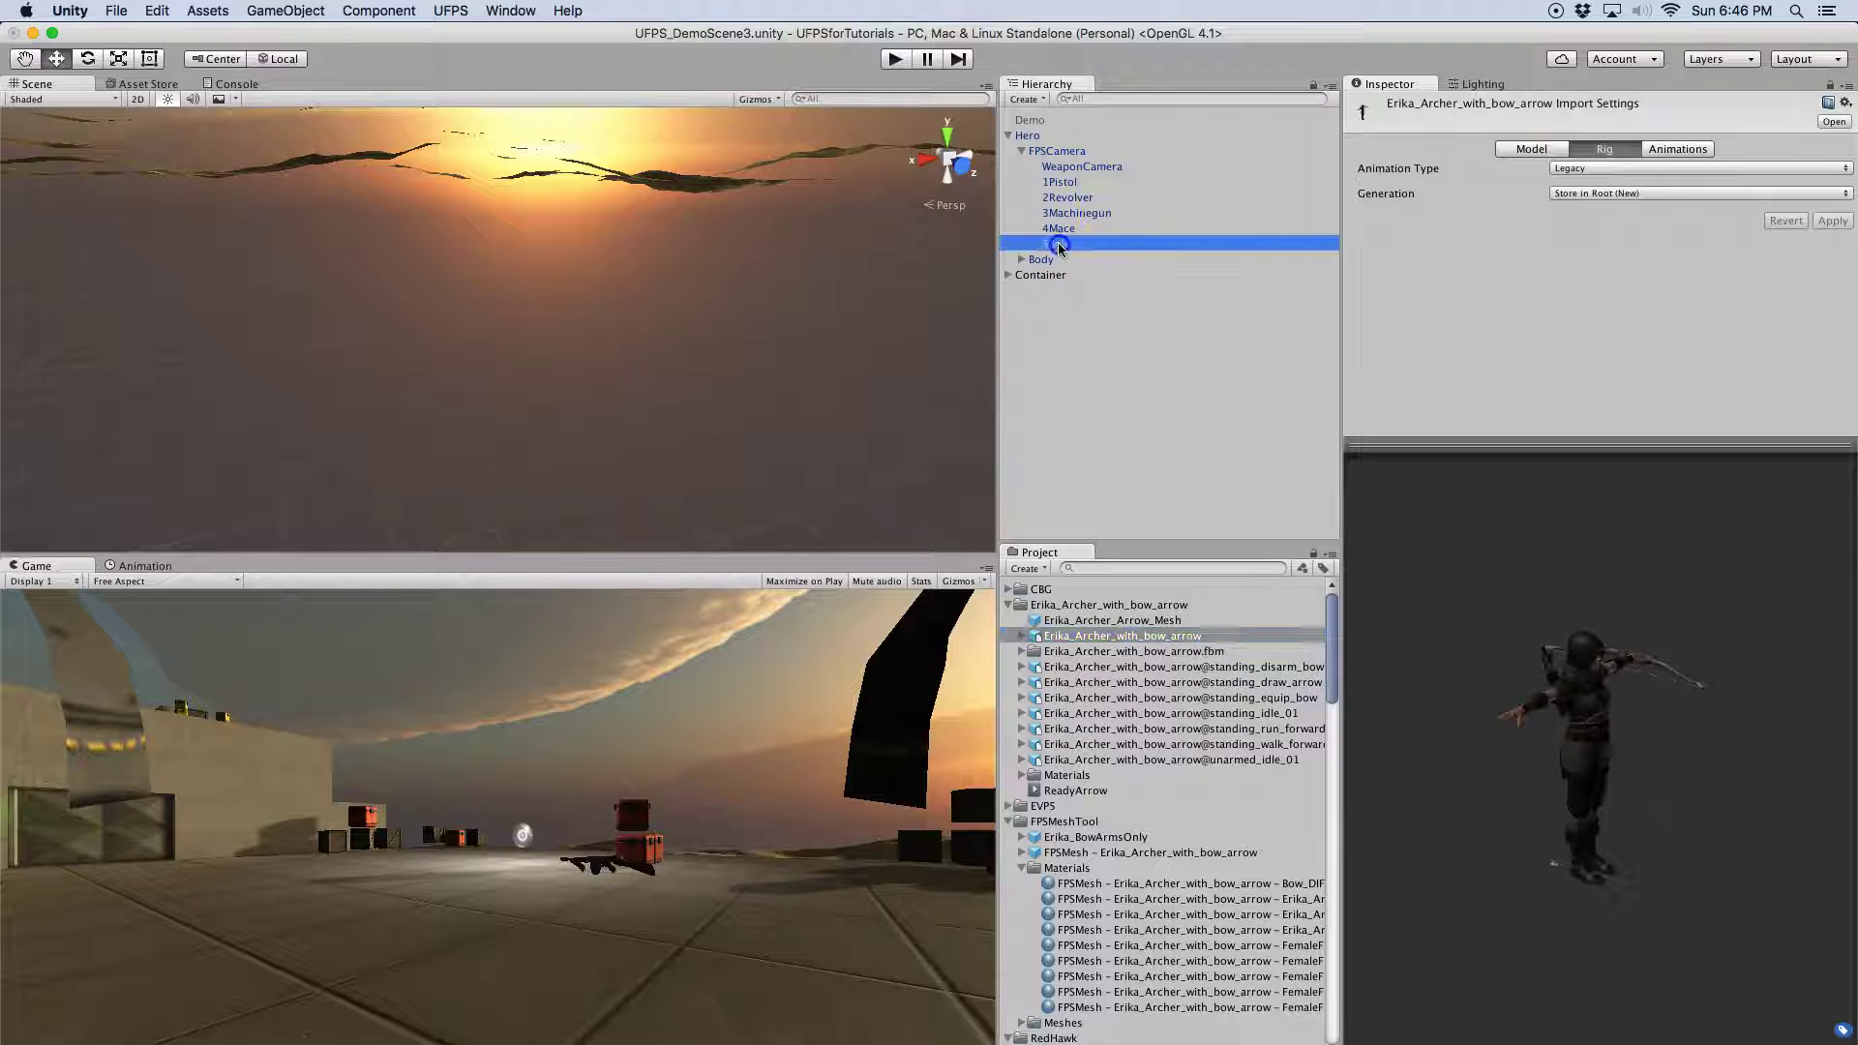
{"action": "left_click", "coordinate": [1350, 553]}
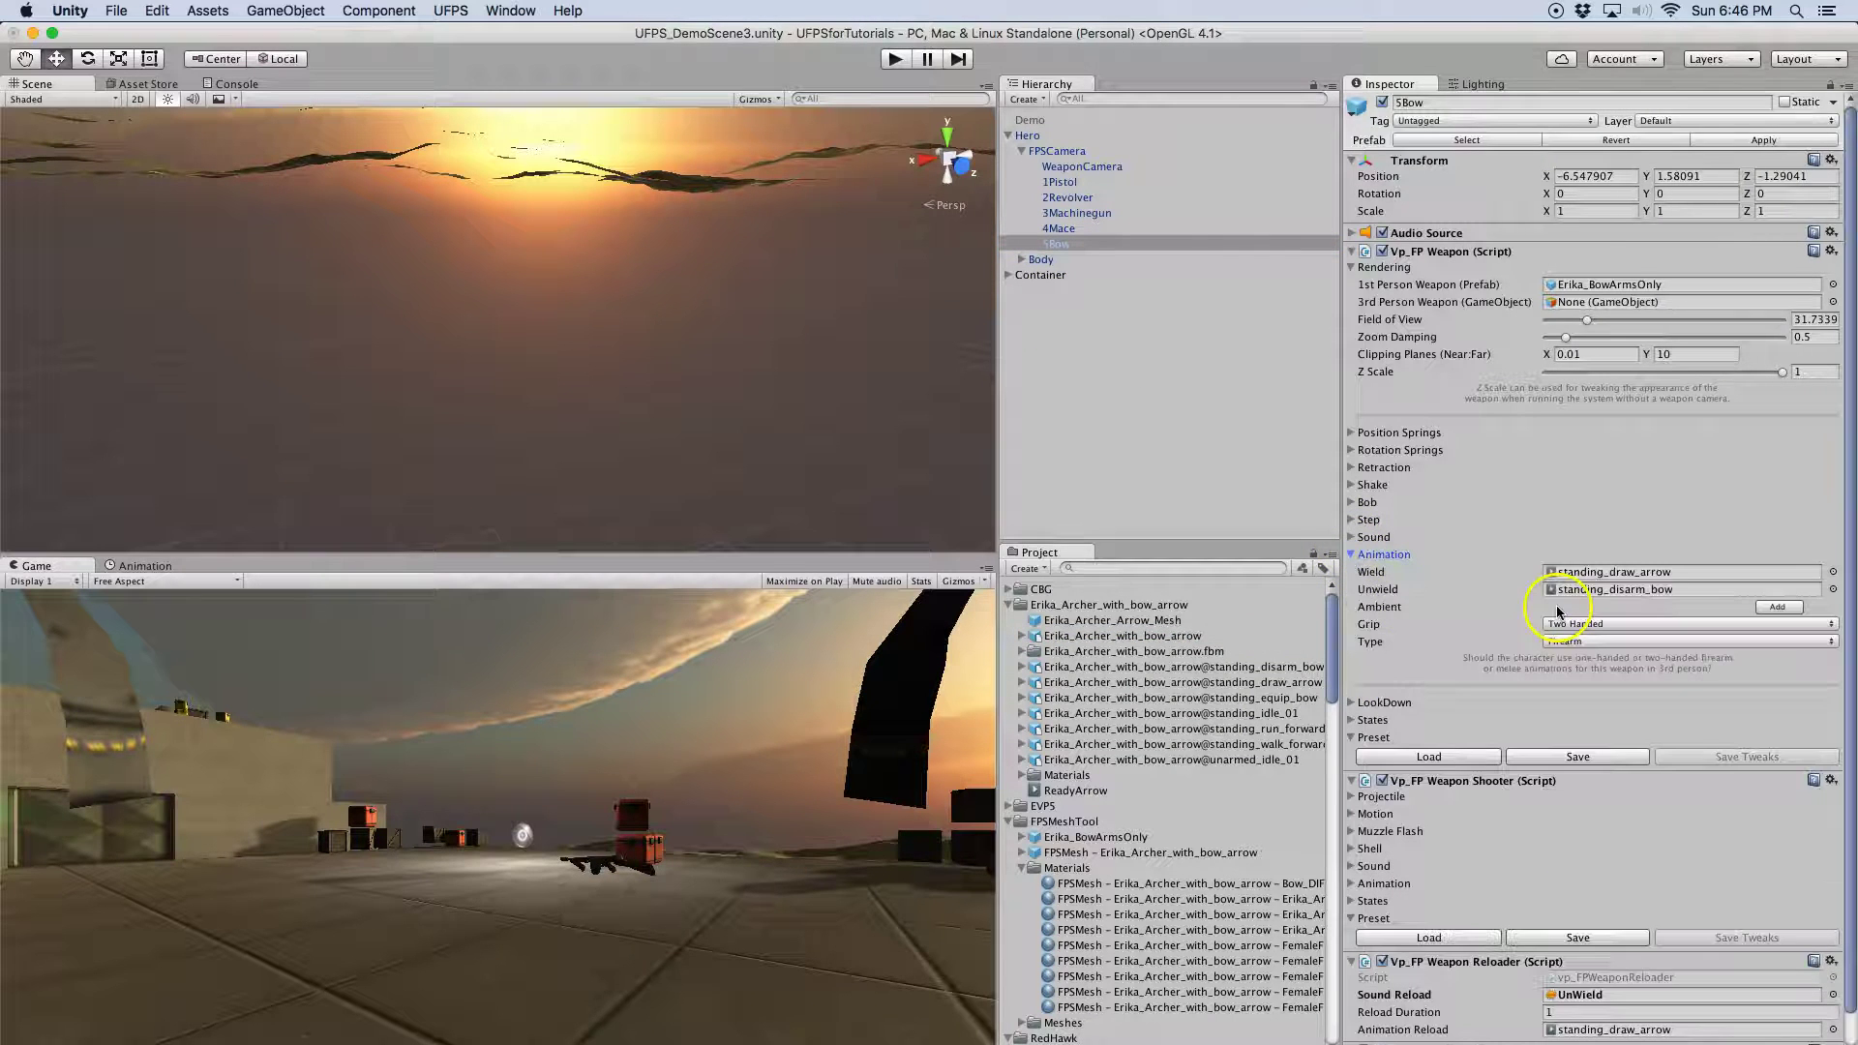
{"action": "left_click", "coordinate": [1604, 573]}
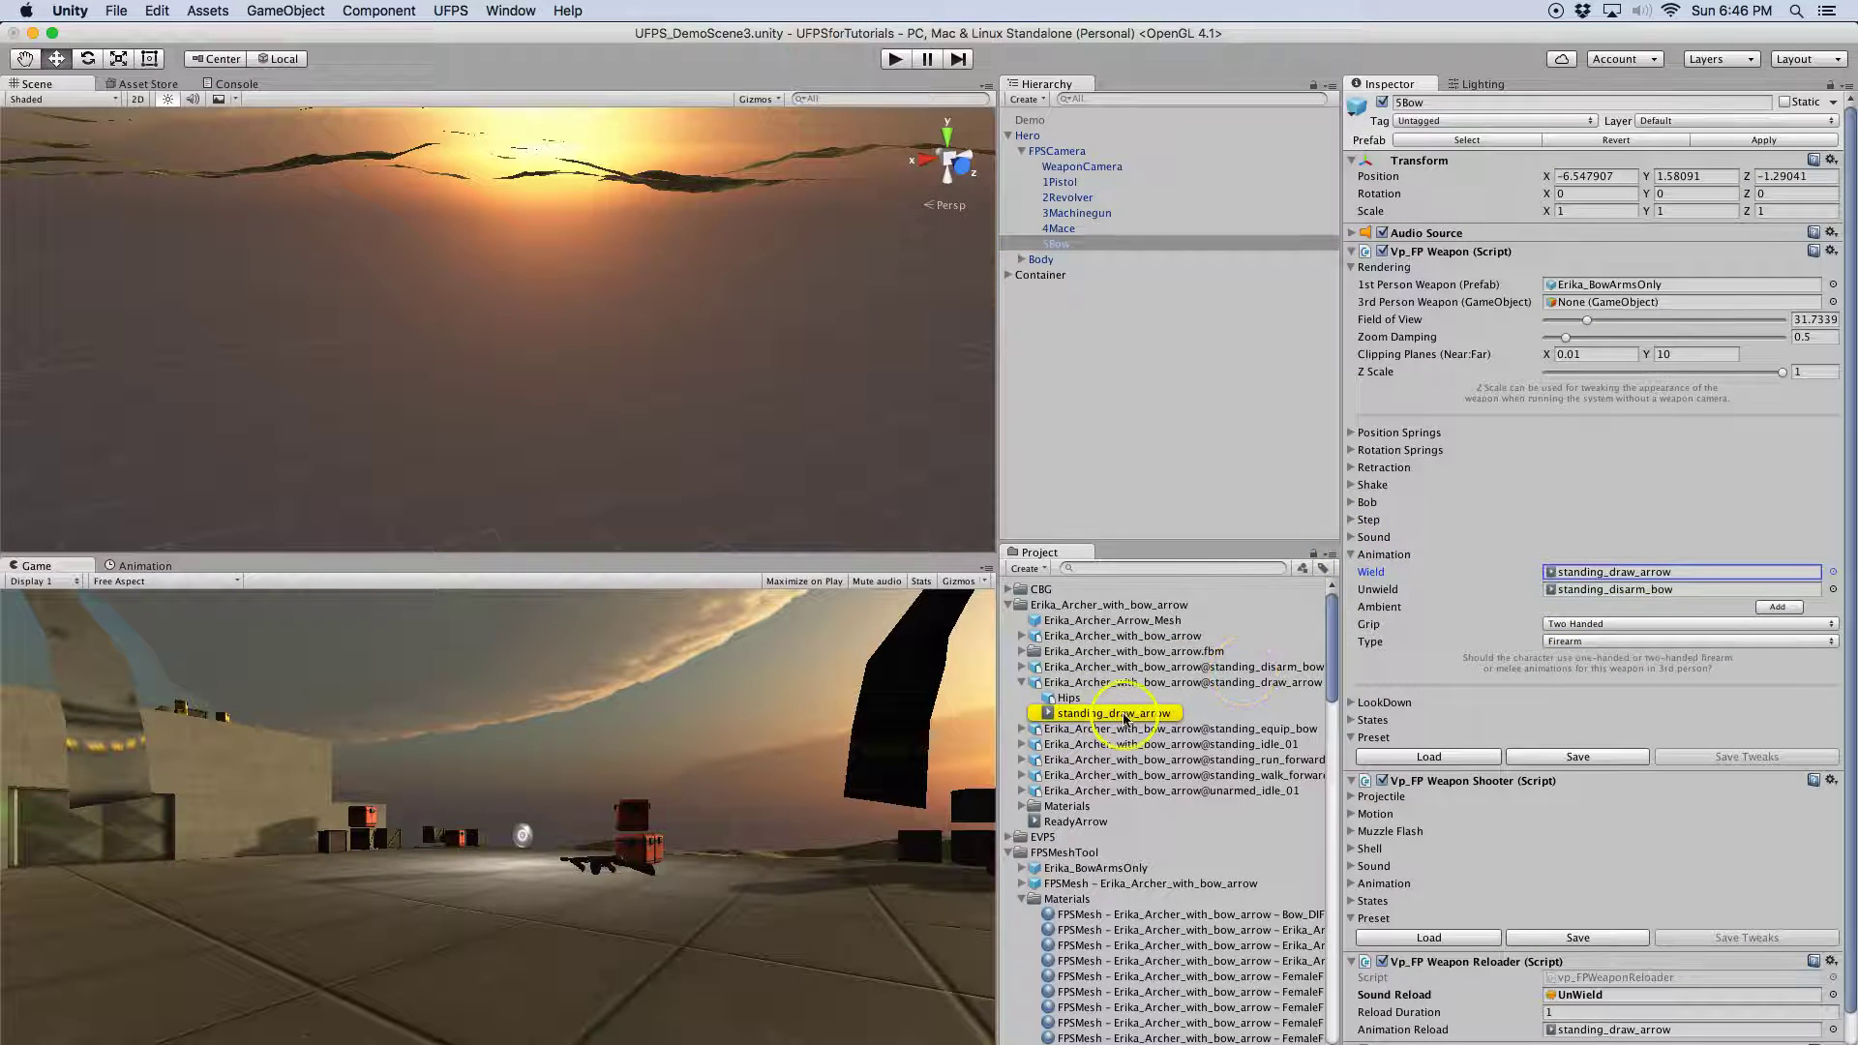
{"action": "left_click", "coordinate": [1597, 589]}
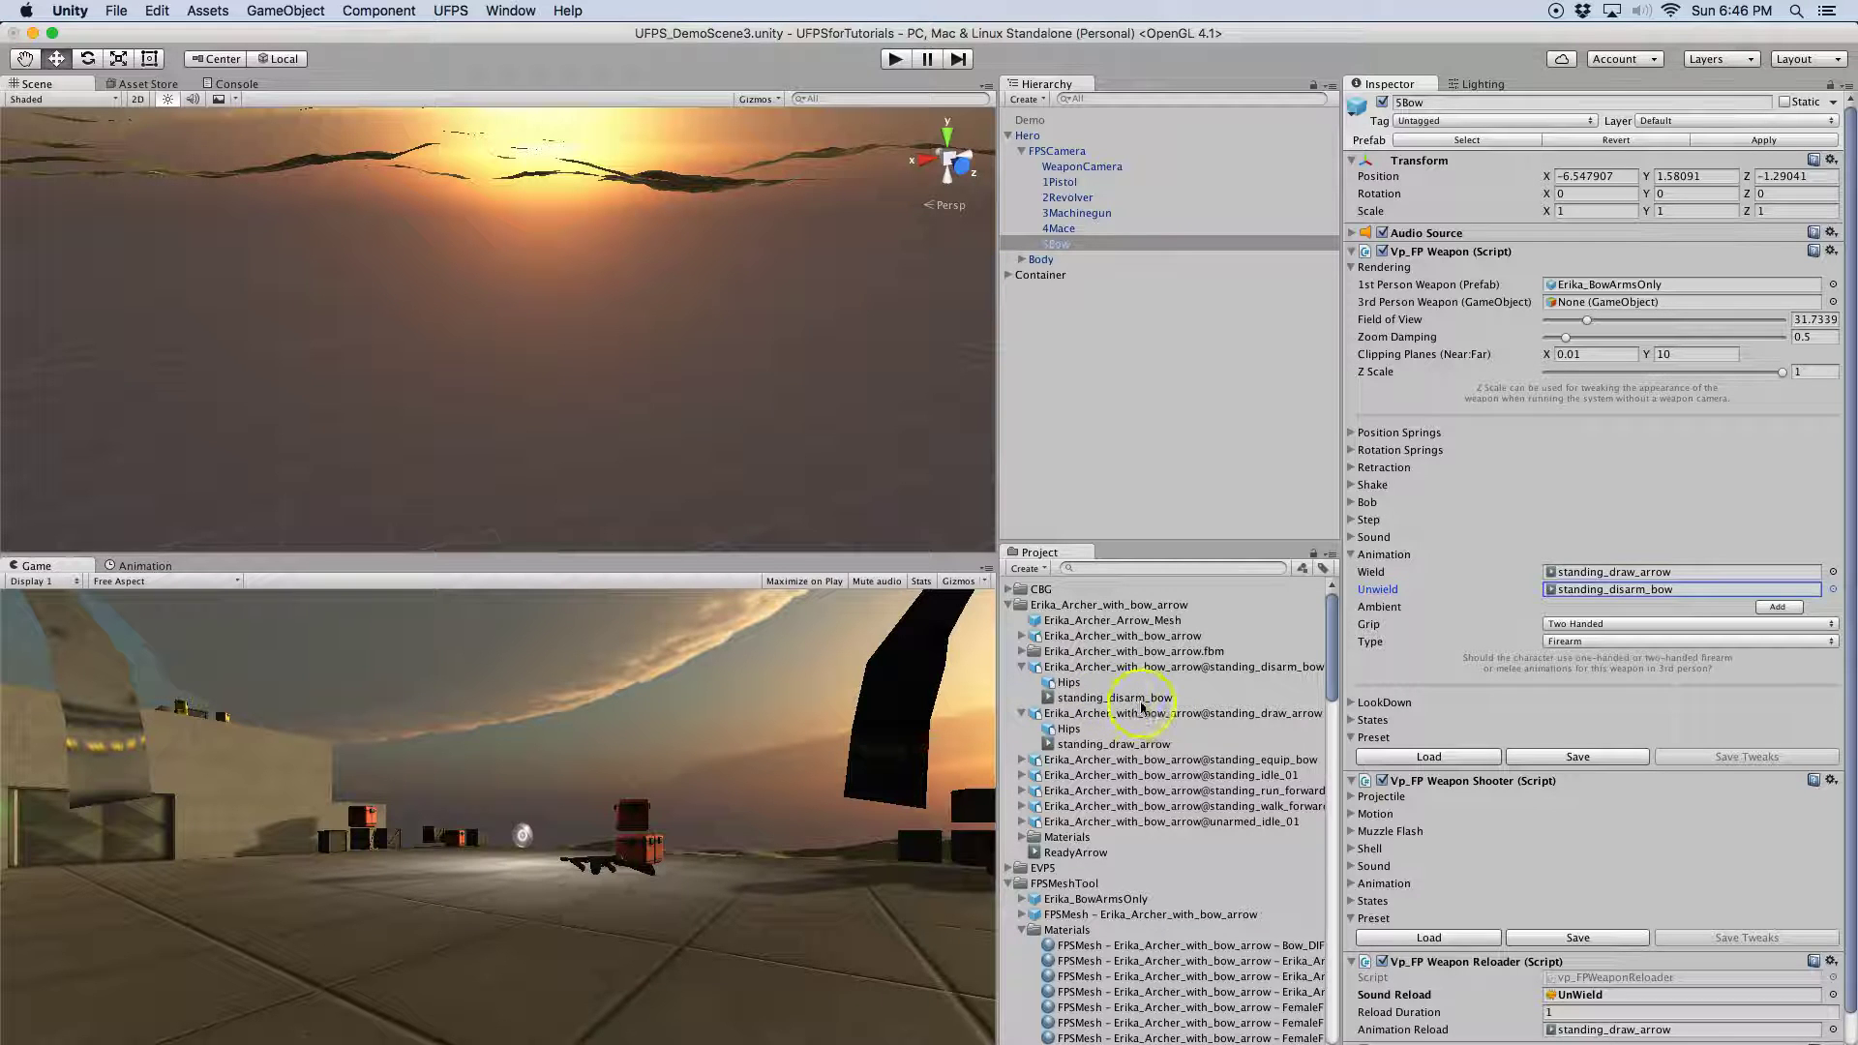
Inspect the draw-arrow clip's import settings, then return to the archer model's Legacy settings
{"action": "left_click_drag", "start_coordinate": [1191, 668], "coordinate": [1175, 716]}
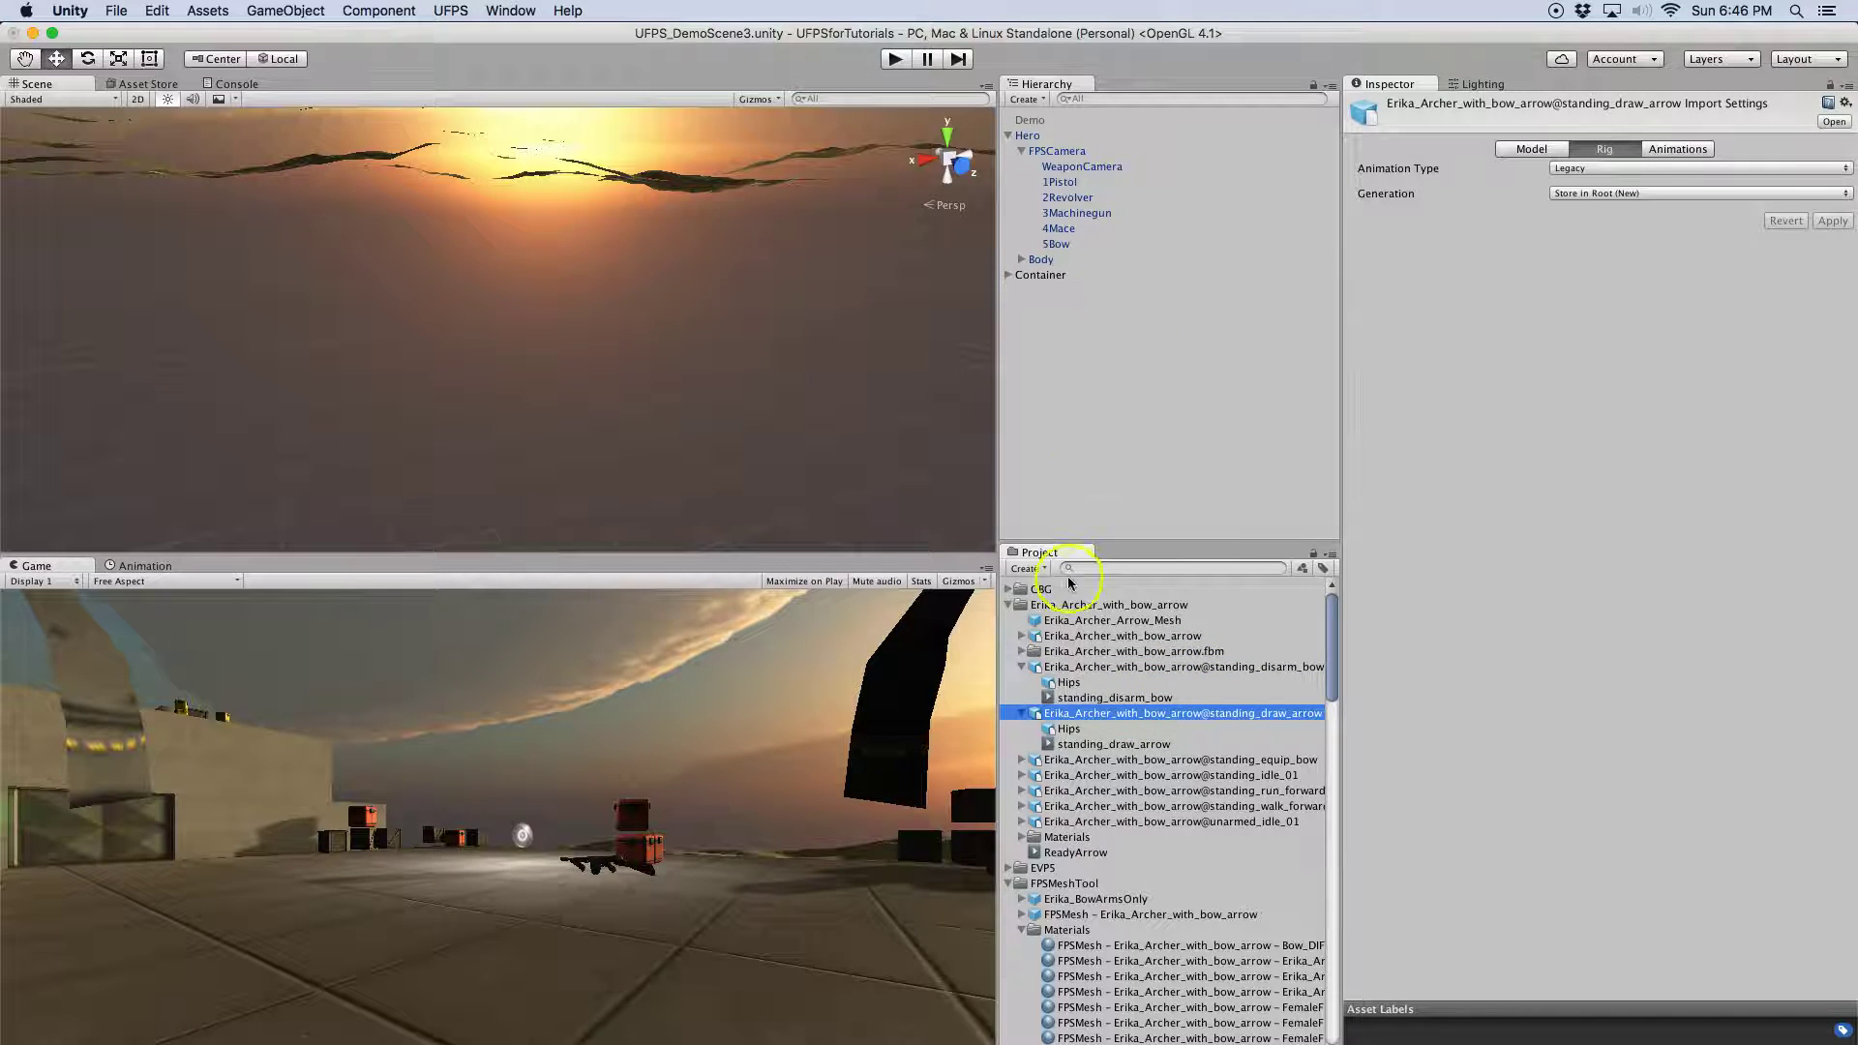
{"action": "left_click", "coordinate": [1021, 666]}
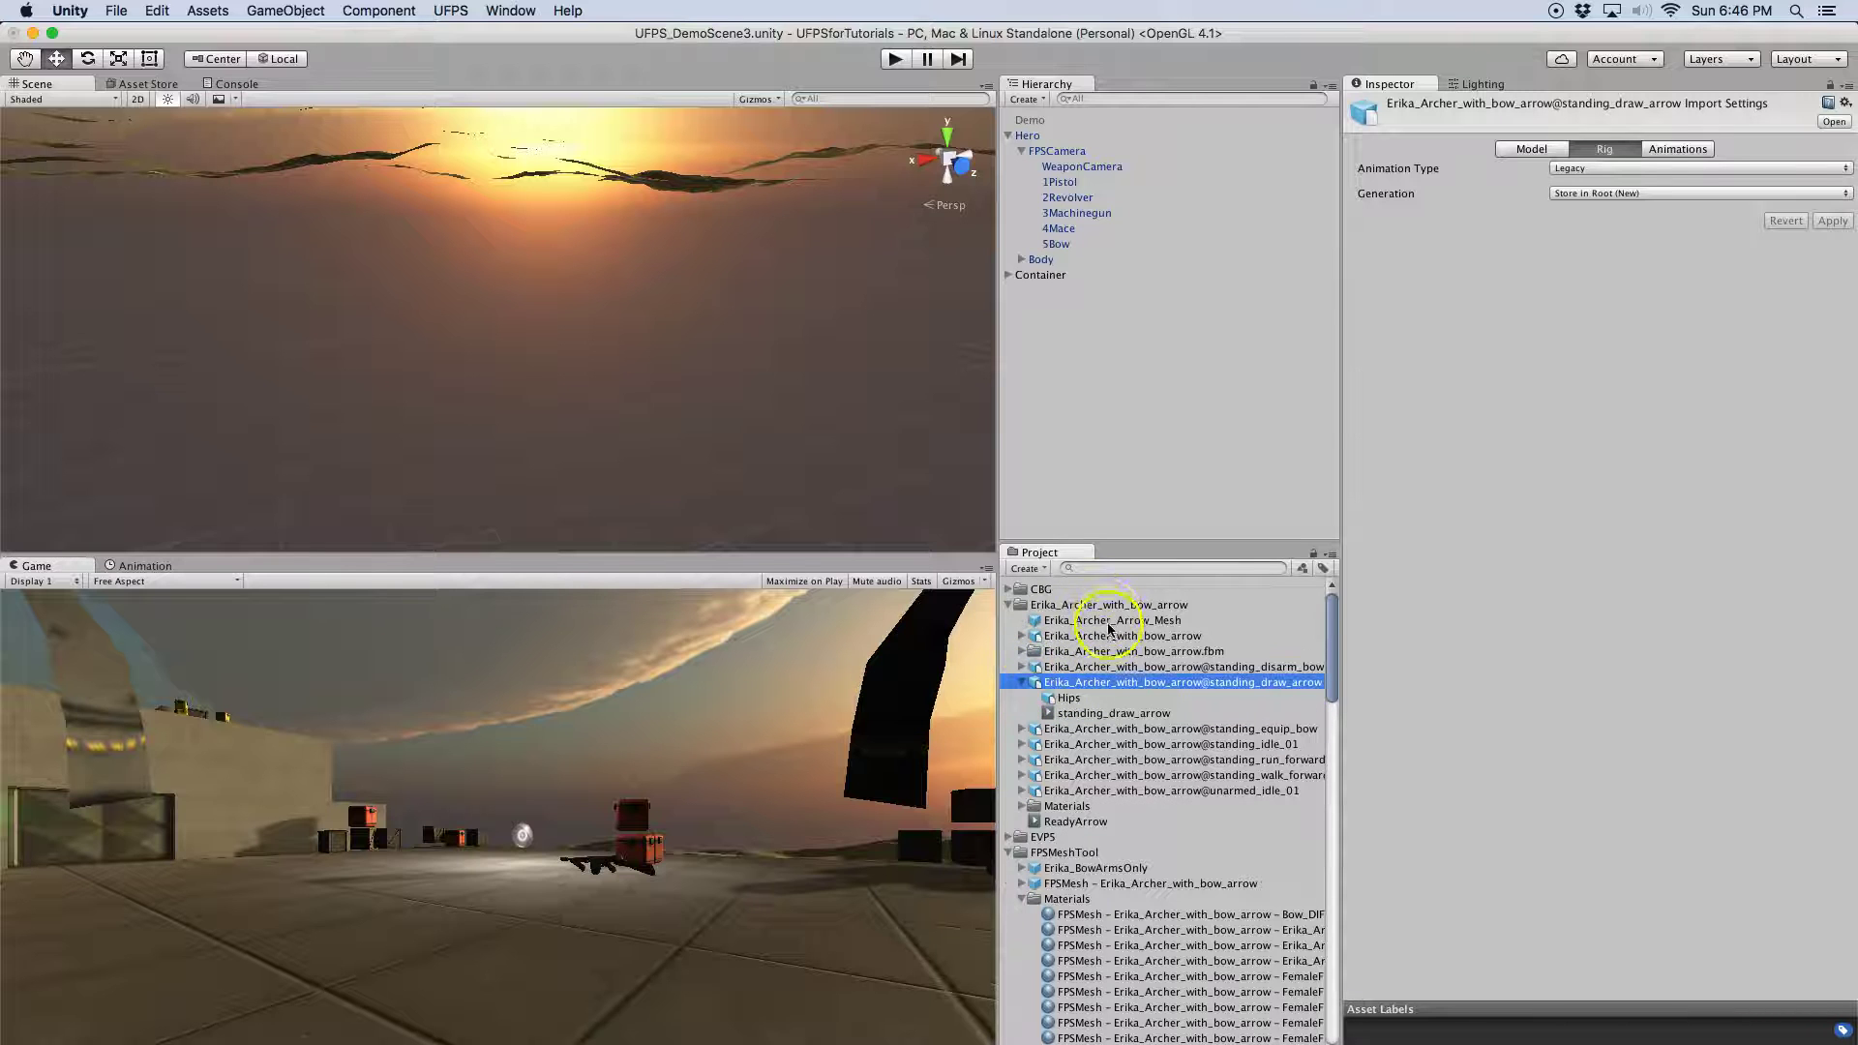
{"action": "left_click", "coordinate": [1113, 636]}
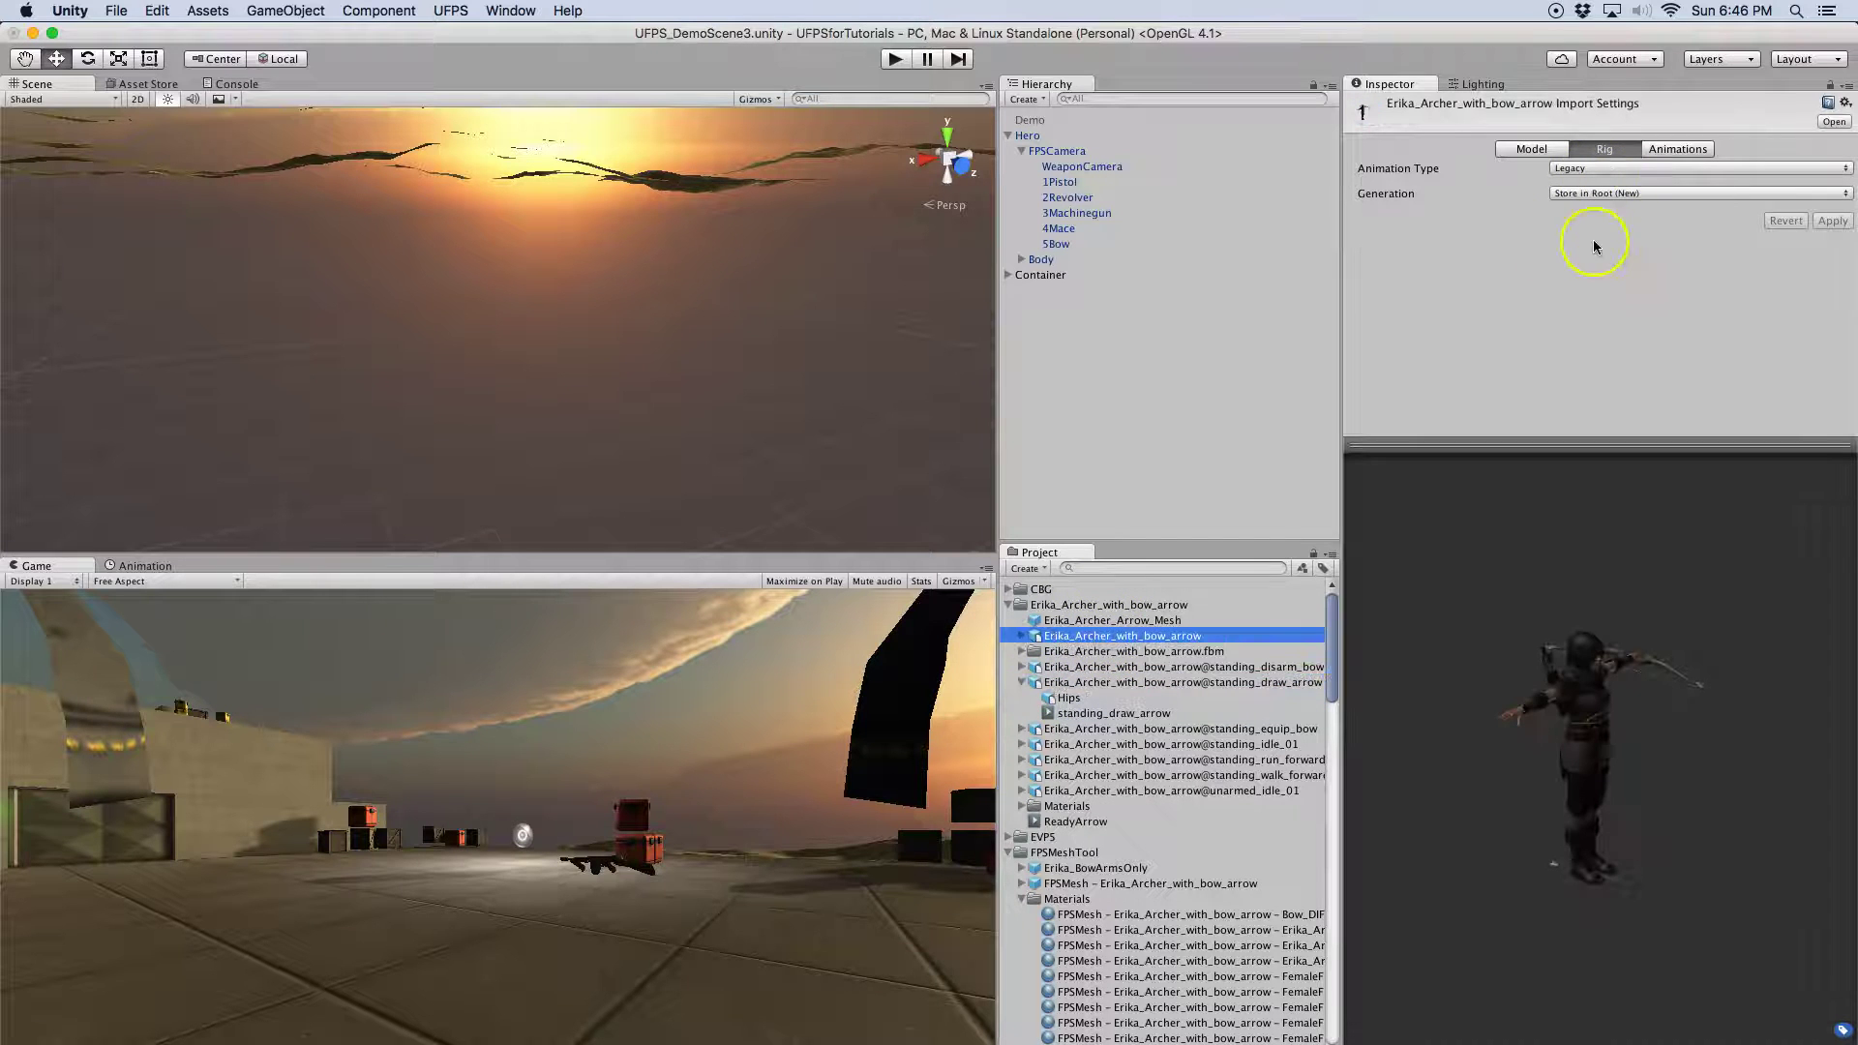
Preview Erika_Archer_Arrow_Mesh inside the archer model and create an empty GameObject
{"action": "left_click", "coordinate": [1021, 636]}
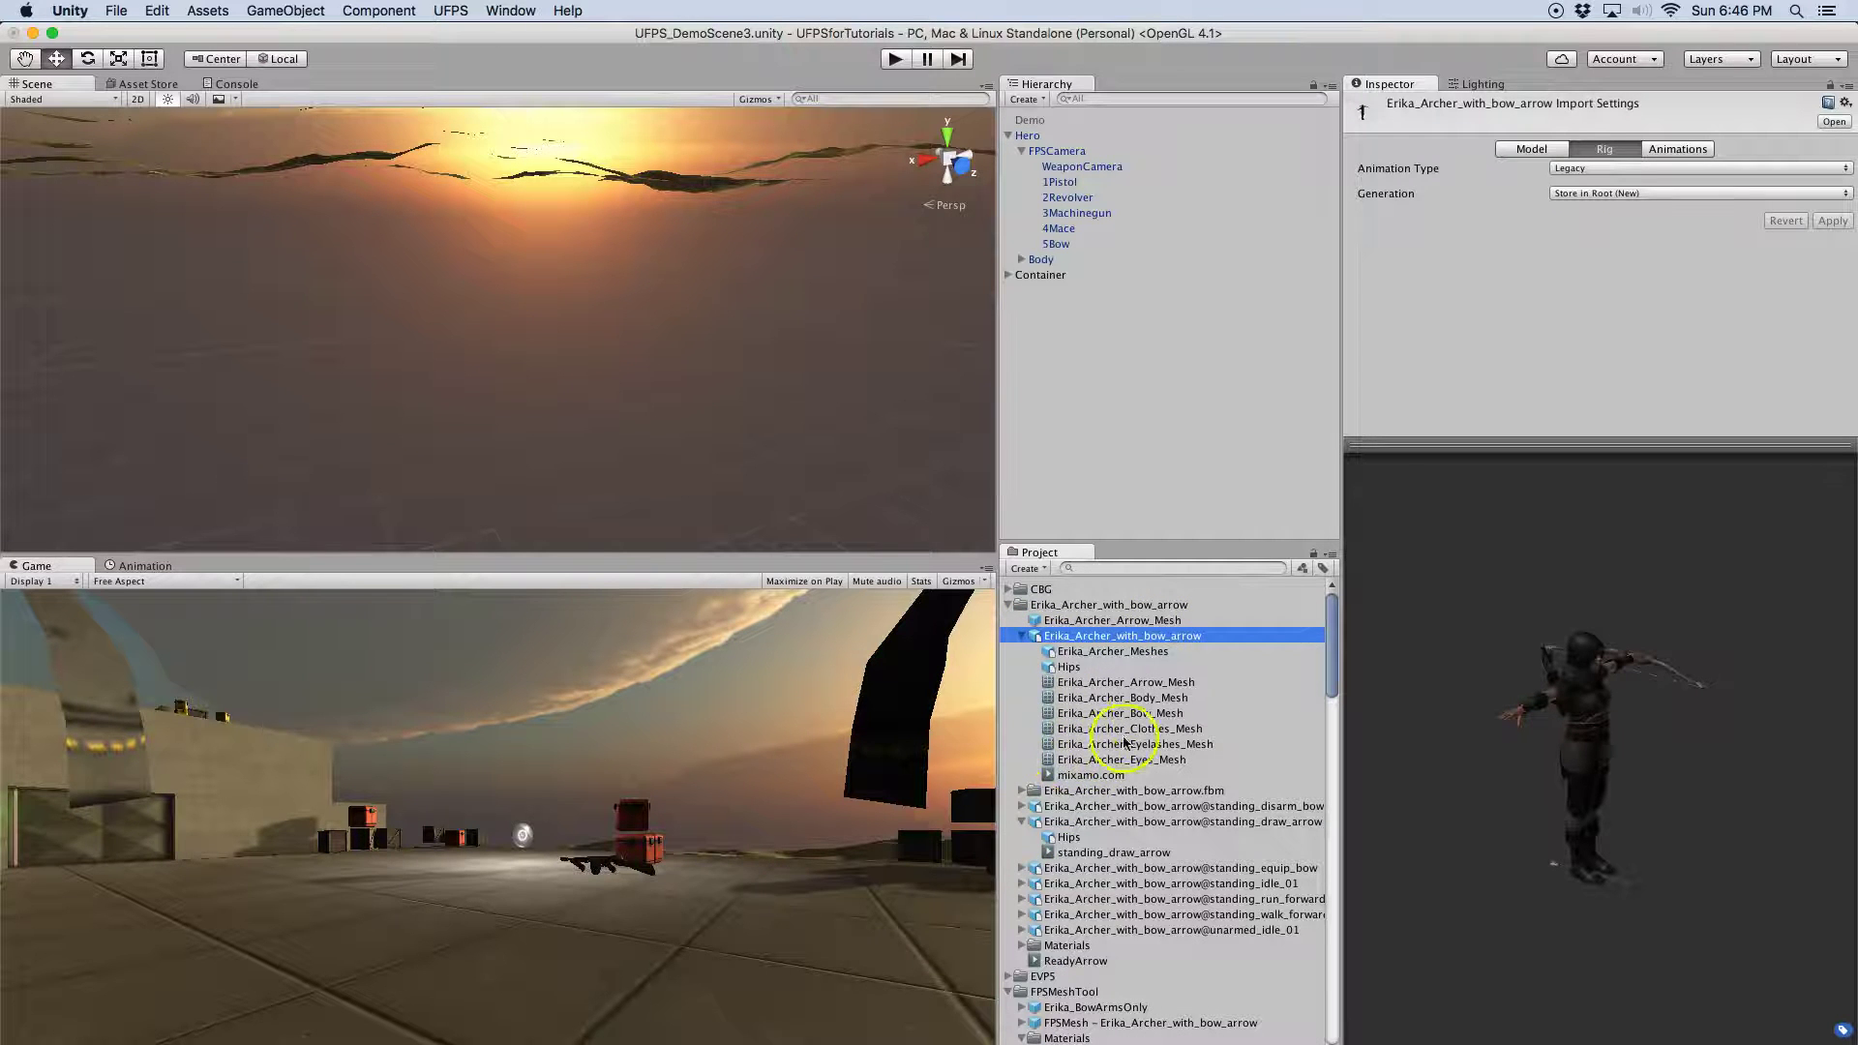
{"action": "left_click", "coordinate": [1156, 684]}
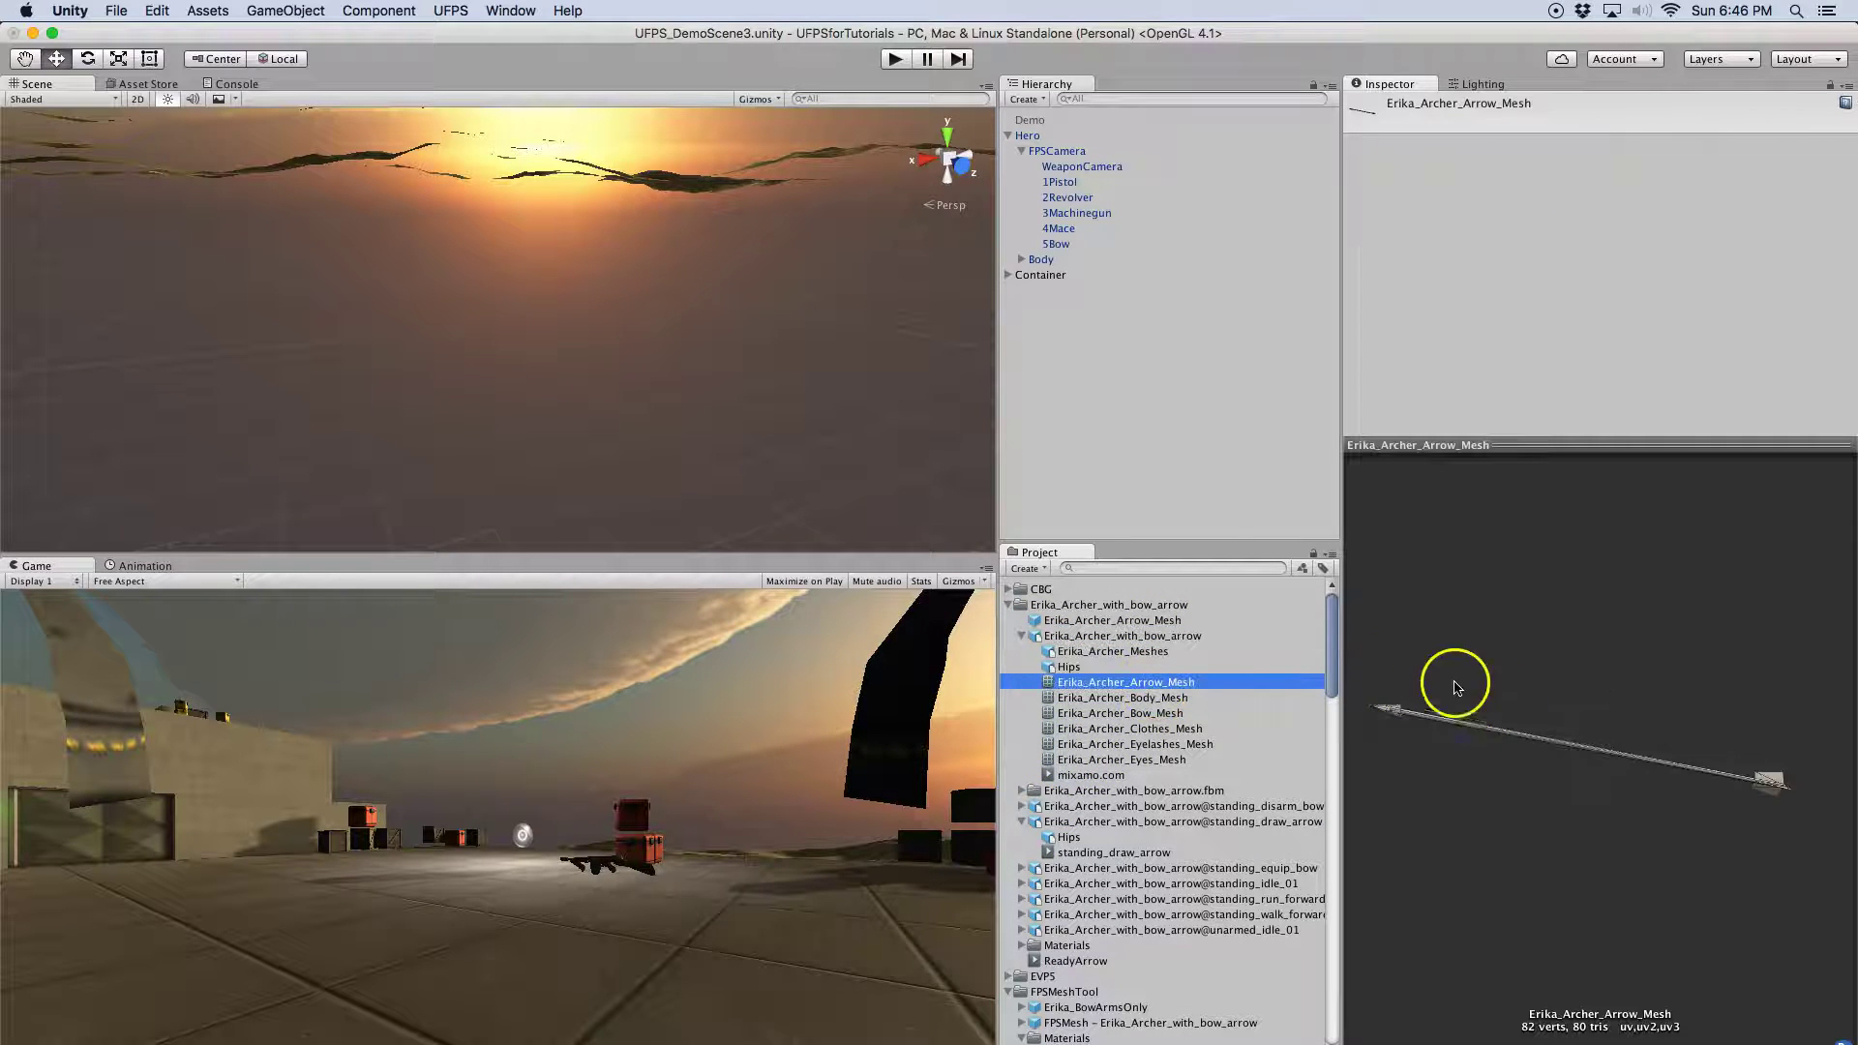
{"action": "left_click", "coordinate": [1130, 622]}
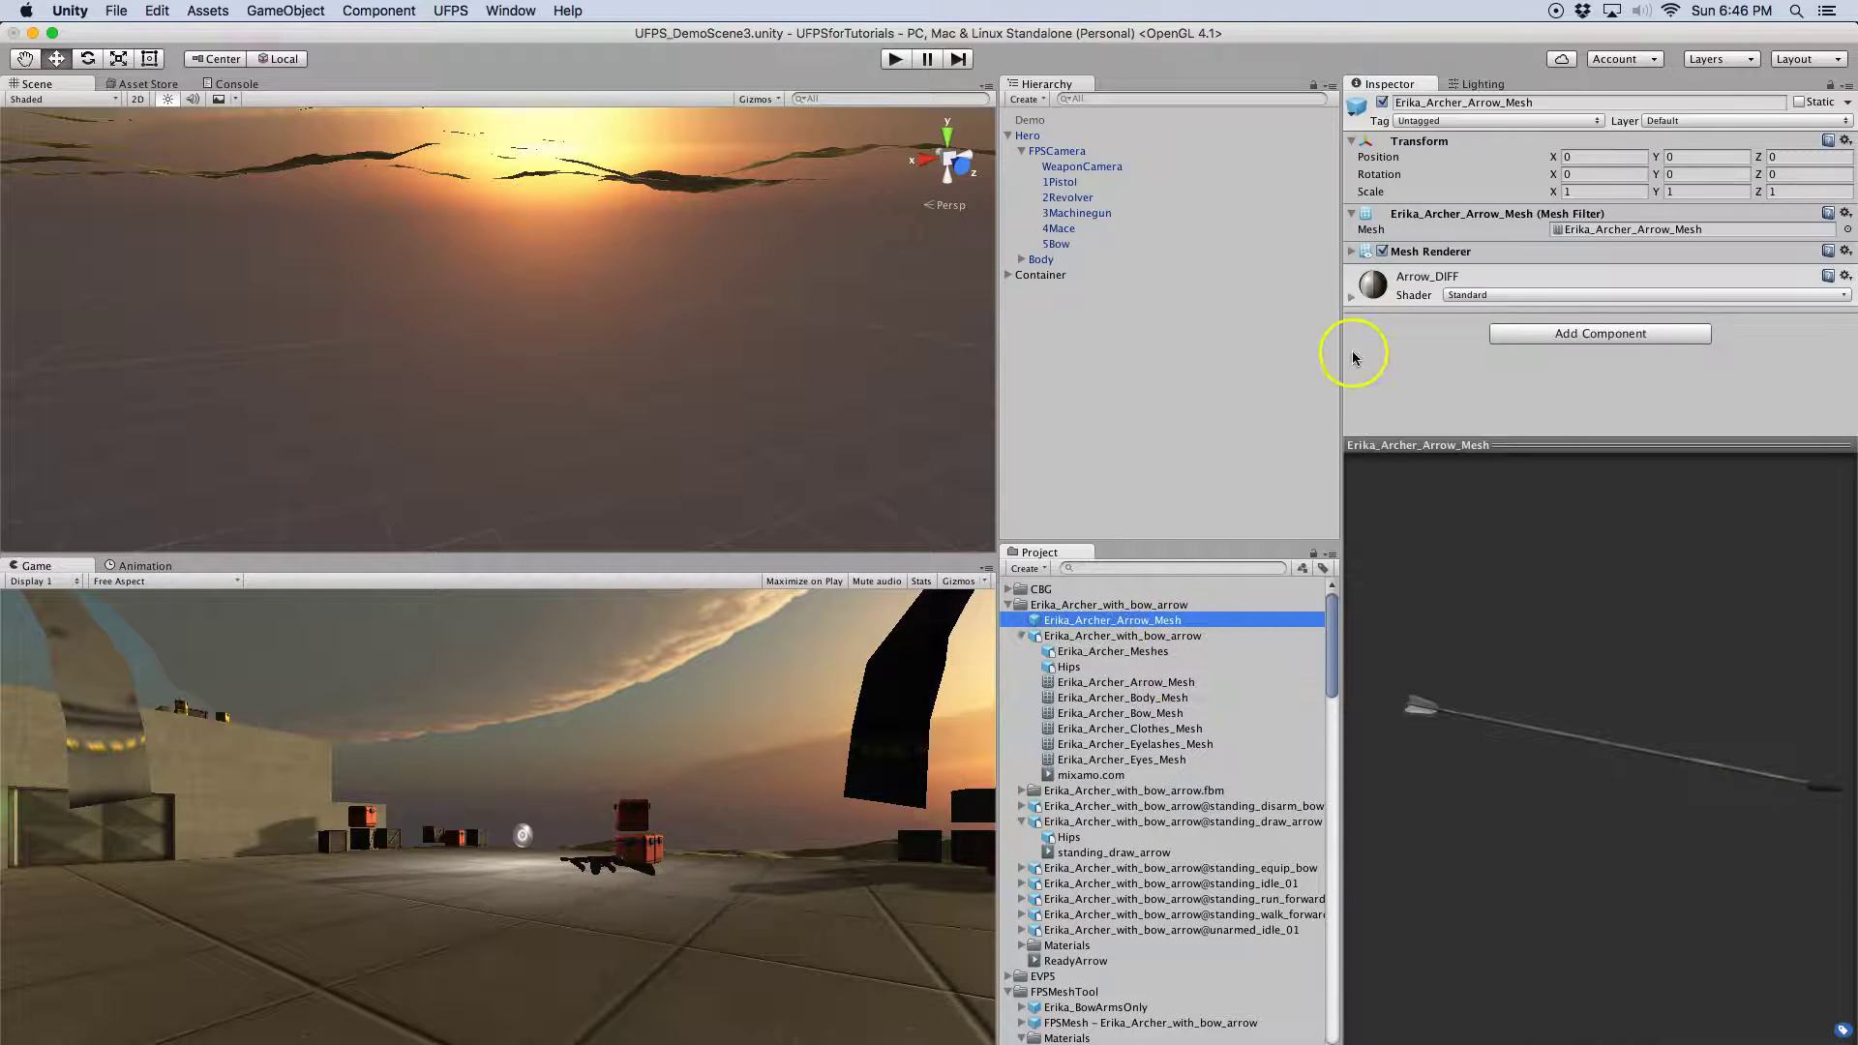
{"action": "left_click", "coordinate": [1013, 347]}
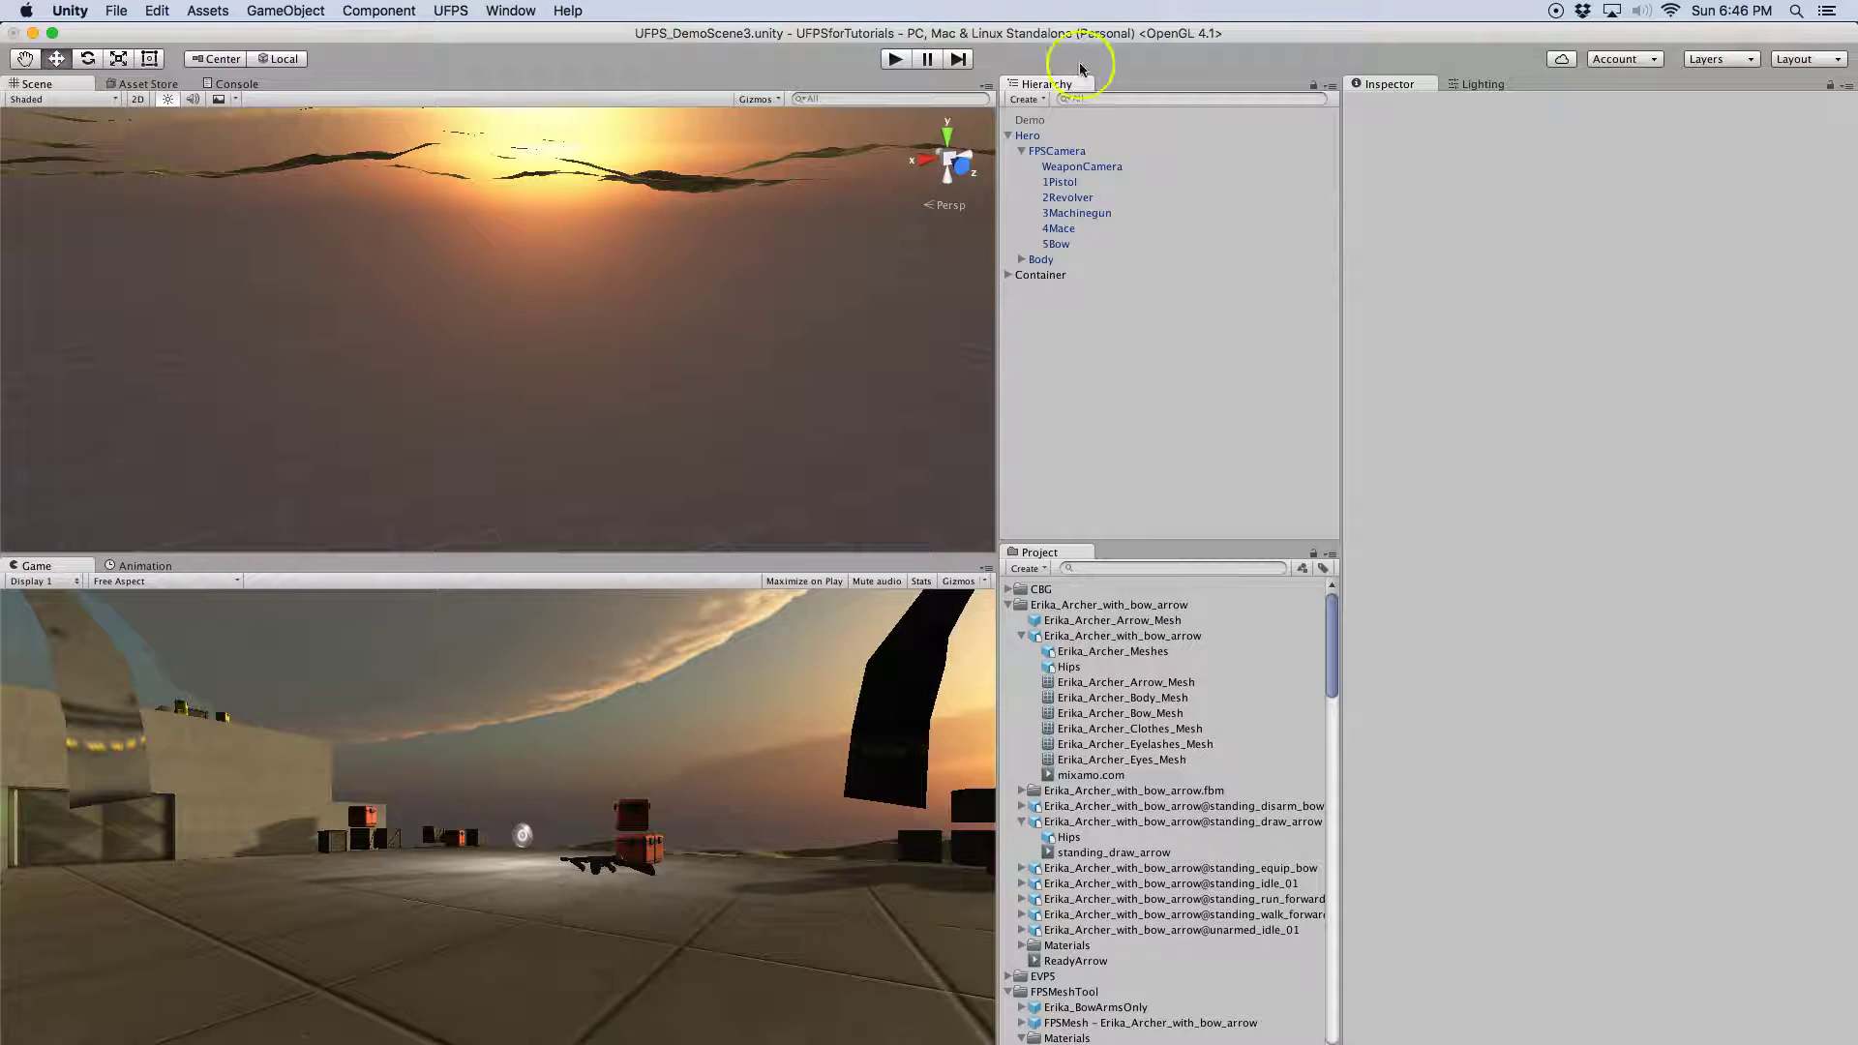
{"action": "left_click", "coordinate": [1026, 99]}
{"action": "left_click", "coordinate": [1043, 119]}
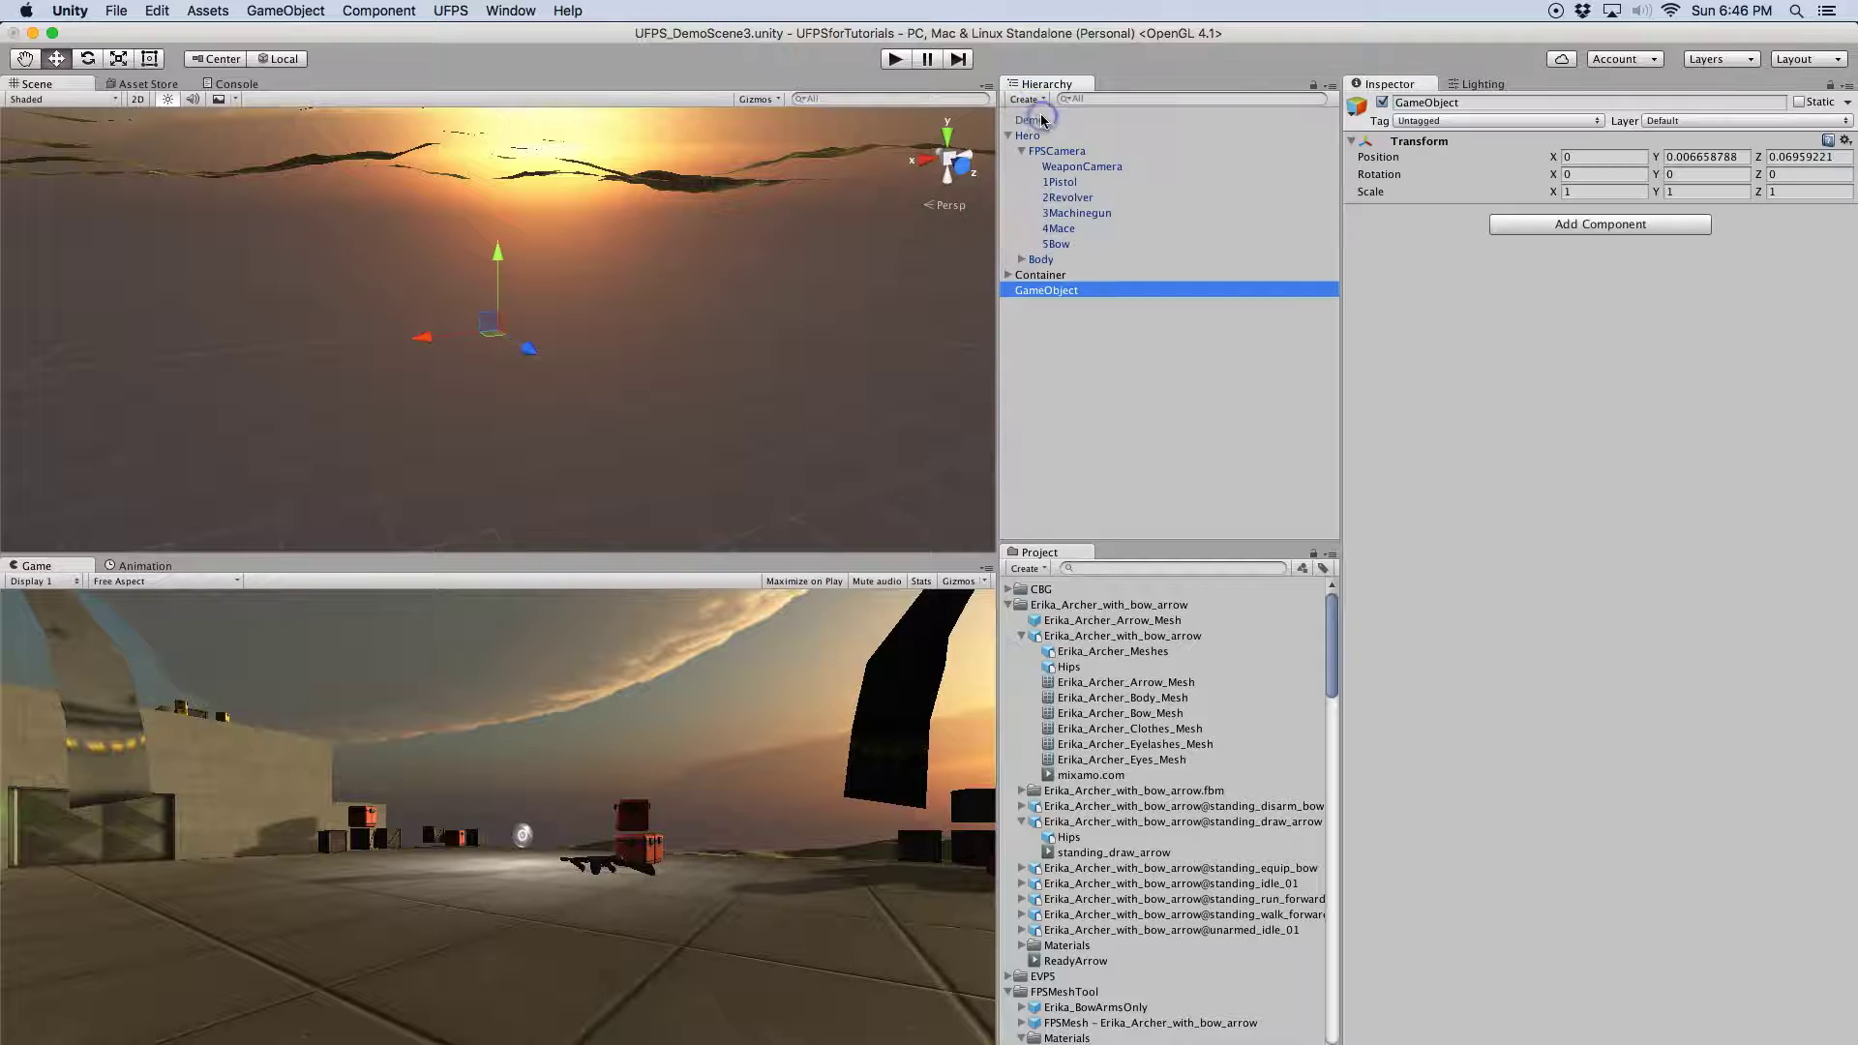
{"action": "left_click", "coordinate": [1134, 620]}
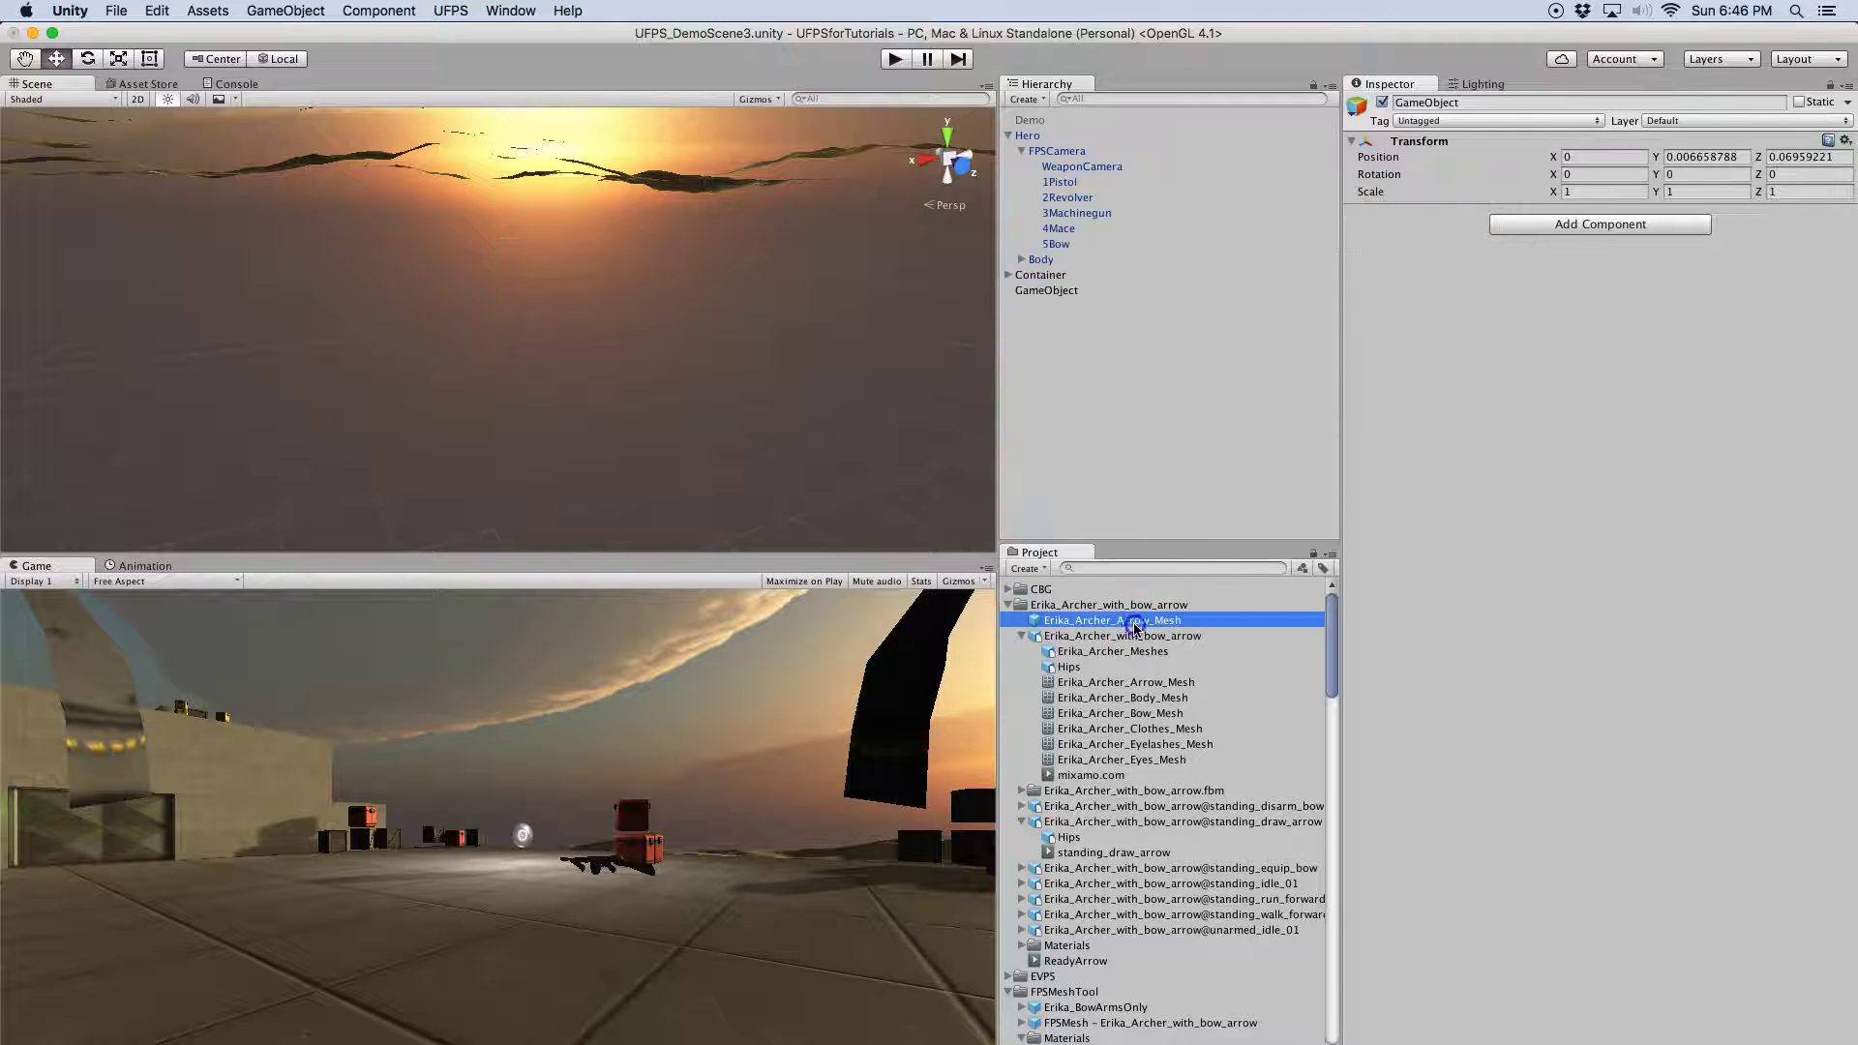
{"action": "left_click", "coordinate": [1077, 292]}
Give the new GameObject a Mesh Filter using Erika_Archer_Arrow_Mesh
{"action": "left_click", "coordinate": [1559, 224]}
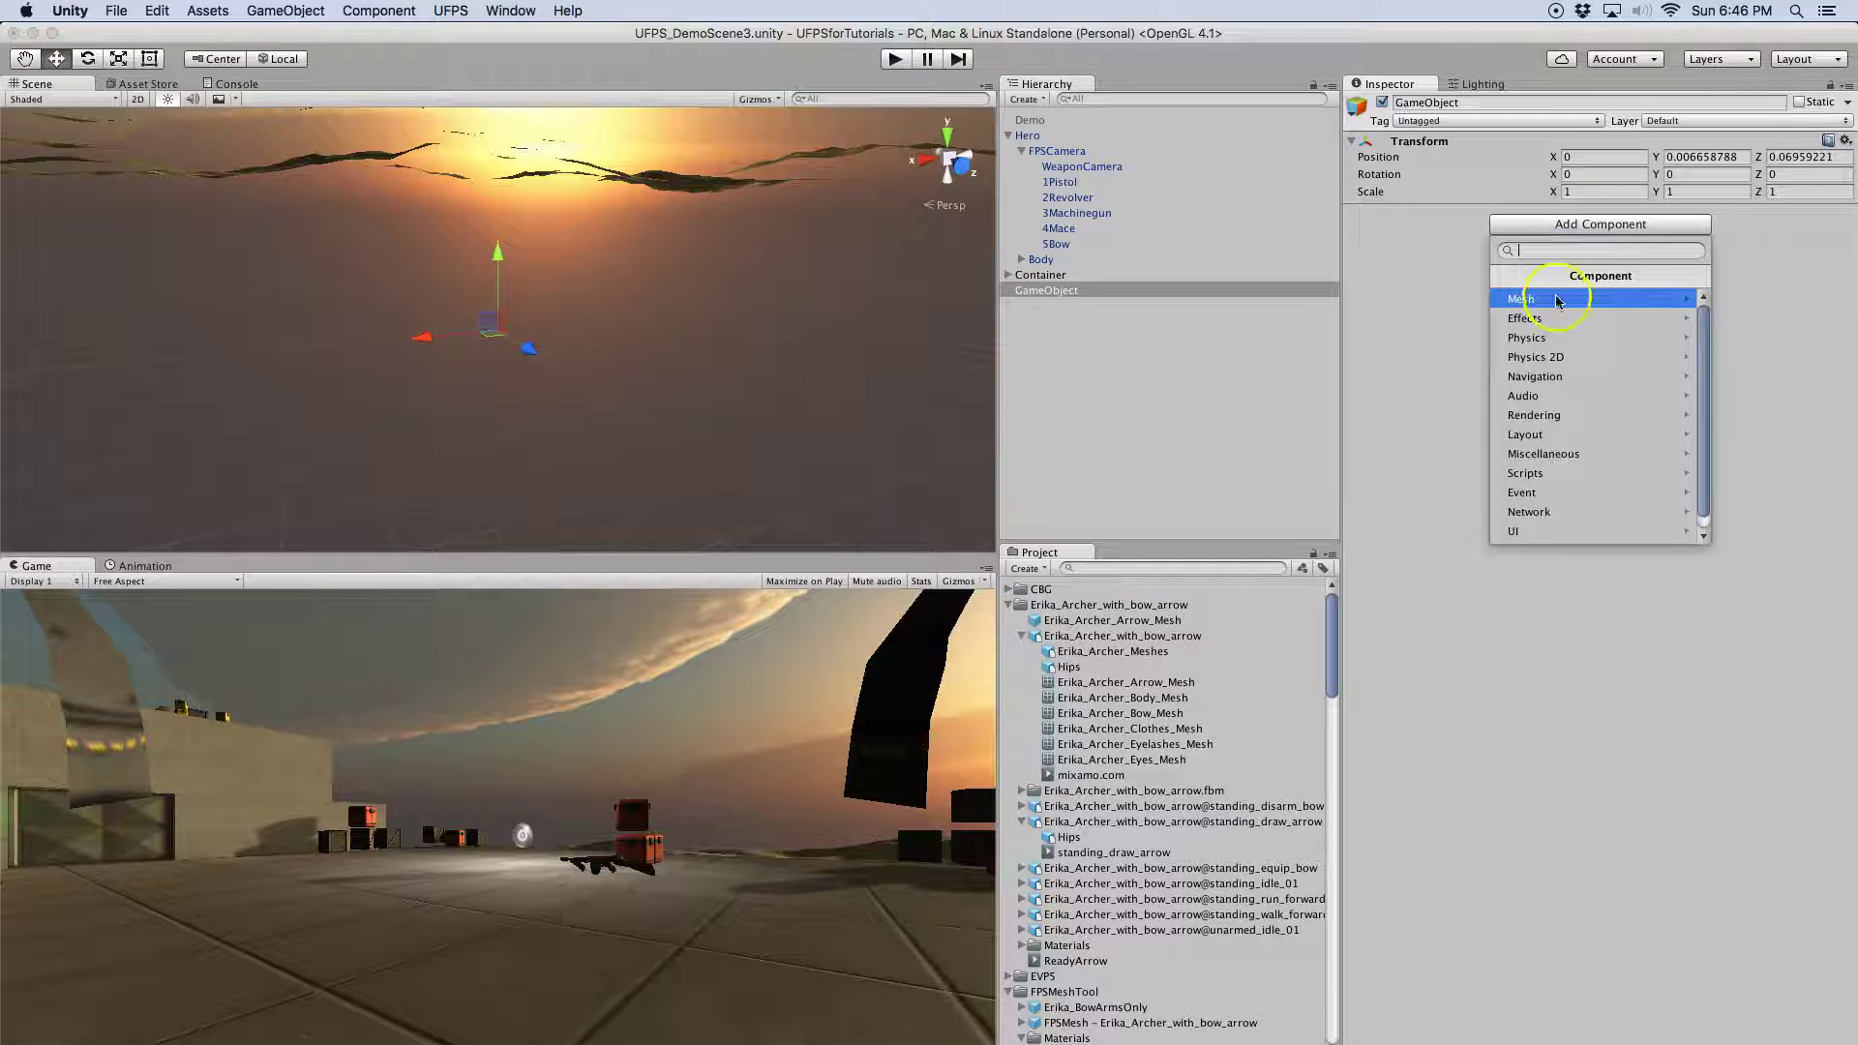
{"action": "left_click", "coordinate": [1553, 300]}
{"action": "left_click", "coordinate": [1554, 300]}
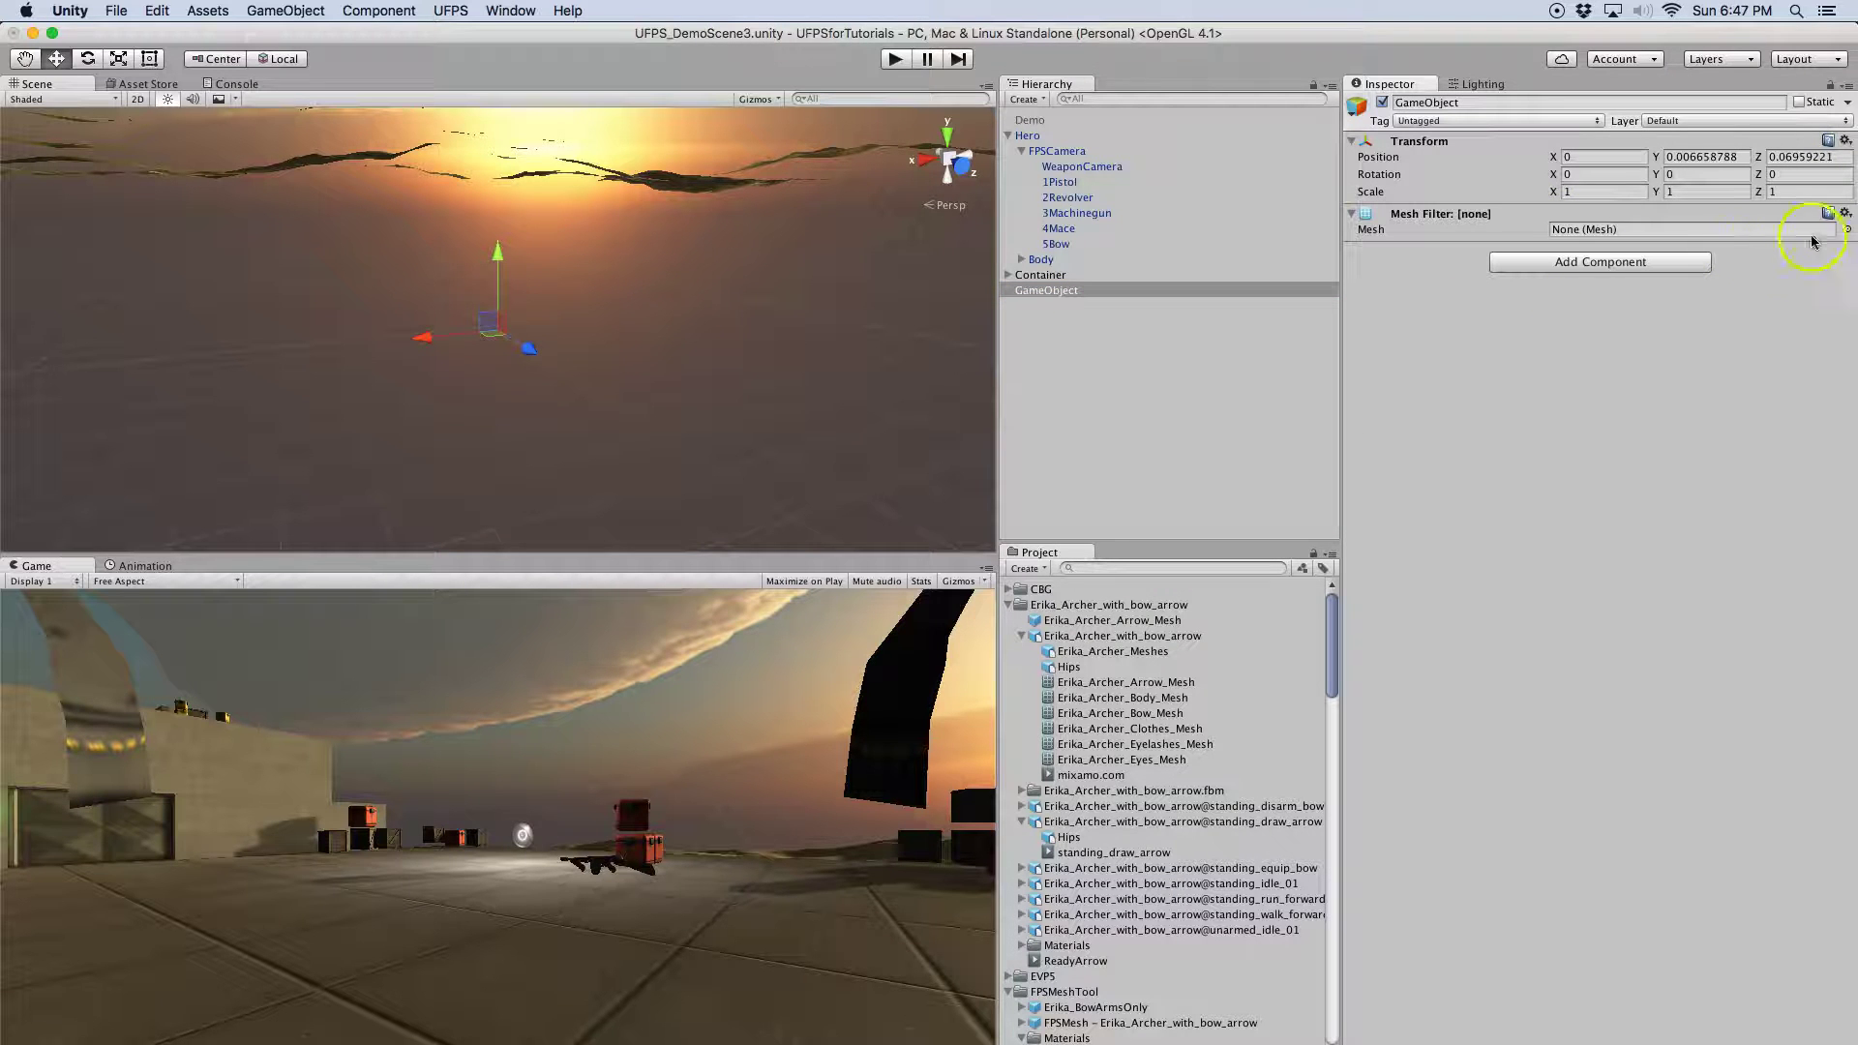
{"action": "left_click", "coordinate": [1847, 229]}
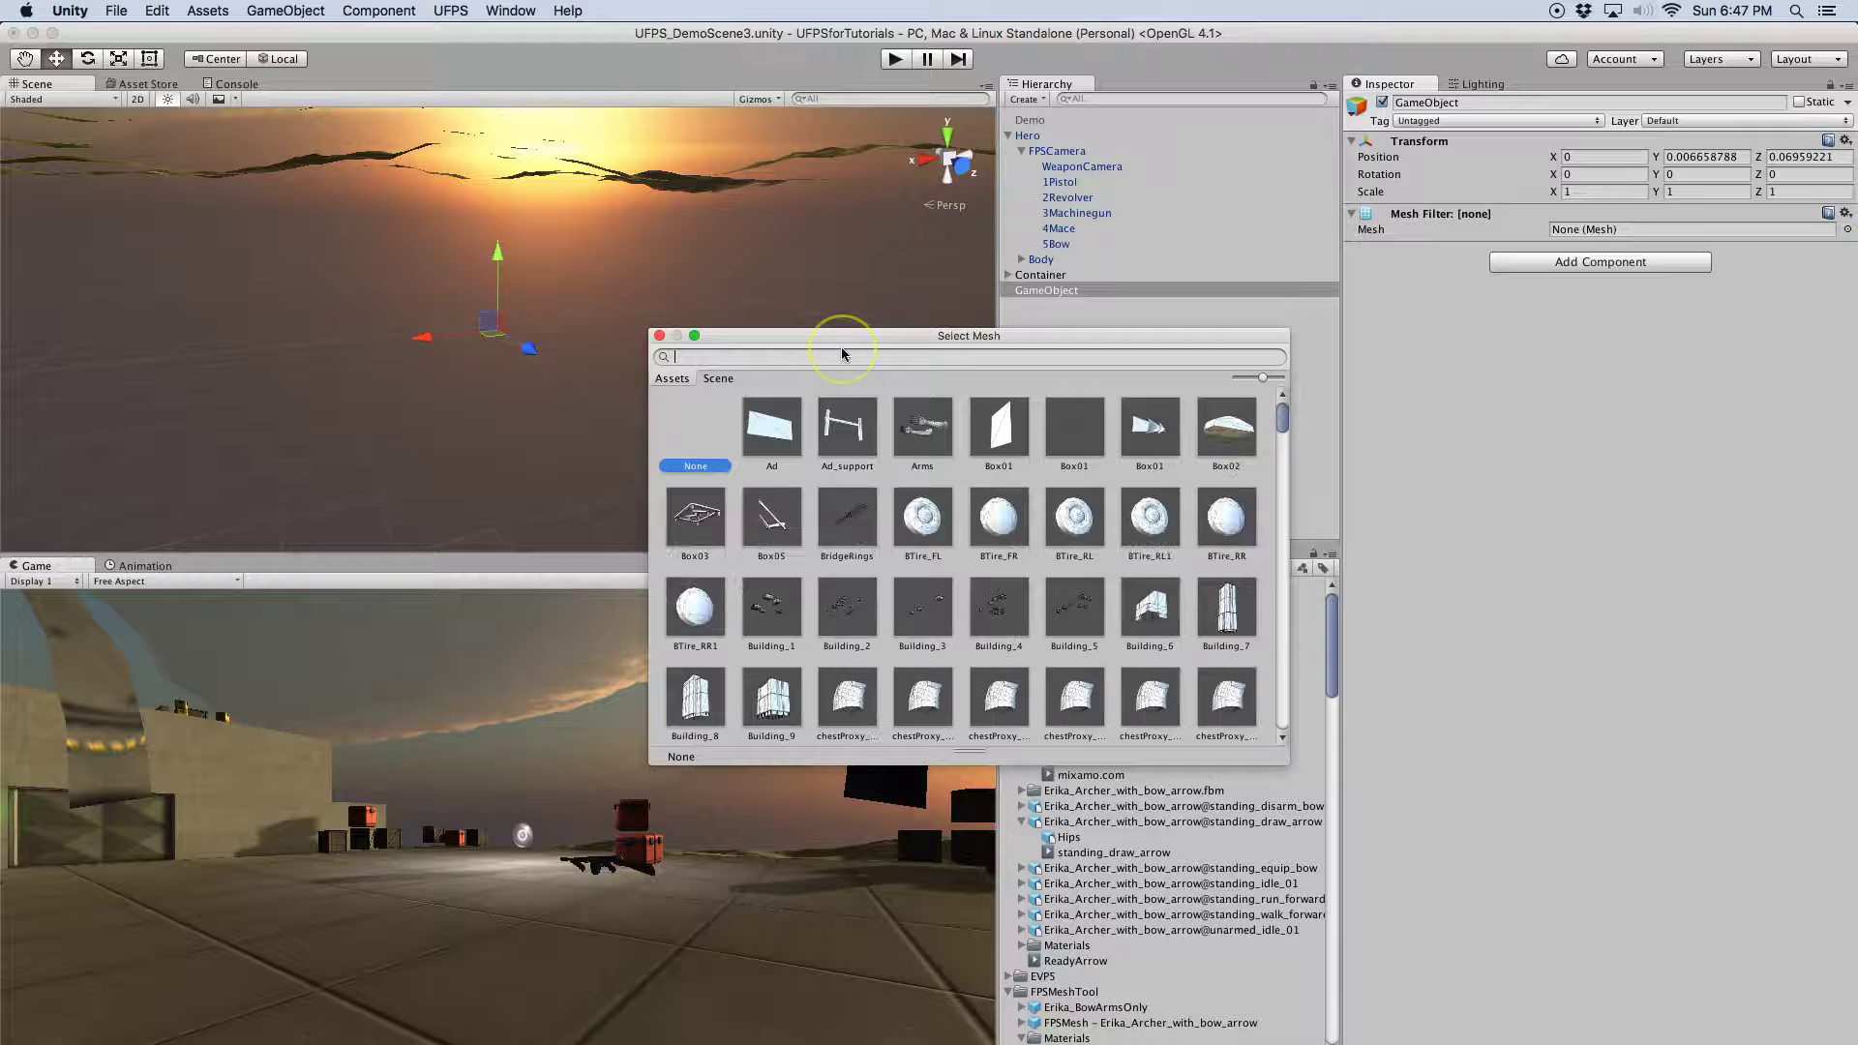
{"action": "type", "text": "ar"}
{"action": "left_click", "coordinate": [847, 414]}
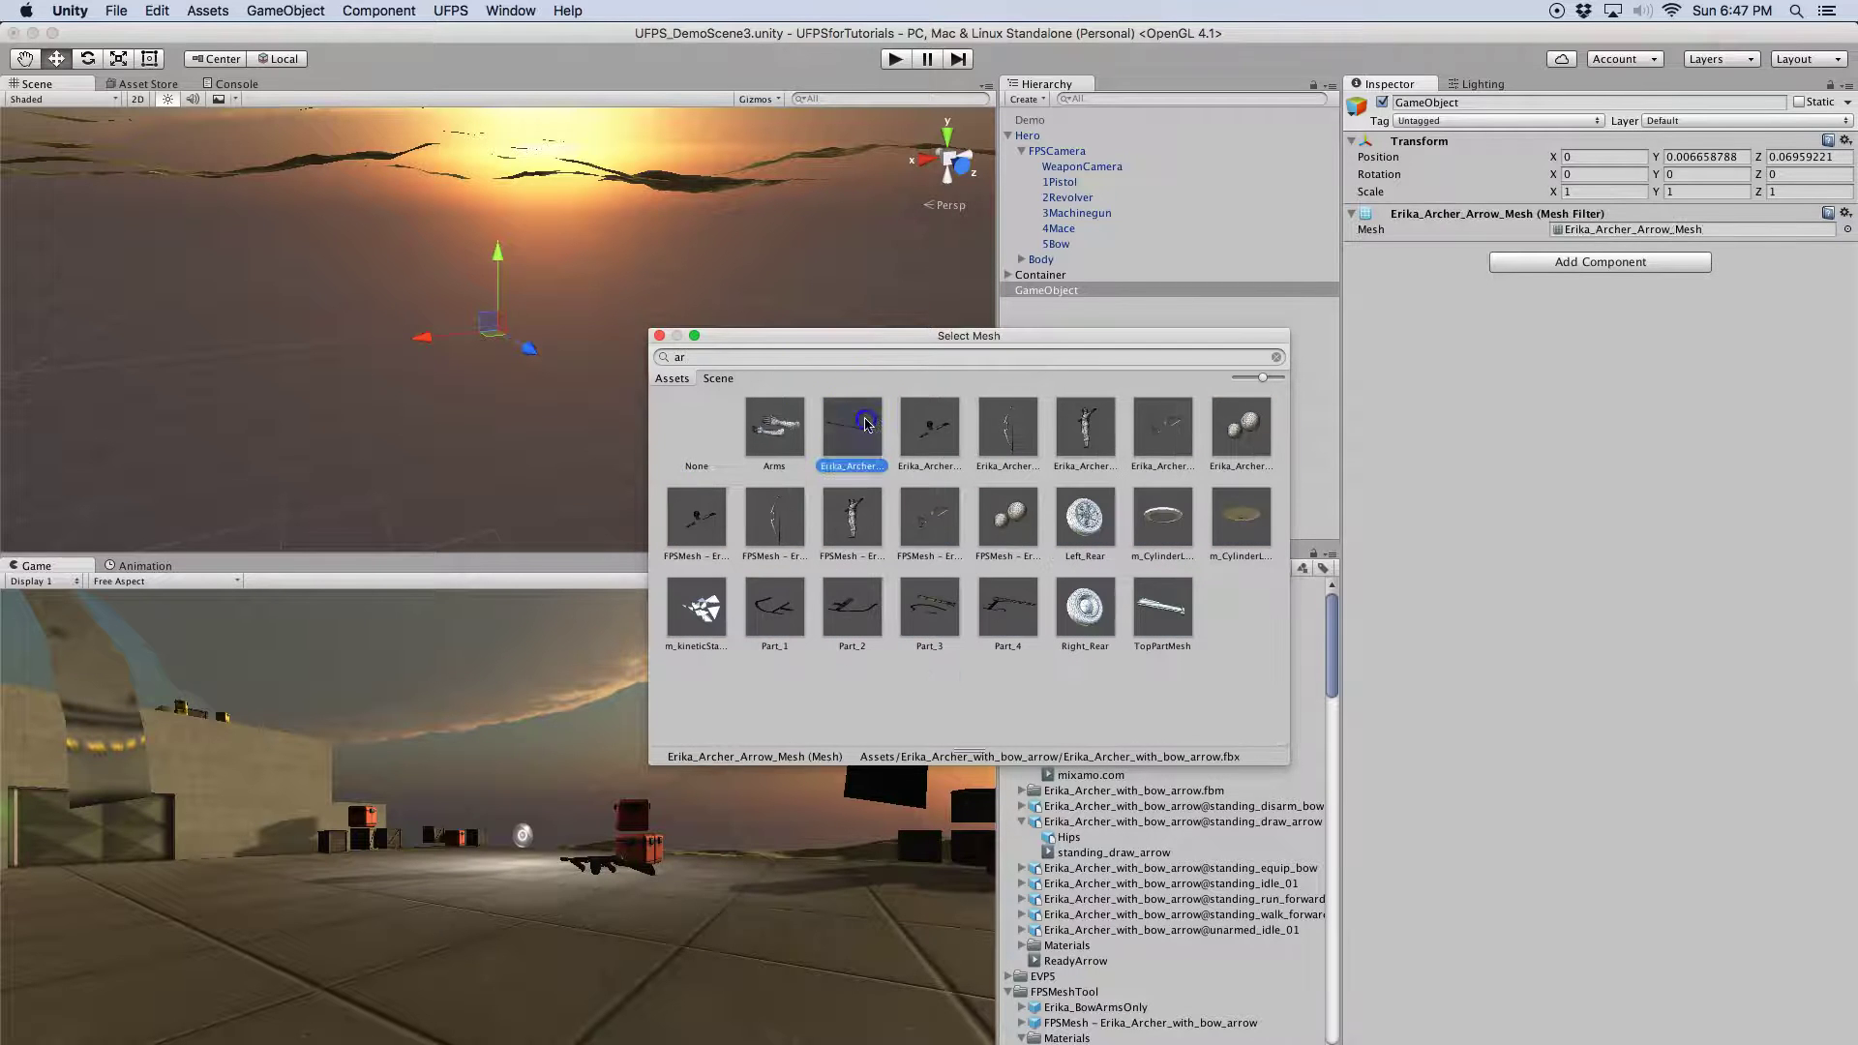
{"action": "left_click", "coordinate": [672, 354]}
{"action": "left_click", "coordinate": [659, 335]}
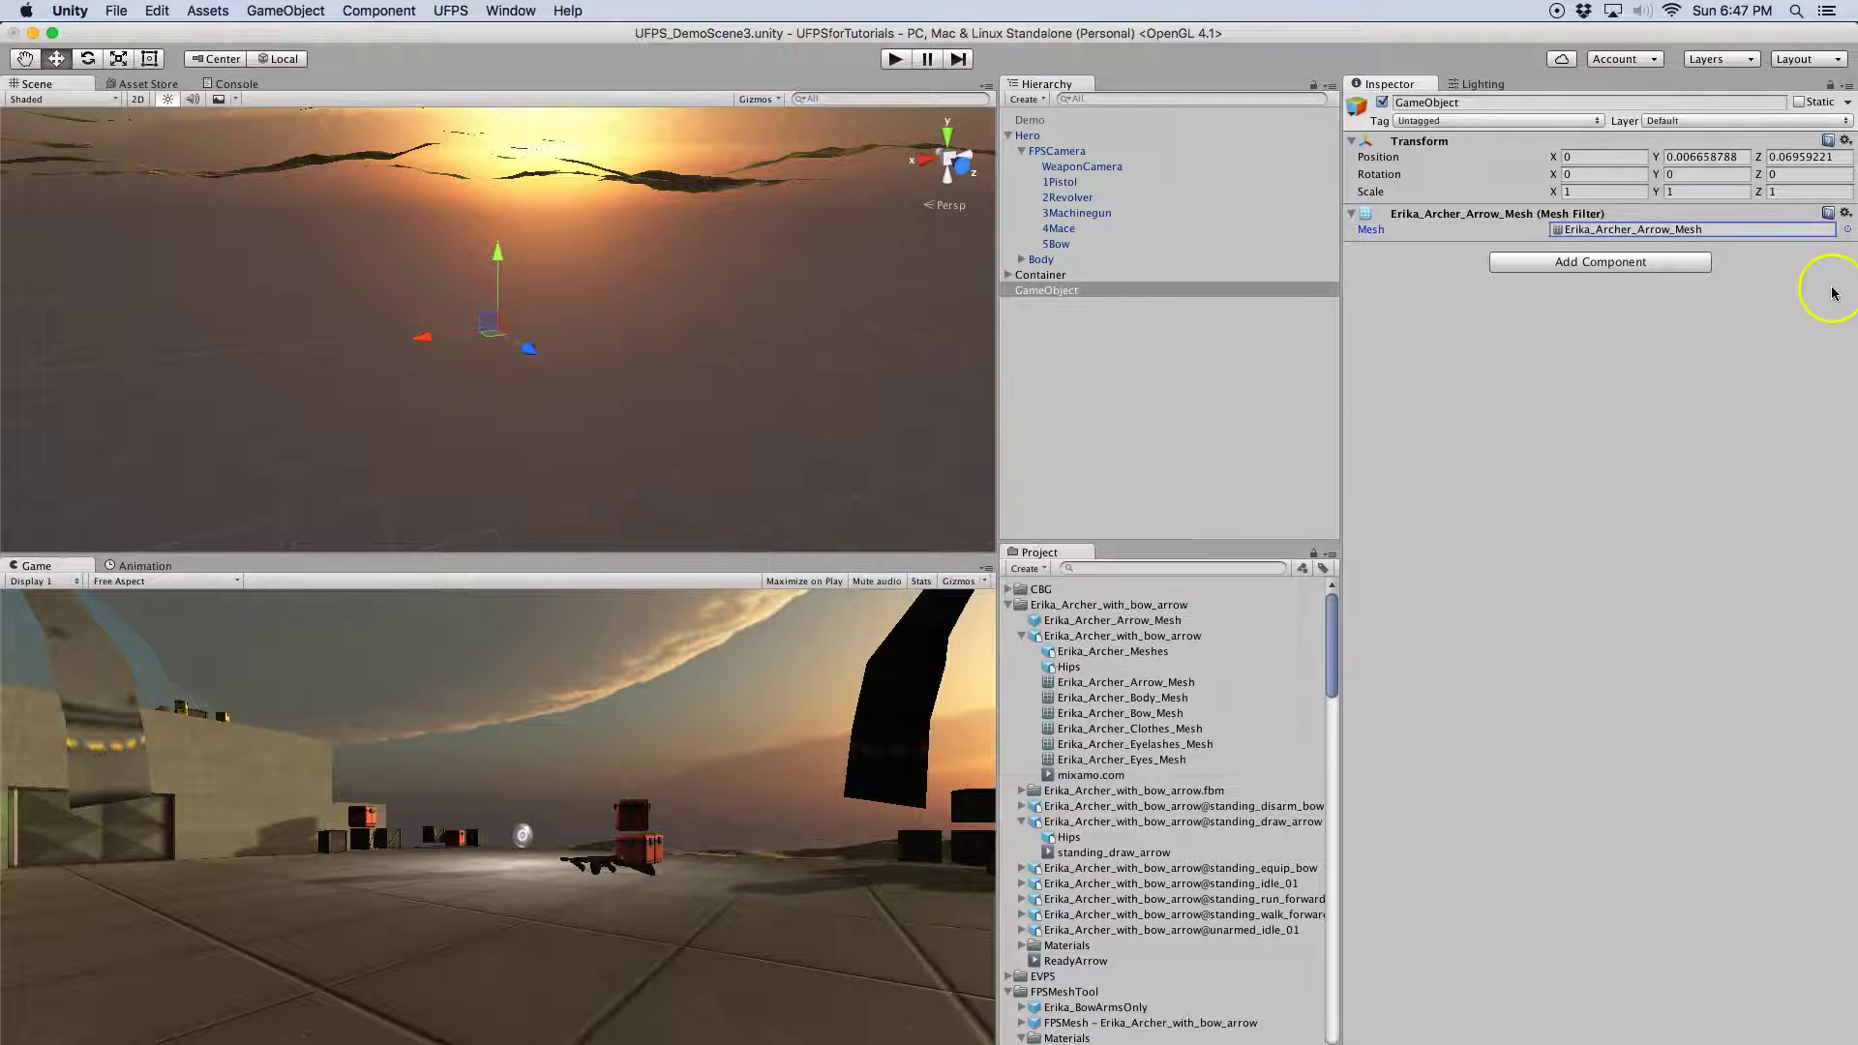
Add a Mesh Renderer so the arrow appears as an untextured magenta mesh
{"action": "left_click", "coordinate": [1632, 262]}
{"action": "left_click", "coordinate": [1599, 336]}
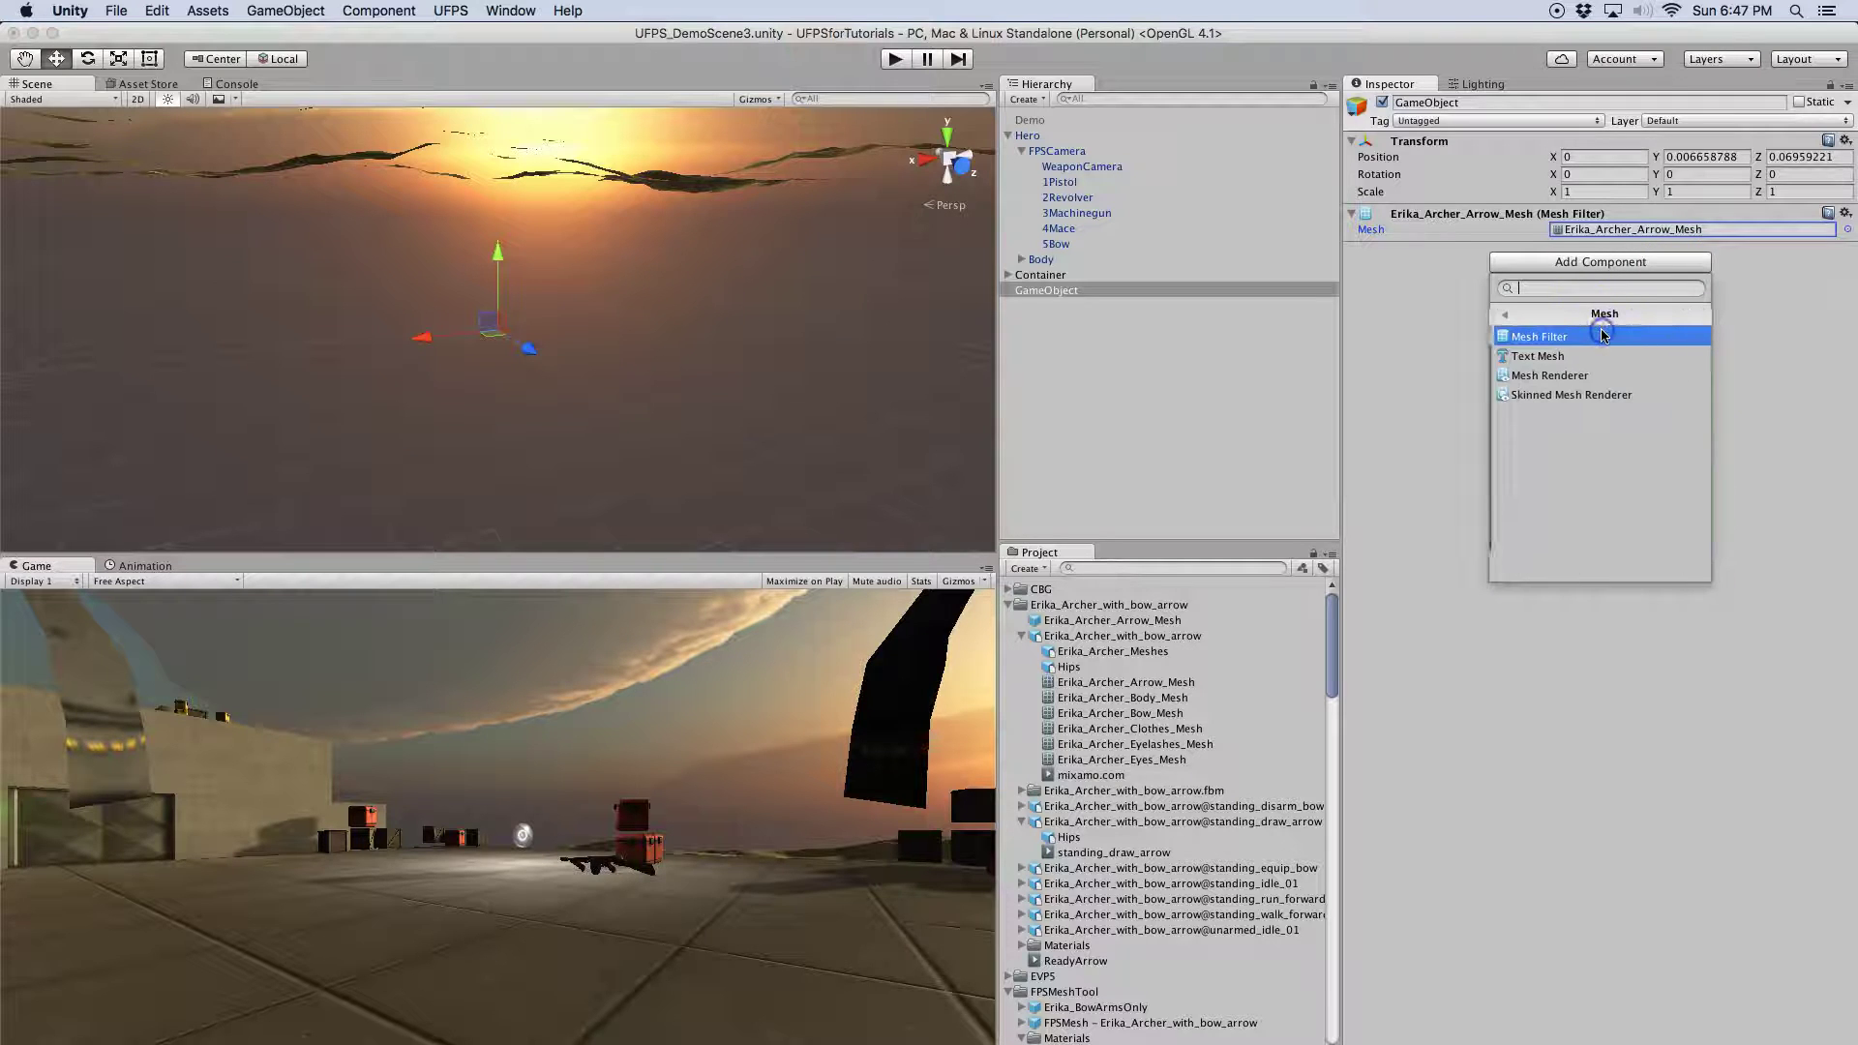
{"action": "left_click", "coordinate": [1581, 375]}
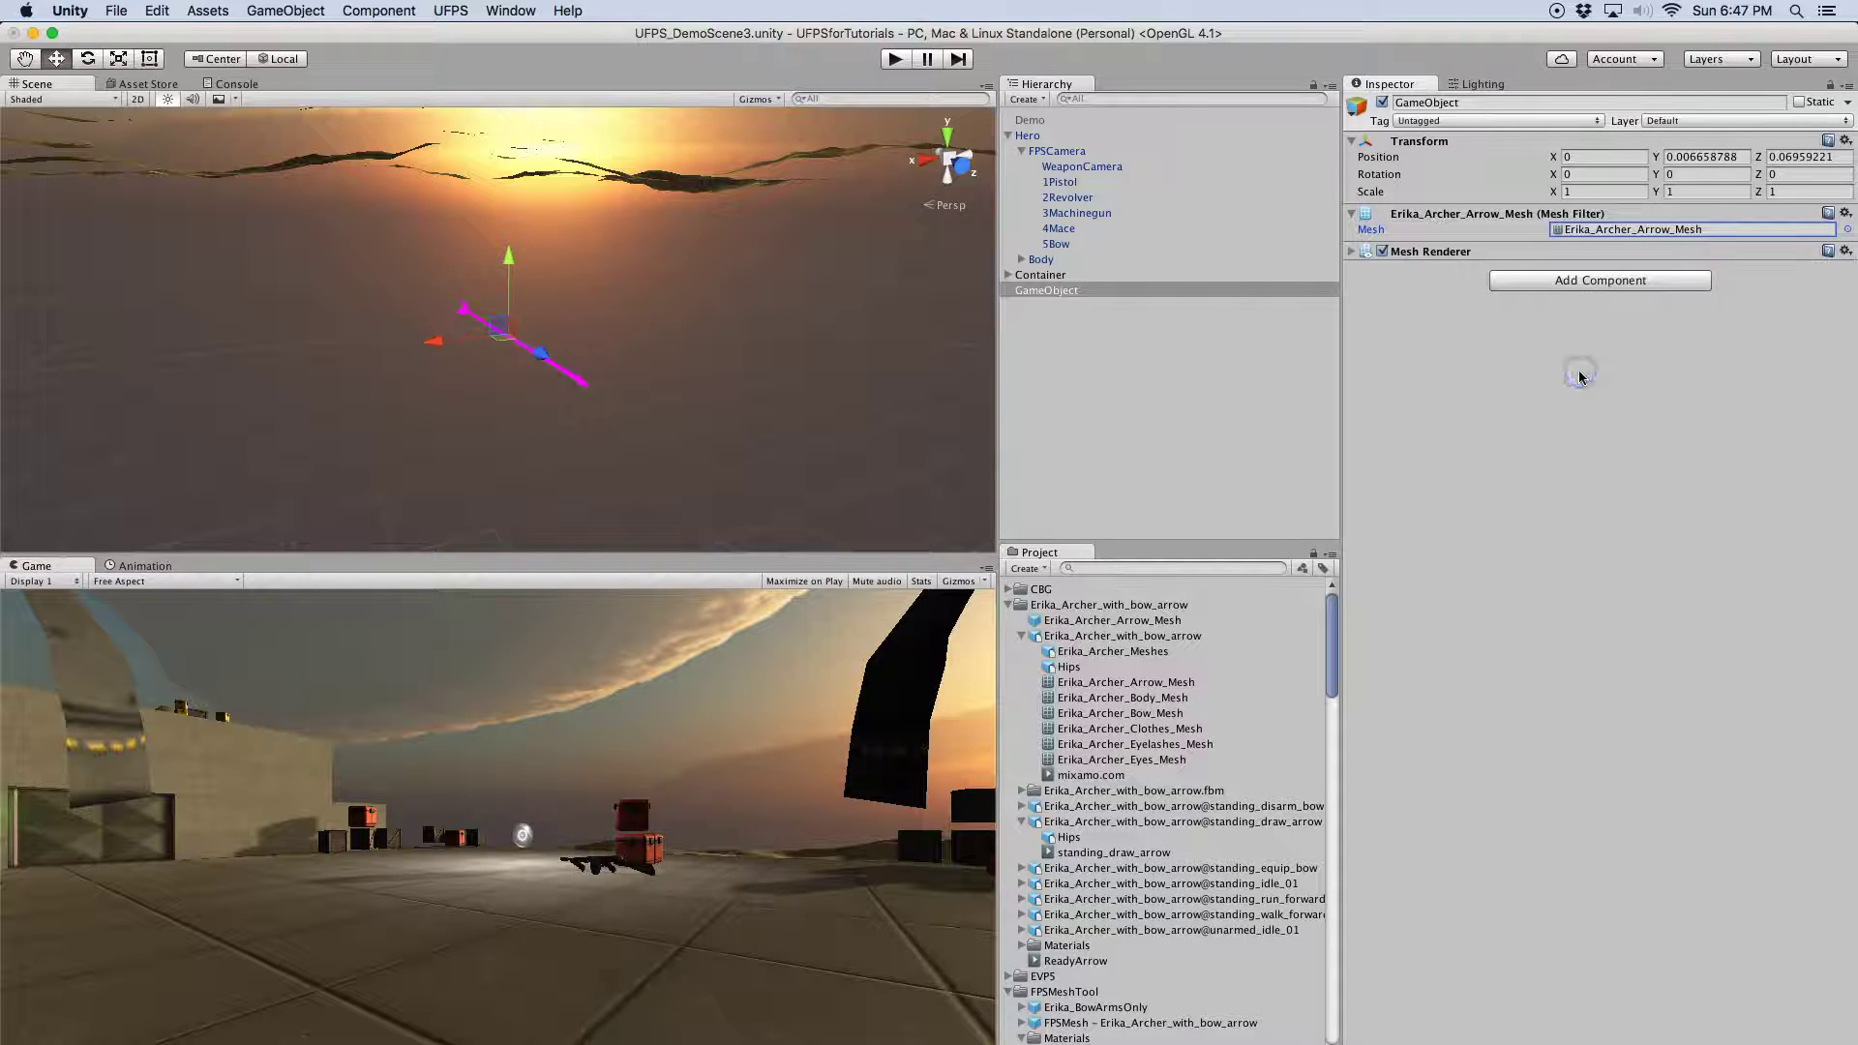
Assign the Bow_DIFF material to the arrow's Mesh Renderer and check it in the scene
{"action": "left_click", "coordinate": [1351, 251]}
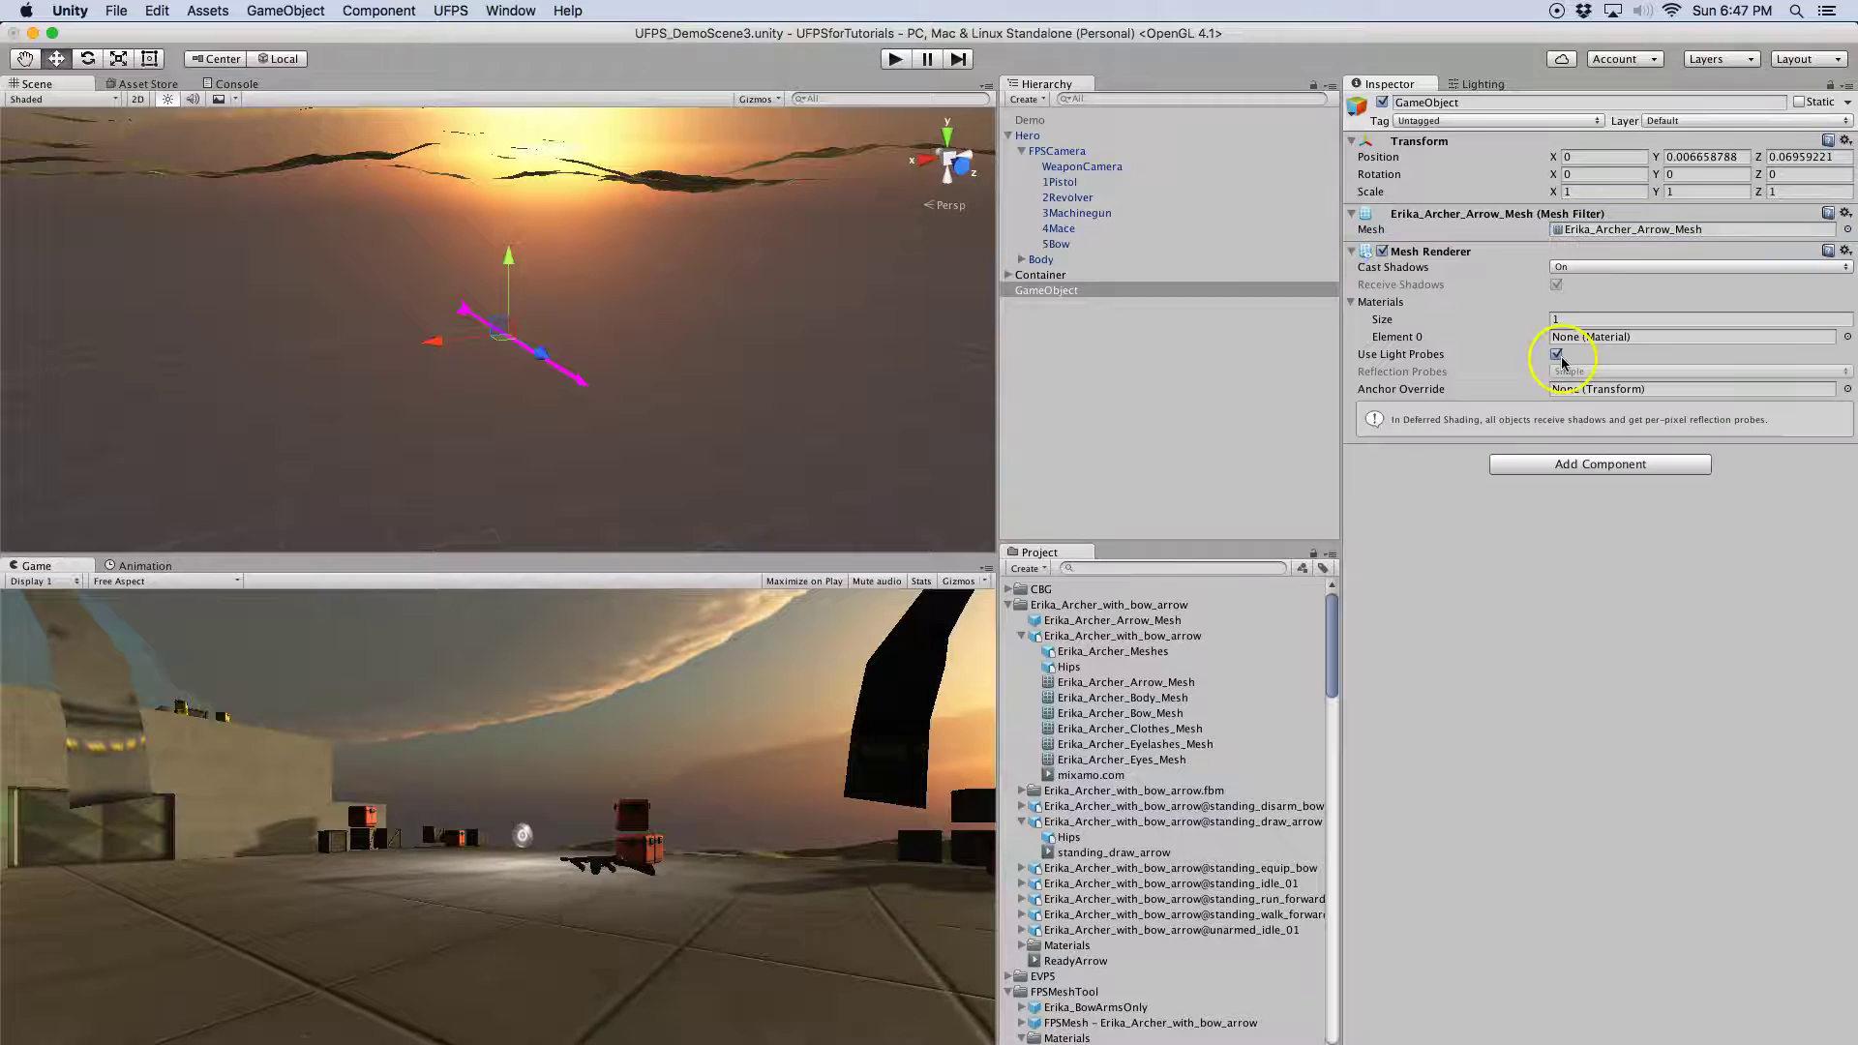
{"action": "scroll", "coordinate": [1249, 771], "scroll_direction": "down", "scroll_amount": 3}
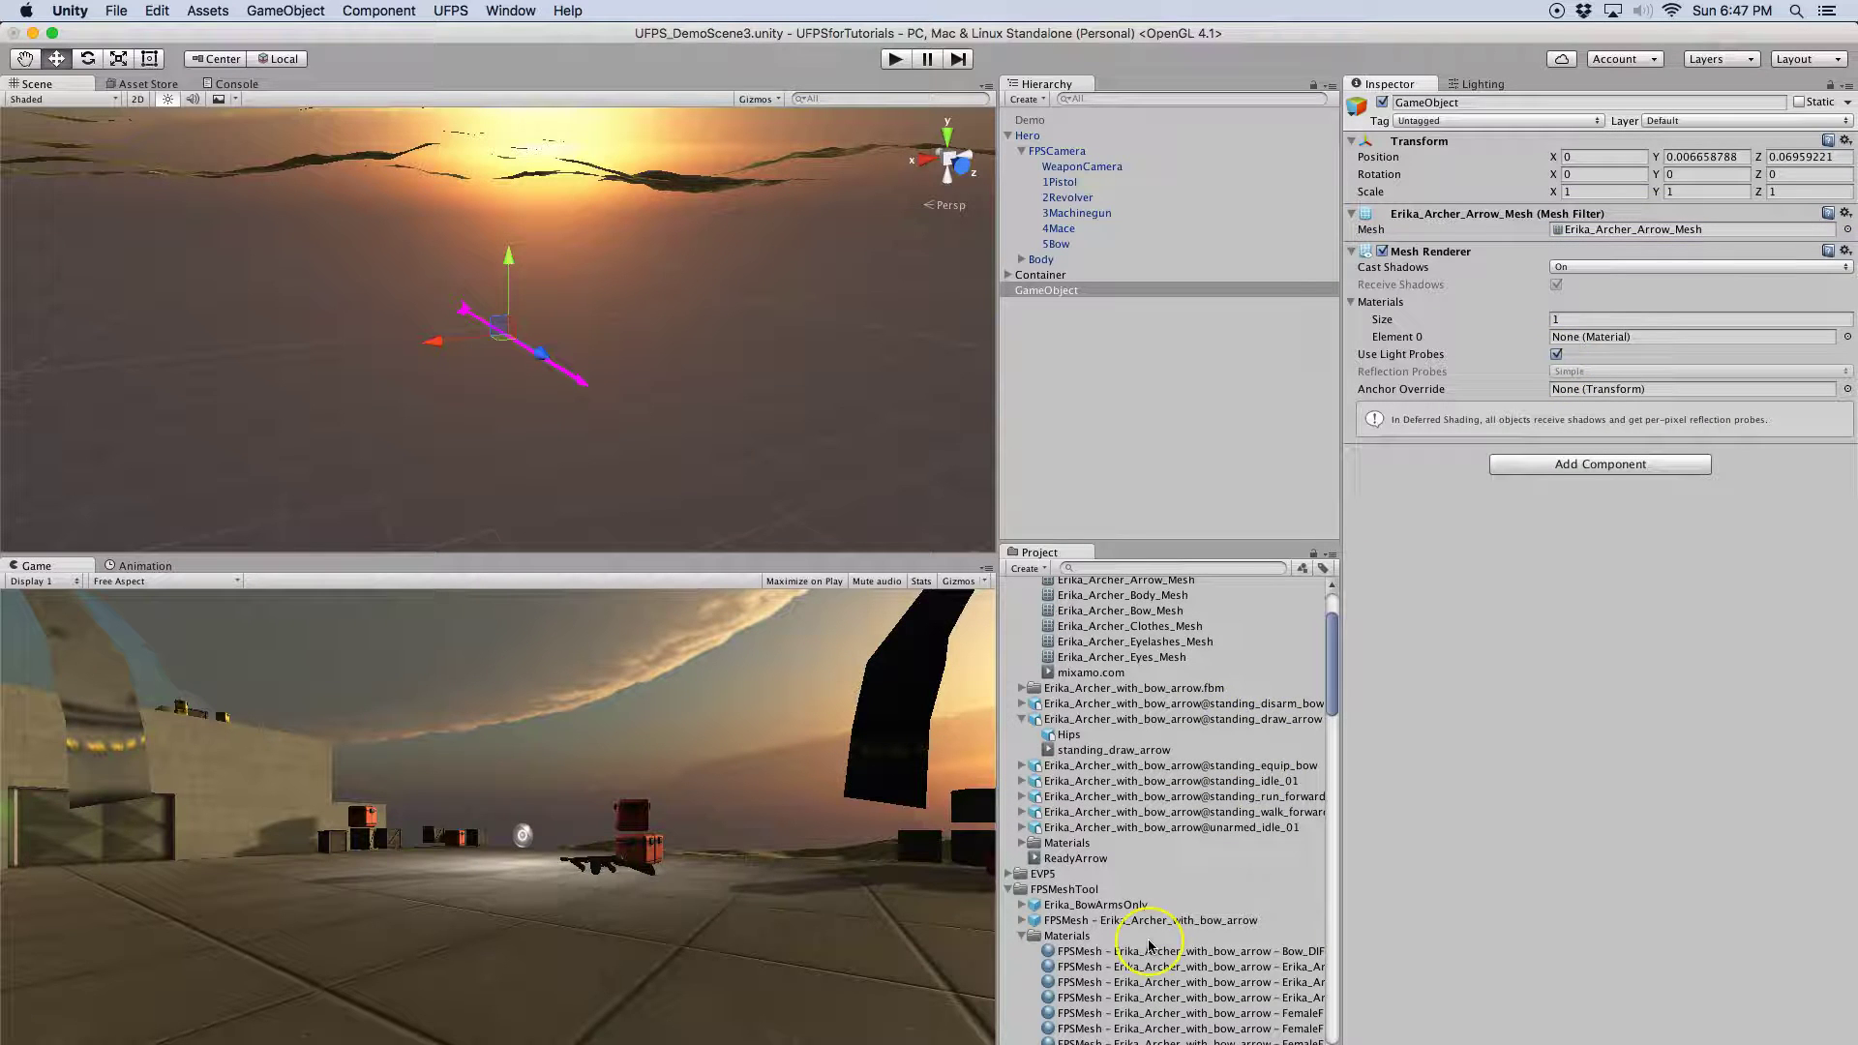
{"action": "scroll", "coordinate": [1149, 945], "scroll_direction": "down", "scroll_amount": 10}
{"action": "scroll", "coordinate": [1150, 945], "scroll_direction": "up", "scroll_amount": 10}
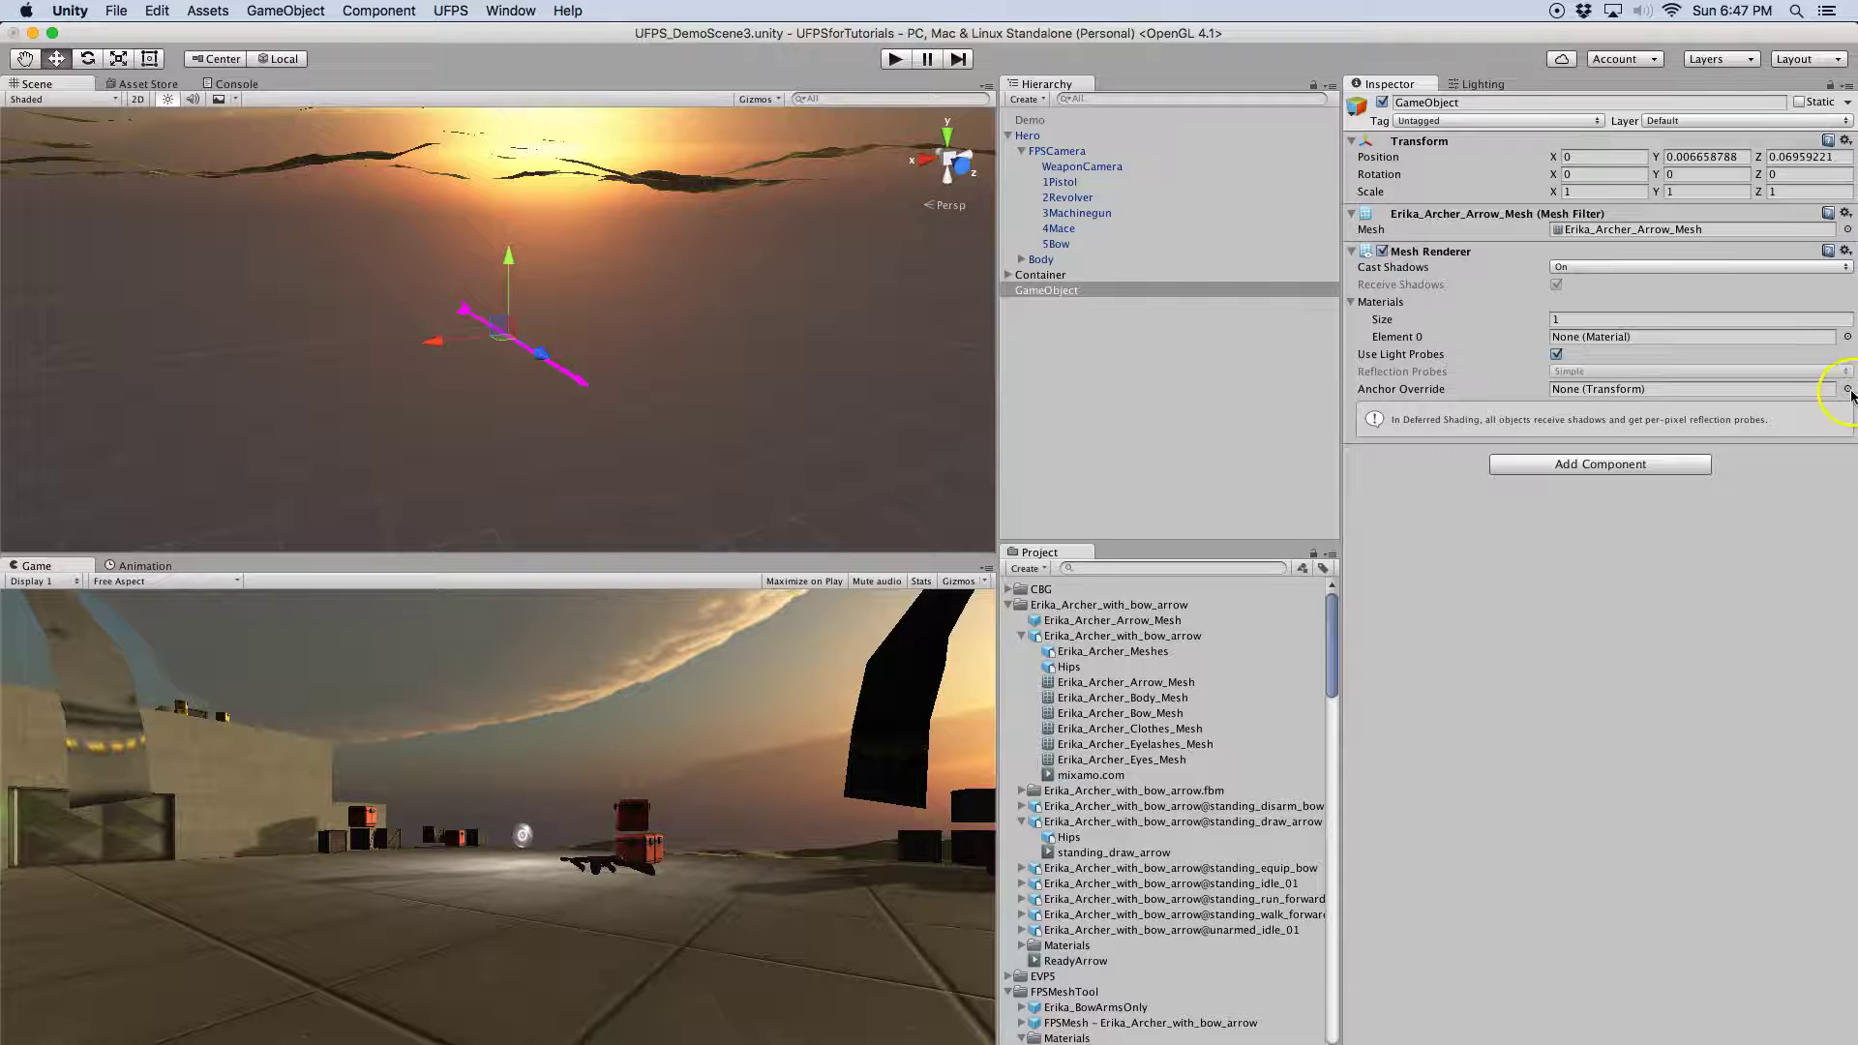
{"action": "left_click", "coordinate": [1848, 338]}
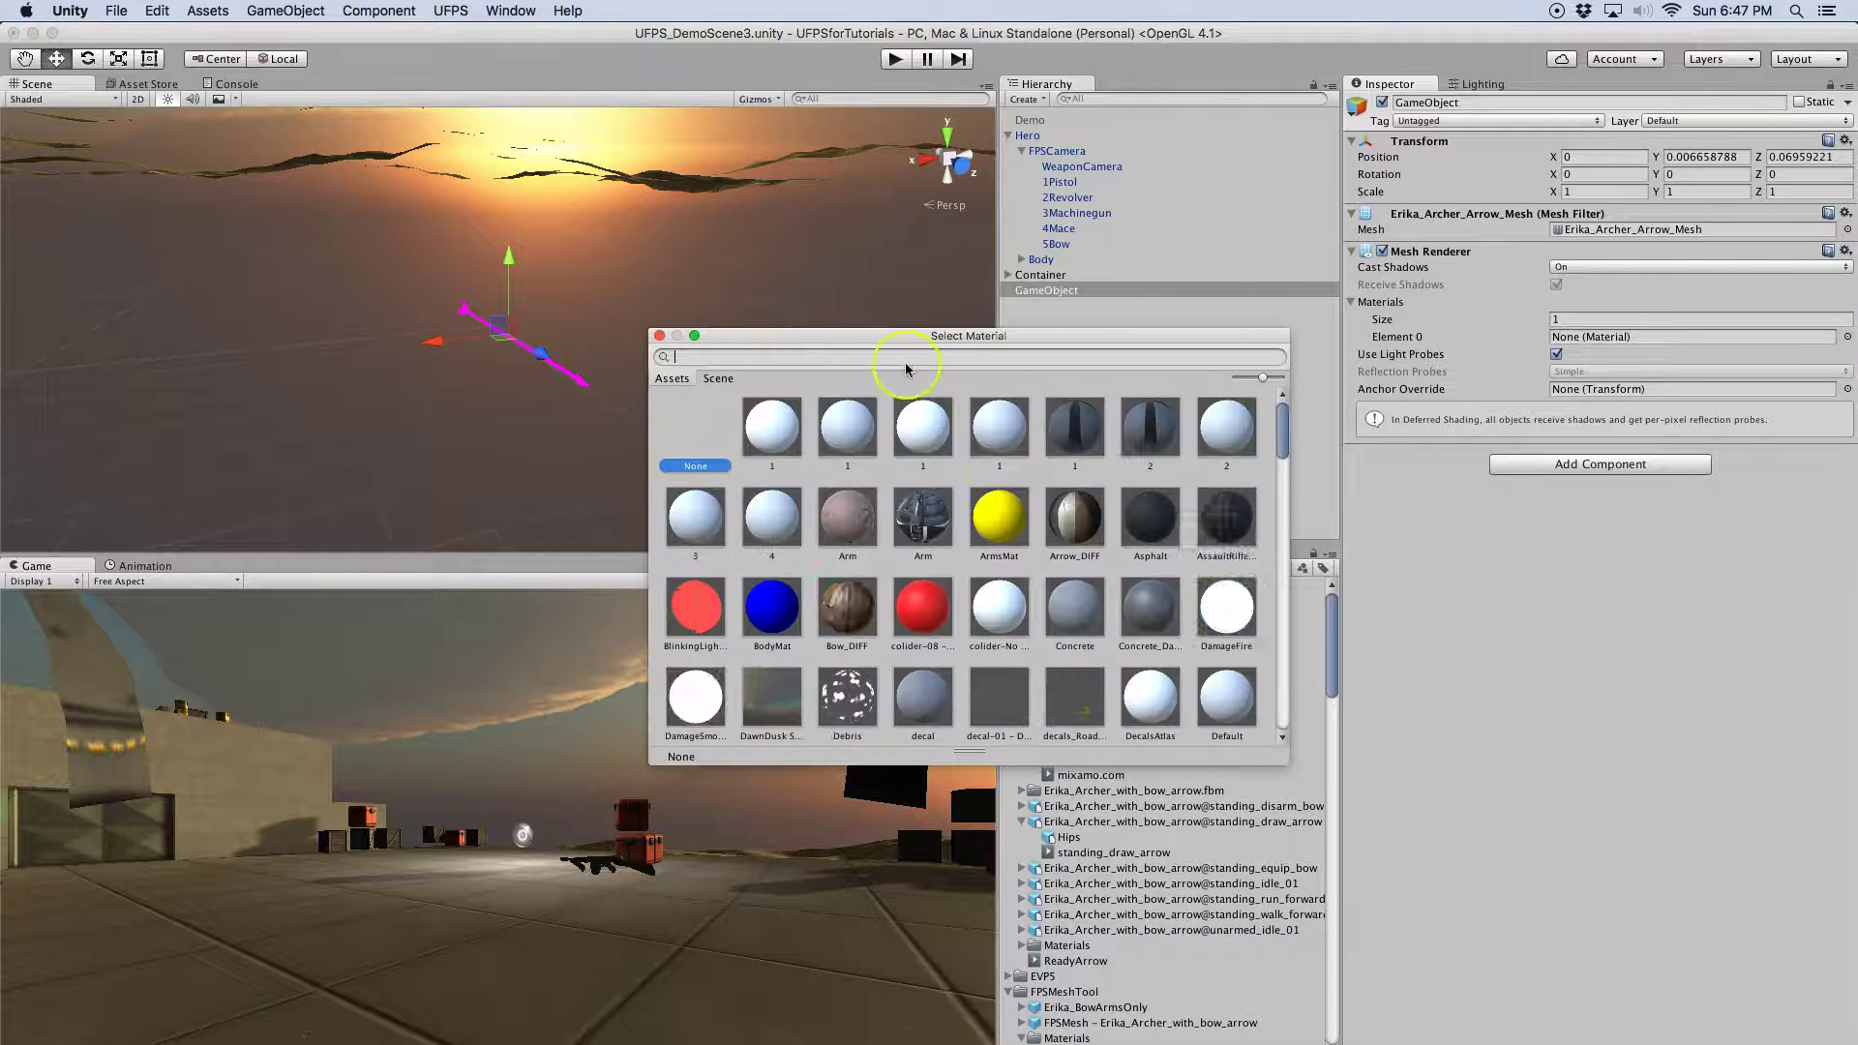
{"action": "type", "text": "bow"}
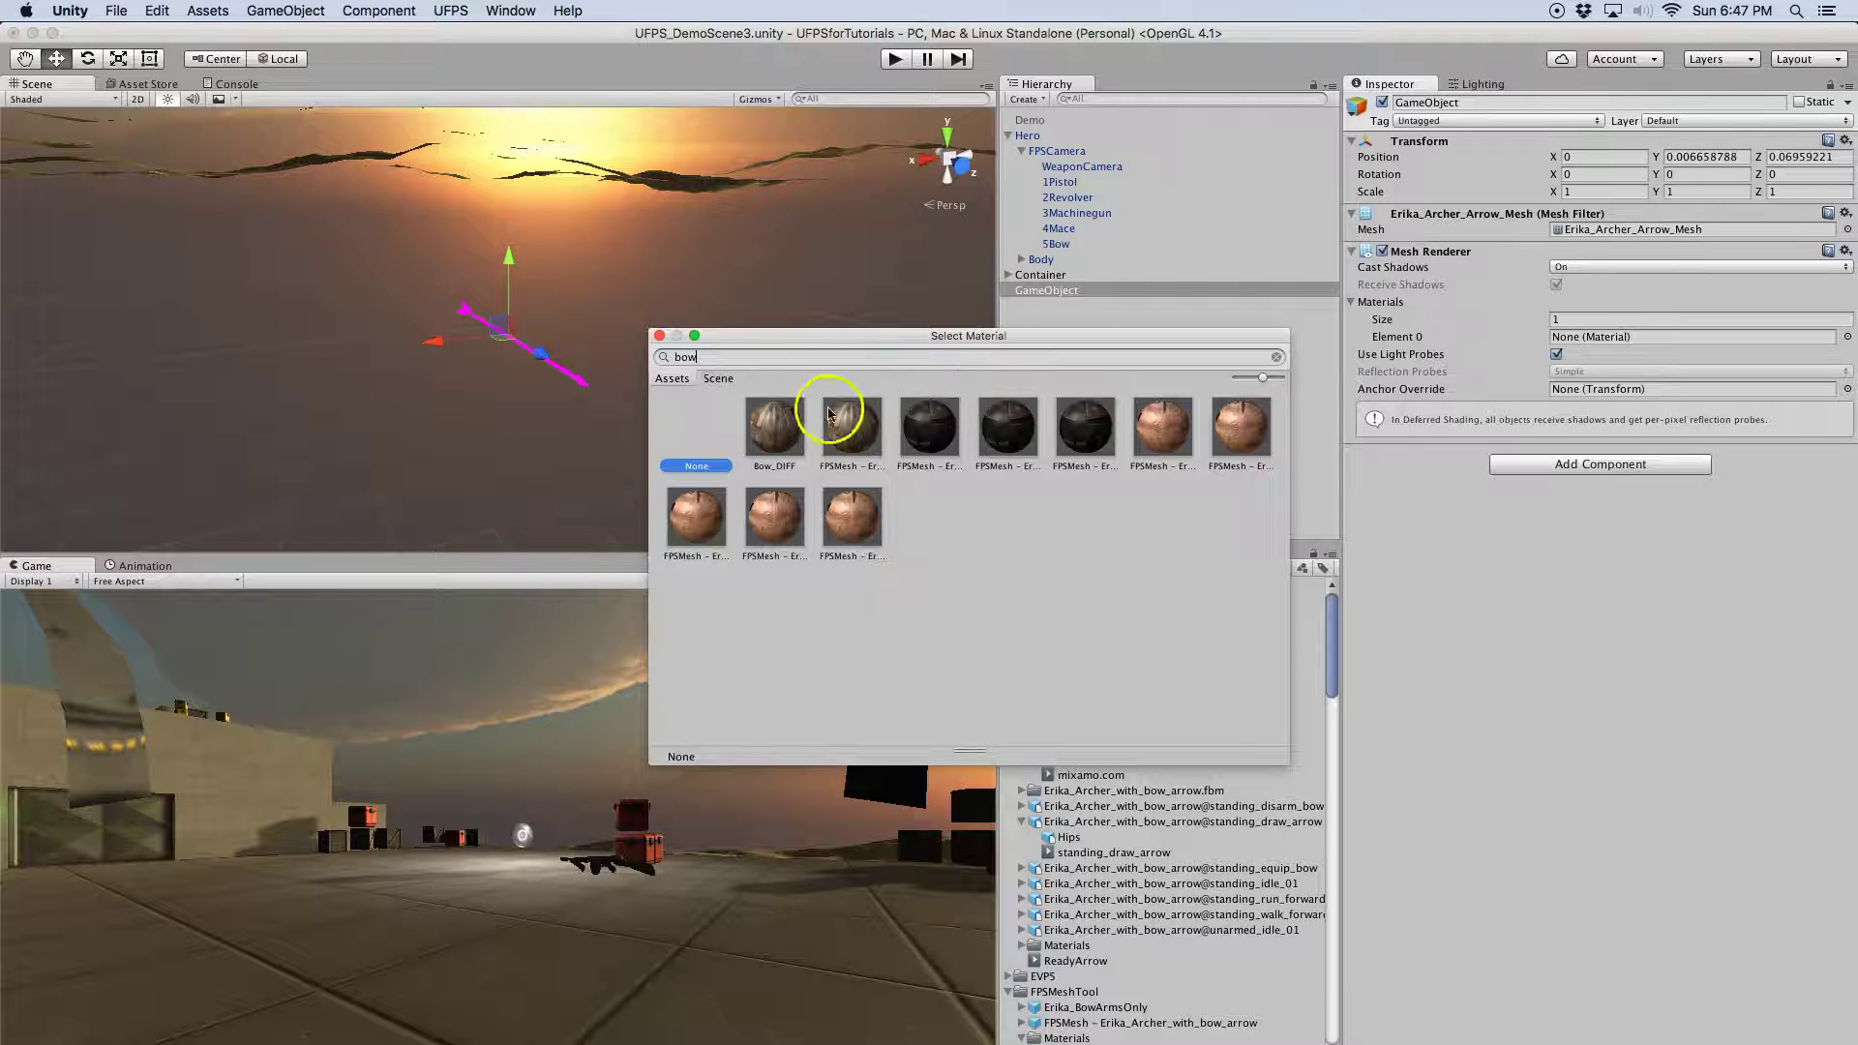
{"action": "left_click", "coordinate": [771, 431]}
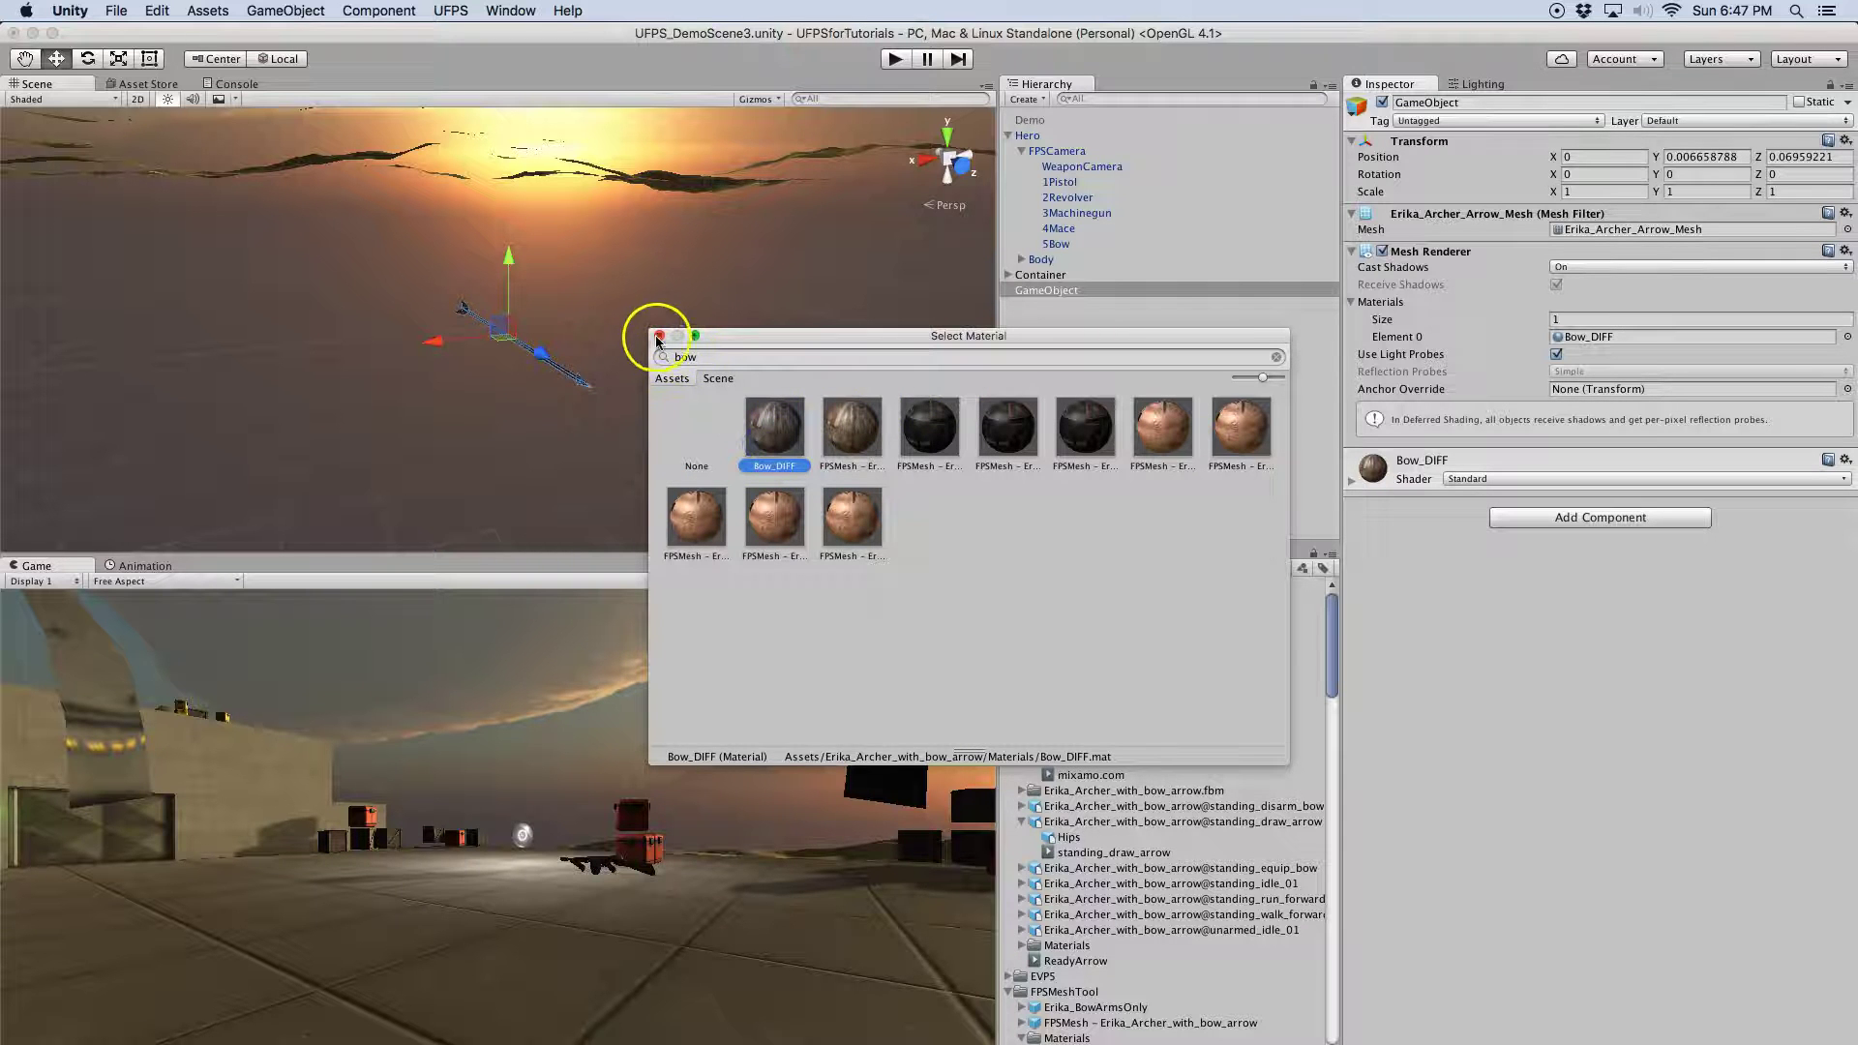
{"action": "left_click", "coordinate": [659, 336]}
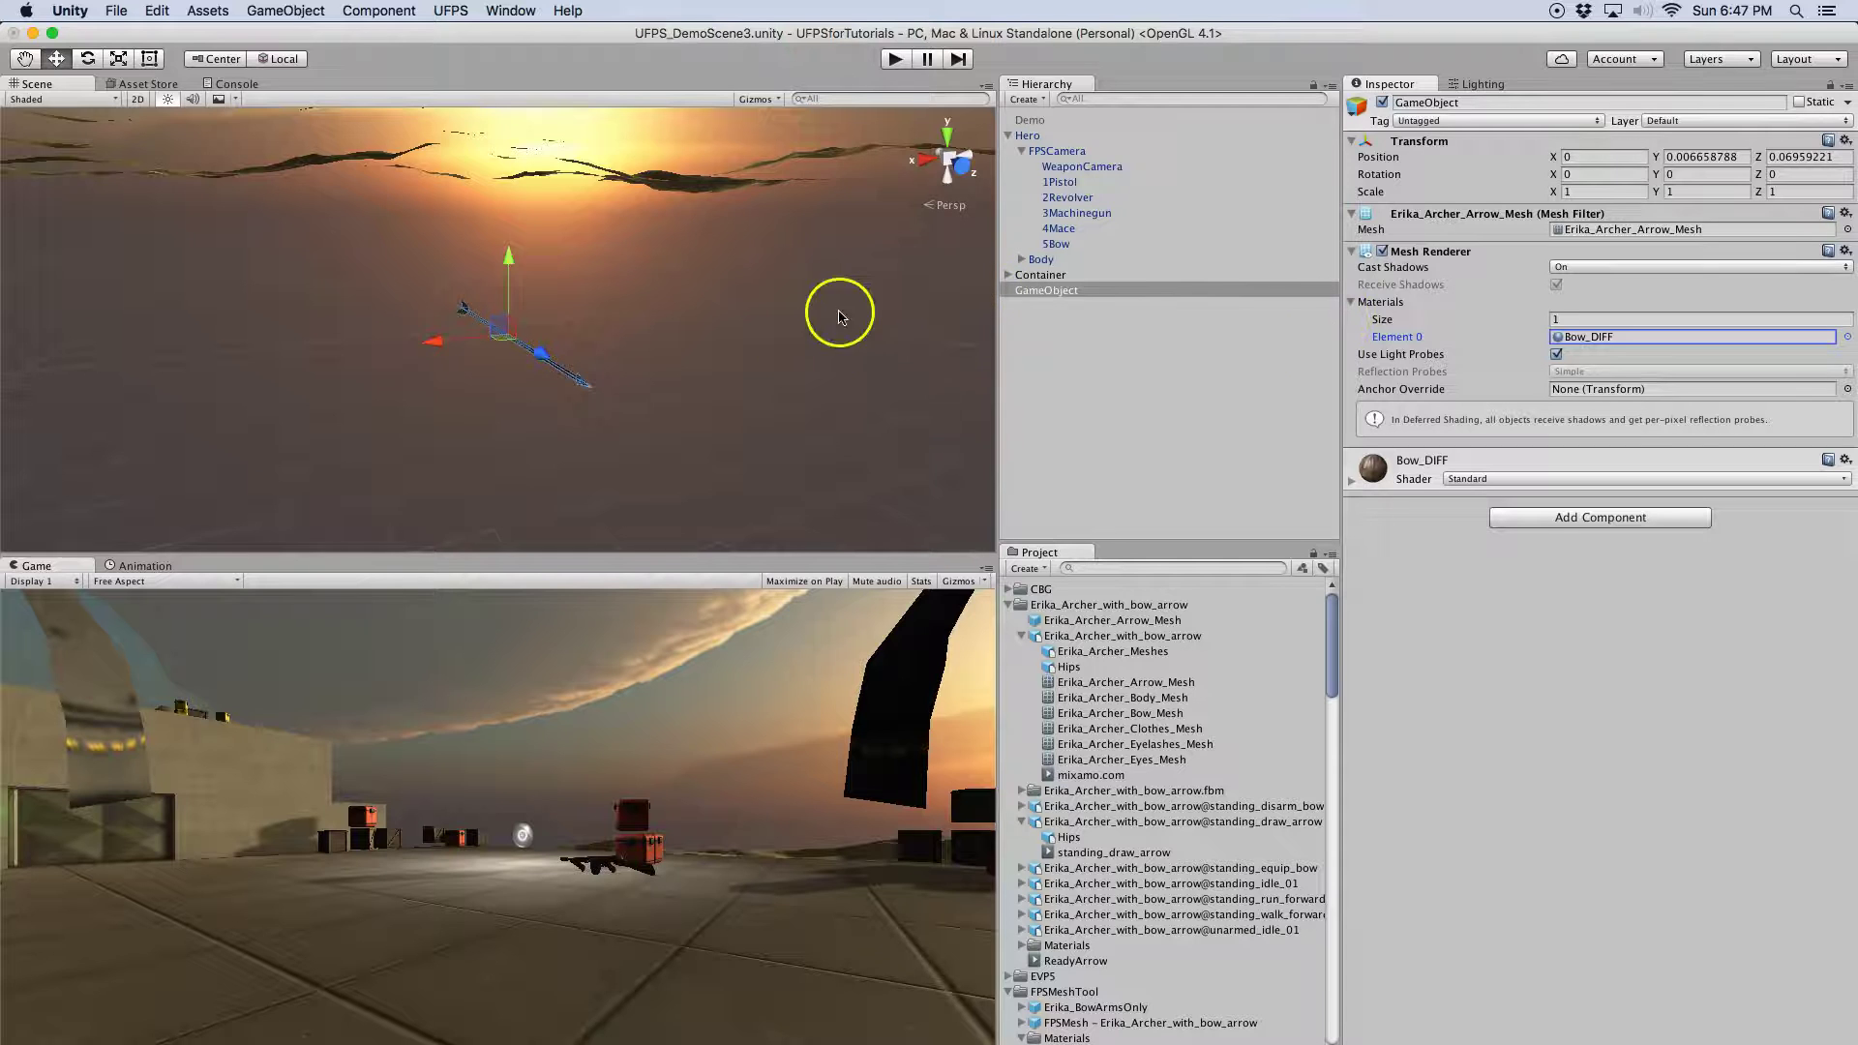
{"action": "left_click_drag", "start_coordinate": [580, 430], "coordinate": [611, 422], "text": "alt"}
{"action": "left_click_drag", "start_coordinate": [509, 392], "coordinate": [573, 263], "text": "alt"}
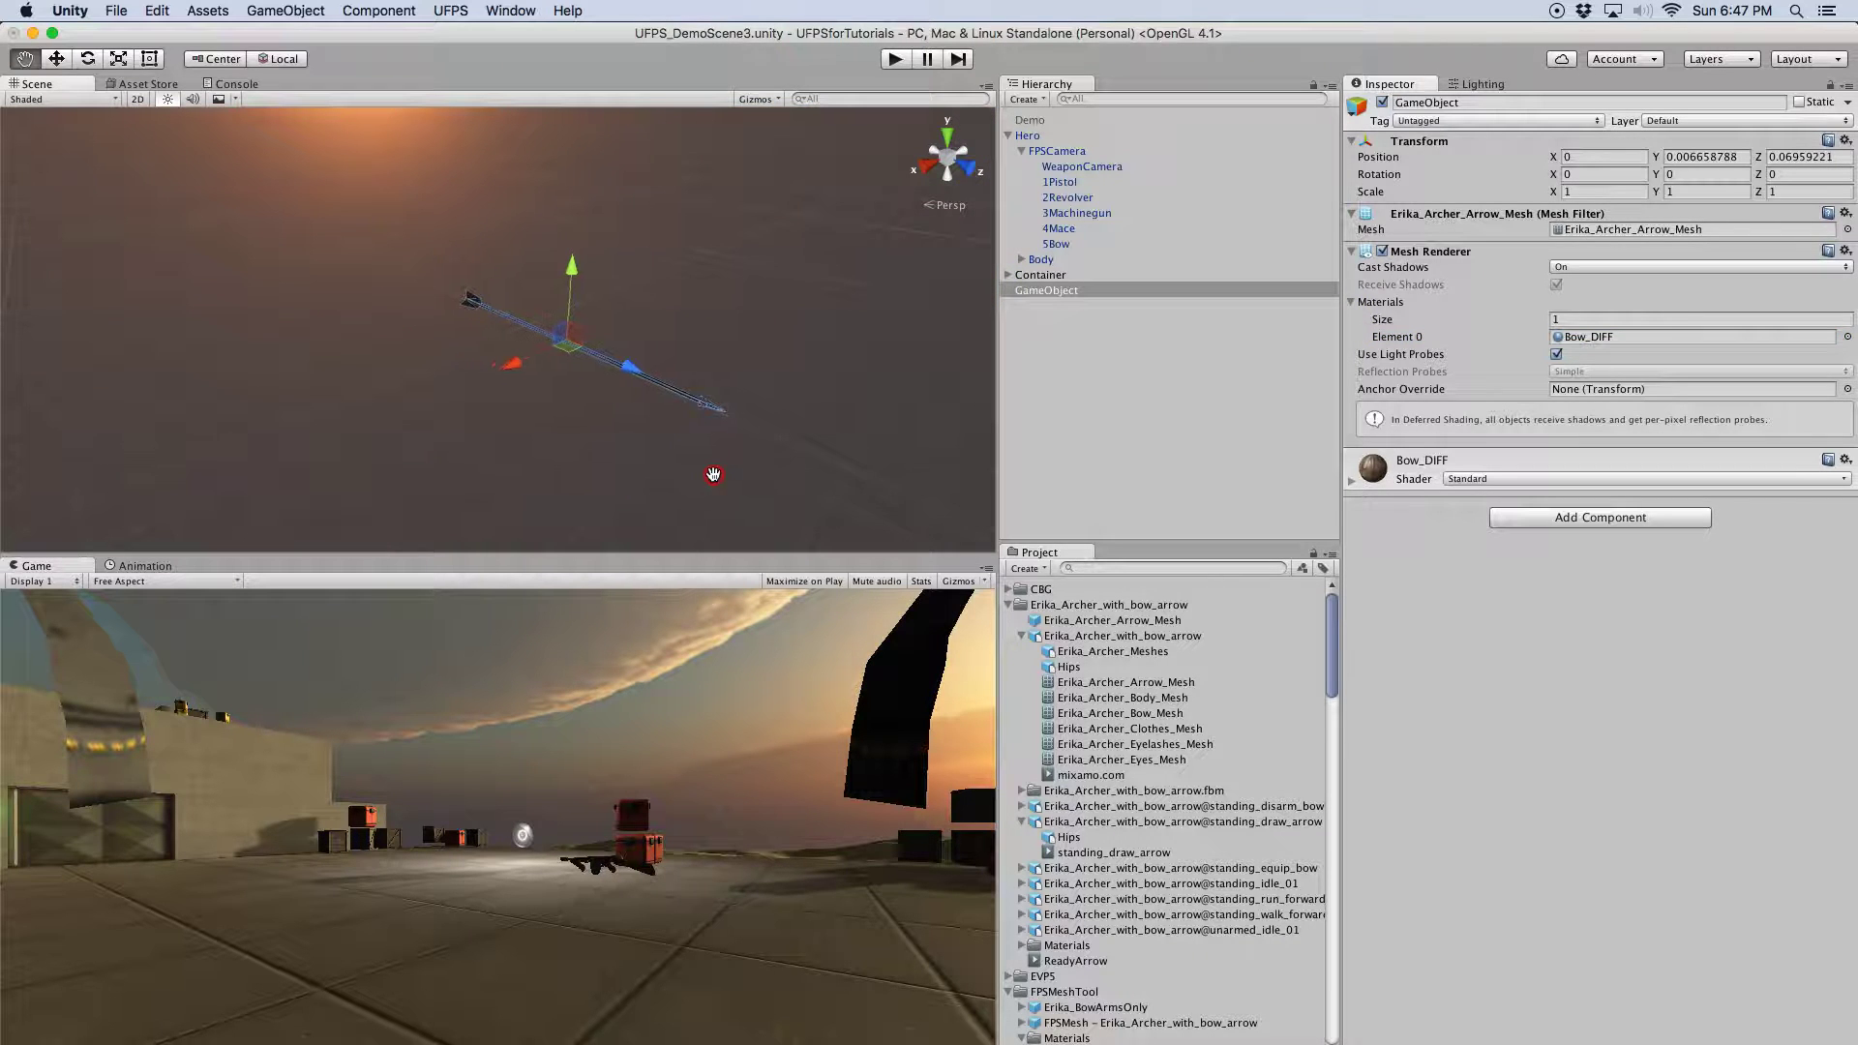
{"action": "left_click", "coordinate": [1106, 324]}
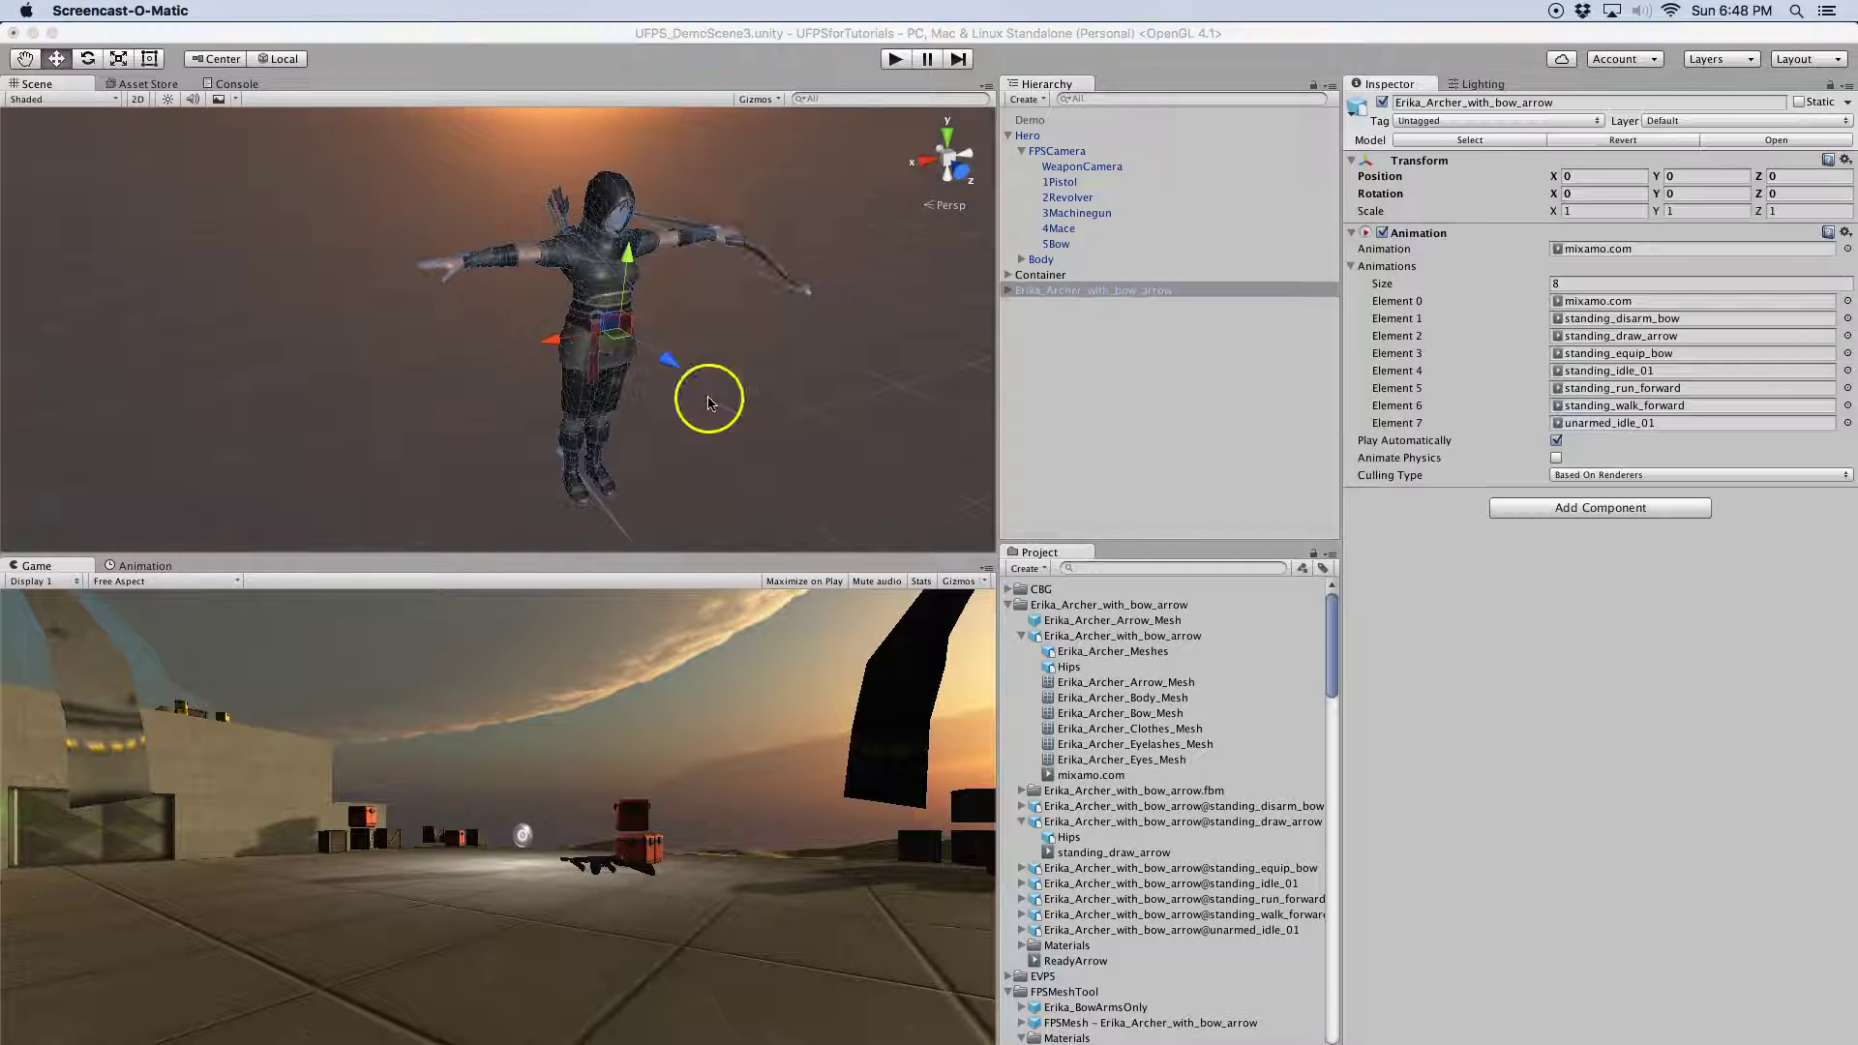
Select the scene's archer model and deactivate its Eyelashes mesh
{"action": "left_click", "coordinate": [1139, 636]}
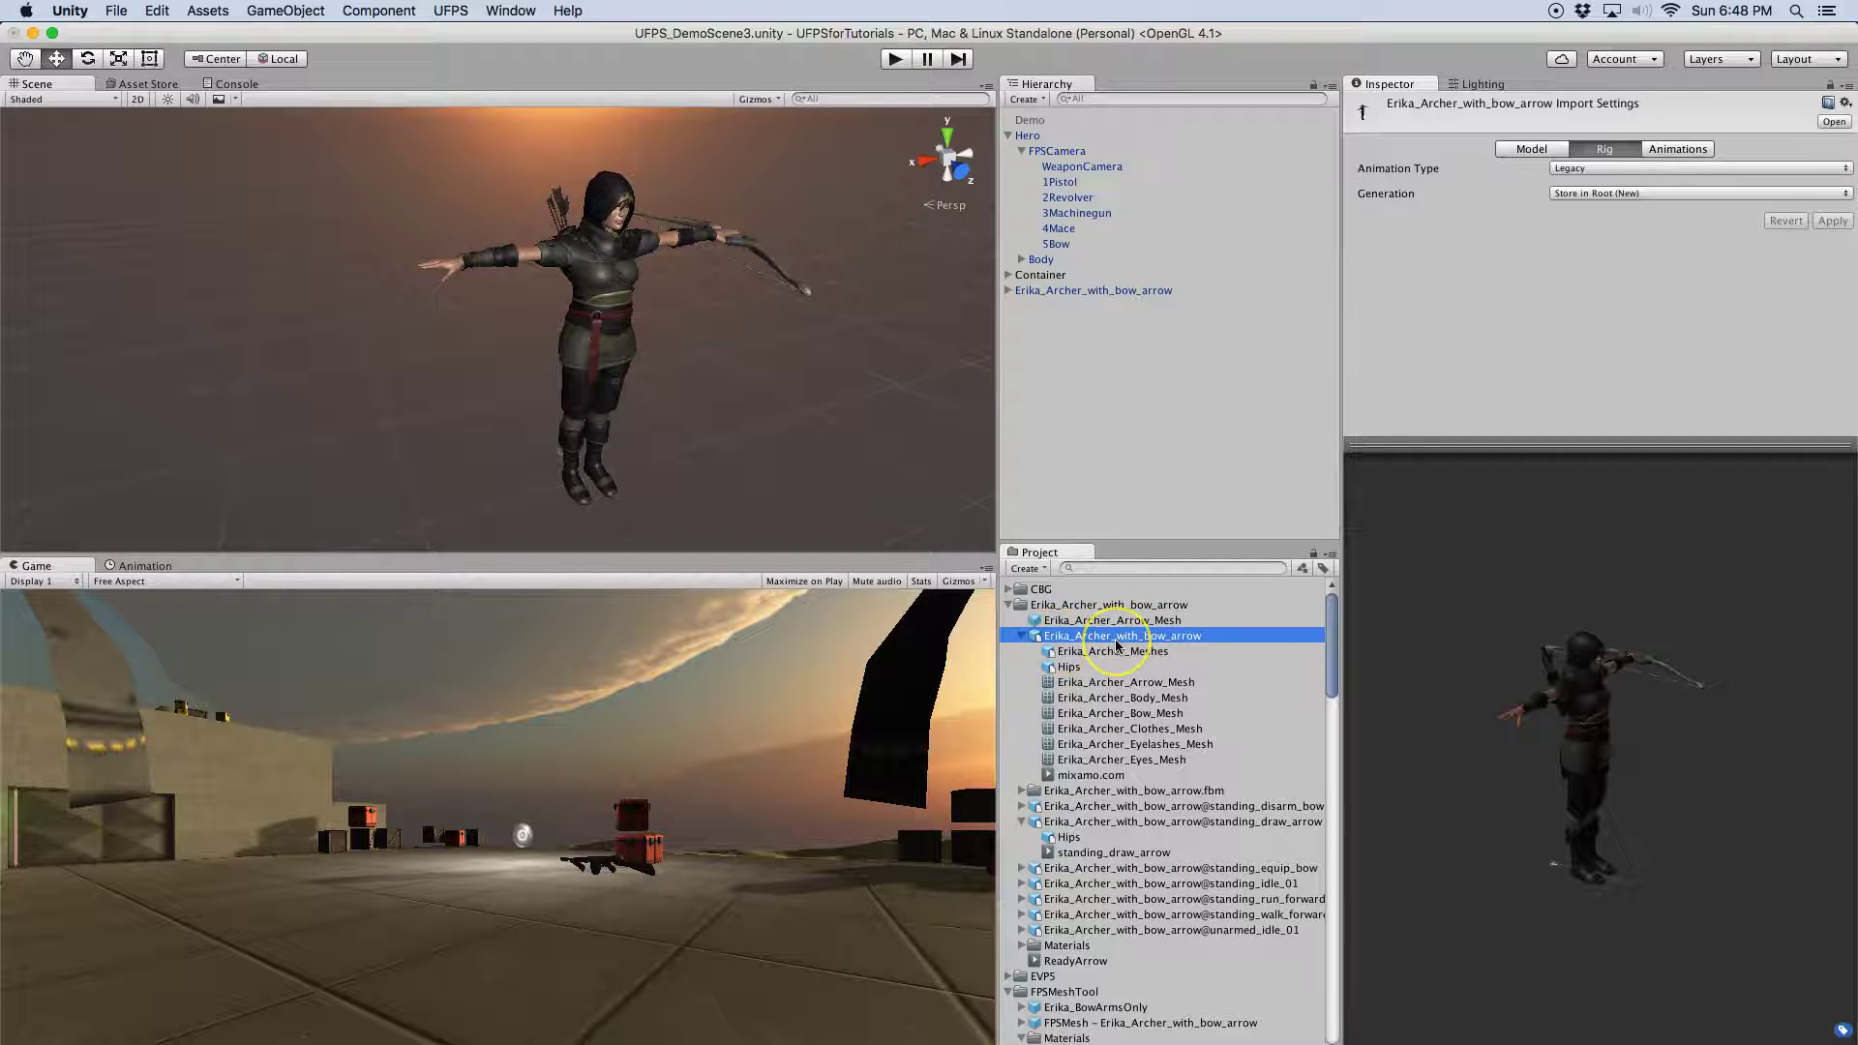
{"action": "left_click", "coordinate": [1100, 298]}
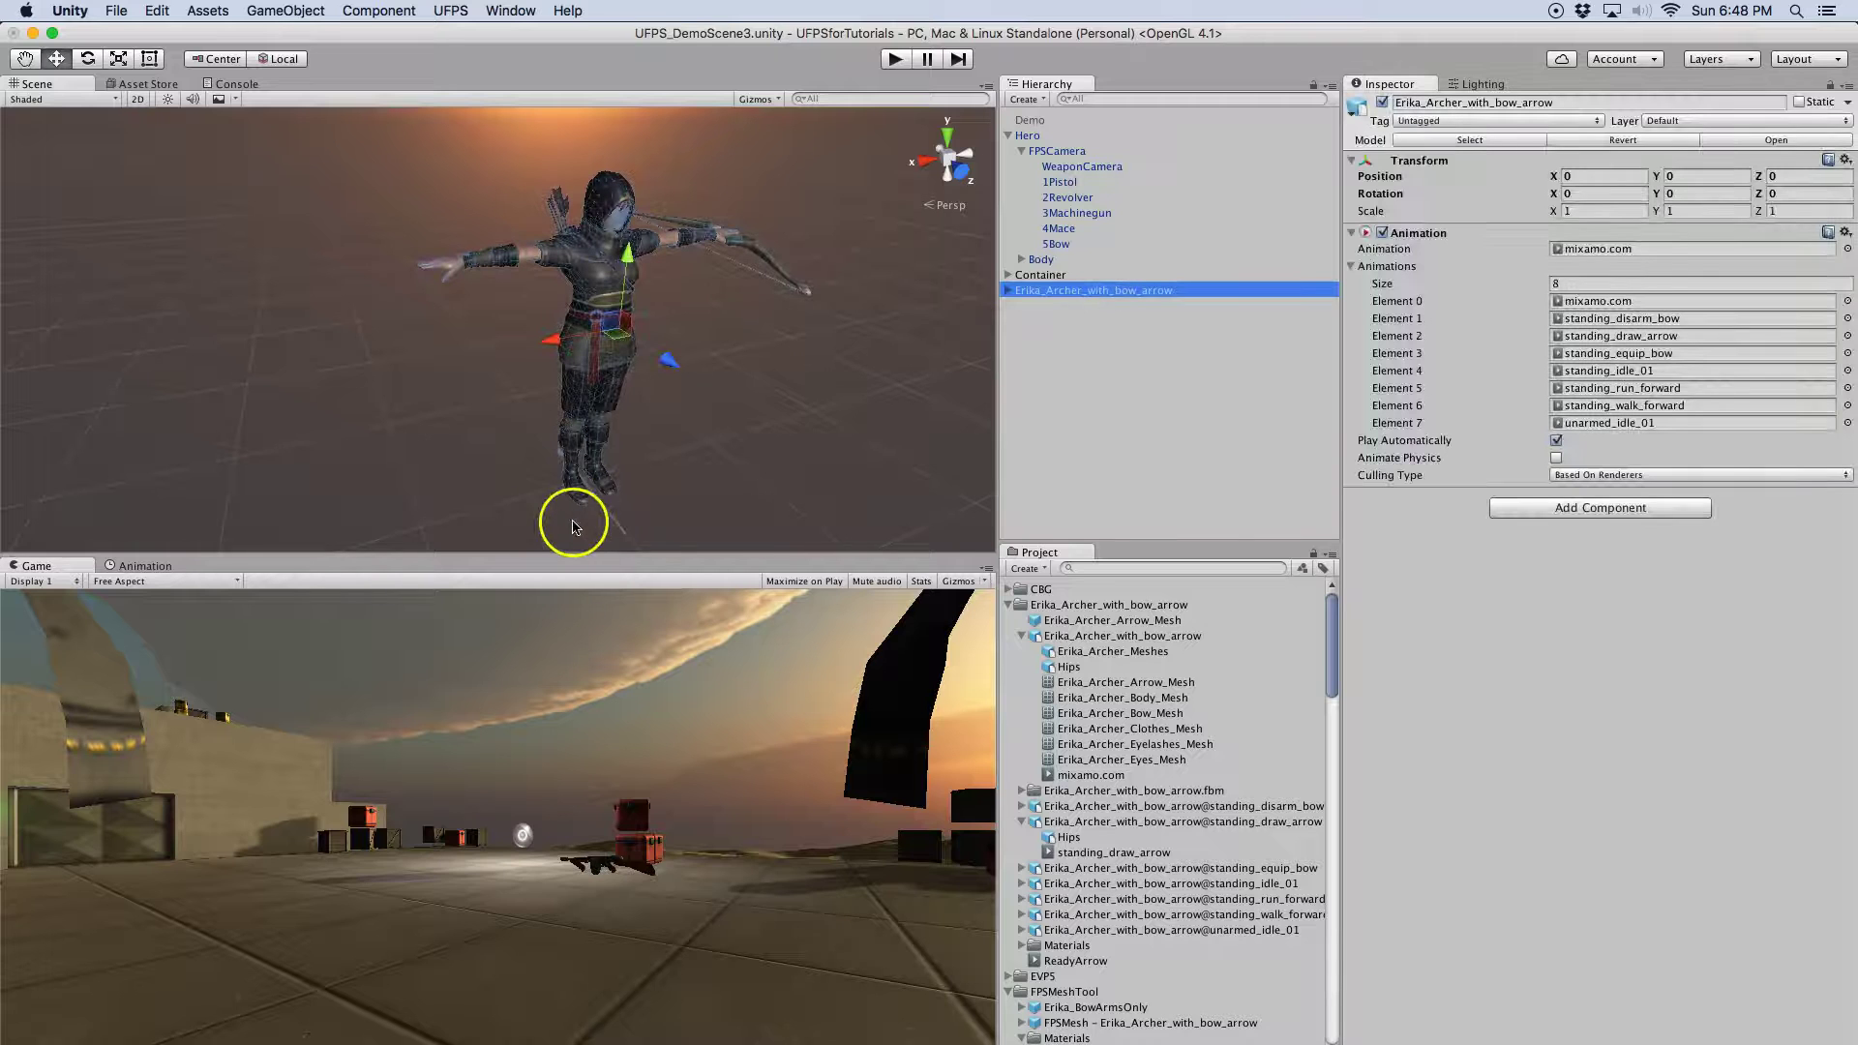
{"action": "left_click", "coordinate": [1008, 291]}
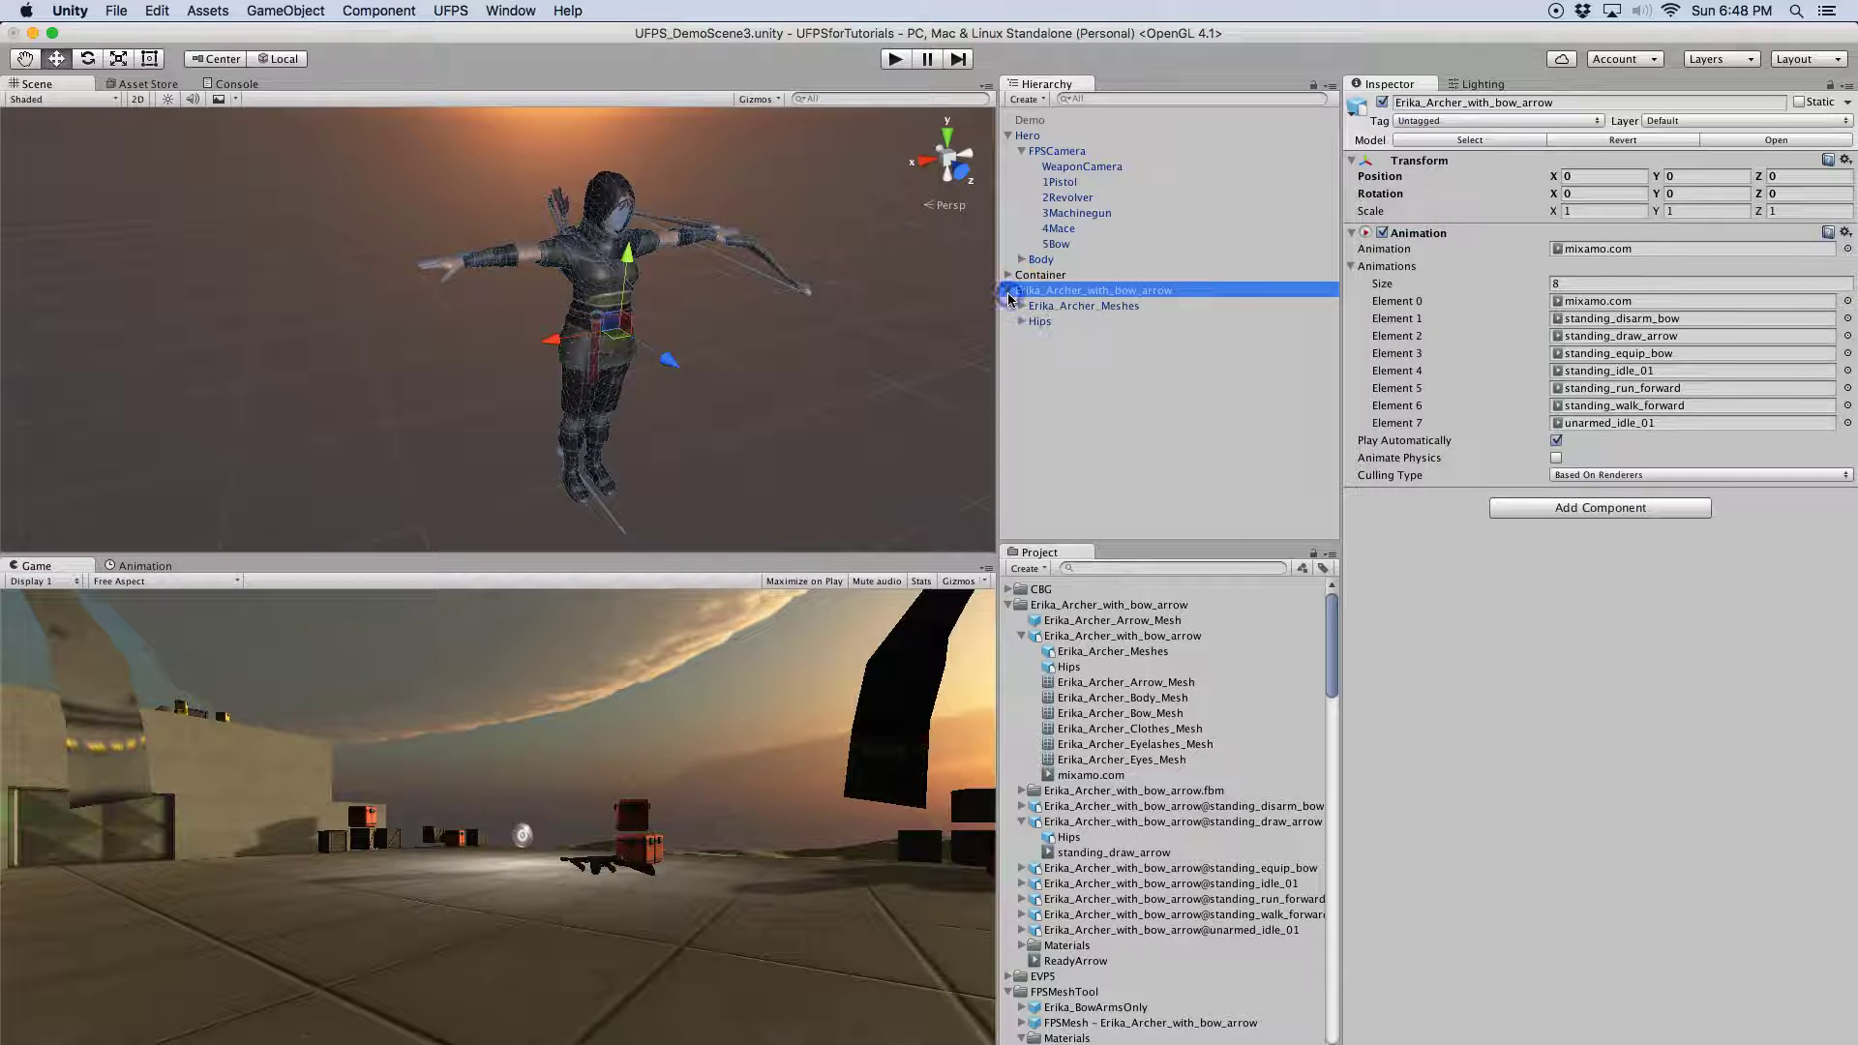
{"action": "left_click", "coordinate": [1022, 306]}
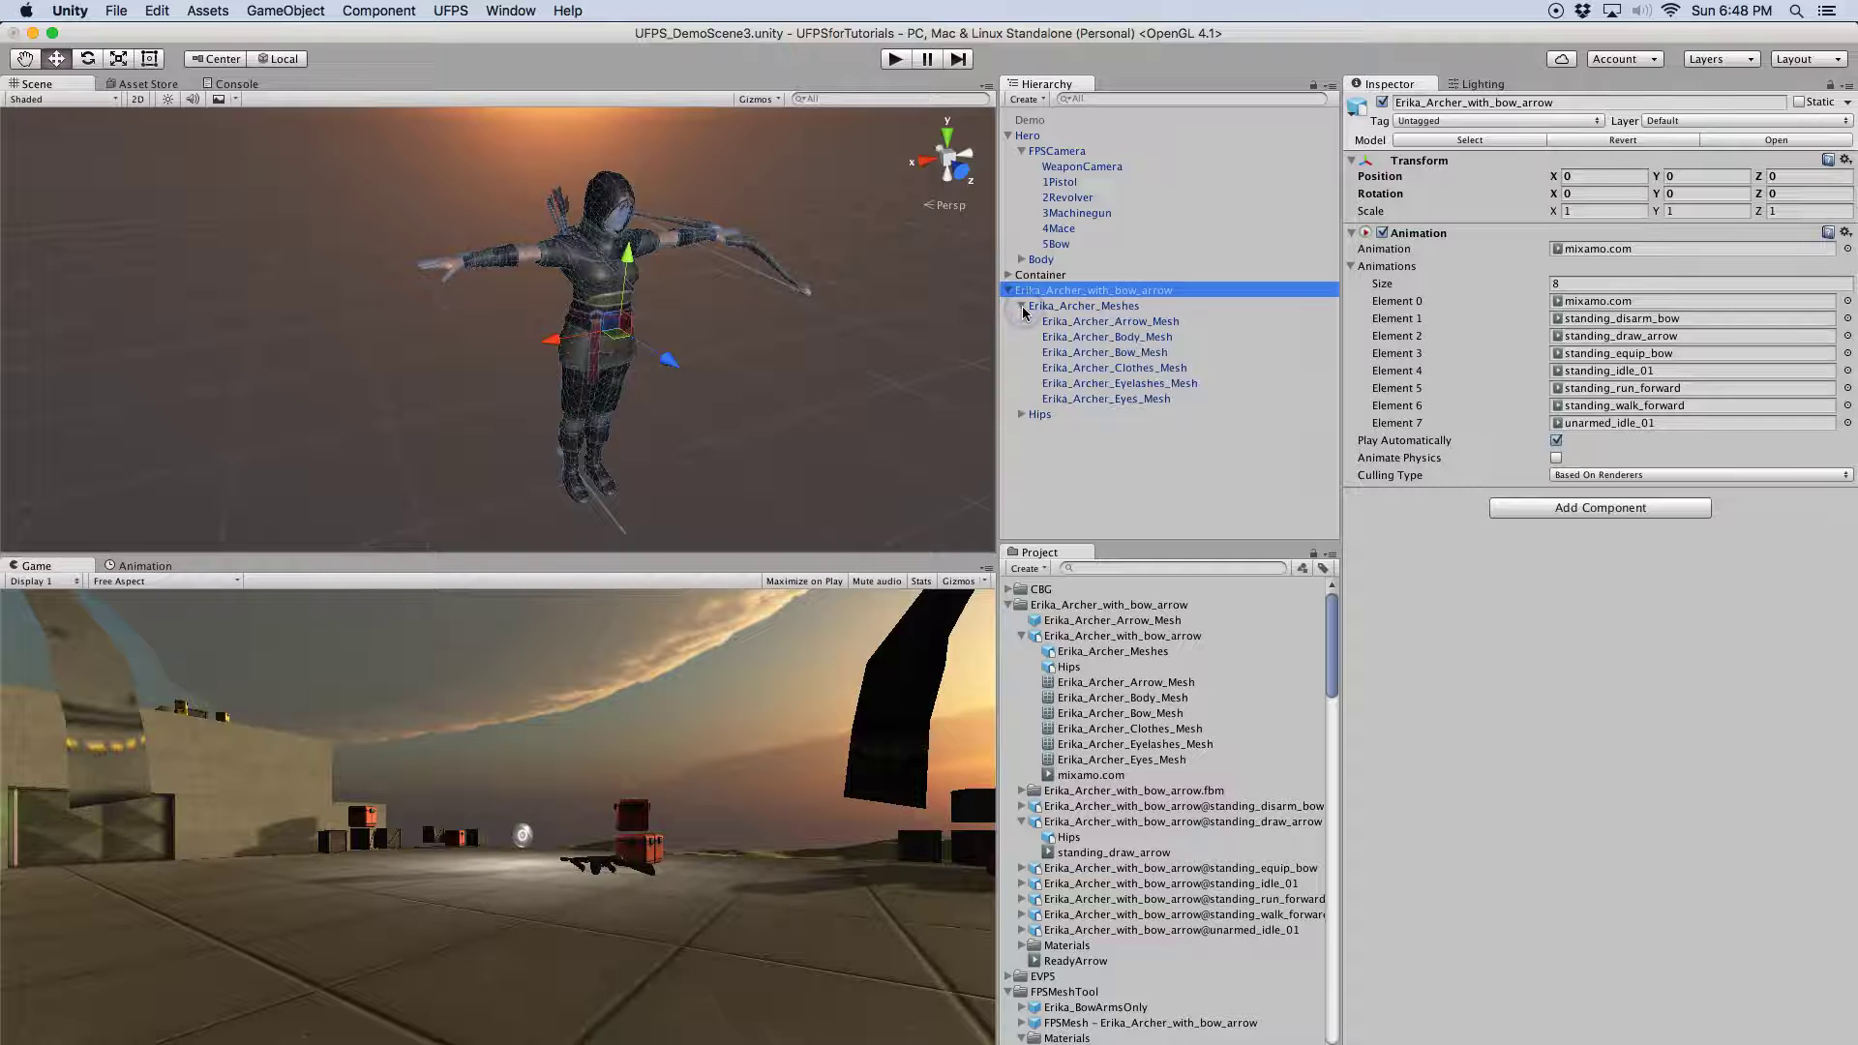
{"action": "left_click", "coordinate": [1022, 306]}
{"action": "left_click", "coordinate": [1022, 306]}
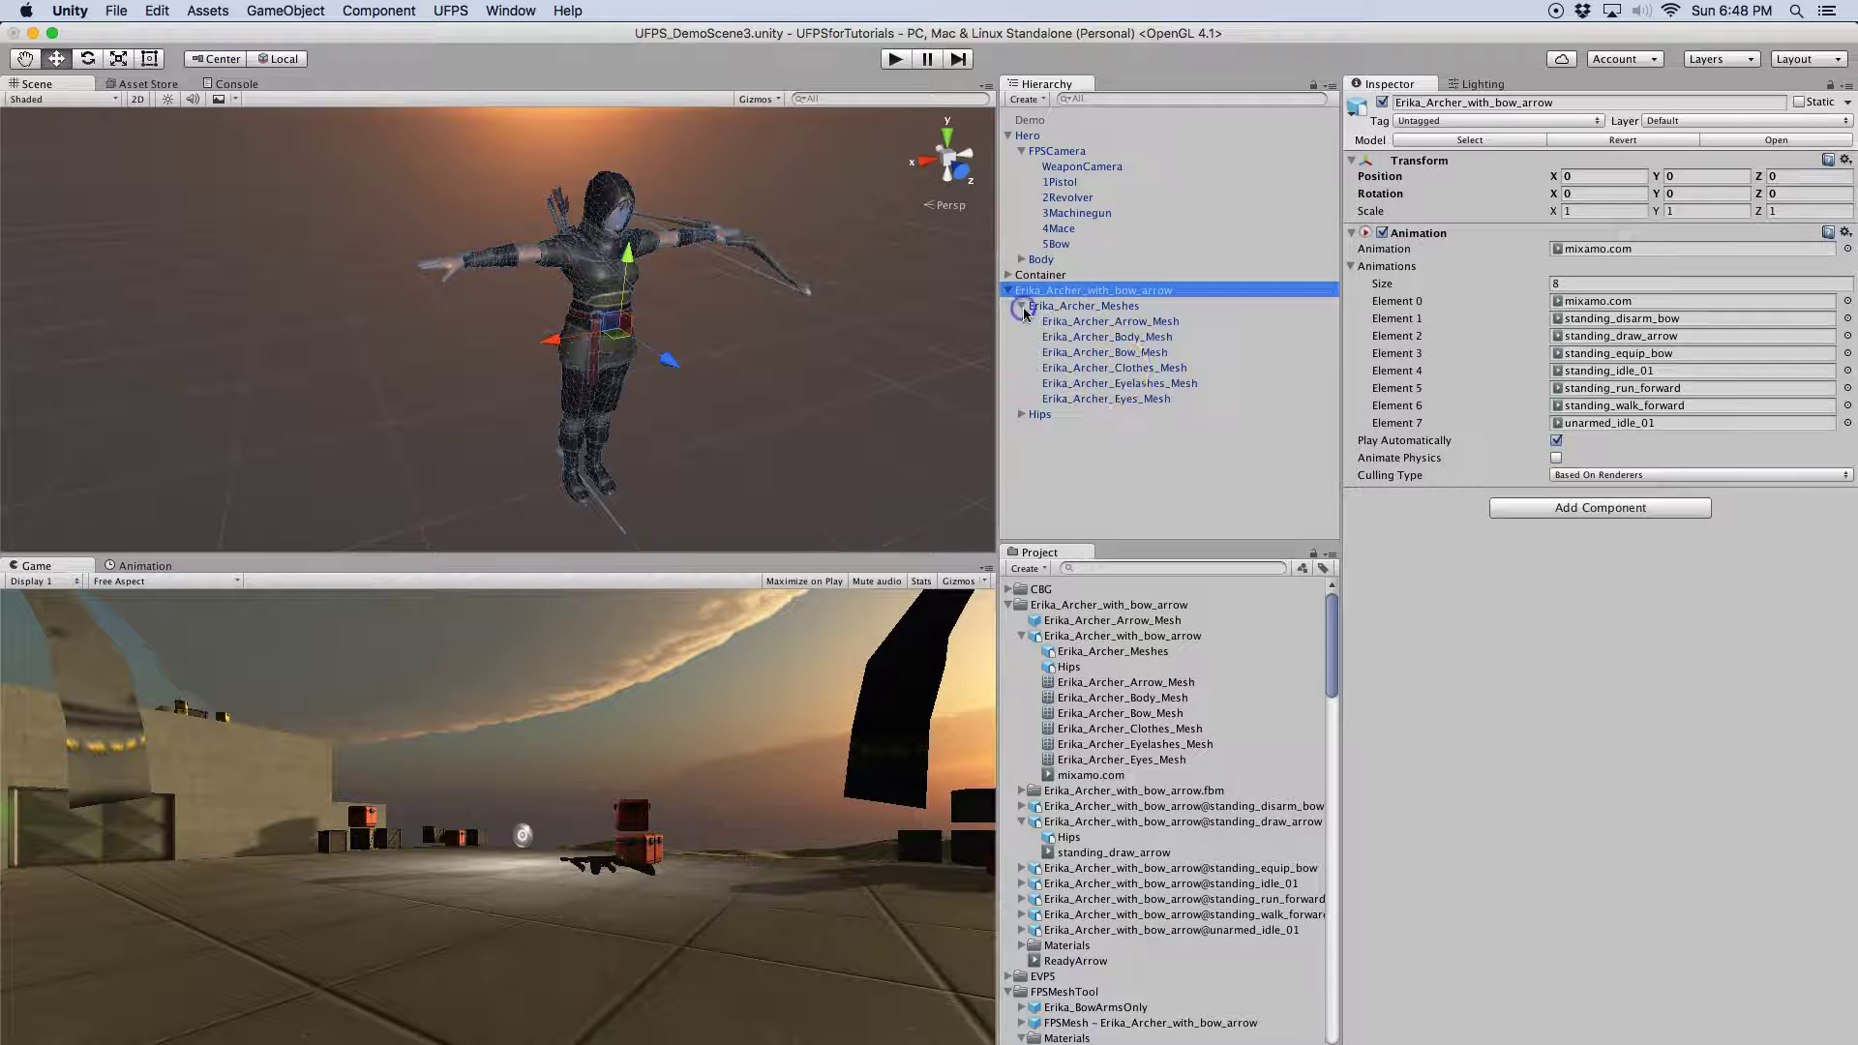
{"action": "left_click", "coordinate": [1118, 385]}
{"action": "left_click", "coordinate": [1382, 103]}
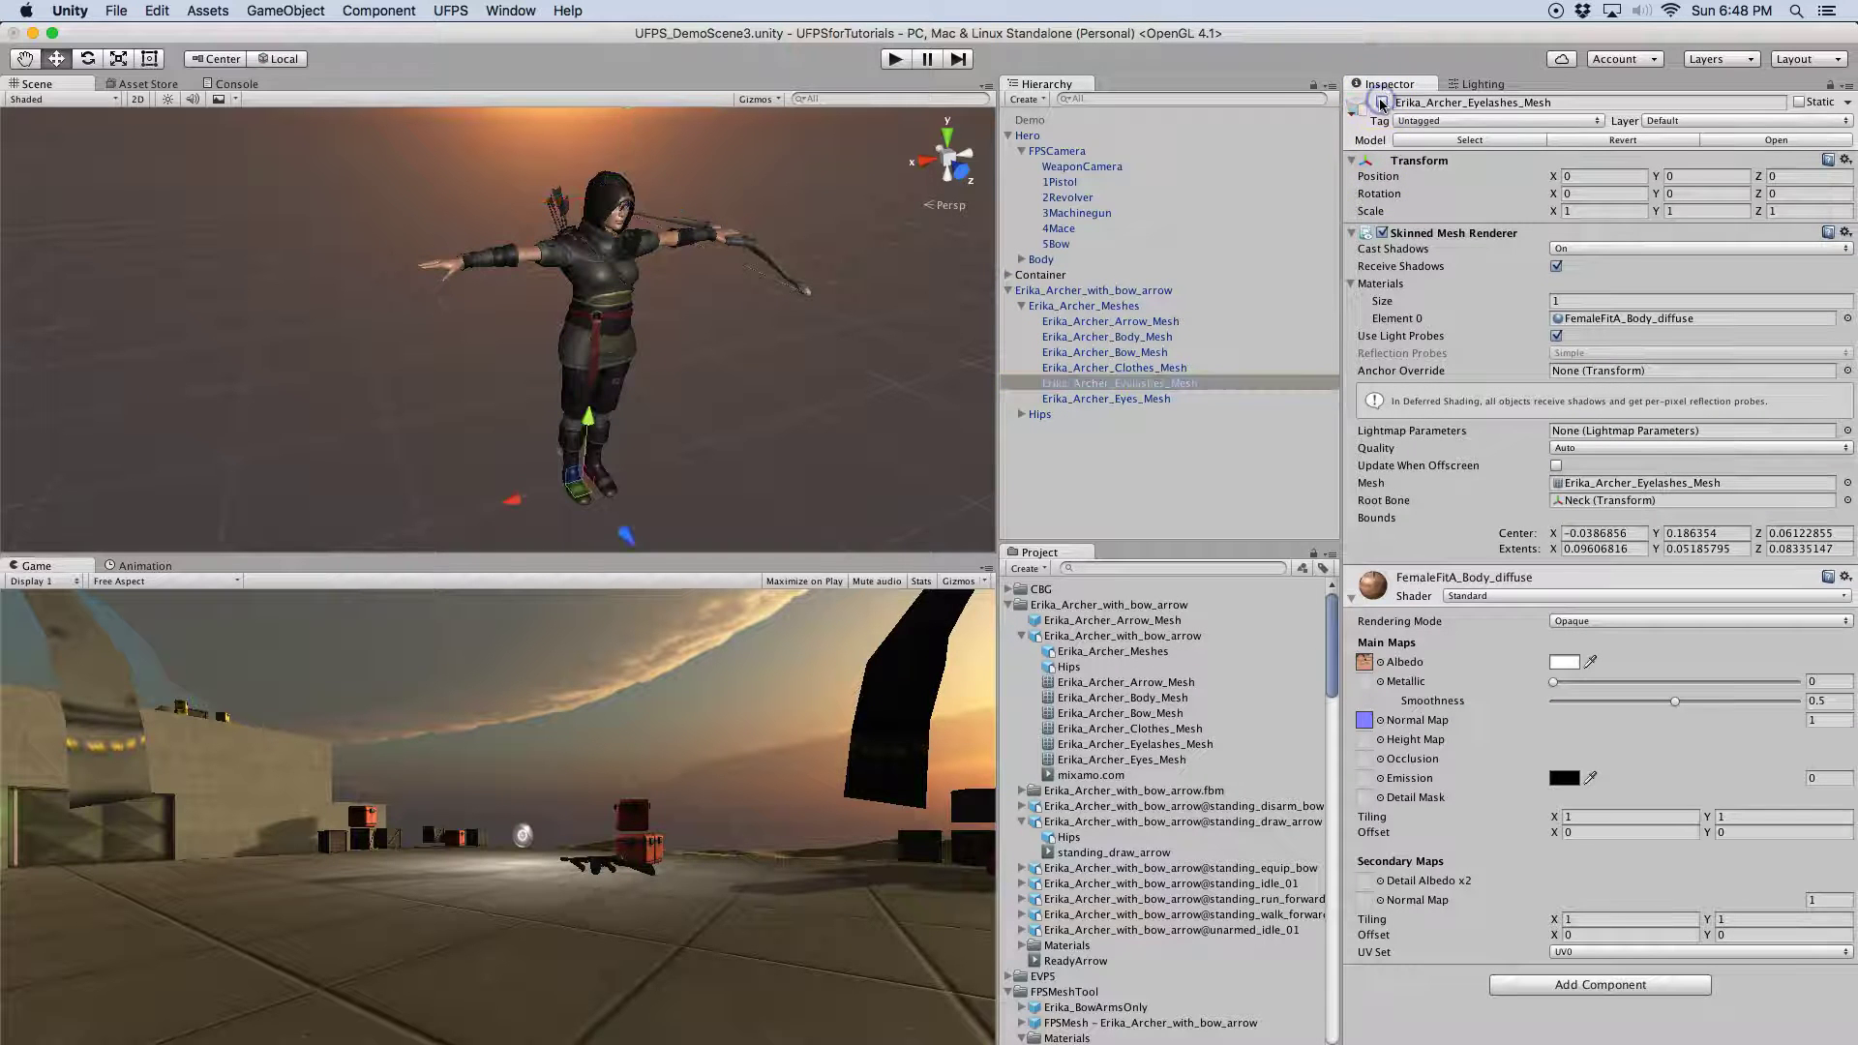
Expand the archer's Hips > Spine bones to show the shoulder and neck bones
{"action": "left_click", "coordinate": [1022, 306]}
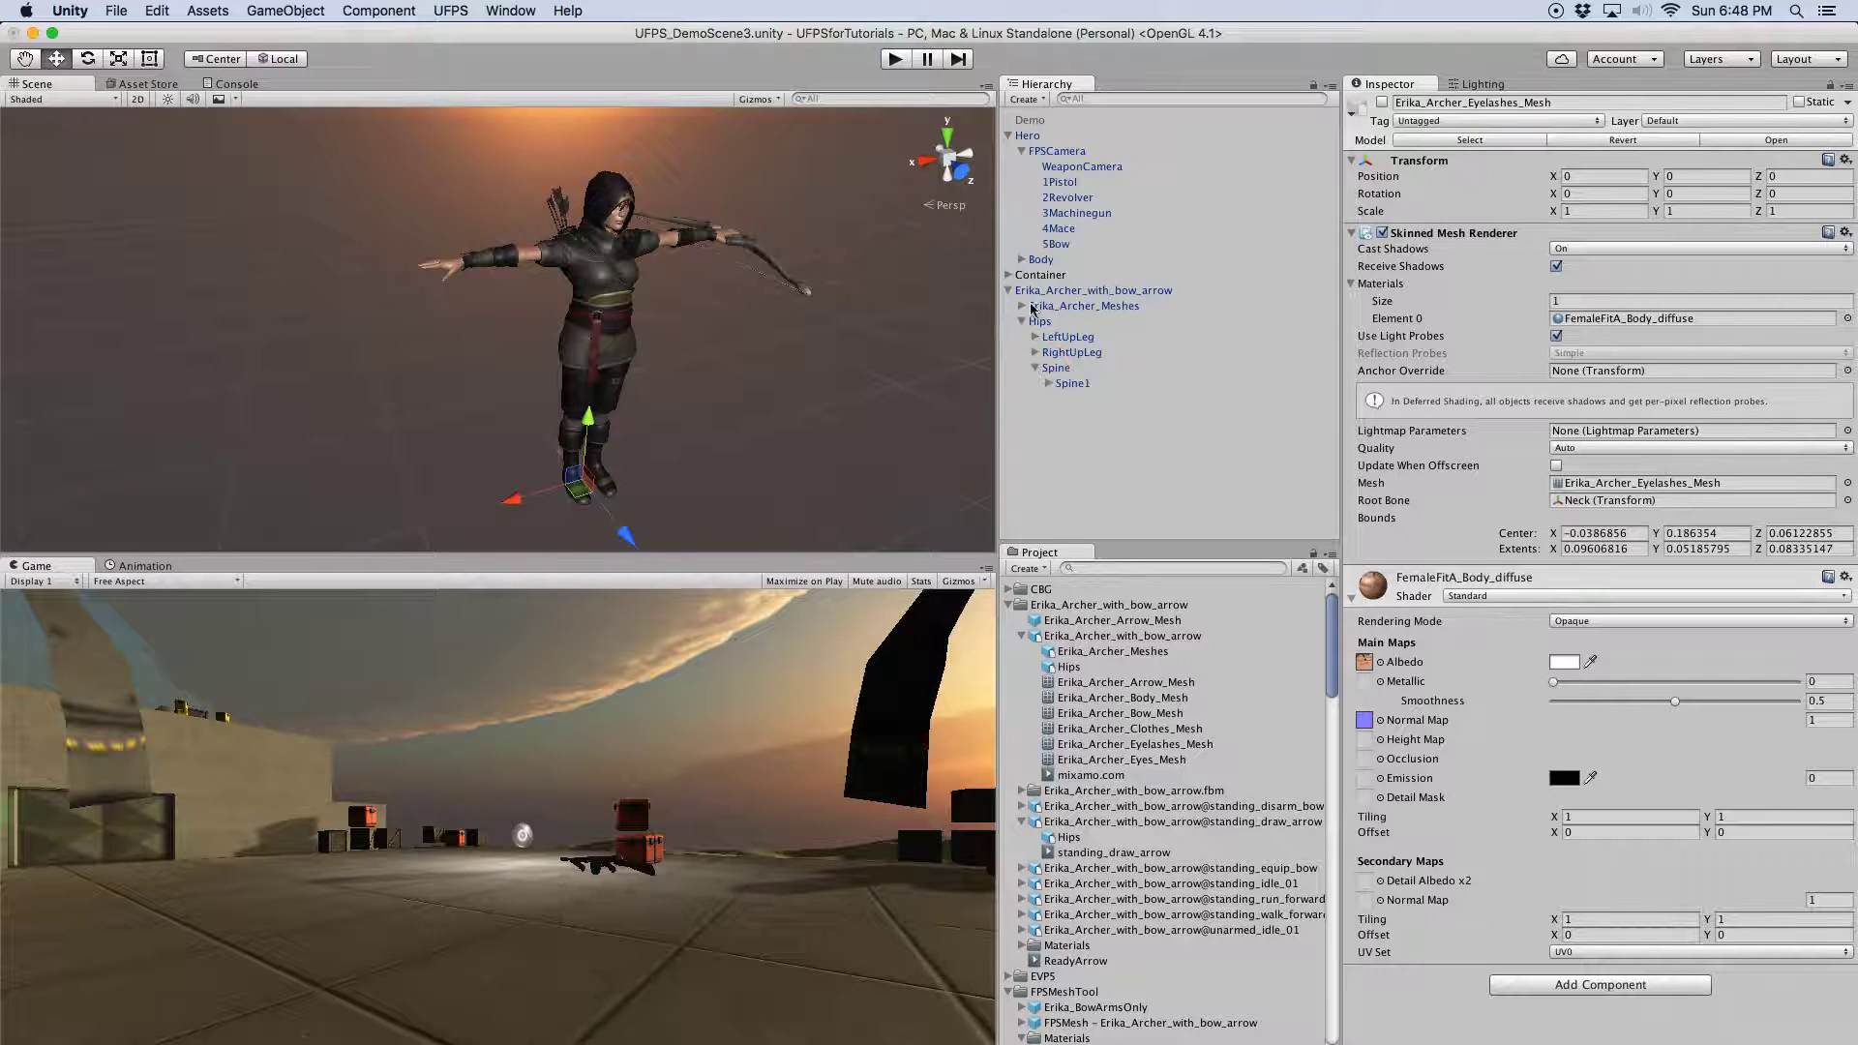
{"action": "left_click", "coordinate": [1024, 307]}
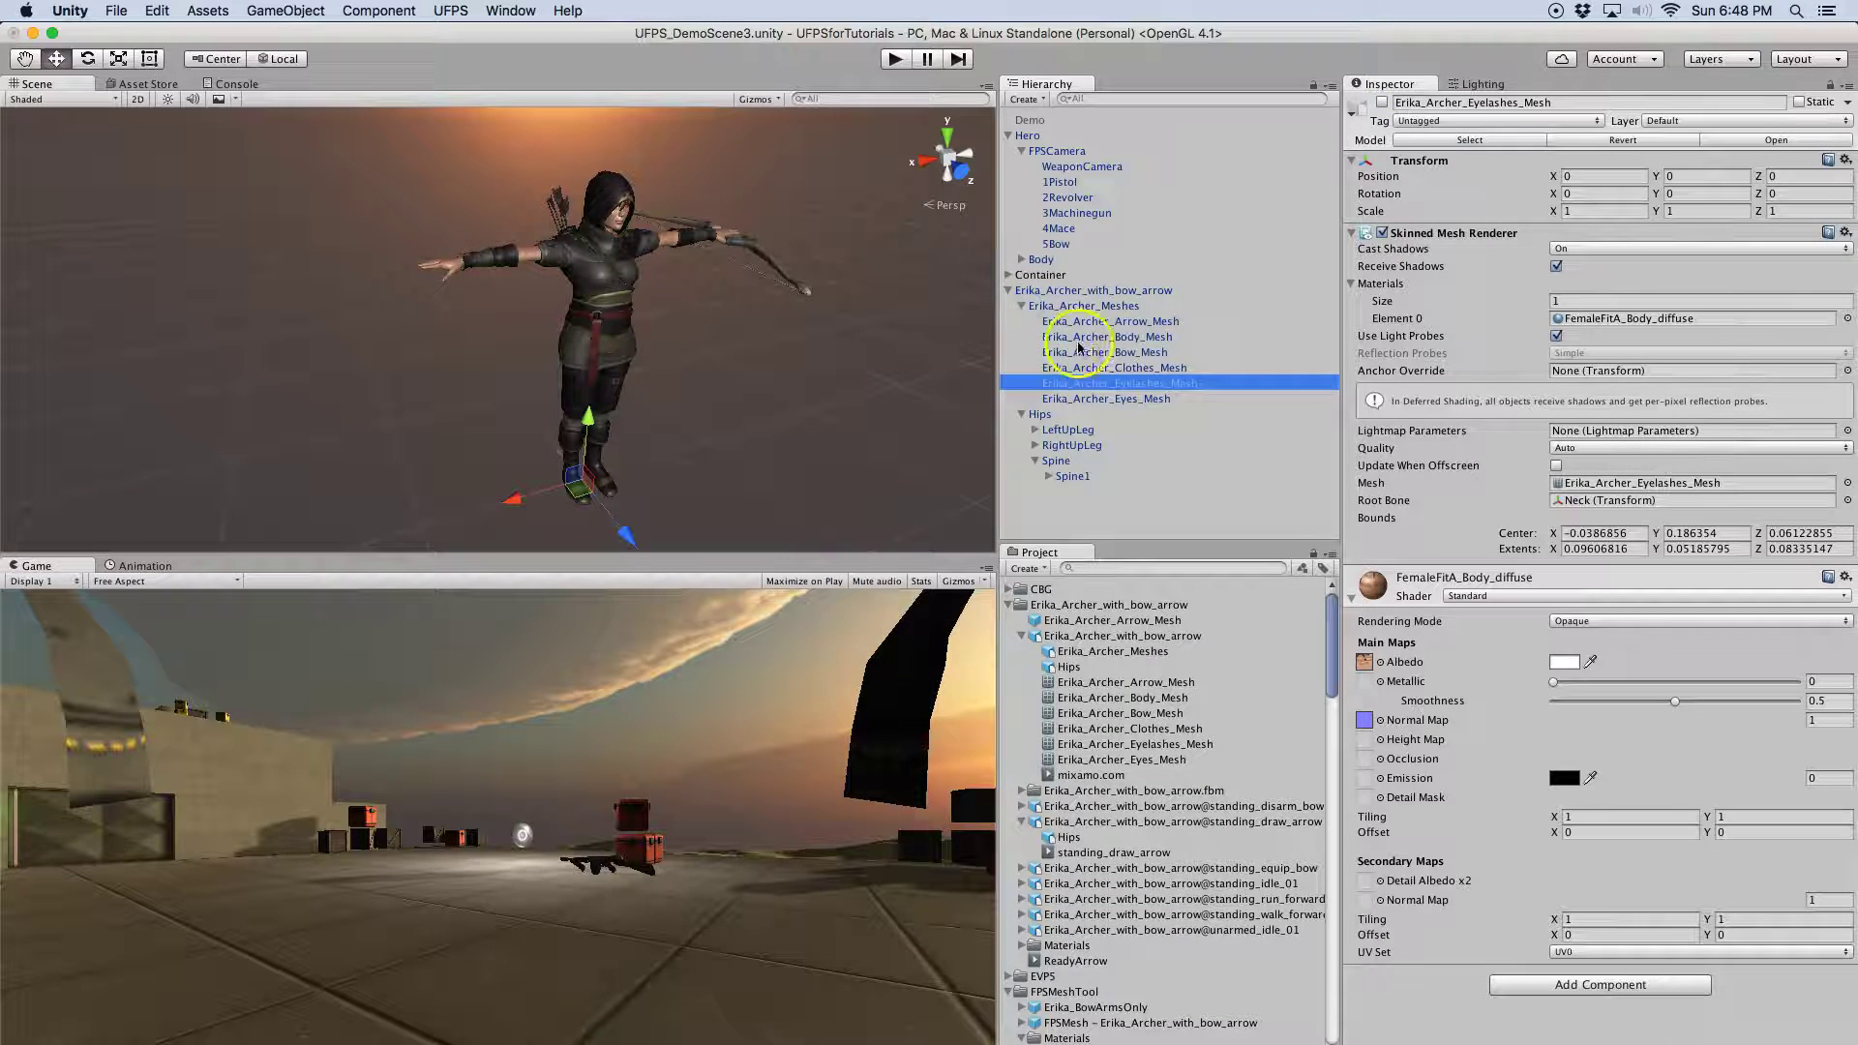
{"action": "left_click", "coordinate": [1022, 307]}
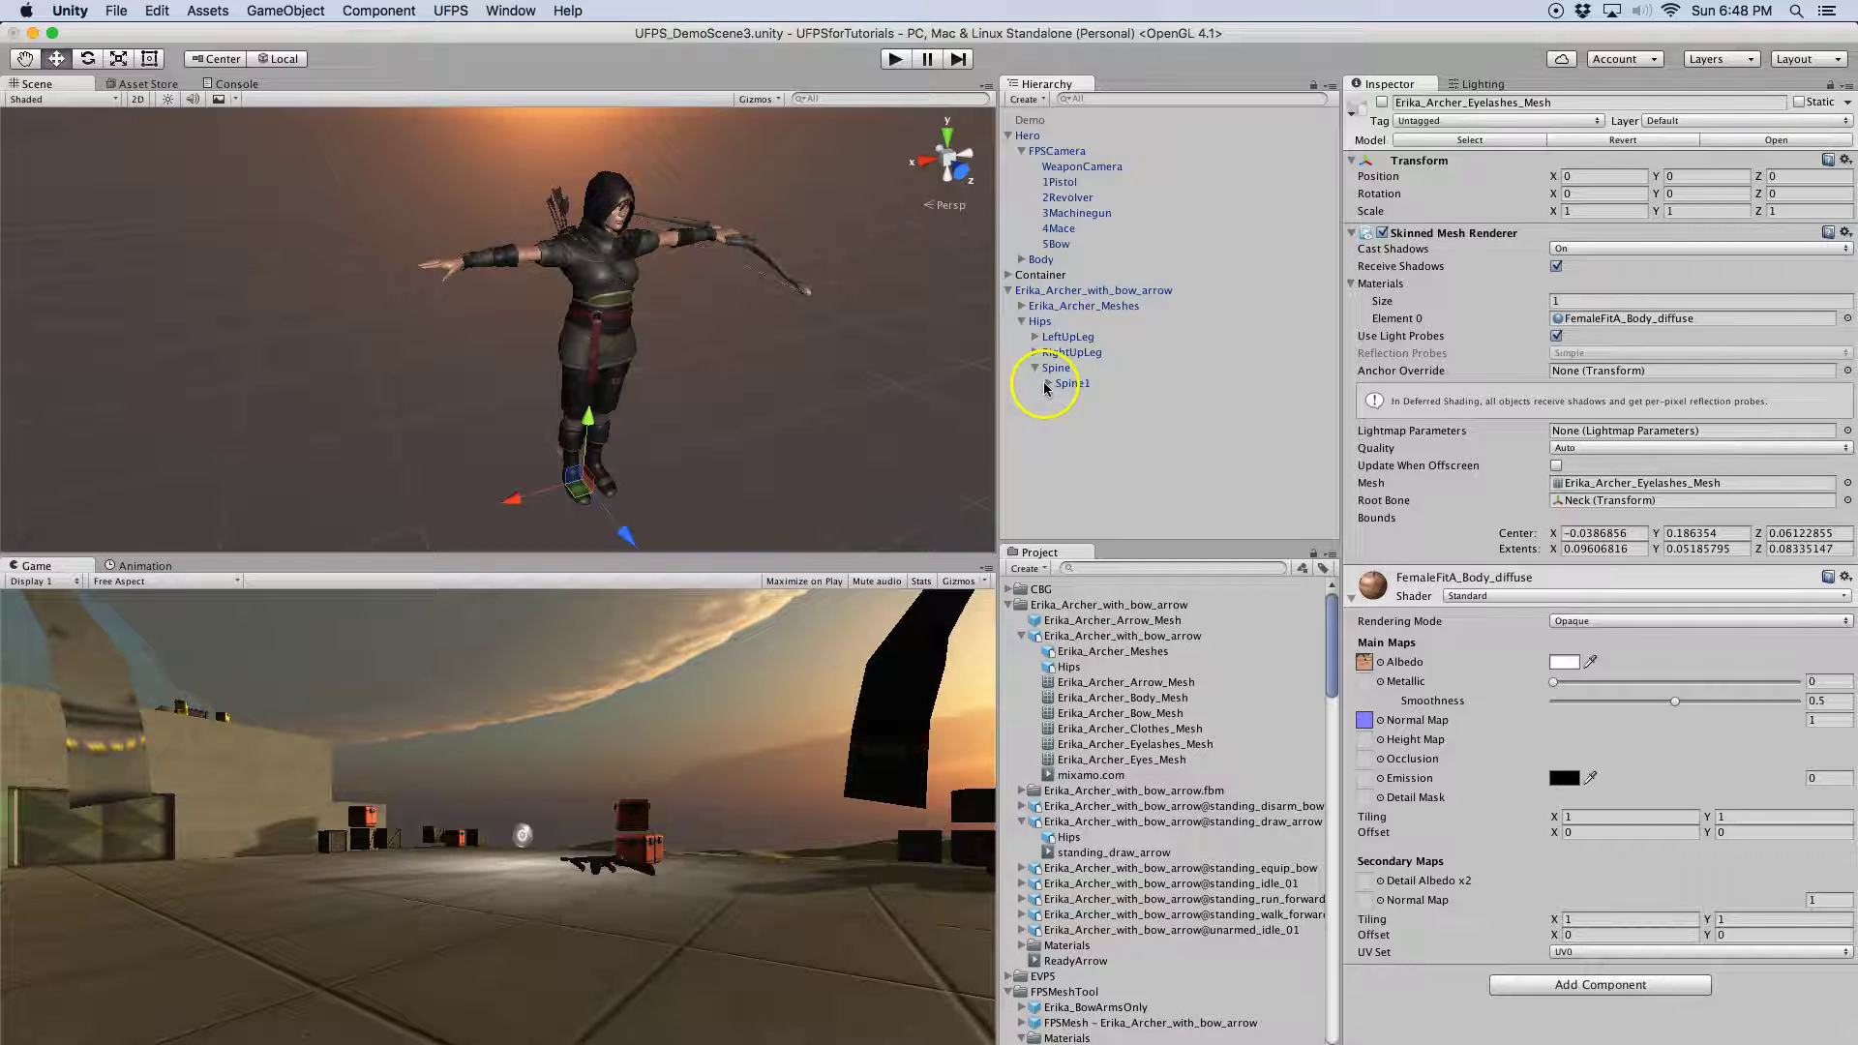
{"action": "left_click", "coordinate": [1065, 399]}
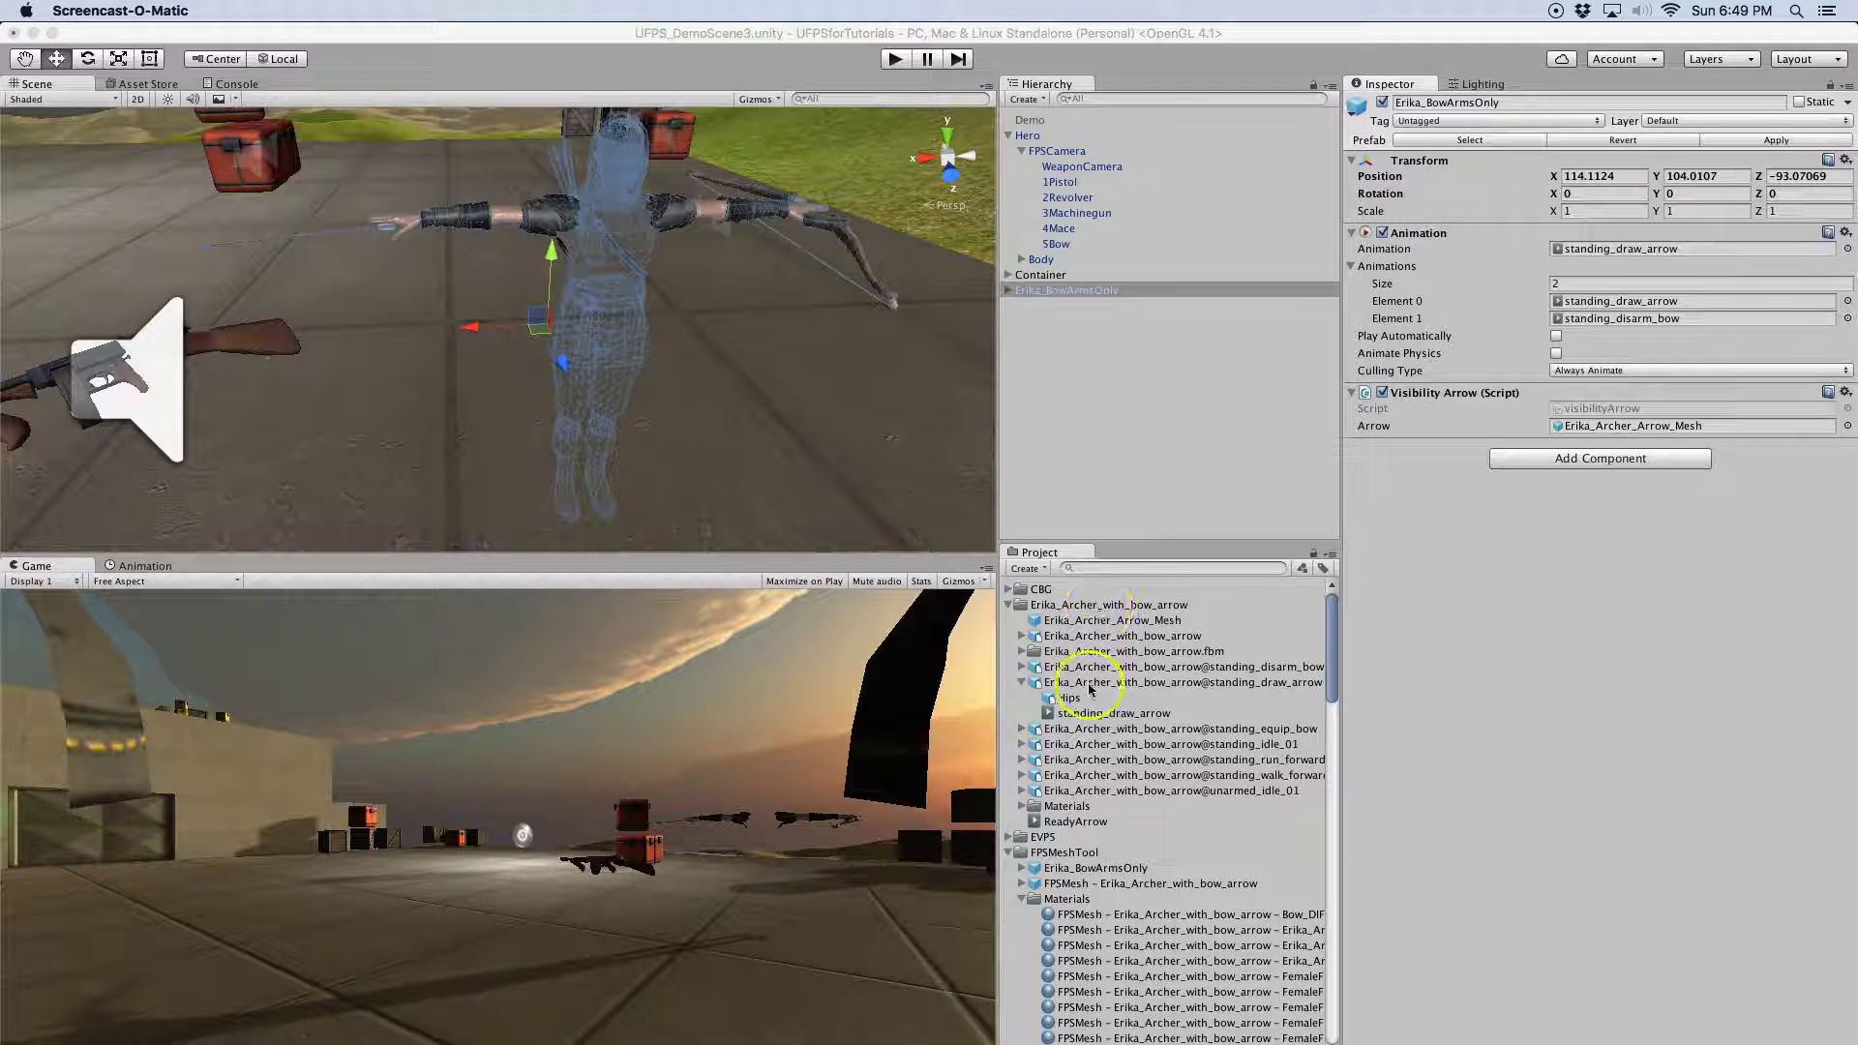
{"action": "left_click", "coordinate": [1144, 637]}
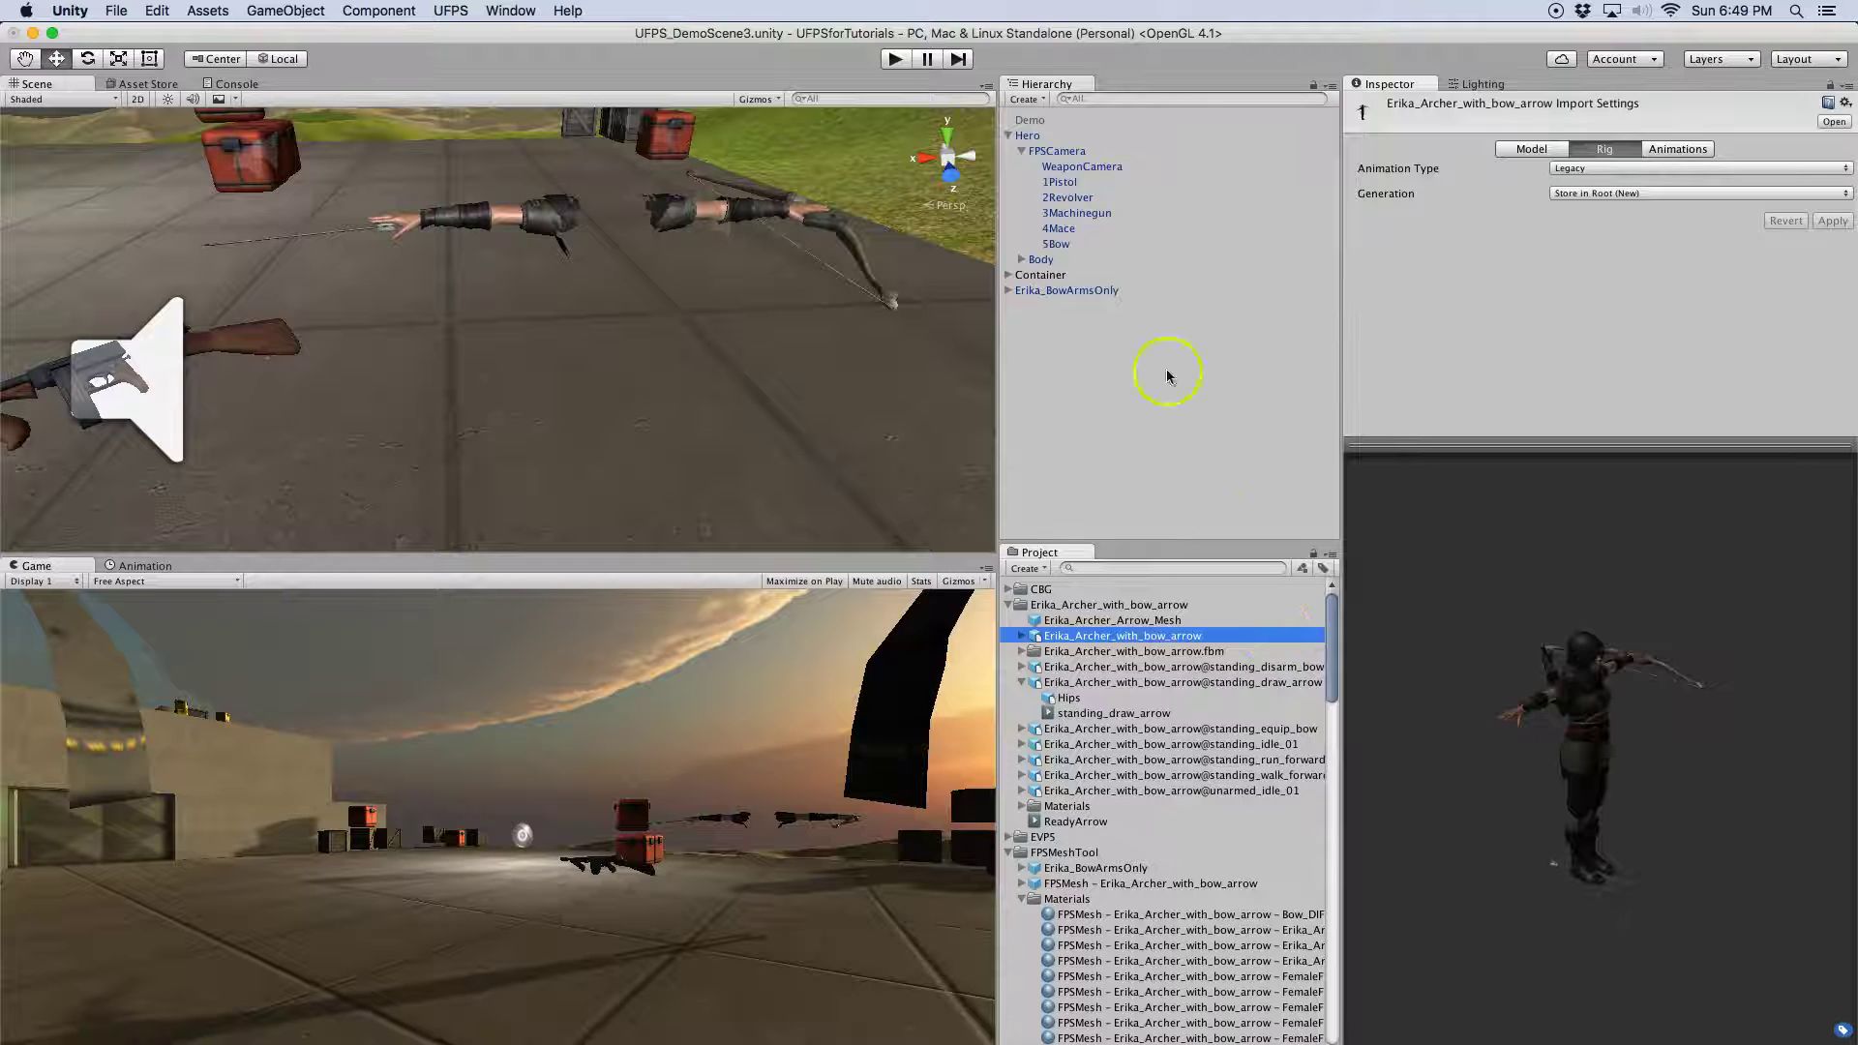
{"action": "left_click", "coordinate": [1065, 291]}
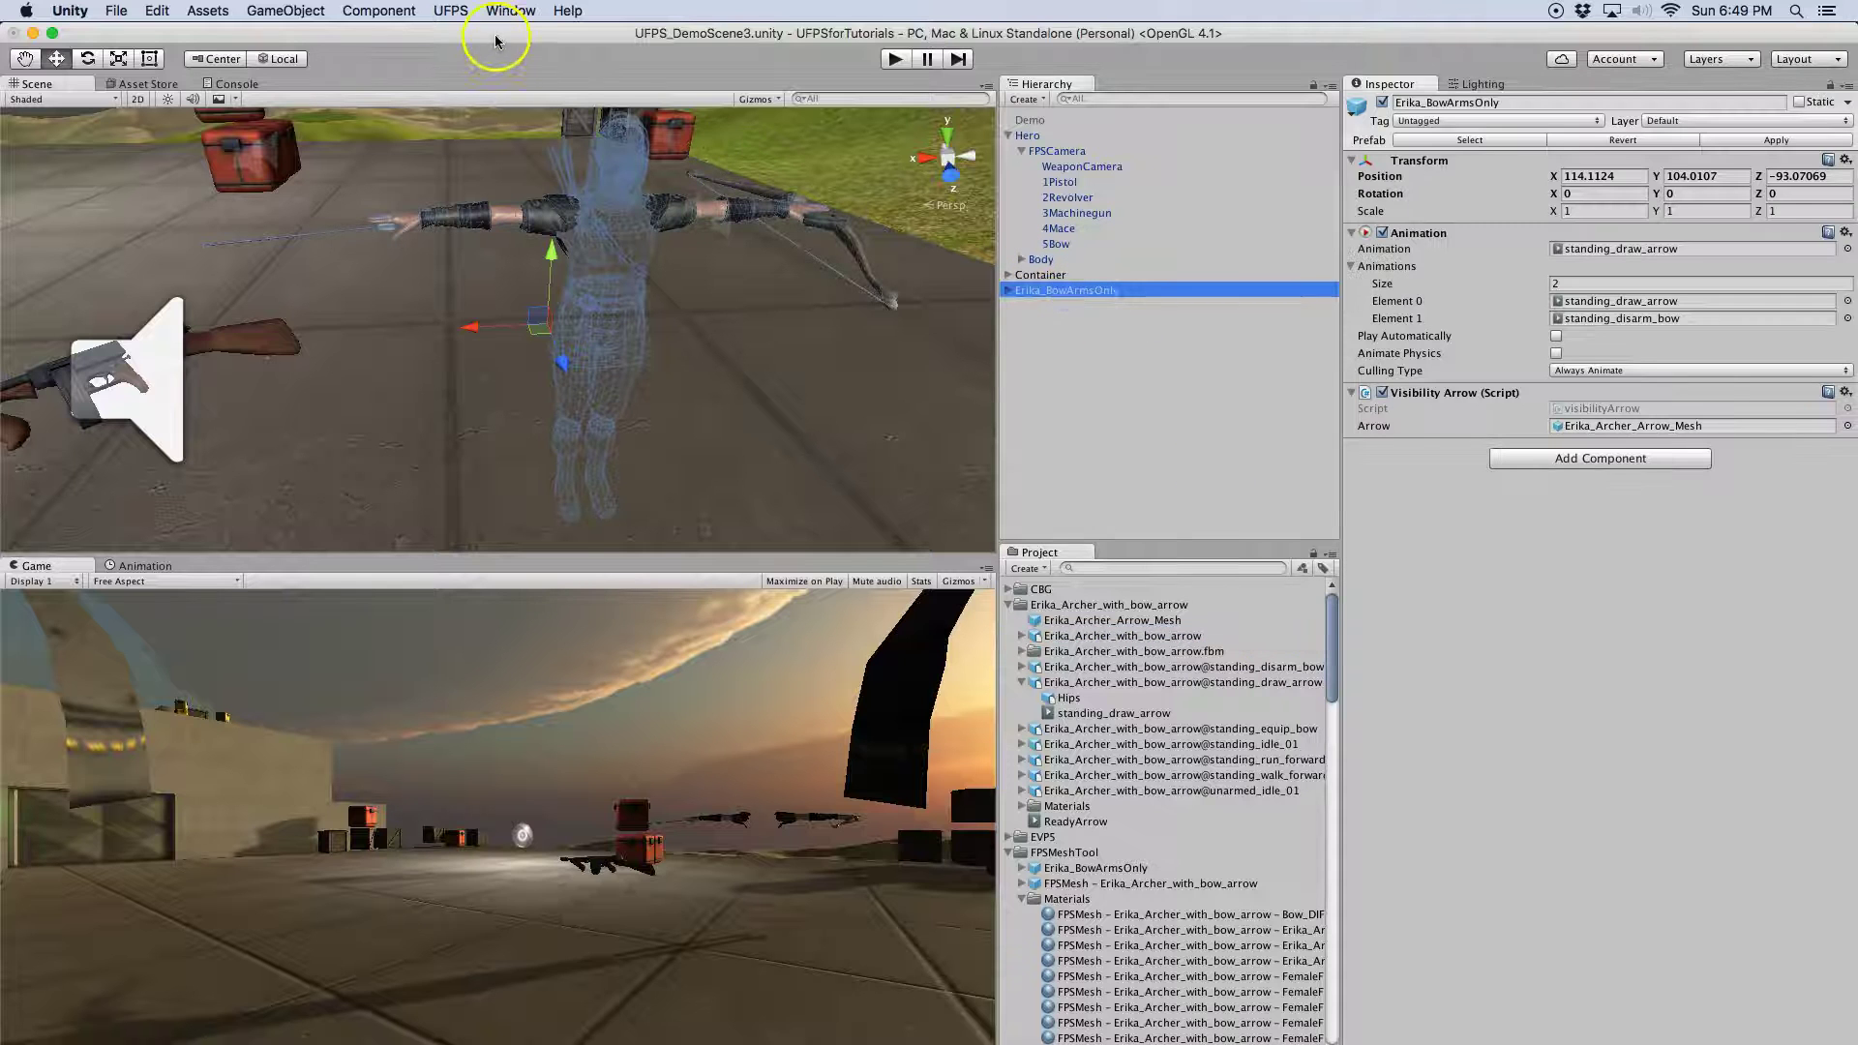
{"action": "left_click", "coordinate": [510, 10]}
{"action": "left_click", "coordinate": [535, 130]}
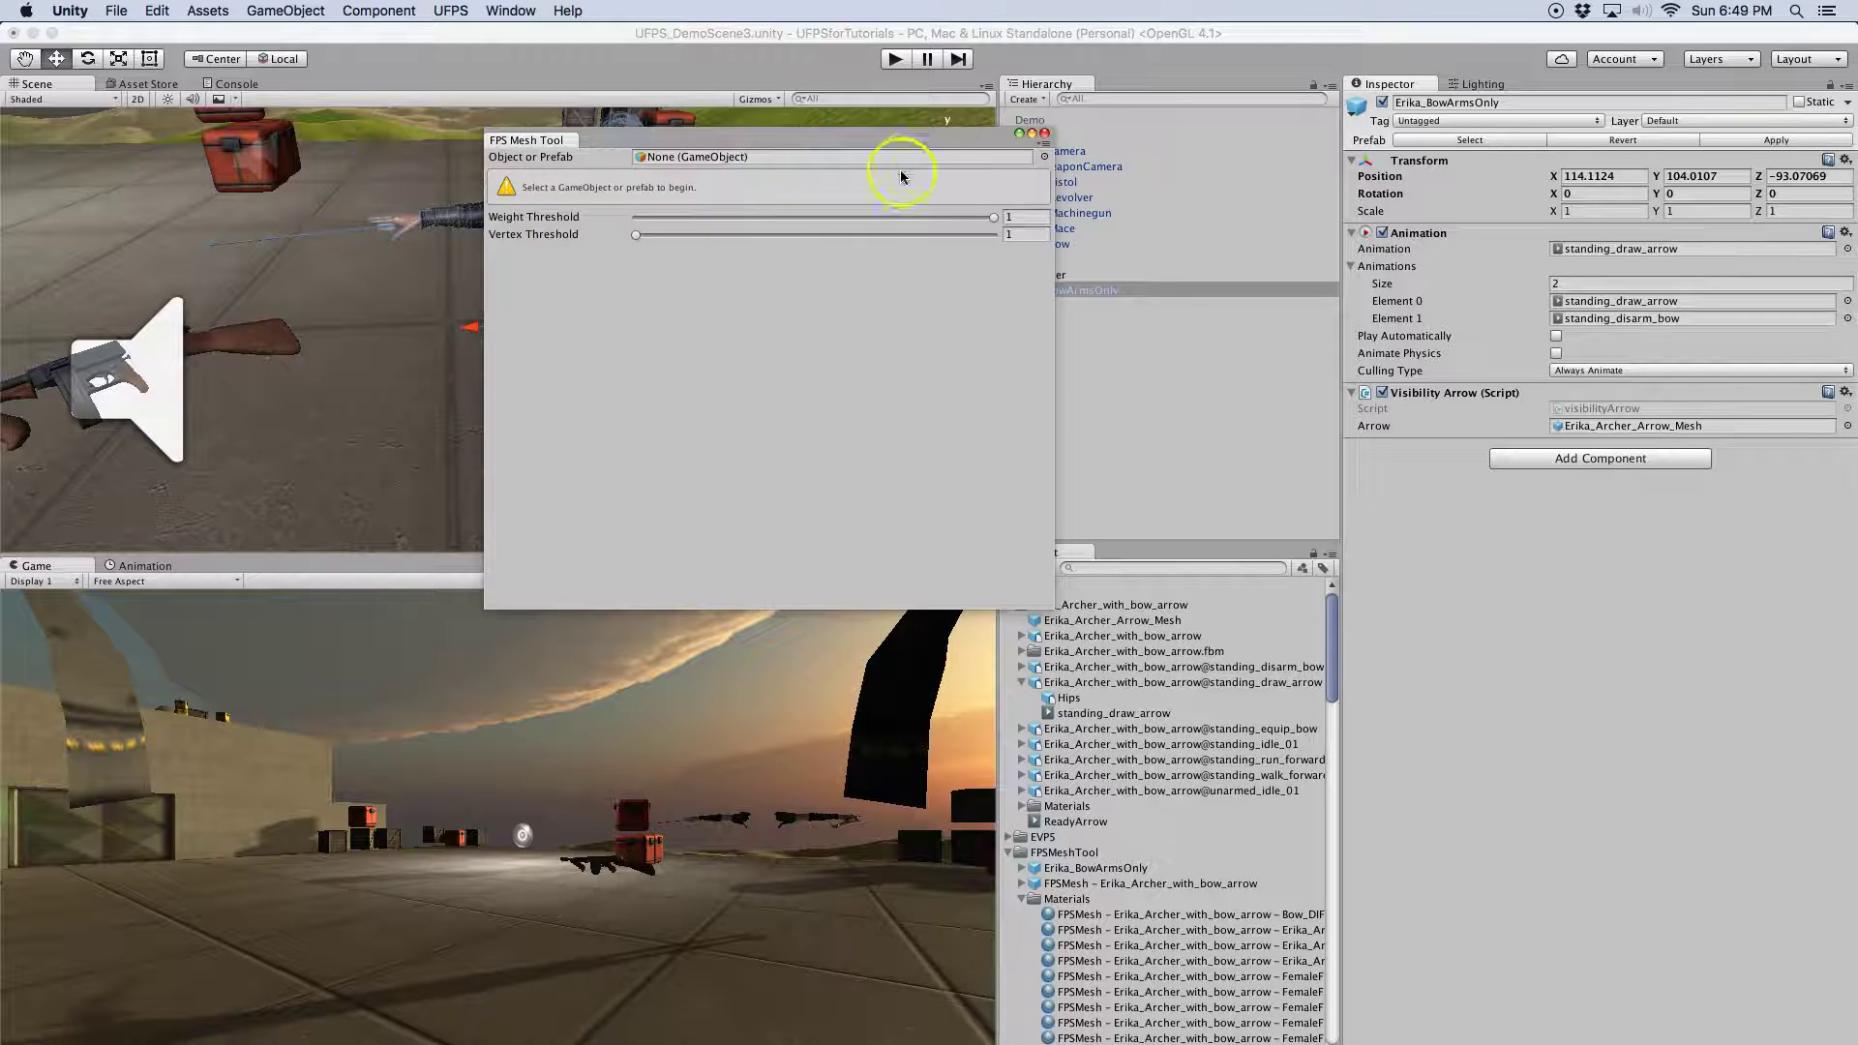
{"action": "left_click", "coordinate": [1045, 133]}
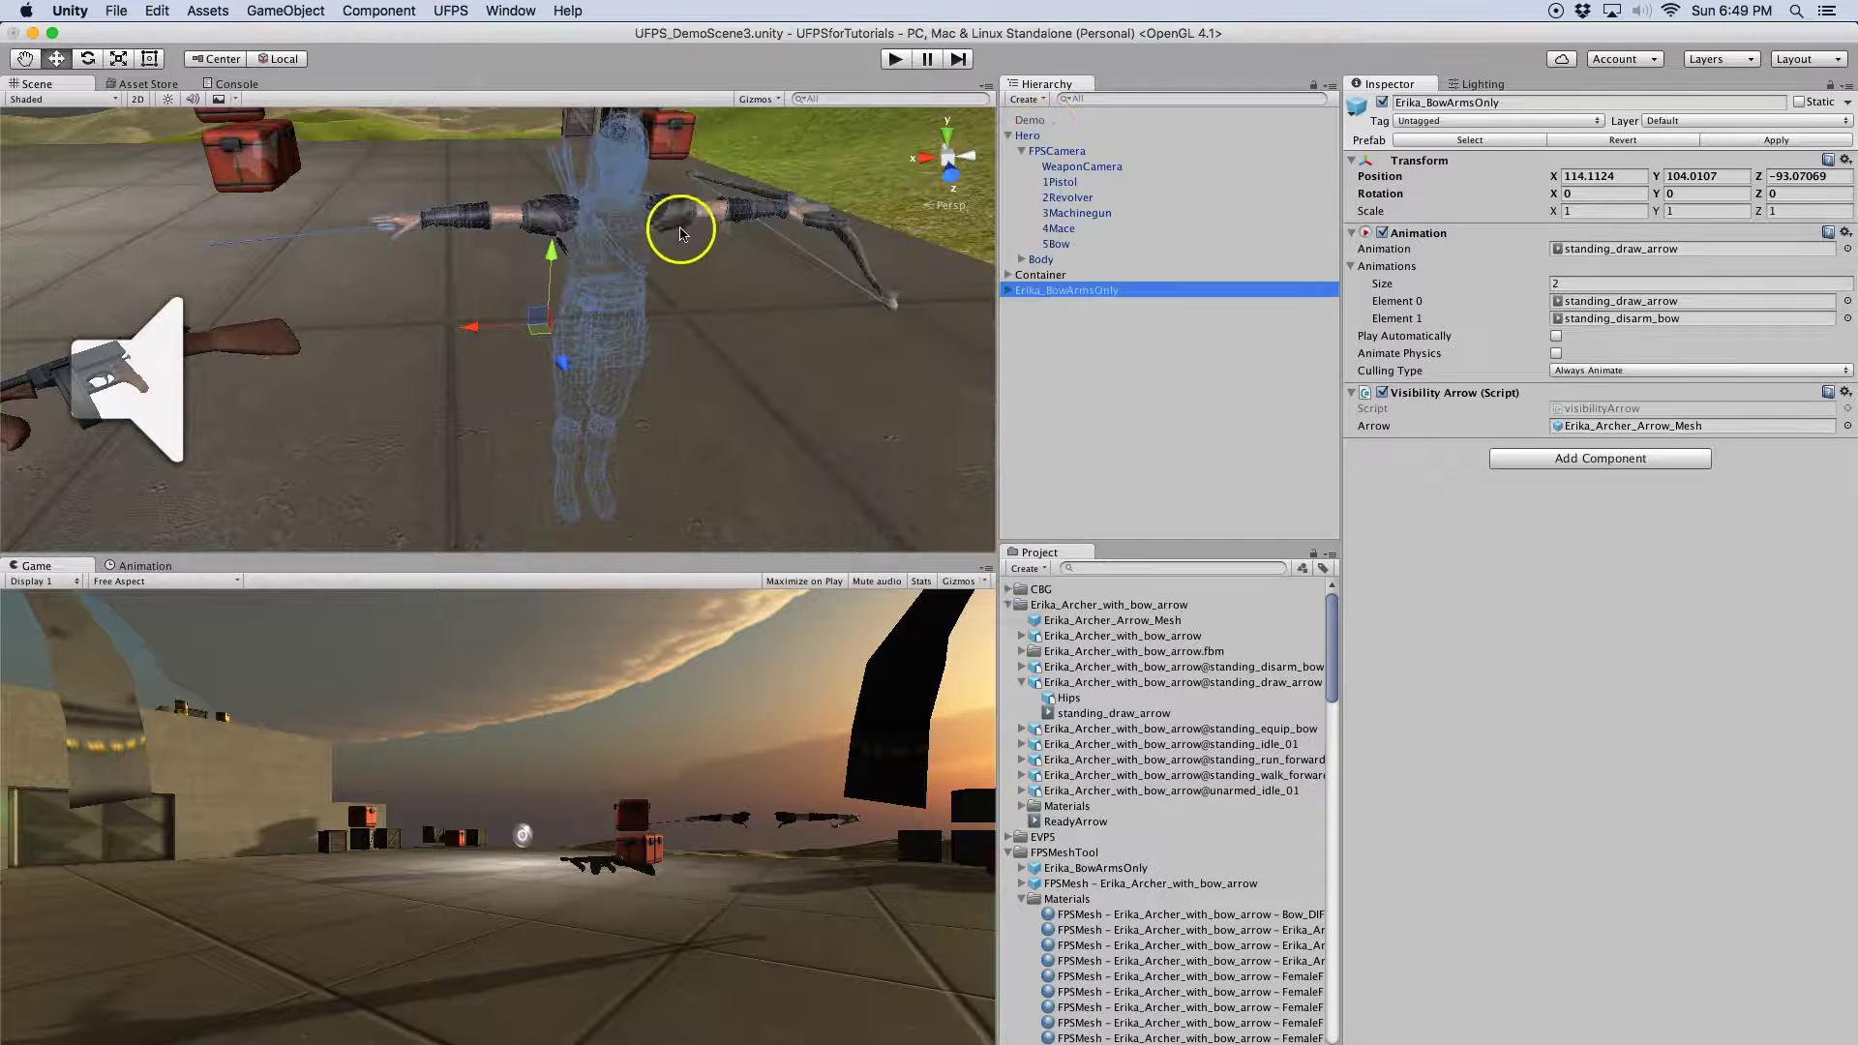
{"action": "left_click", "coordinate": [1009, 292]}
{"action": "left_click", "coordinate": [1022, 306]}
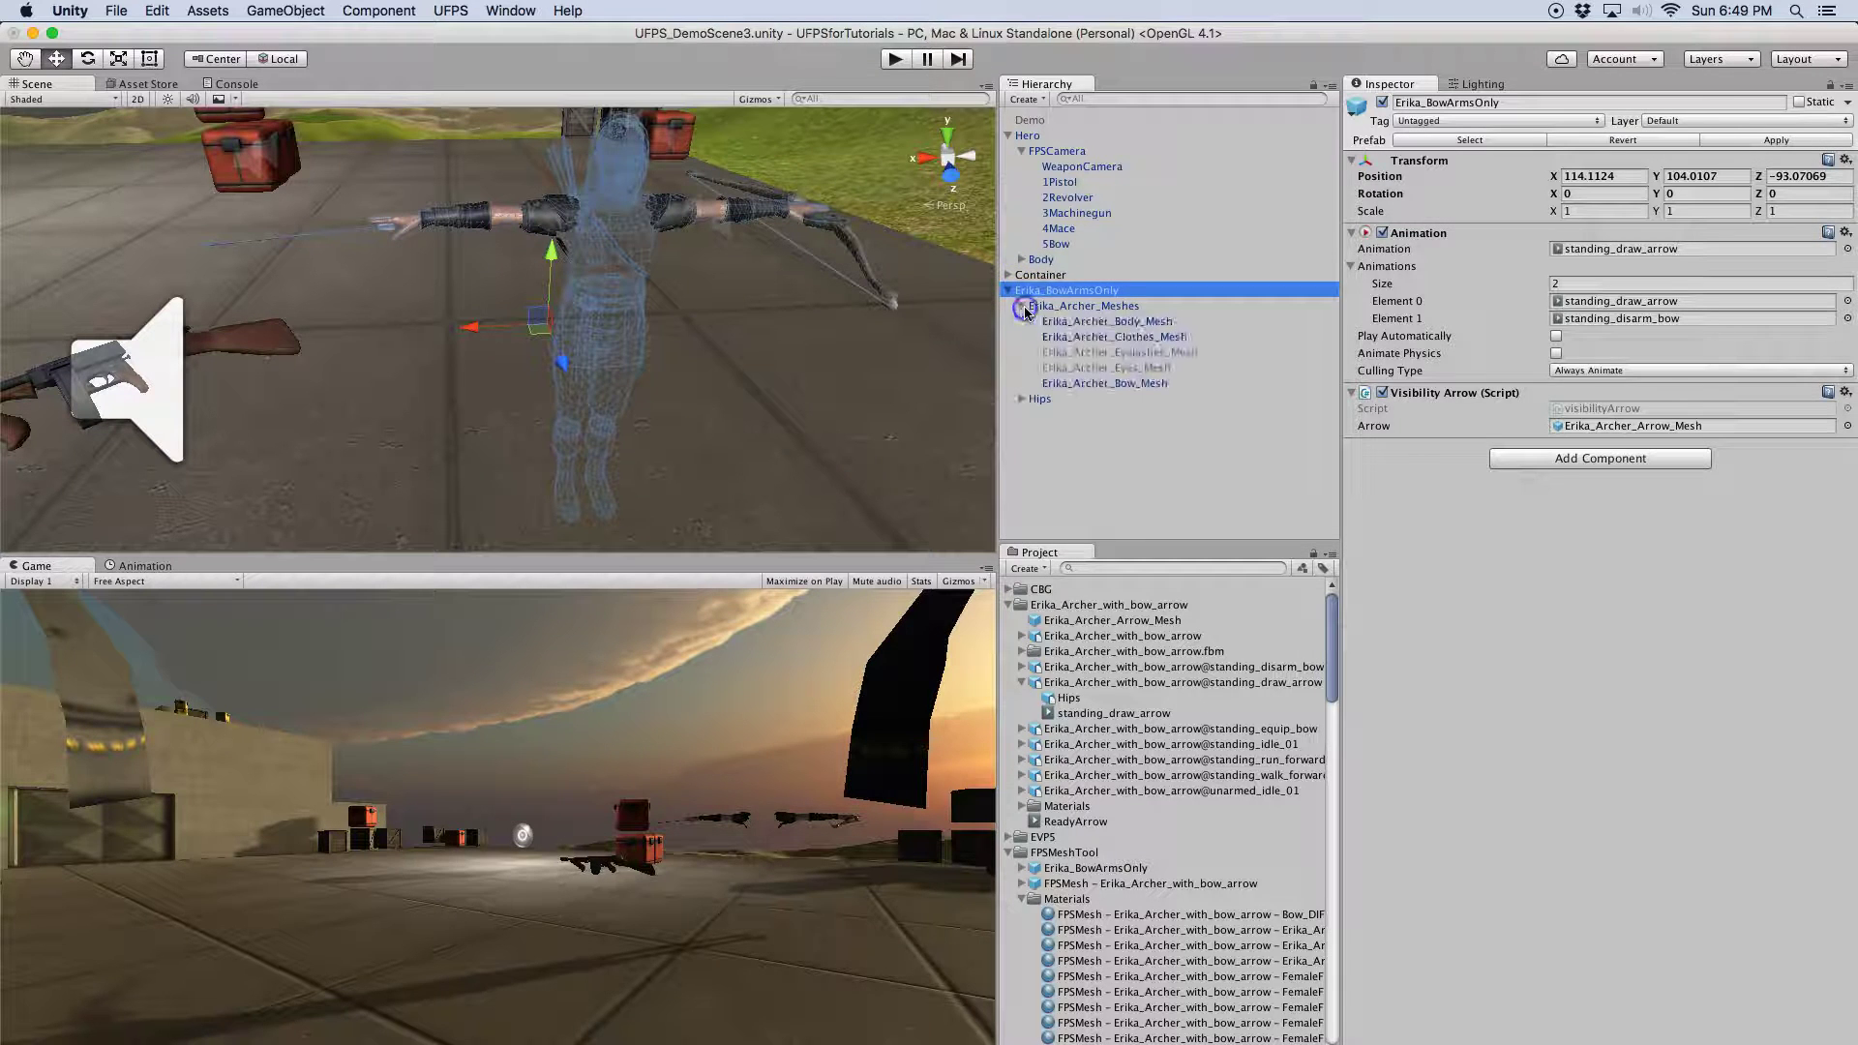
{"action": "left_click", "coordinate": [1108, 321]}
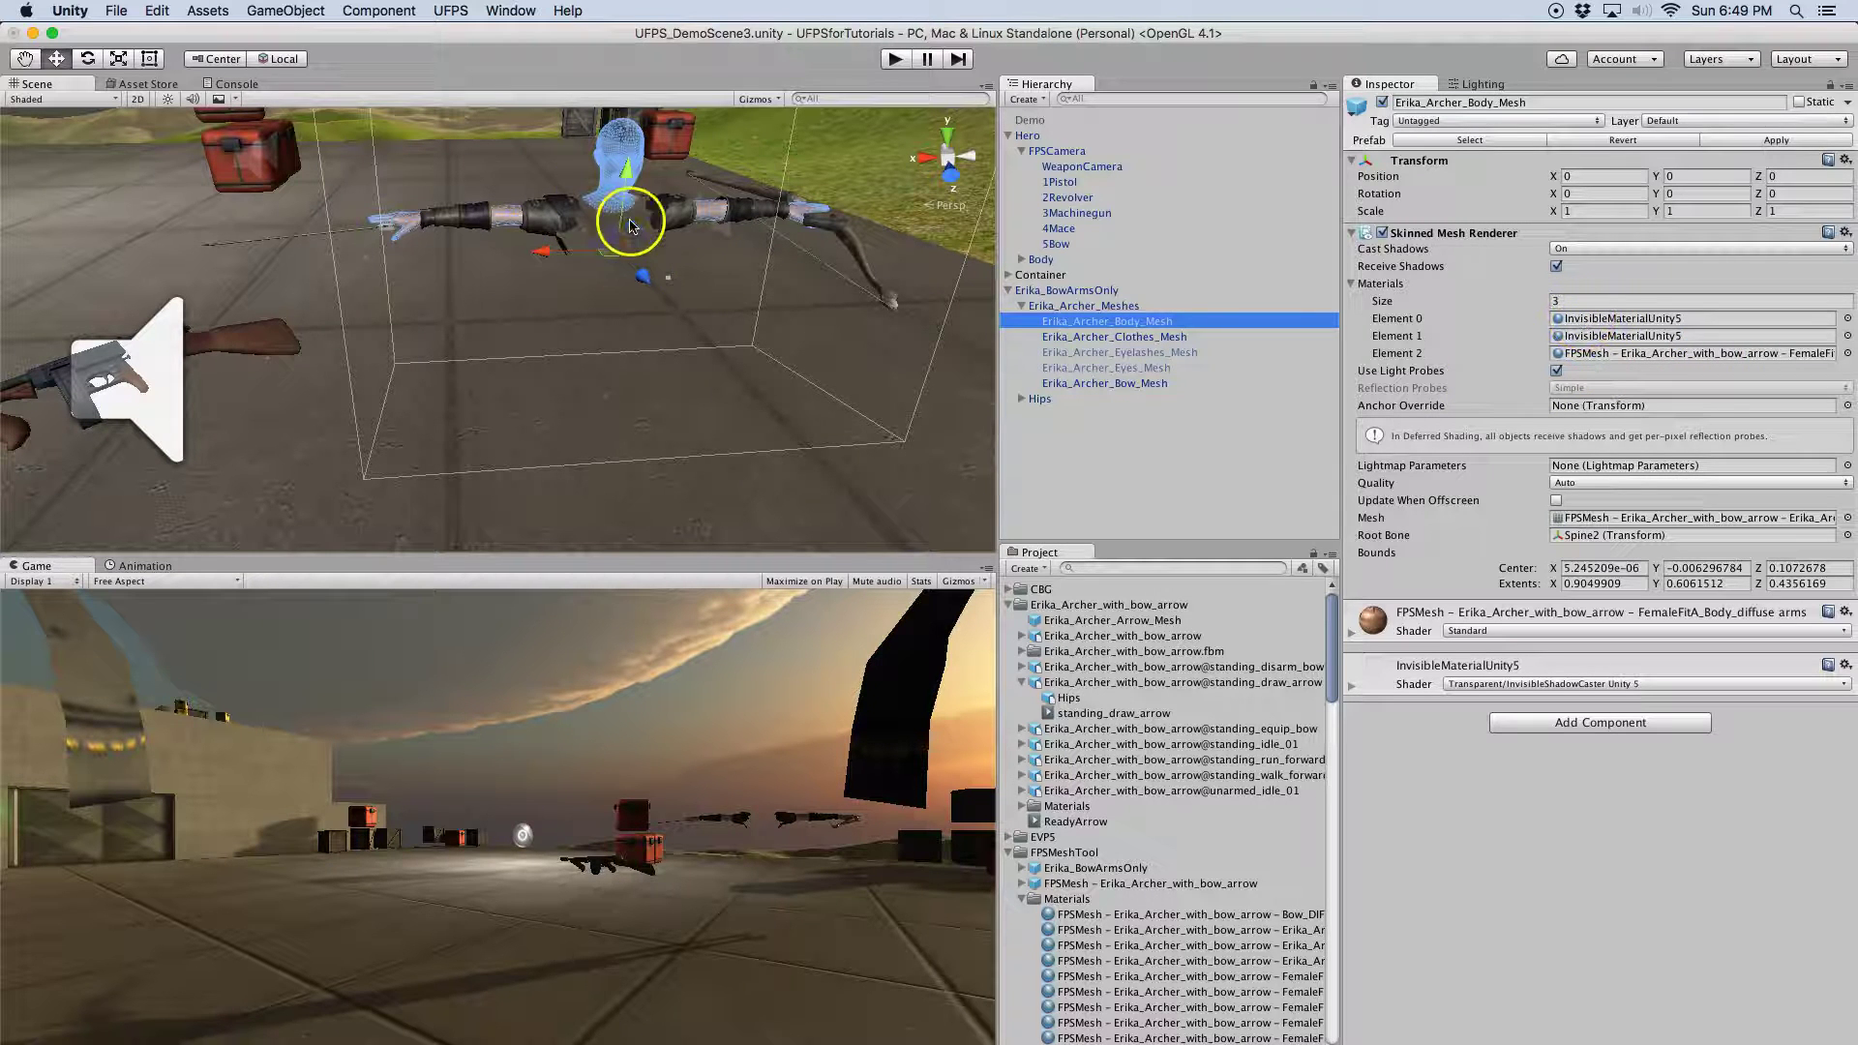
{"action": "left_click", "coordinate": [1603, 354]}
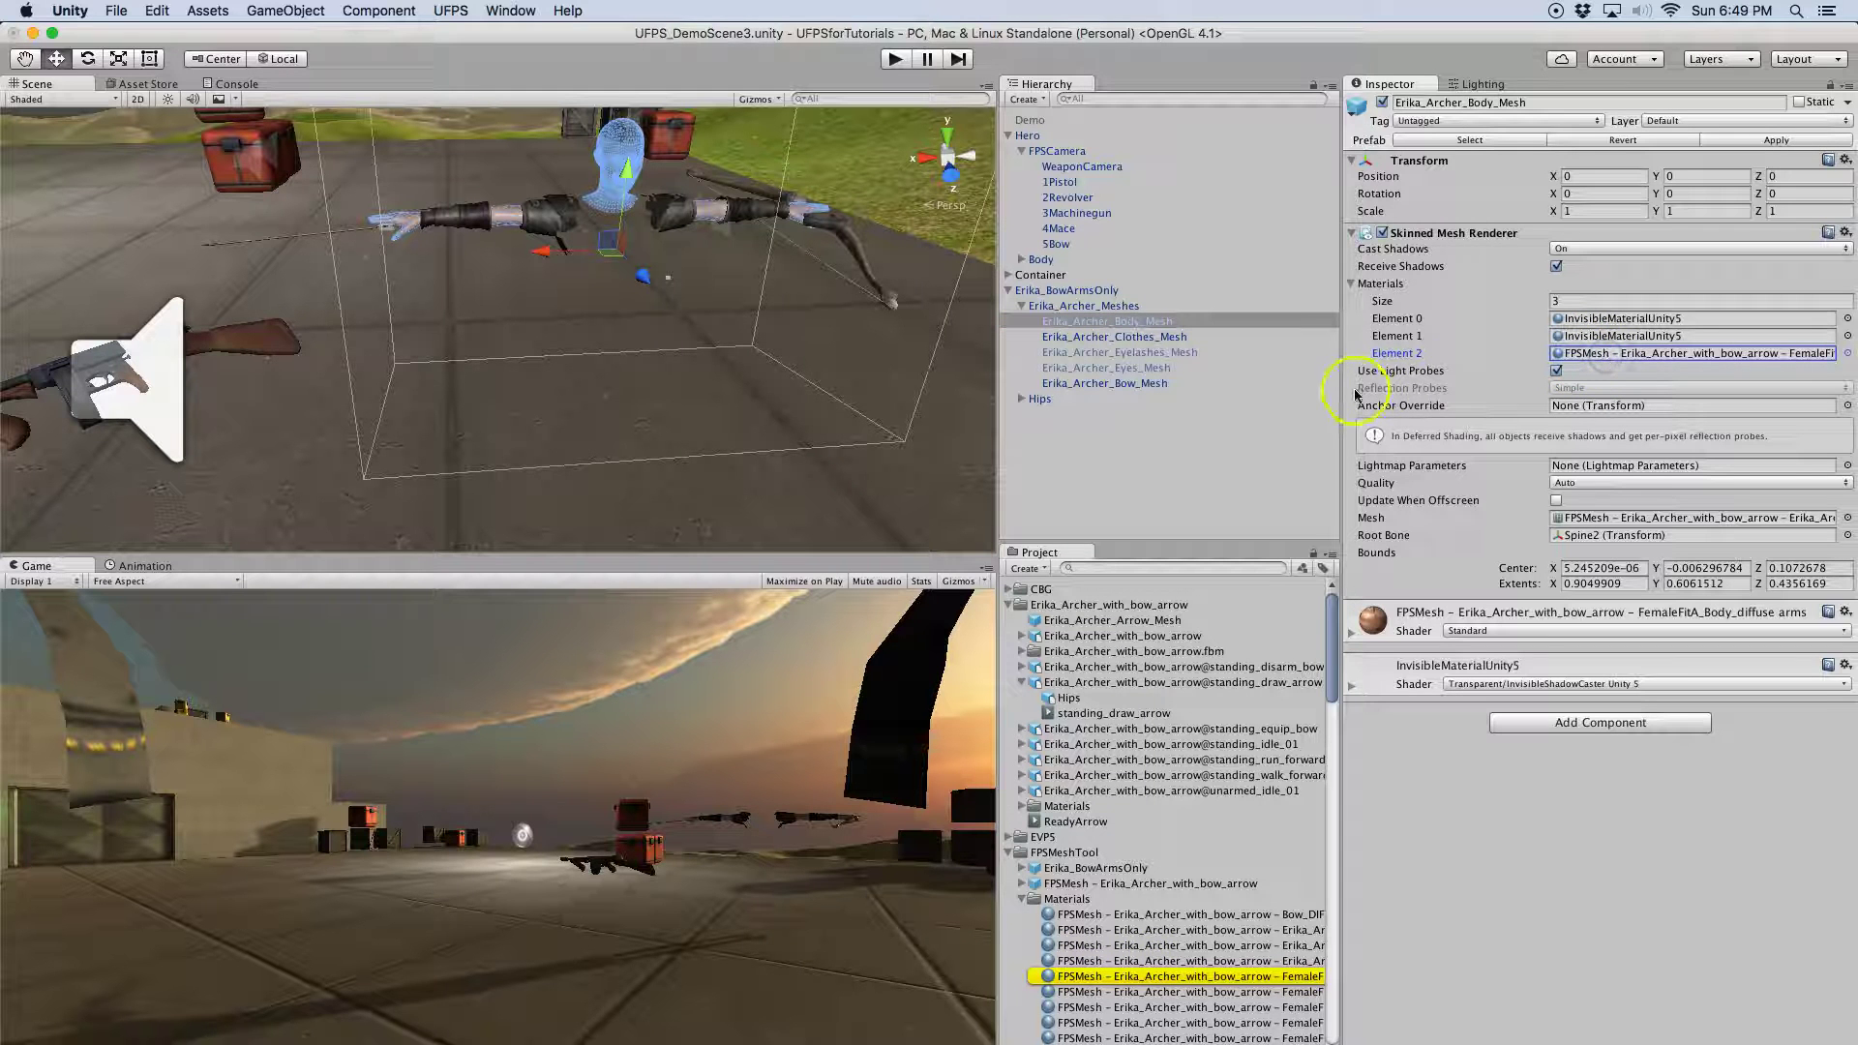
{"action": "mouse_move", "coordinate": [1339, 394]}
{"action": "left_mouse_down"}
{"action": "mouse_move", "coordinate": [1060, 399]}
{"action": "mouse_move", "coordinate": [1361, 408]}
{"action": "left_mouse_up"}
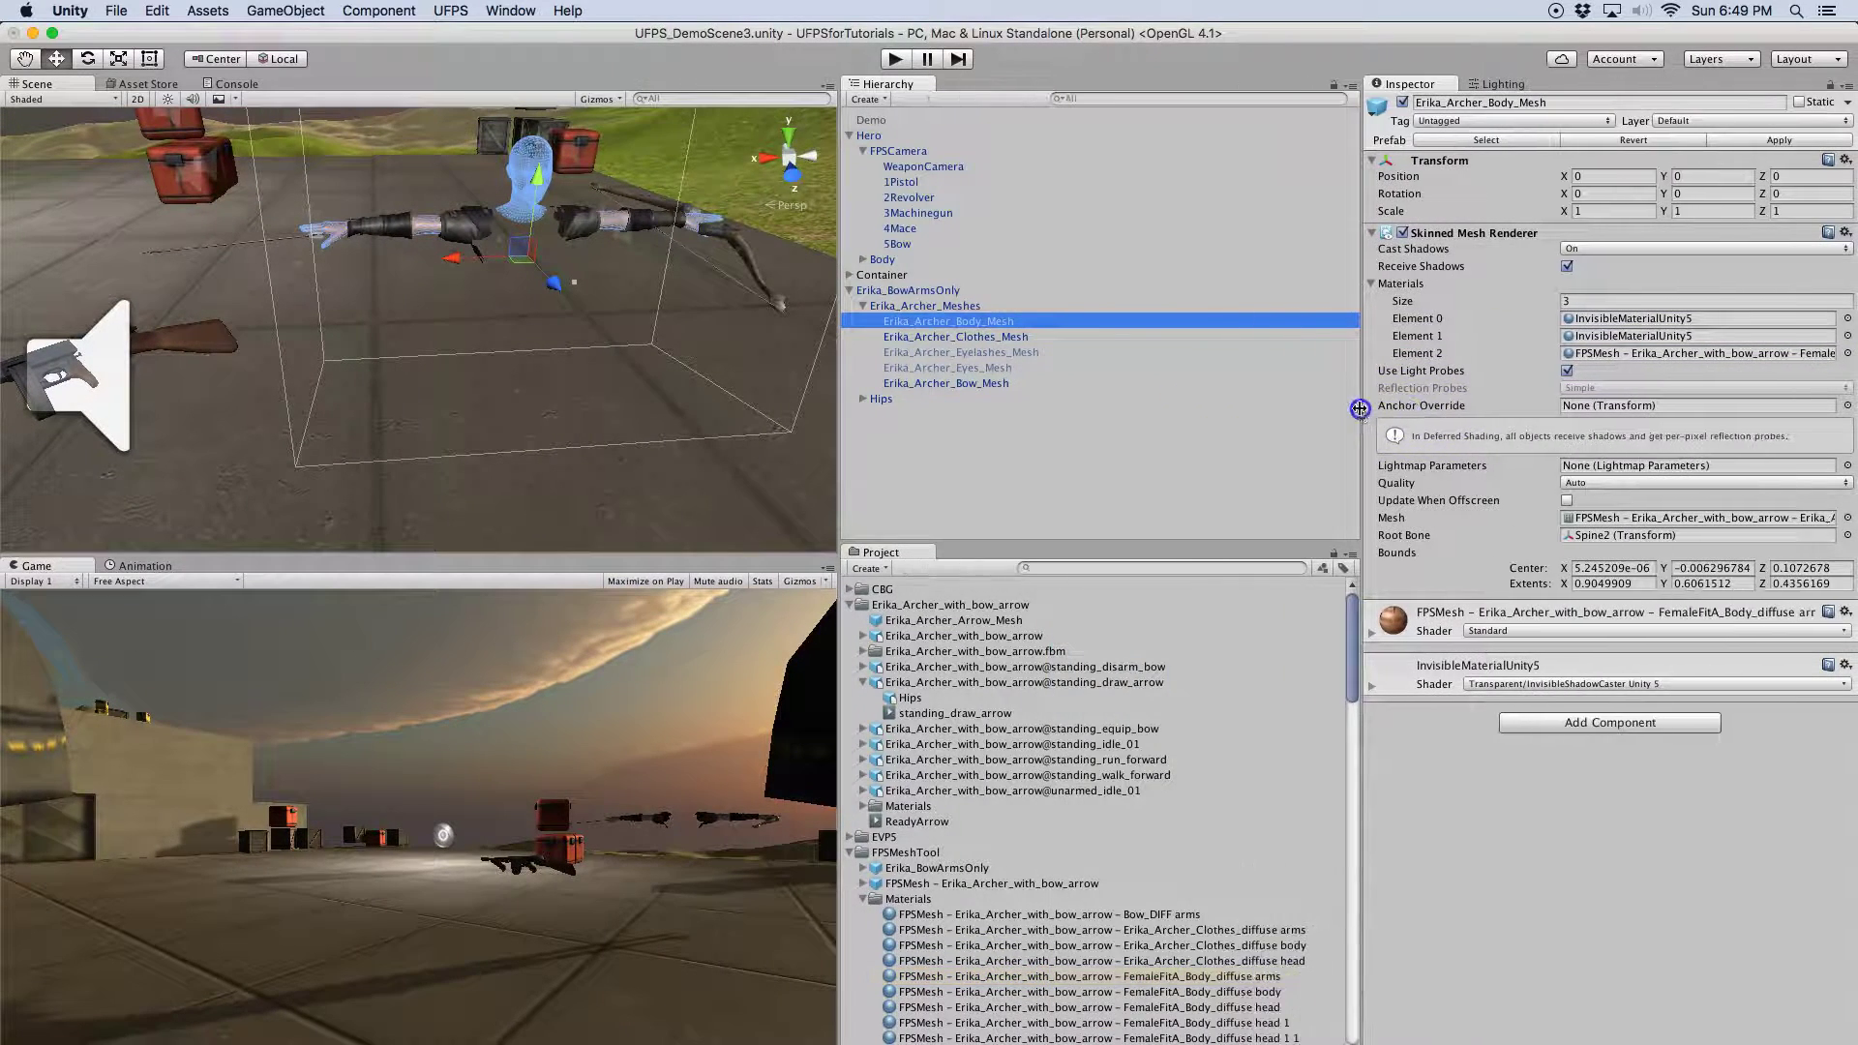
{"action": "left_click", "coordinate": [990, 338]}
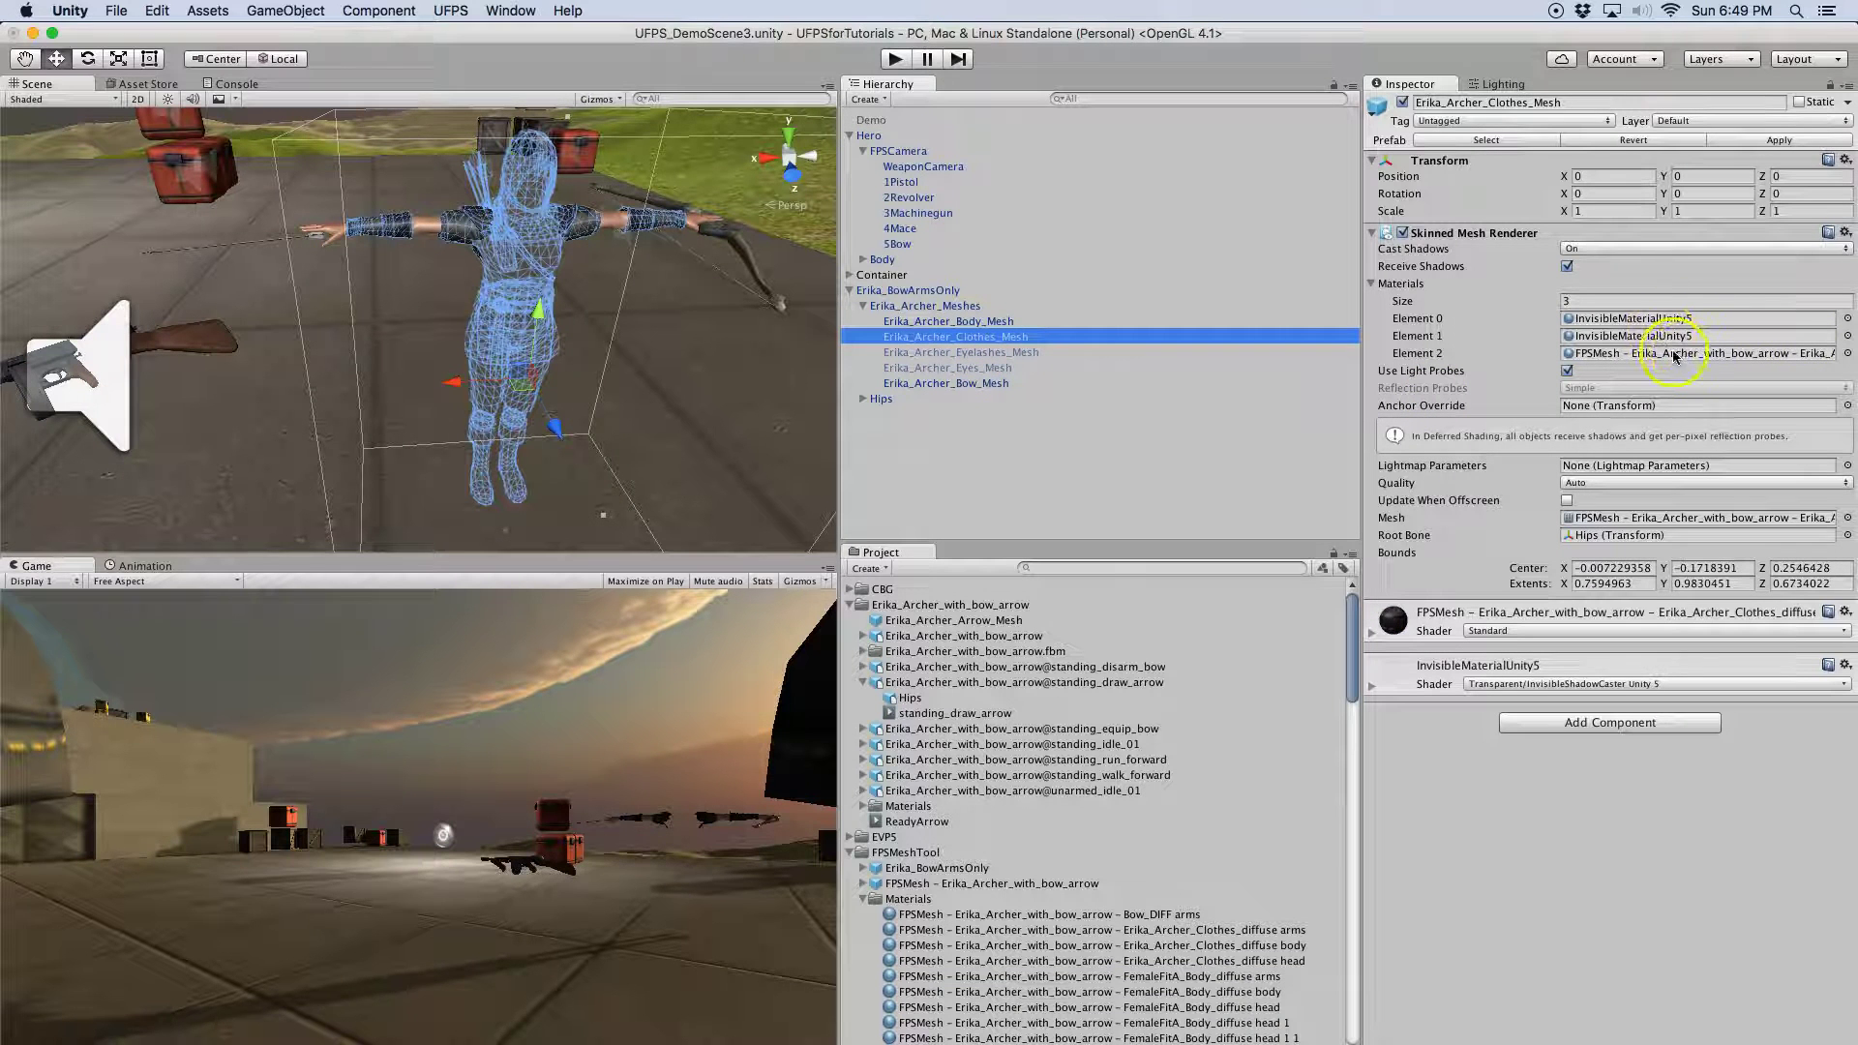
{"action": "left_click", "coordinate": [944, 384]}
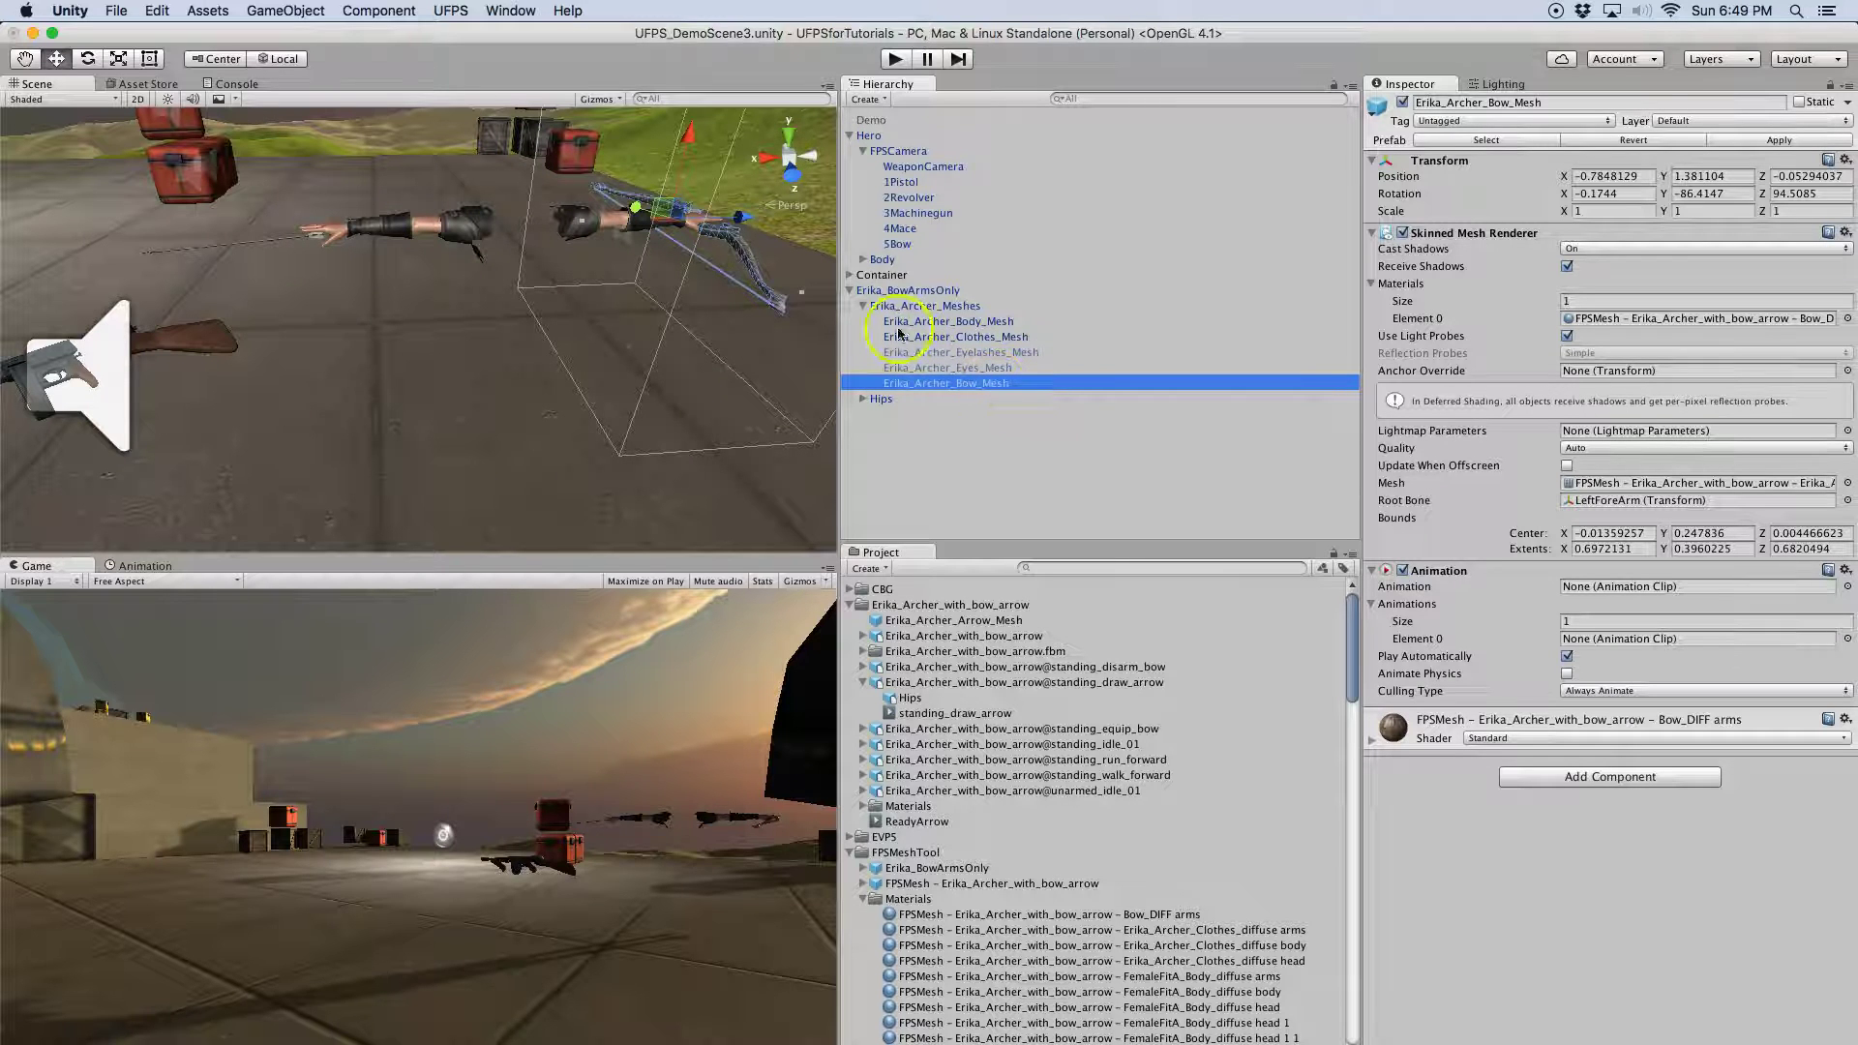
Find the arrow mesh under the rig's RightHand bone, then reselect Erika_BowArmsOnly
{"action": "left_click", "coordinate": [306, 241]}
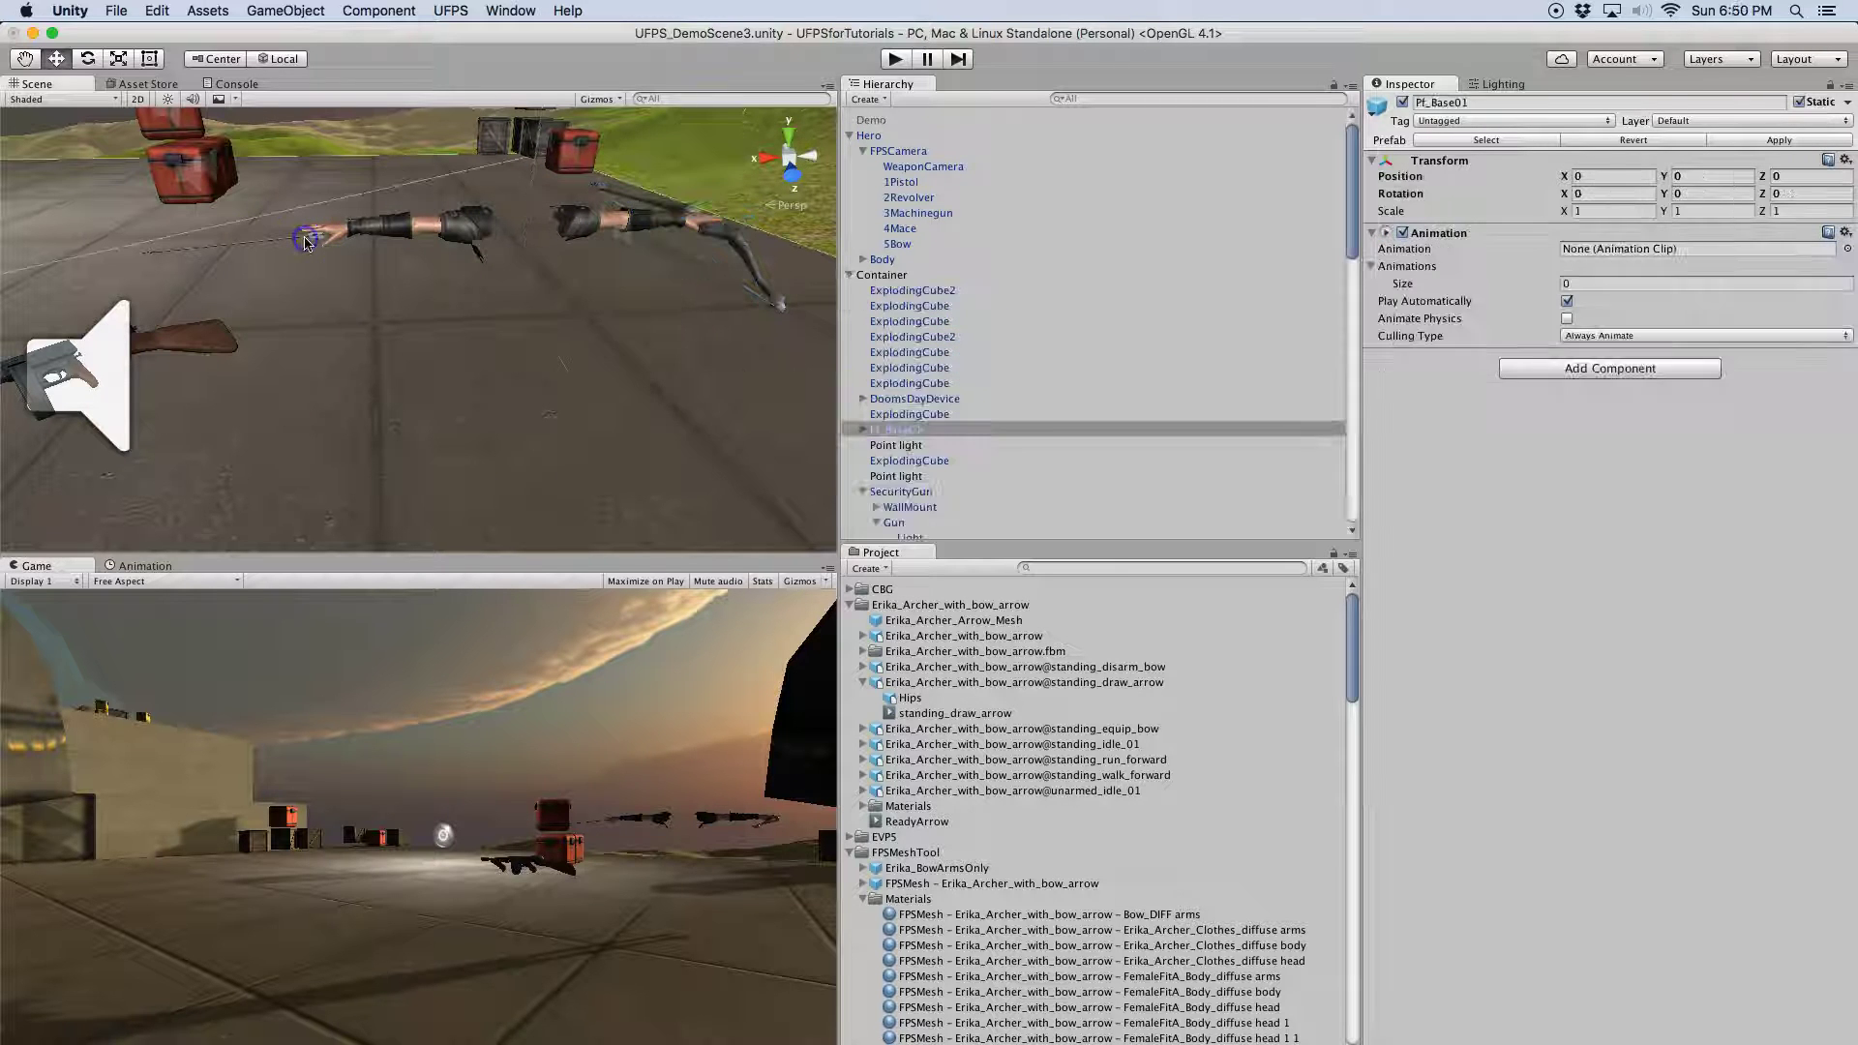
{"action": "left_click", "coordinate": [448, 220]}
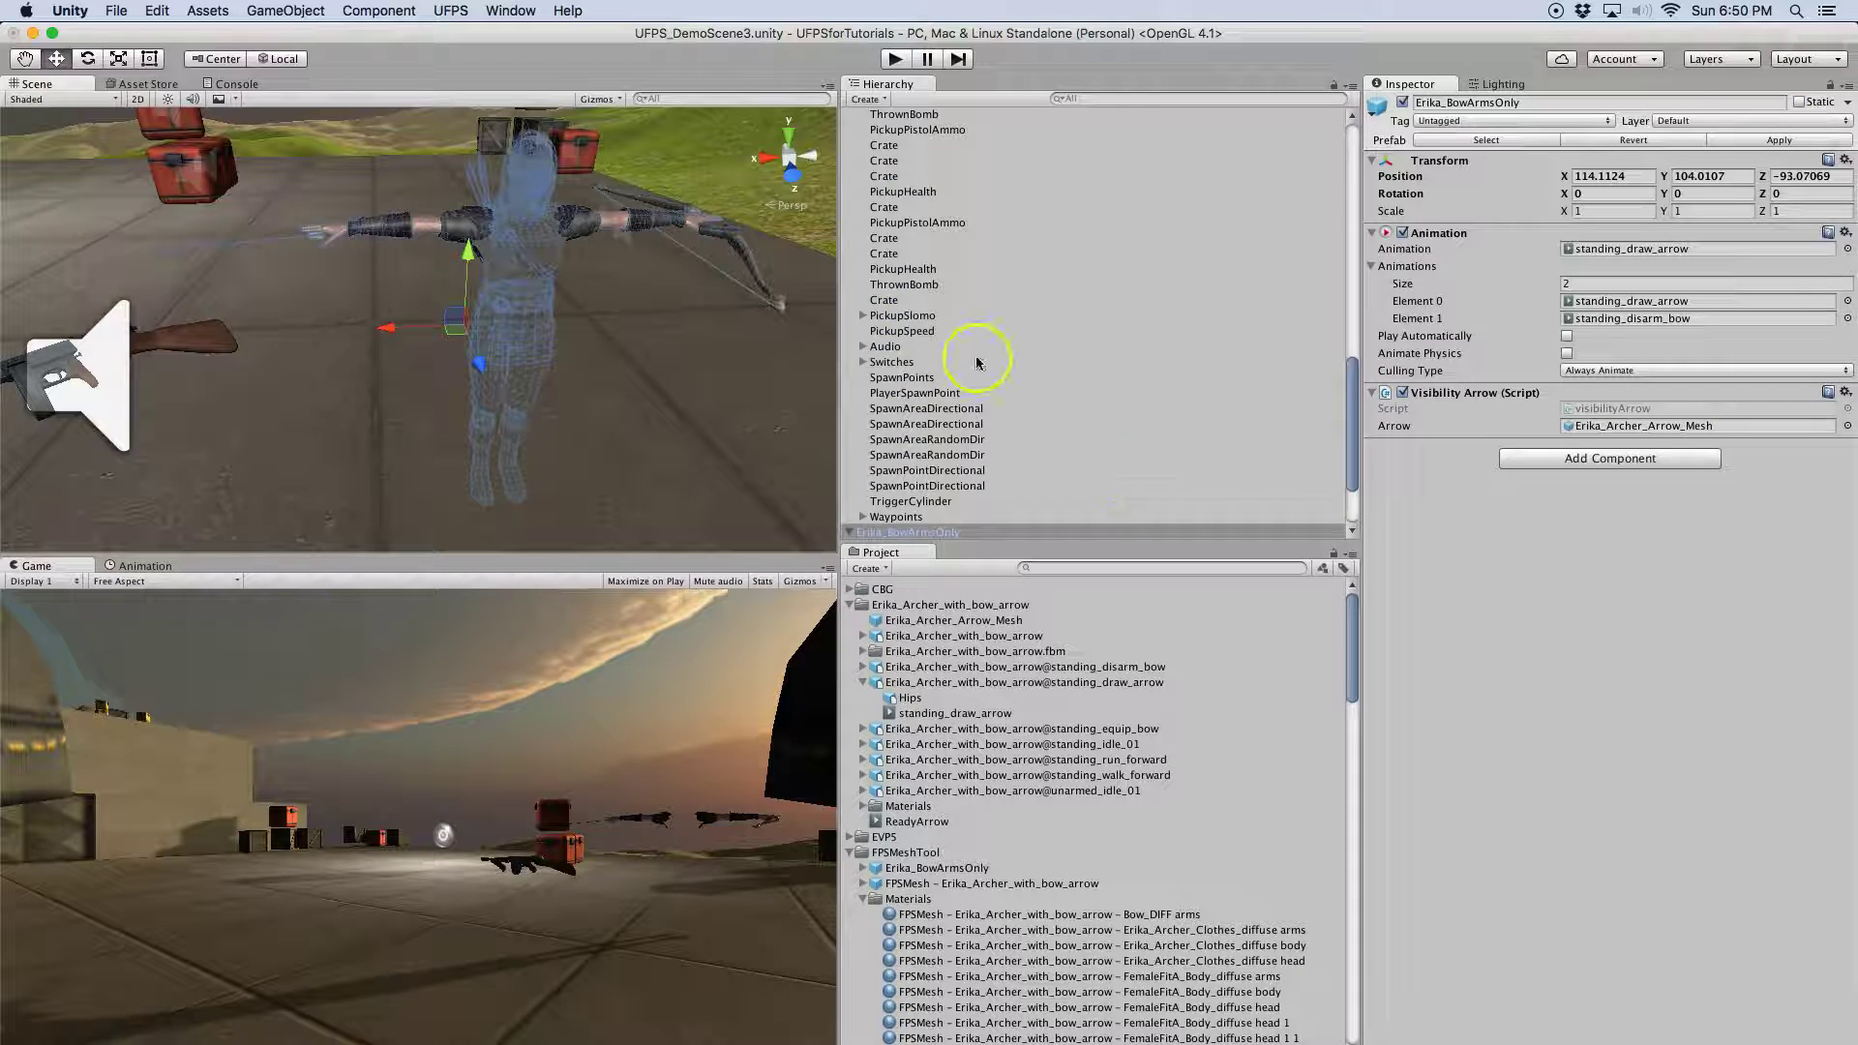
{"action": "scroll", "coordinate": [977, 362], "scroll_direction": "down", "scroll_amount": 2}
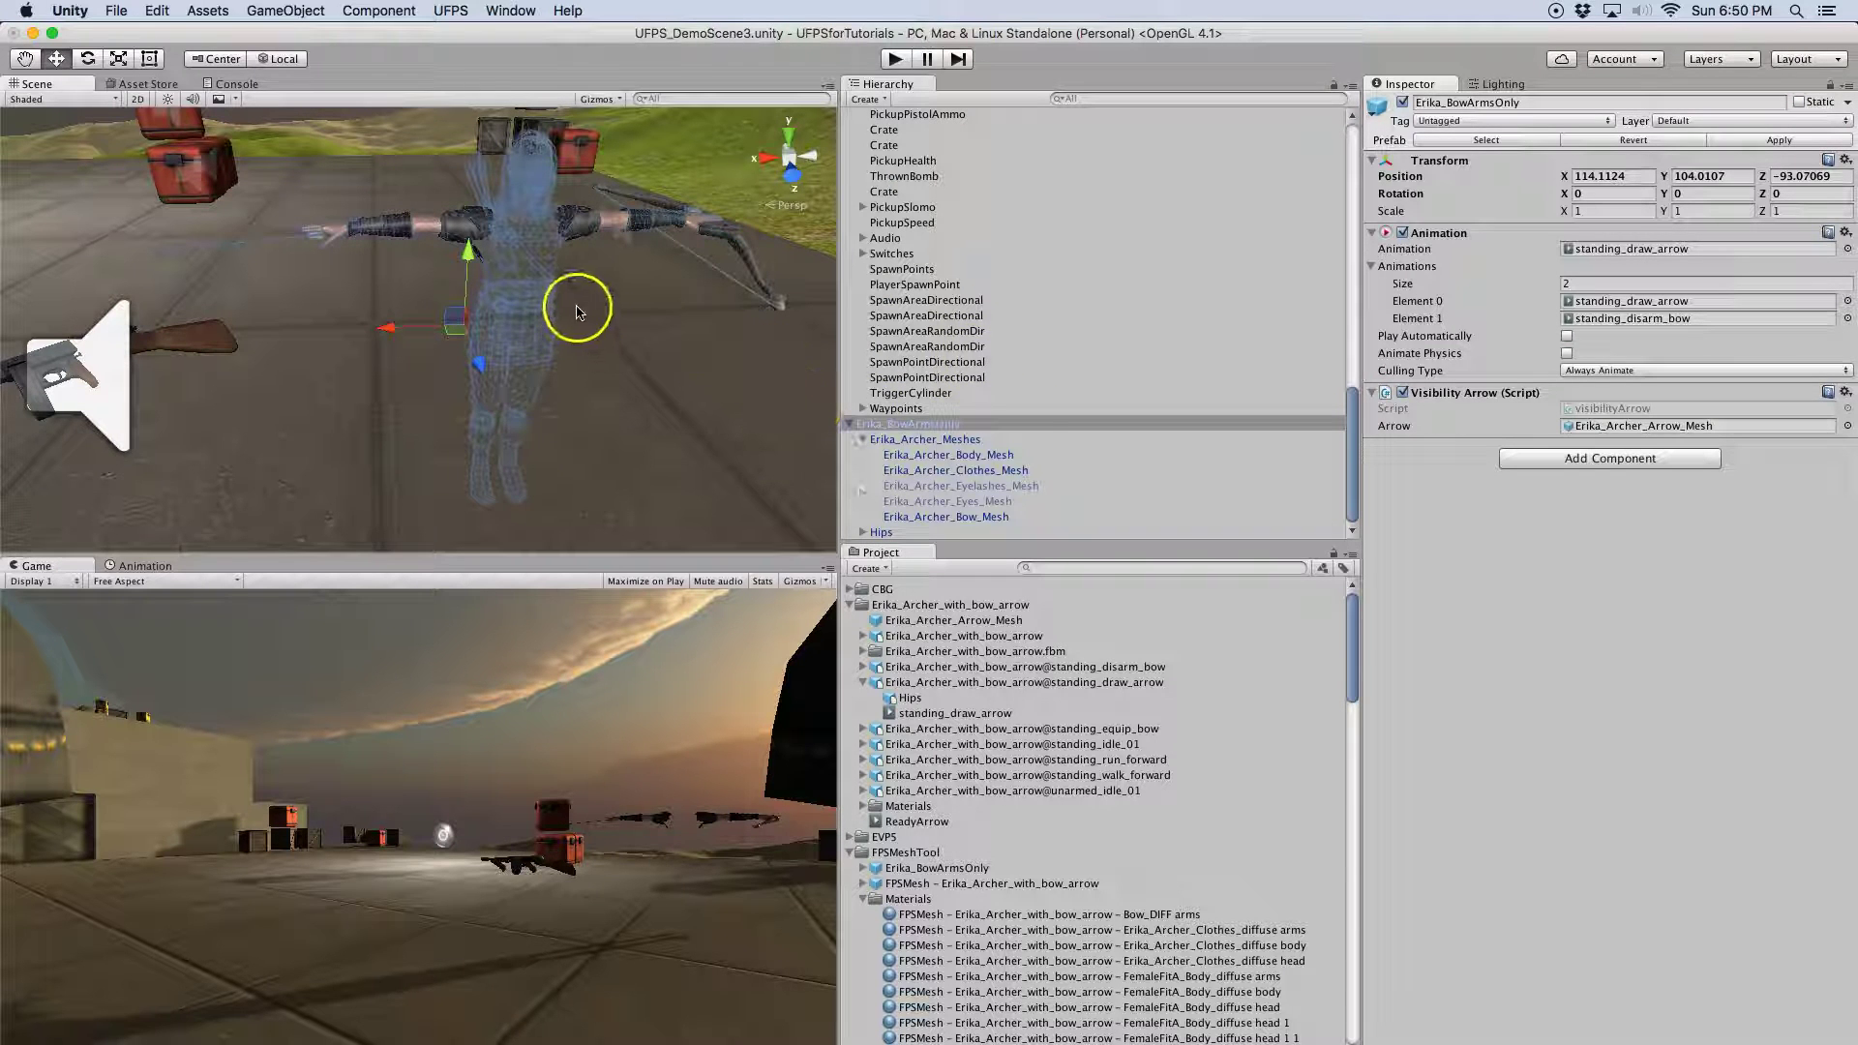
{"action": "middle_click_drag", "start_coordinate": [584, 302], "coordinate": [700, 381]}
{"action": "scroll", "coordinate": [568, 373], "scroll_direction": "up", "scroll_amount": 2}
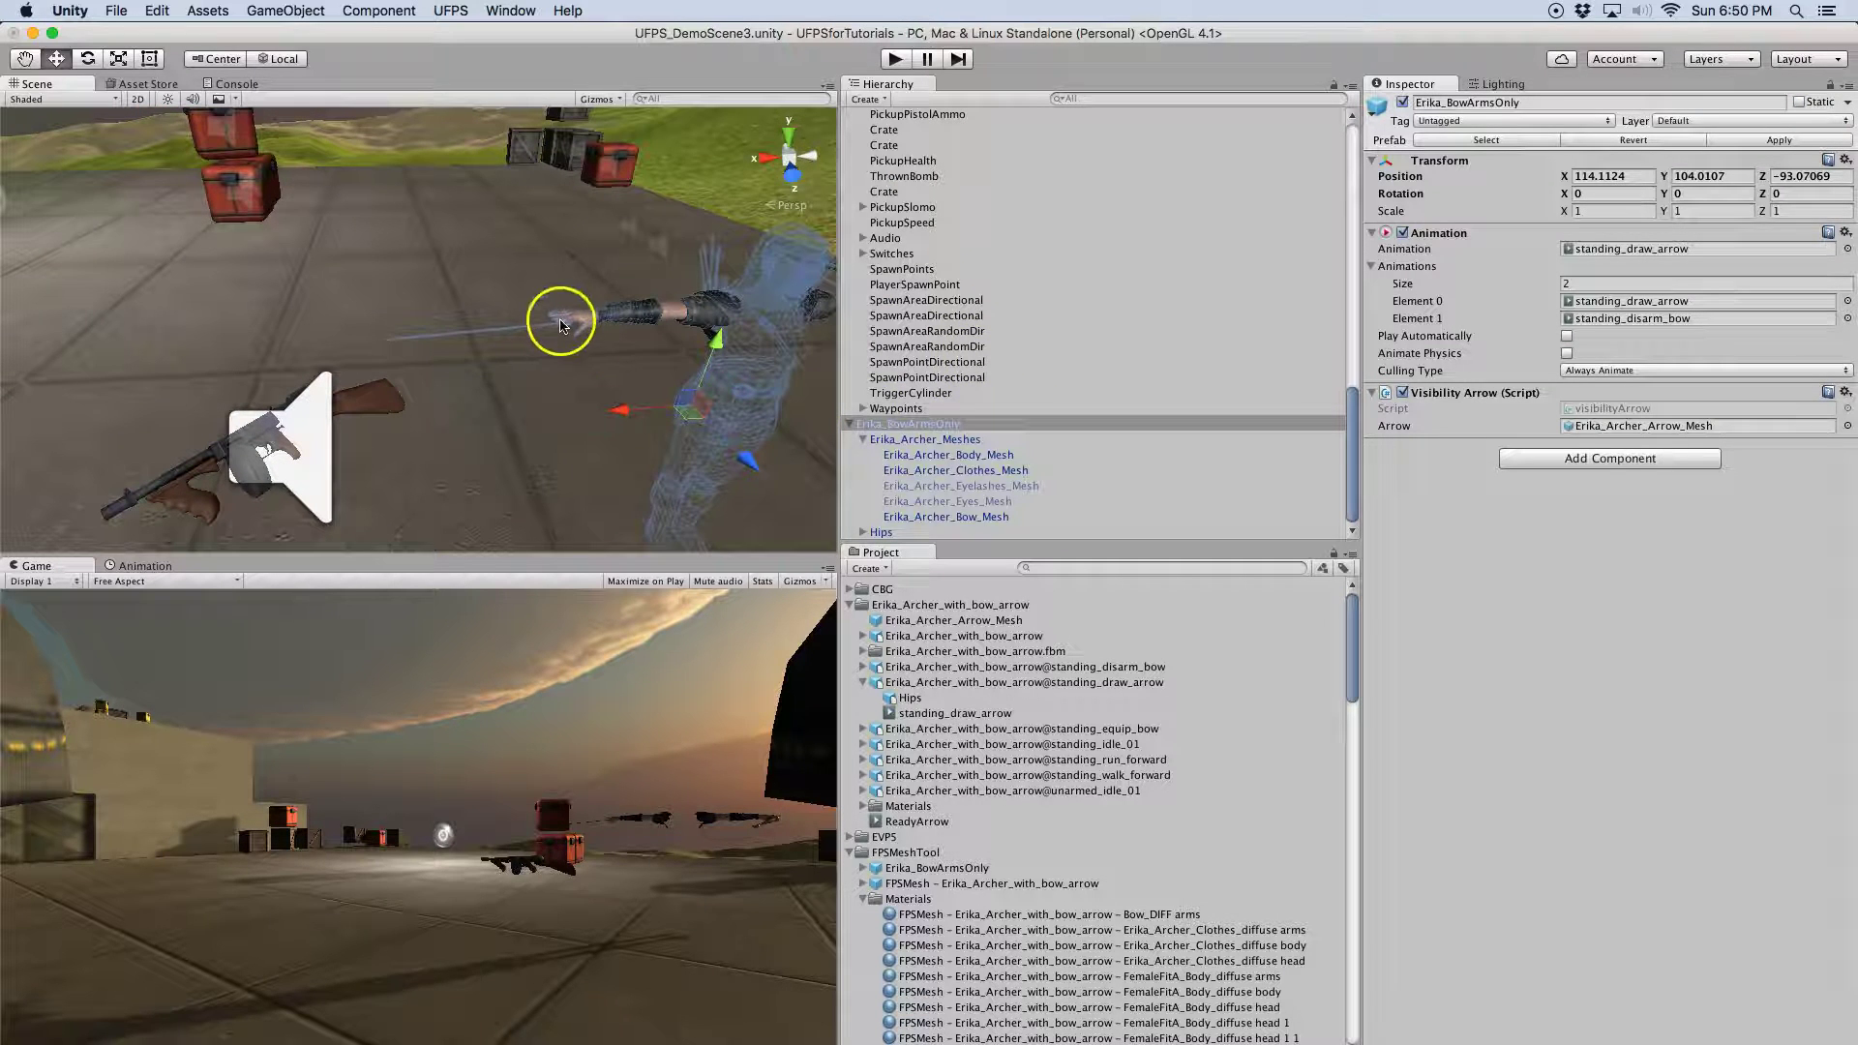
{"action": "left_click", "coordinate": [563, 327]}
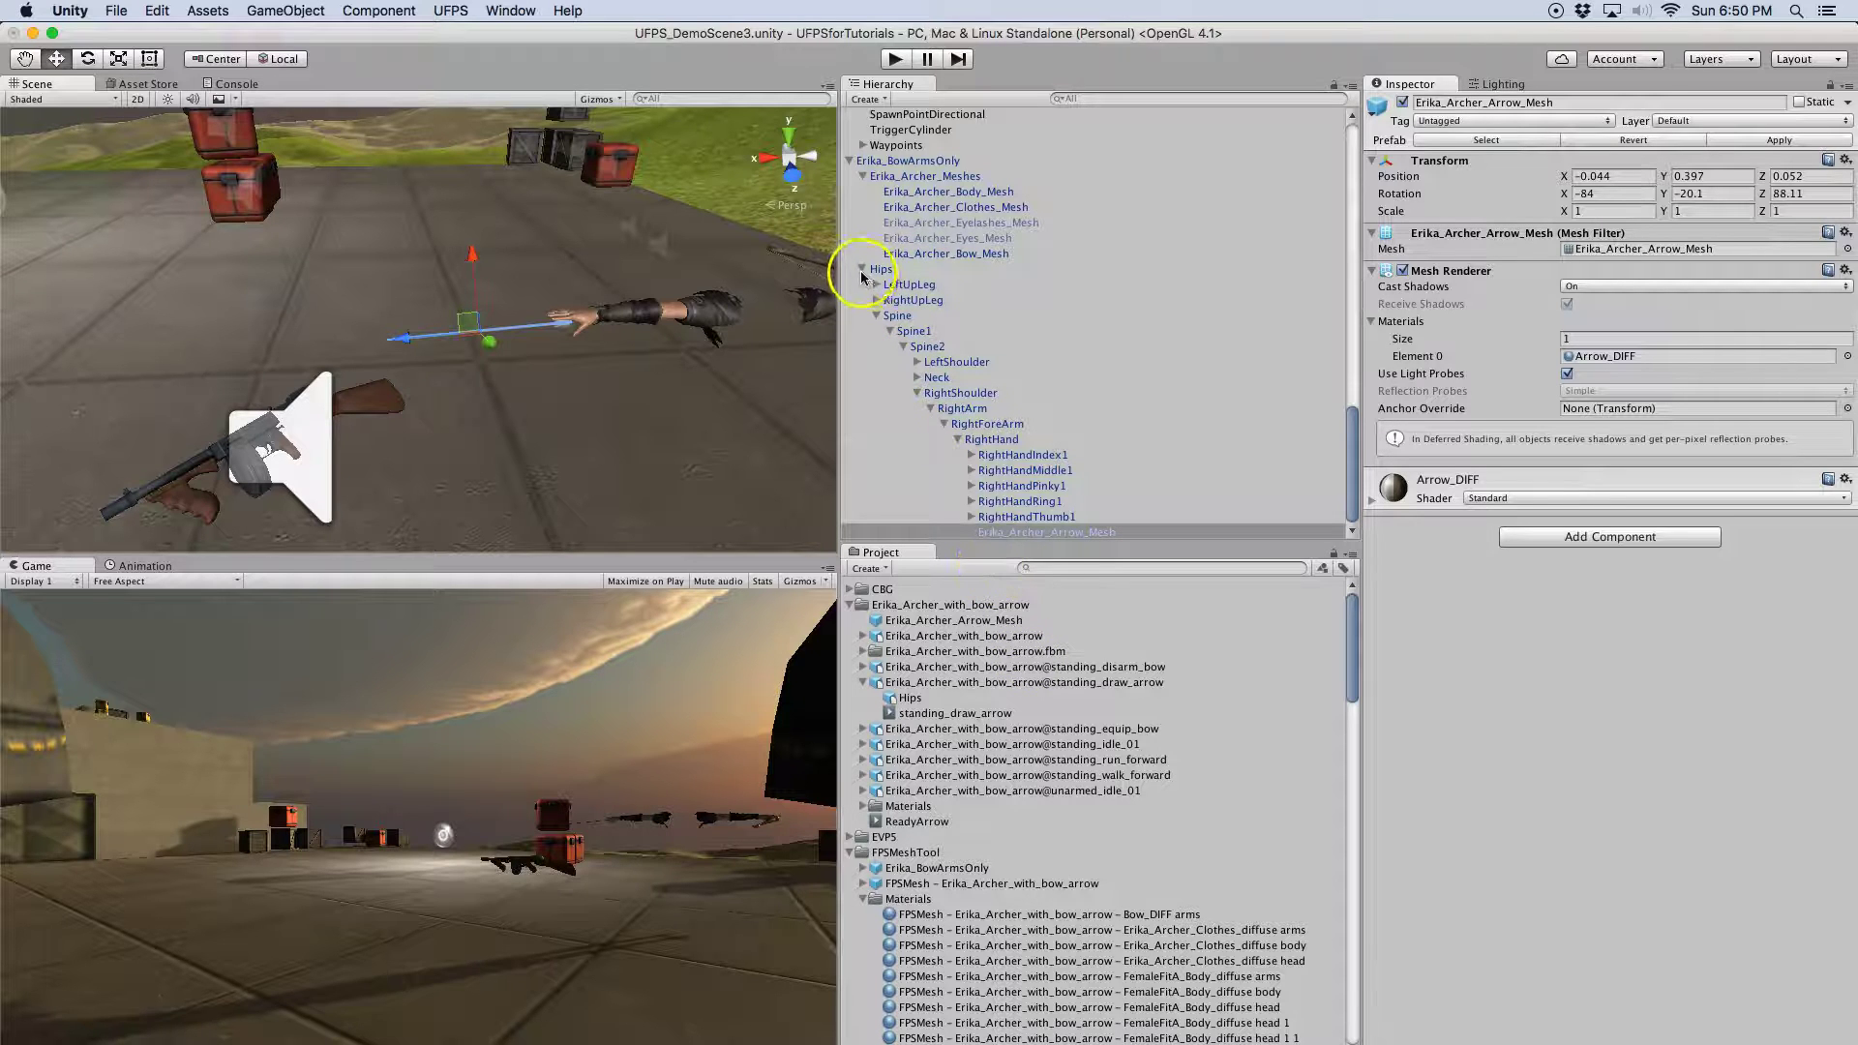
{"action": "left_click", "coordinate": [919, 162]}
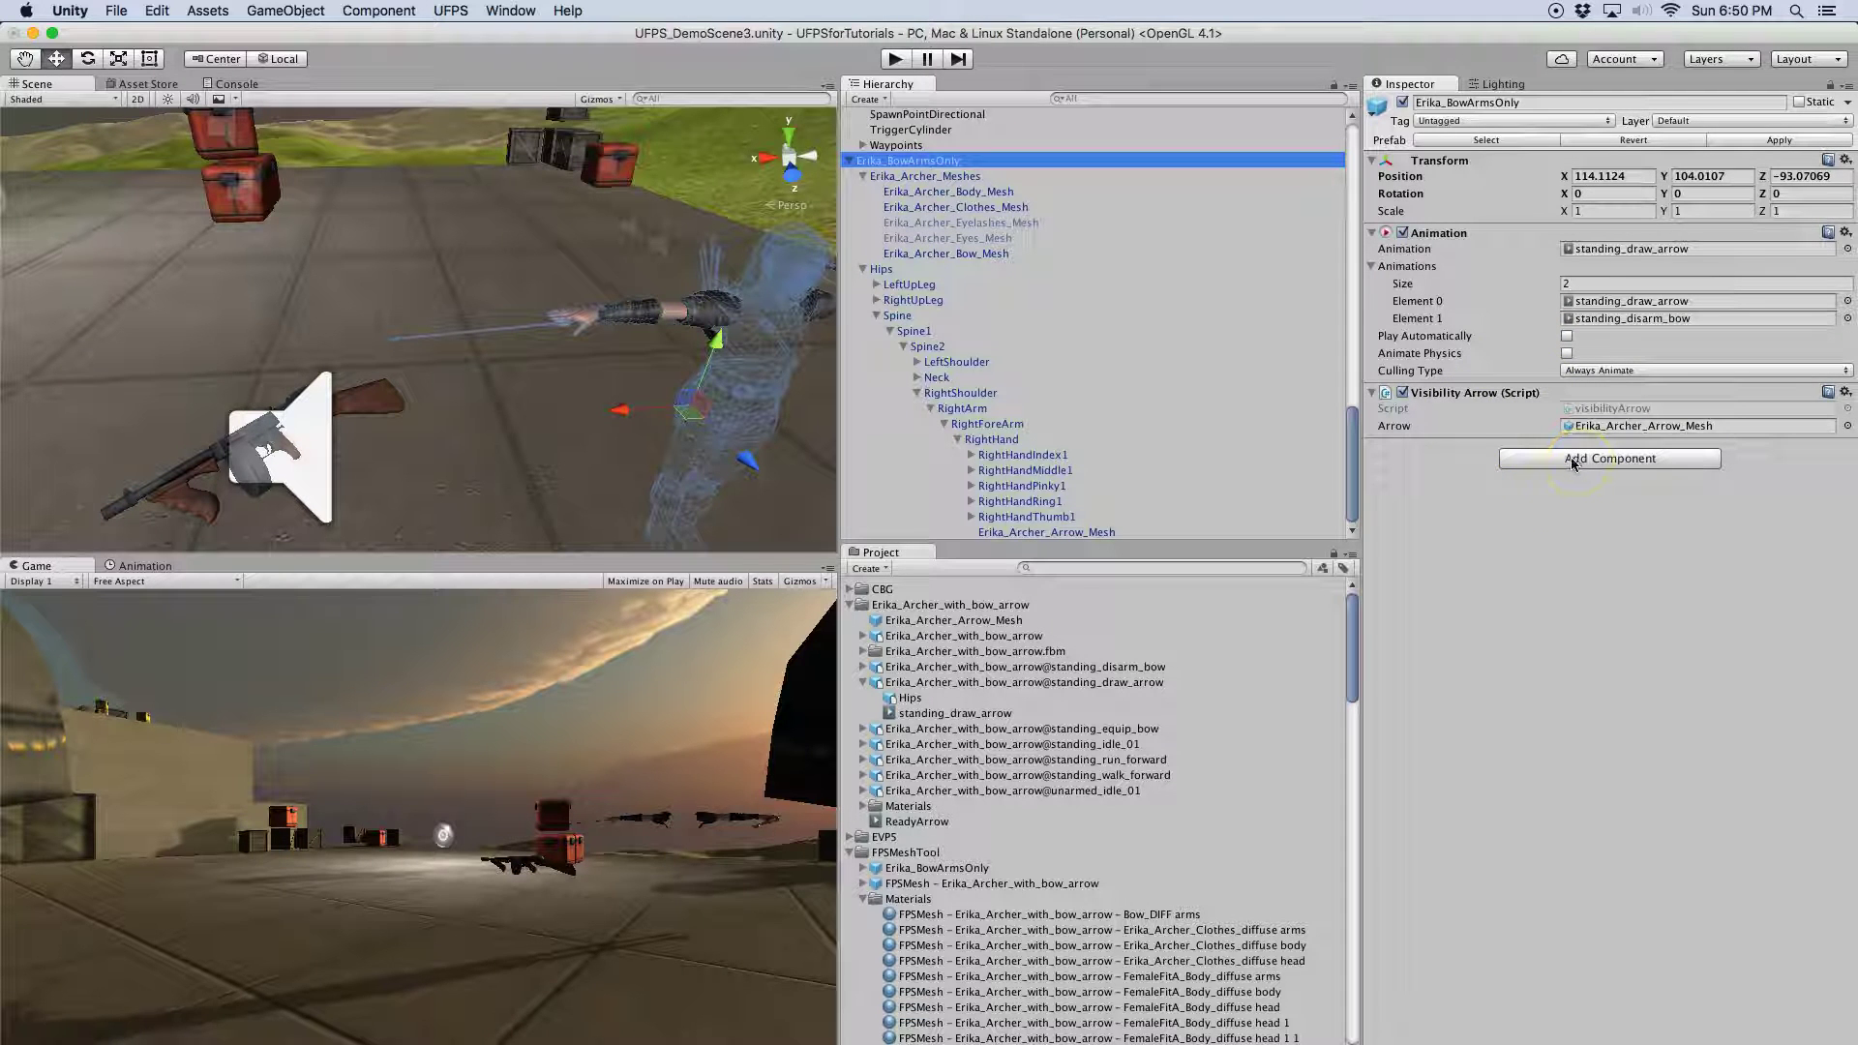
{"action": "left_click", "coordinate": [1636, 252]}
Collapse the Presets, UFPS, RedHawk and FPSMeshTool folders and open the visibilityArrow script
{"action": "left_click", "coordinate": [1592, 437]}
{"action": "left_click", "coordinate": [1609, 411]}
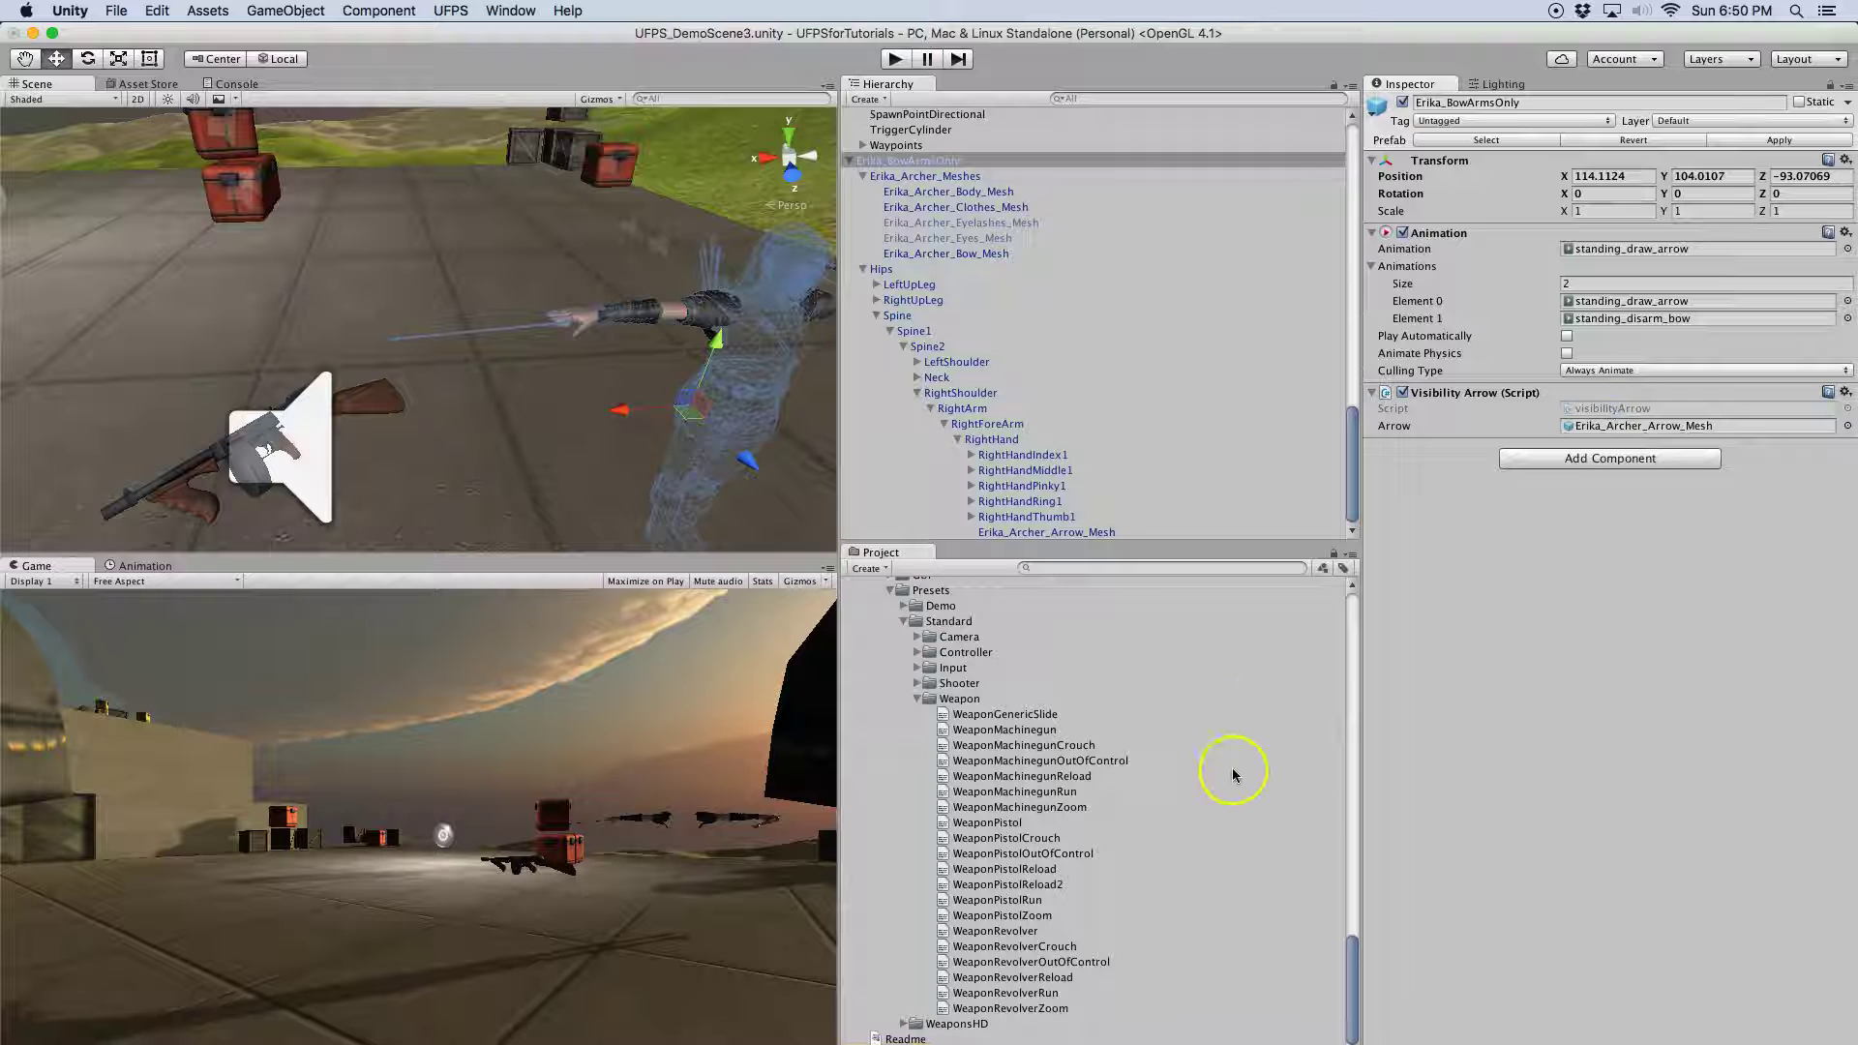
{"action": "scroll", "coordinate": [929, 762], "scroll_direction": "up", "scroll_amount": 10}
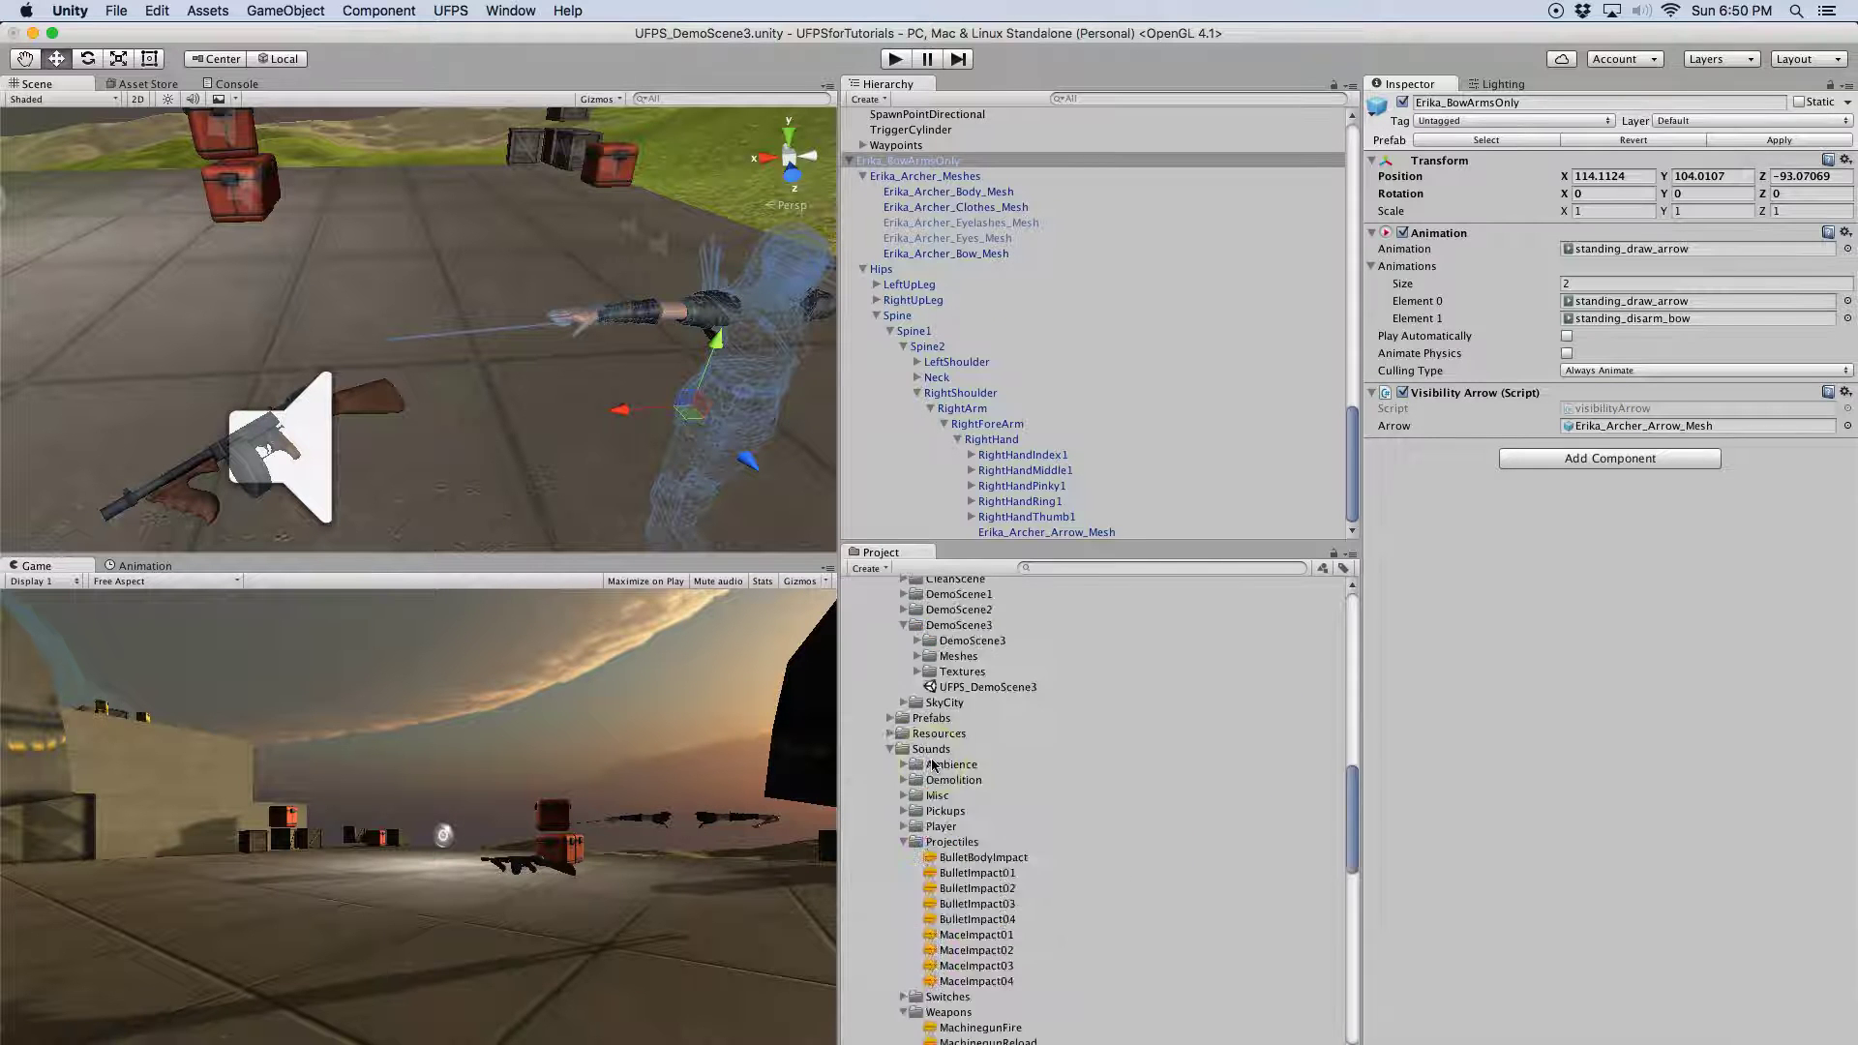
{"action": "scroll", "coordinate": [932, 765], "scroll_direction": "down", "scroll_amount": 10}
{"action": "left_click", "coordinate": [890, 590]}
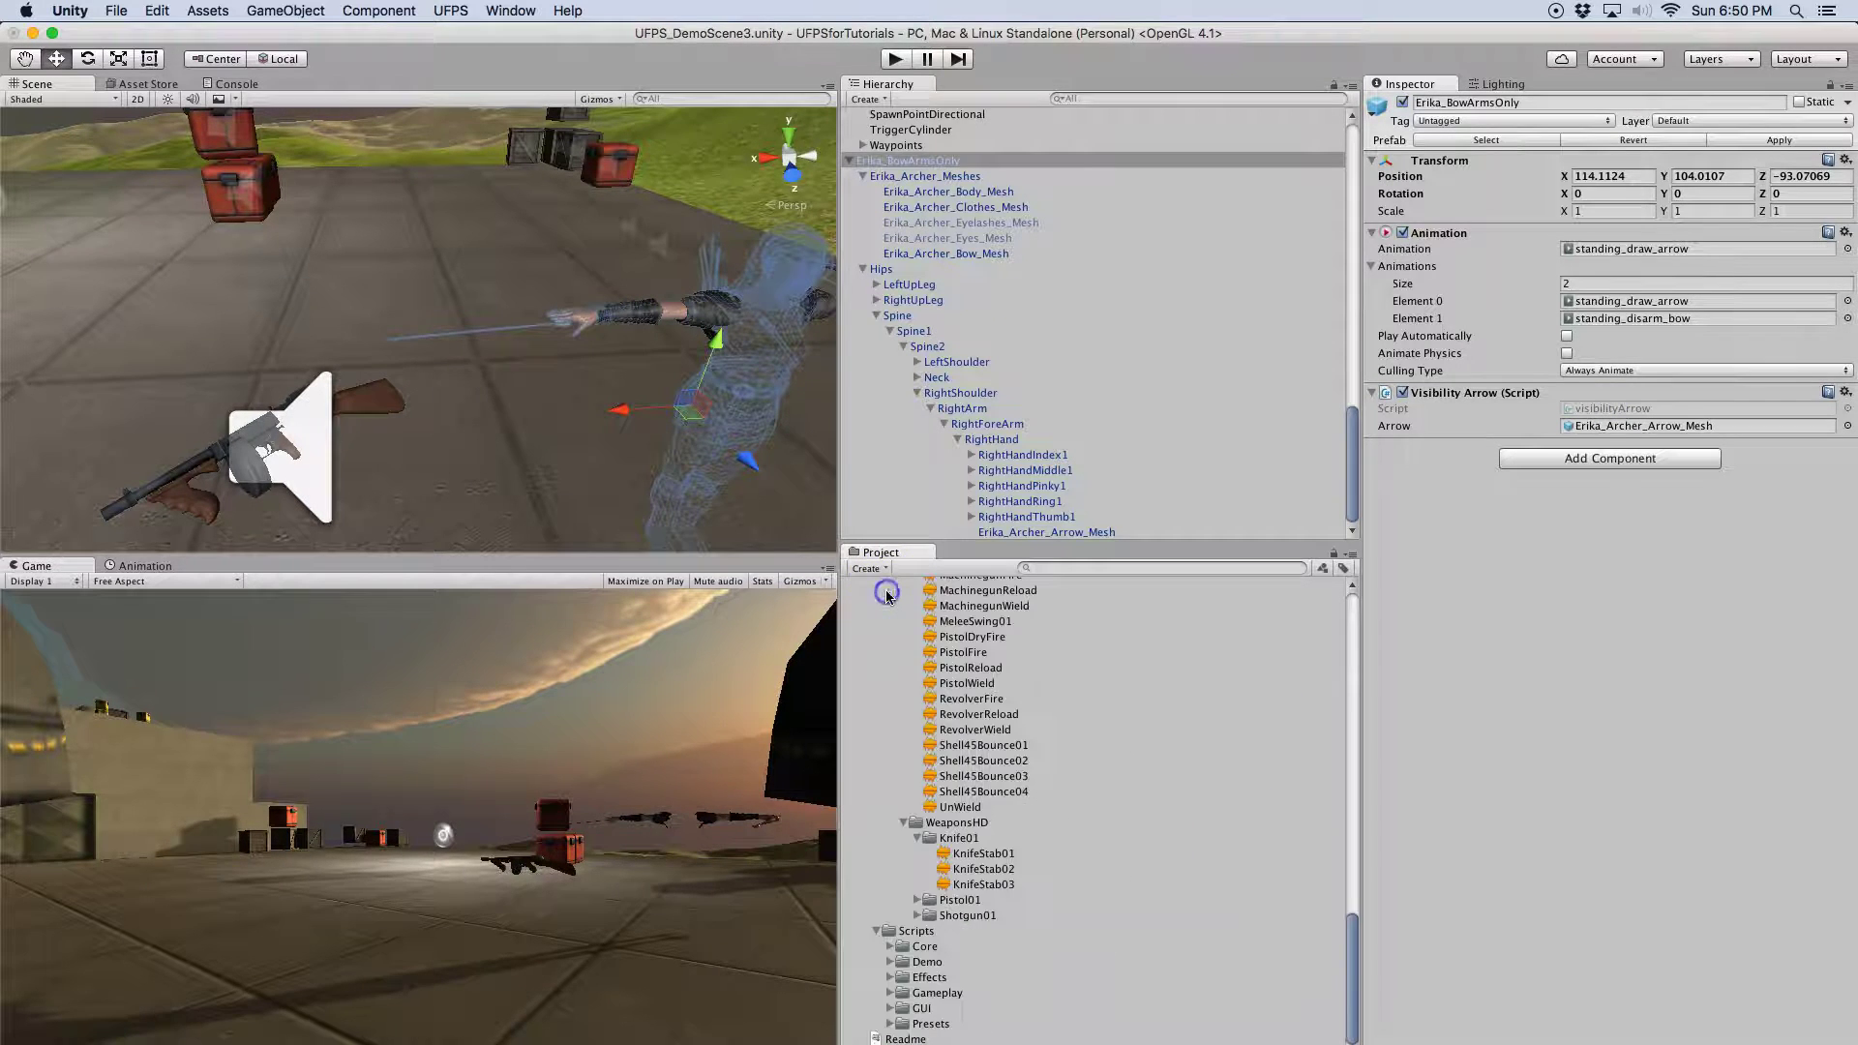
{"action": "scroll", "coordinate": [947, 825], "scroll_direction": "up", "scroll_amount": 10}
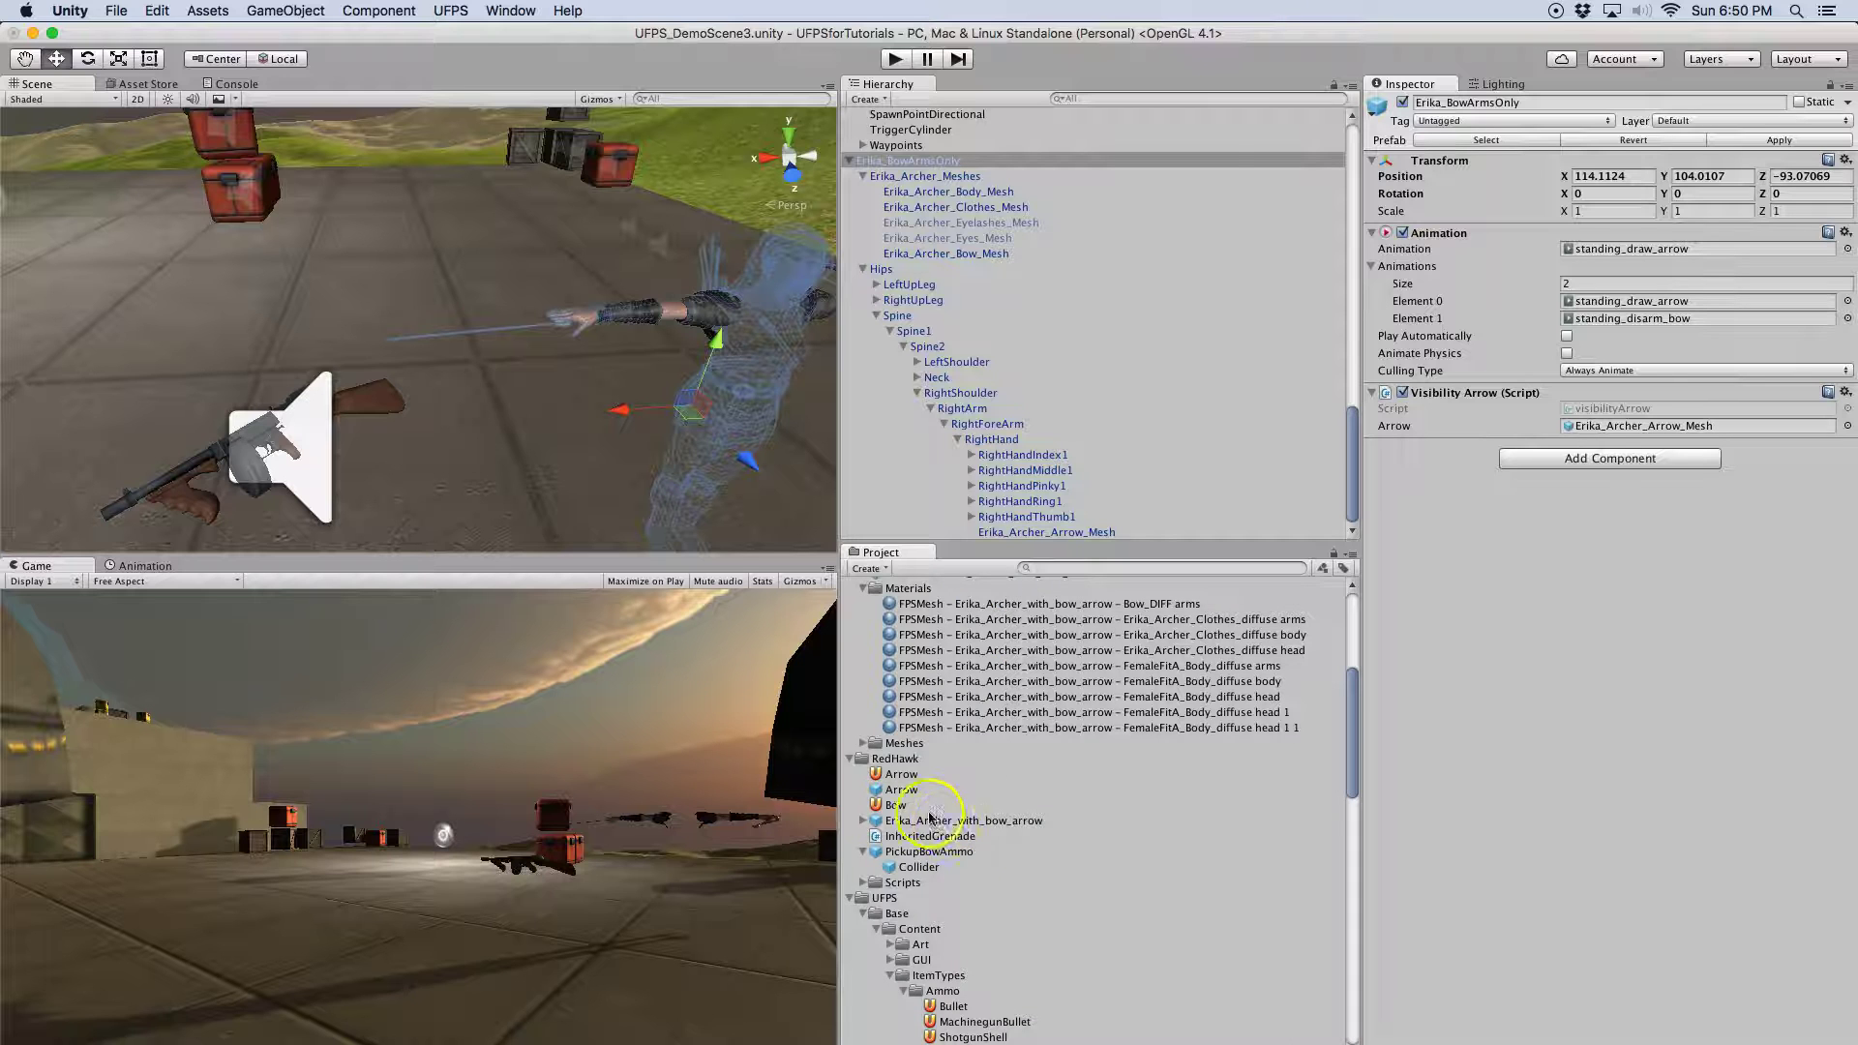
{"action": "left_click", "coordinate": [851, 895]}
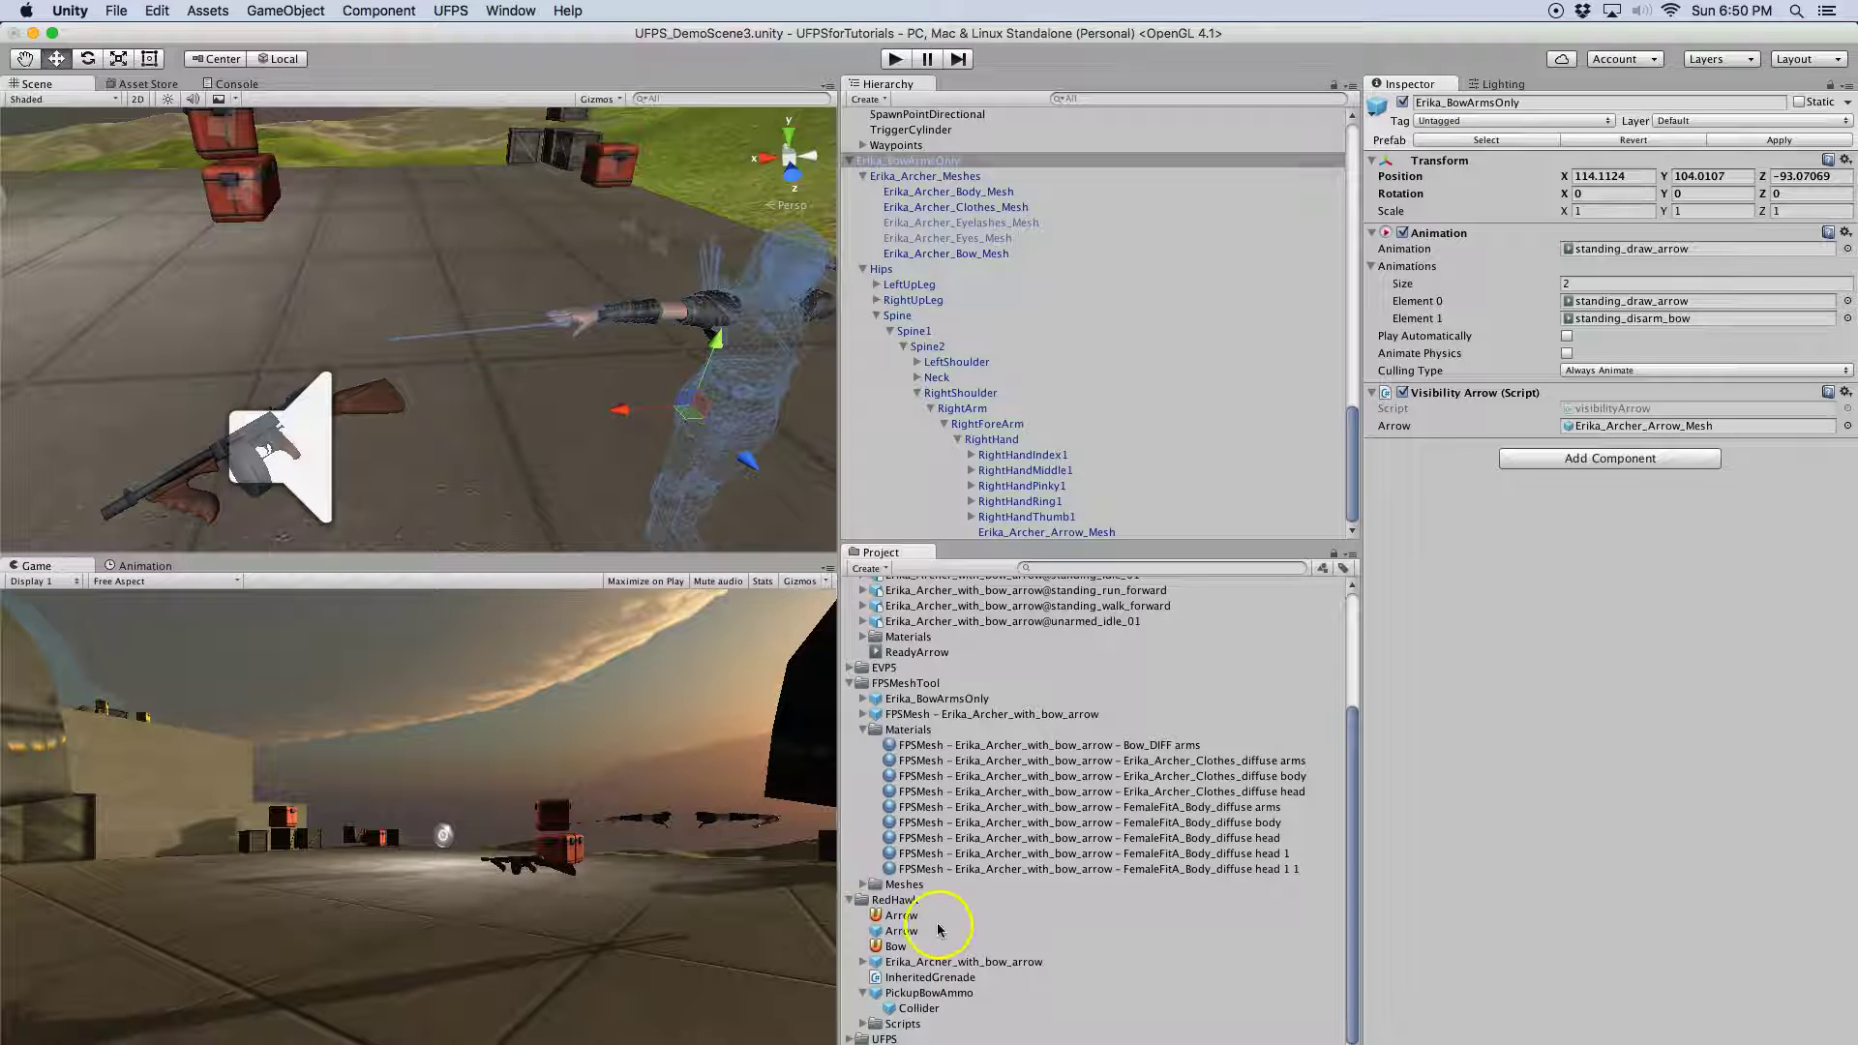
{"action": "left_click", "coordinate": [851, 900]}
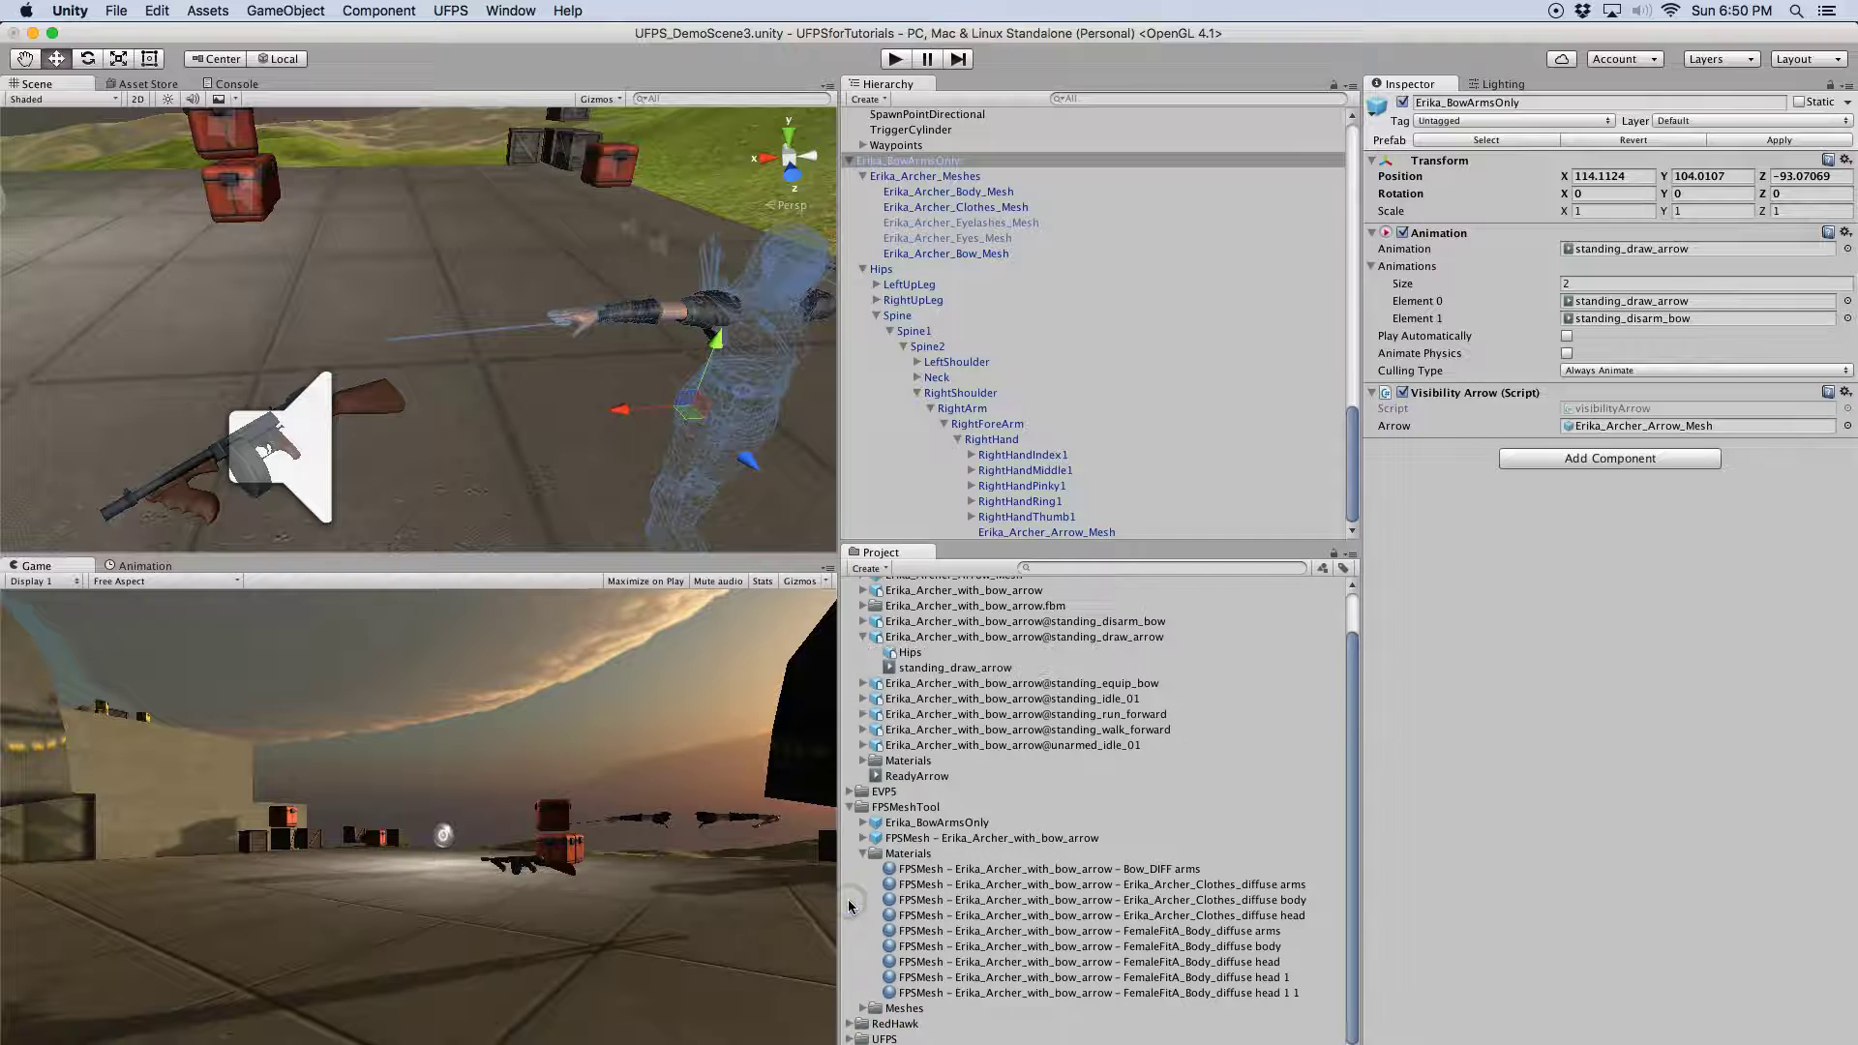
{"action": "left_click", "coordinate": [849, 807]}
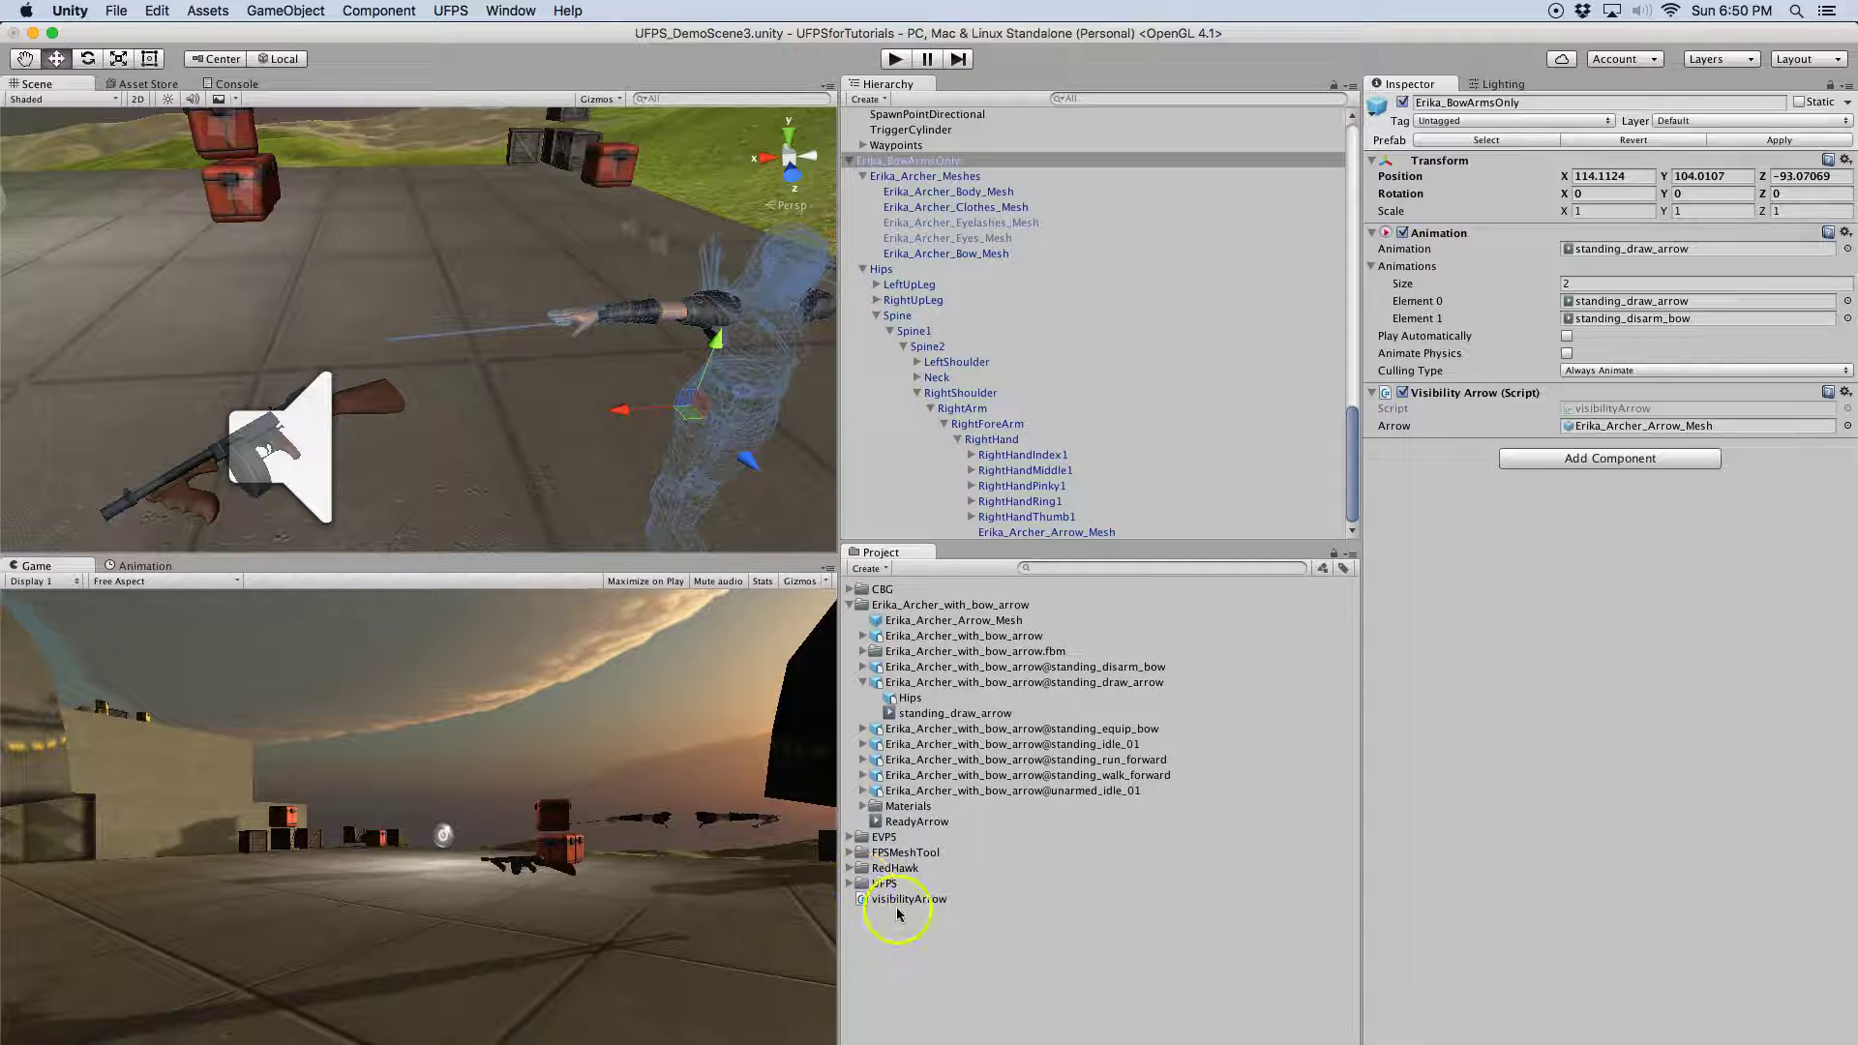
{"action": "left_click", "coordinate": [900, 899]}
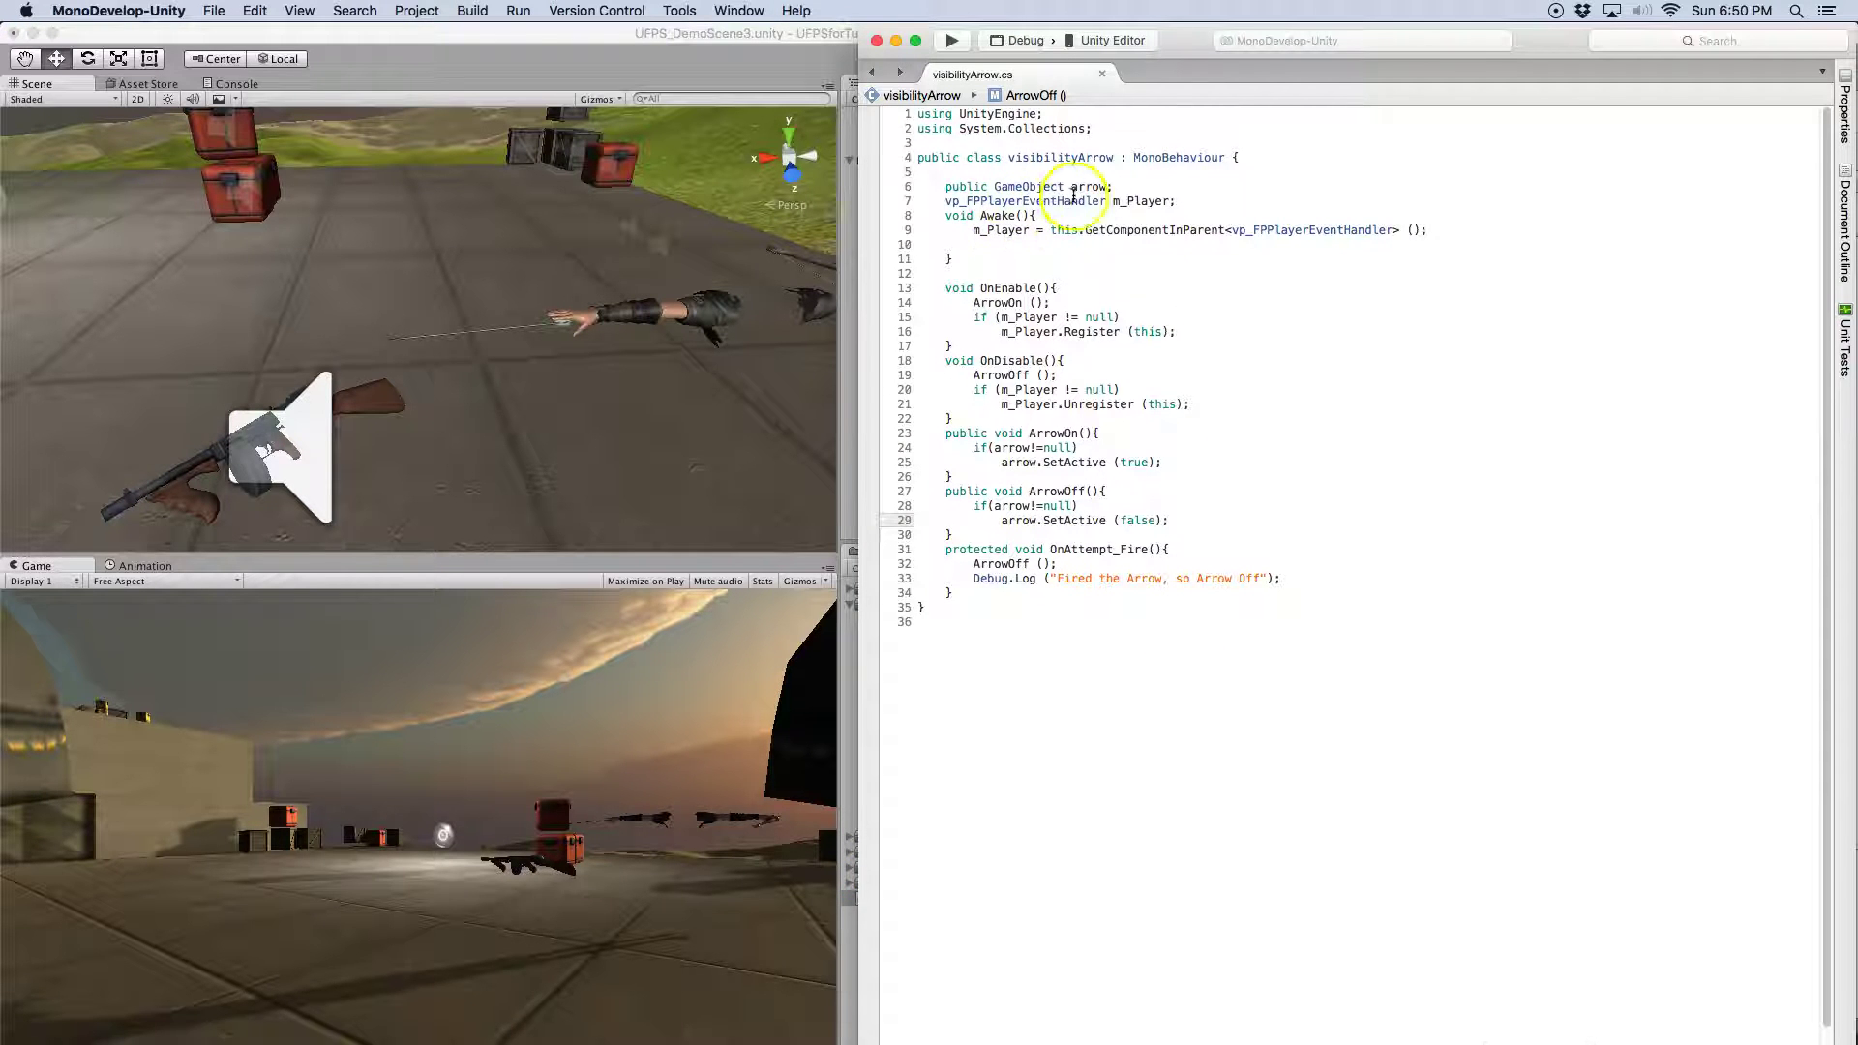
{"action": "left_click_drag", "start_coordinate": [1114, 187], "coordinate": [957, 186]}
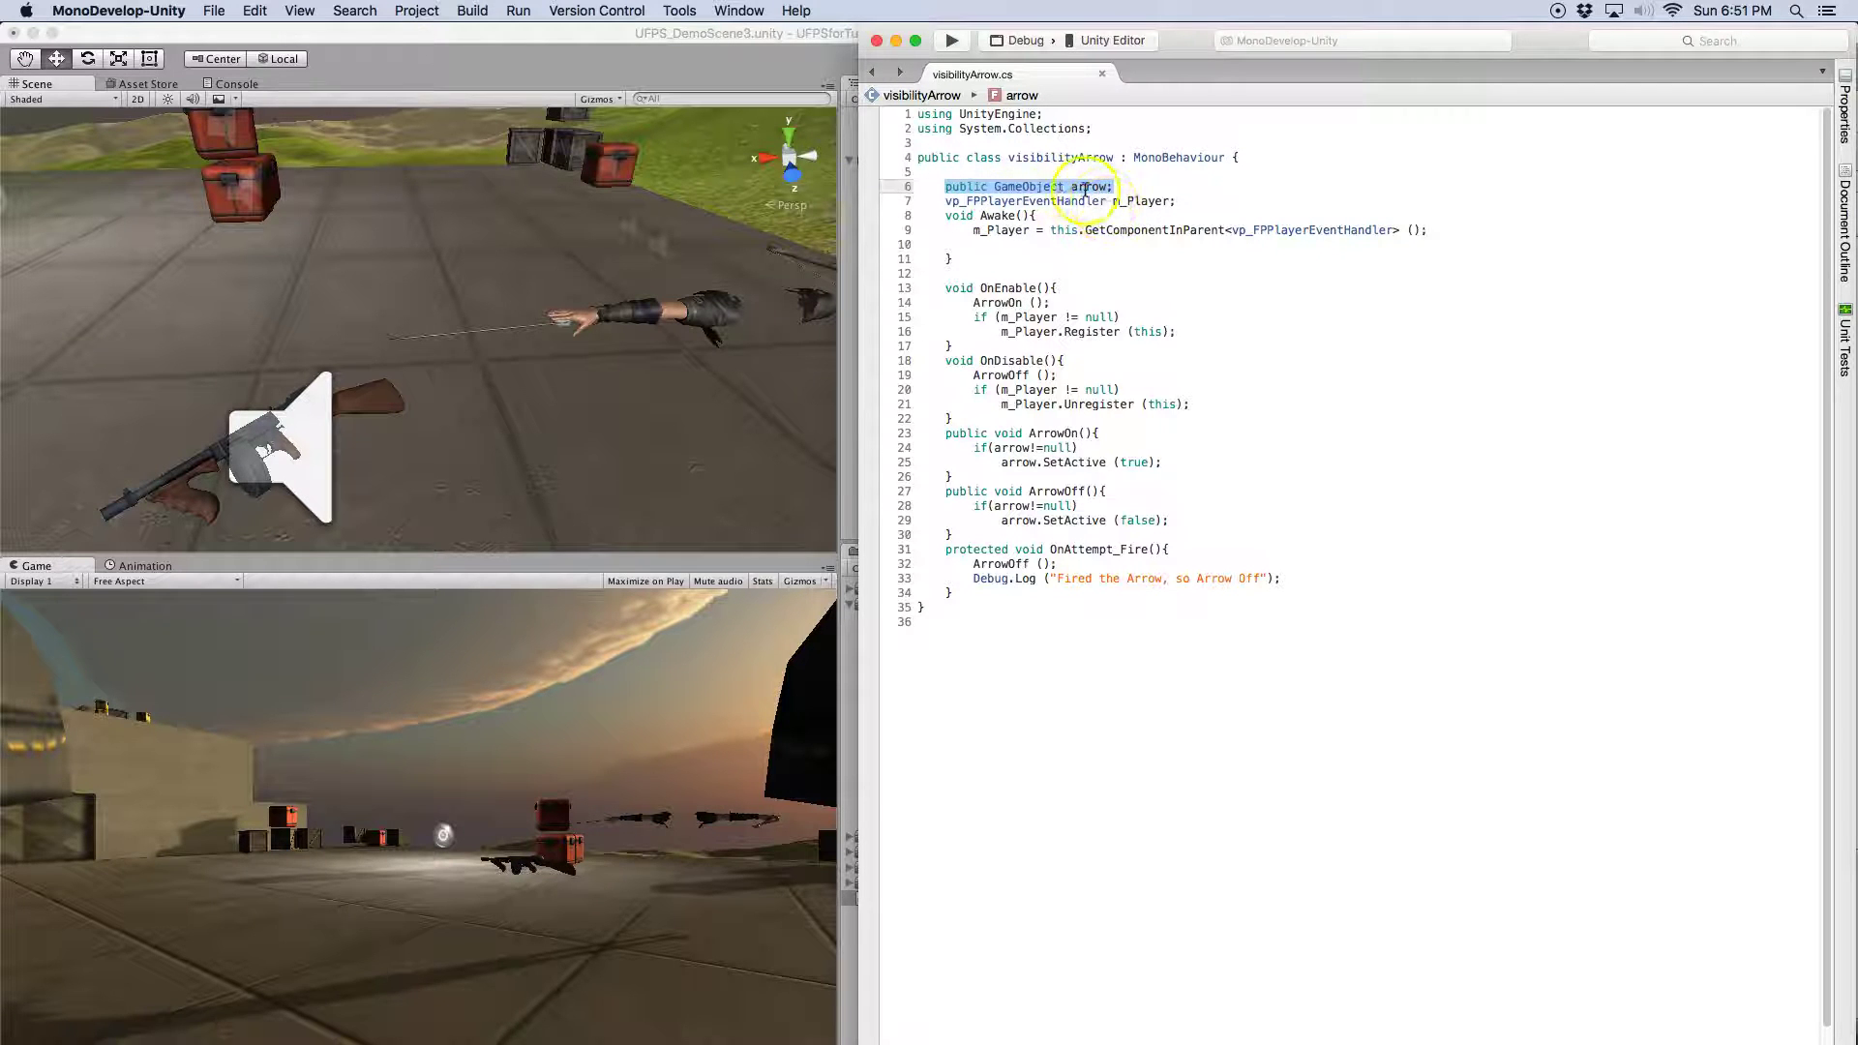
{"action": "mouse_move", "coordinate": [1102, 200]}
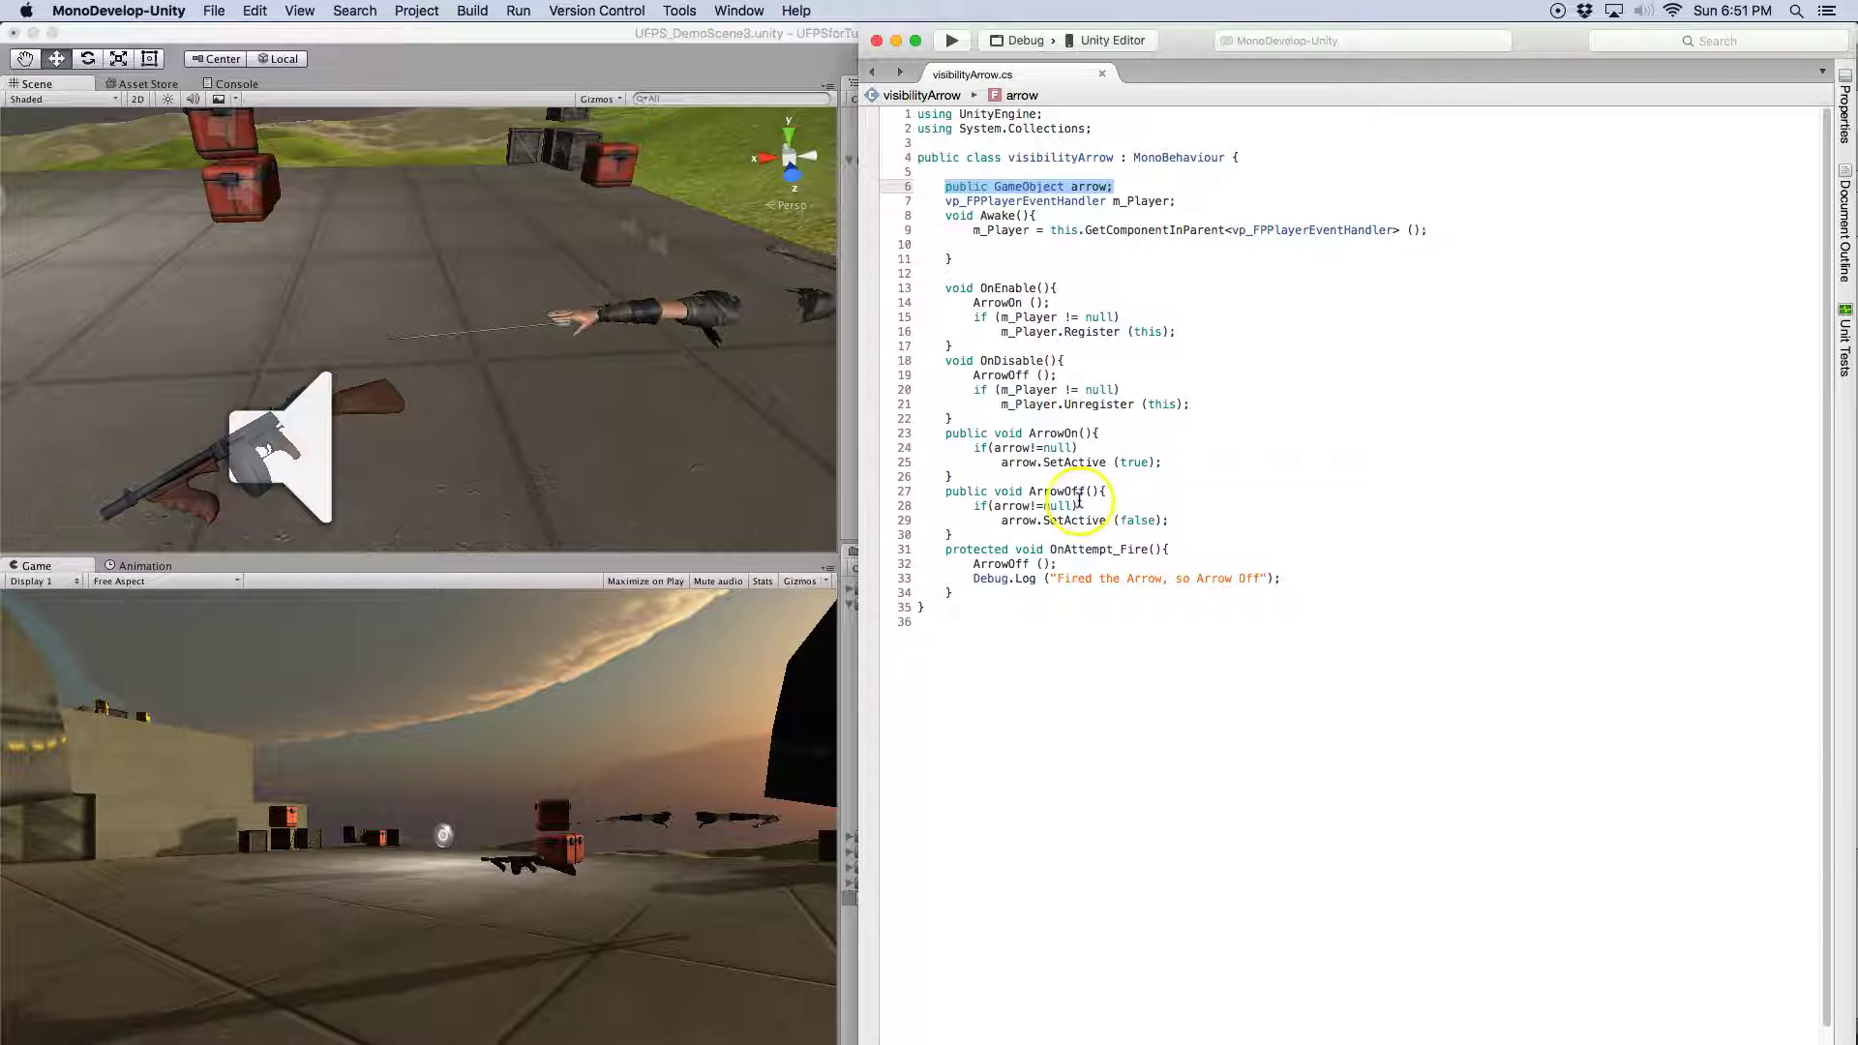
{"action": "left_click", "coordinate": [1088, 548]}
{"action": "left_click_drag", "start_coordinate": [1088, 549], "coordinate": [1144, 543]}
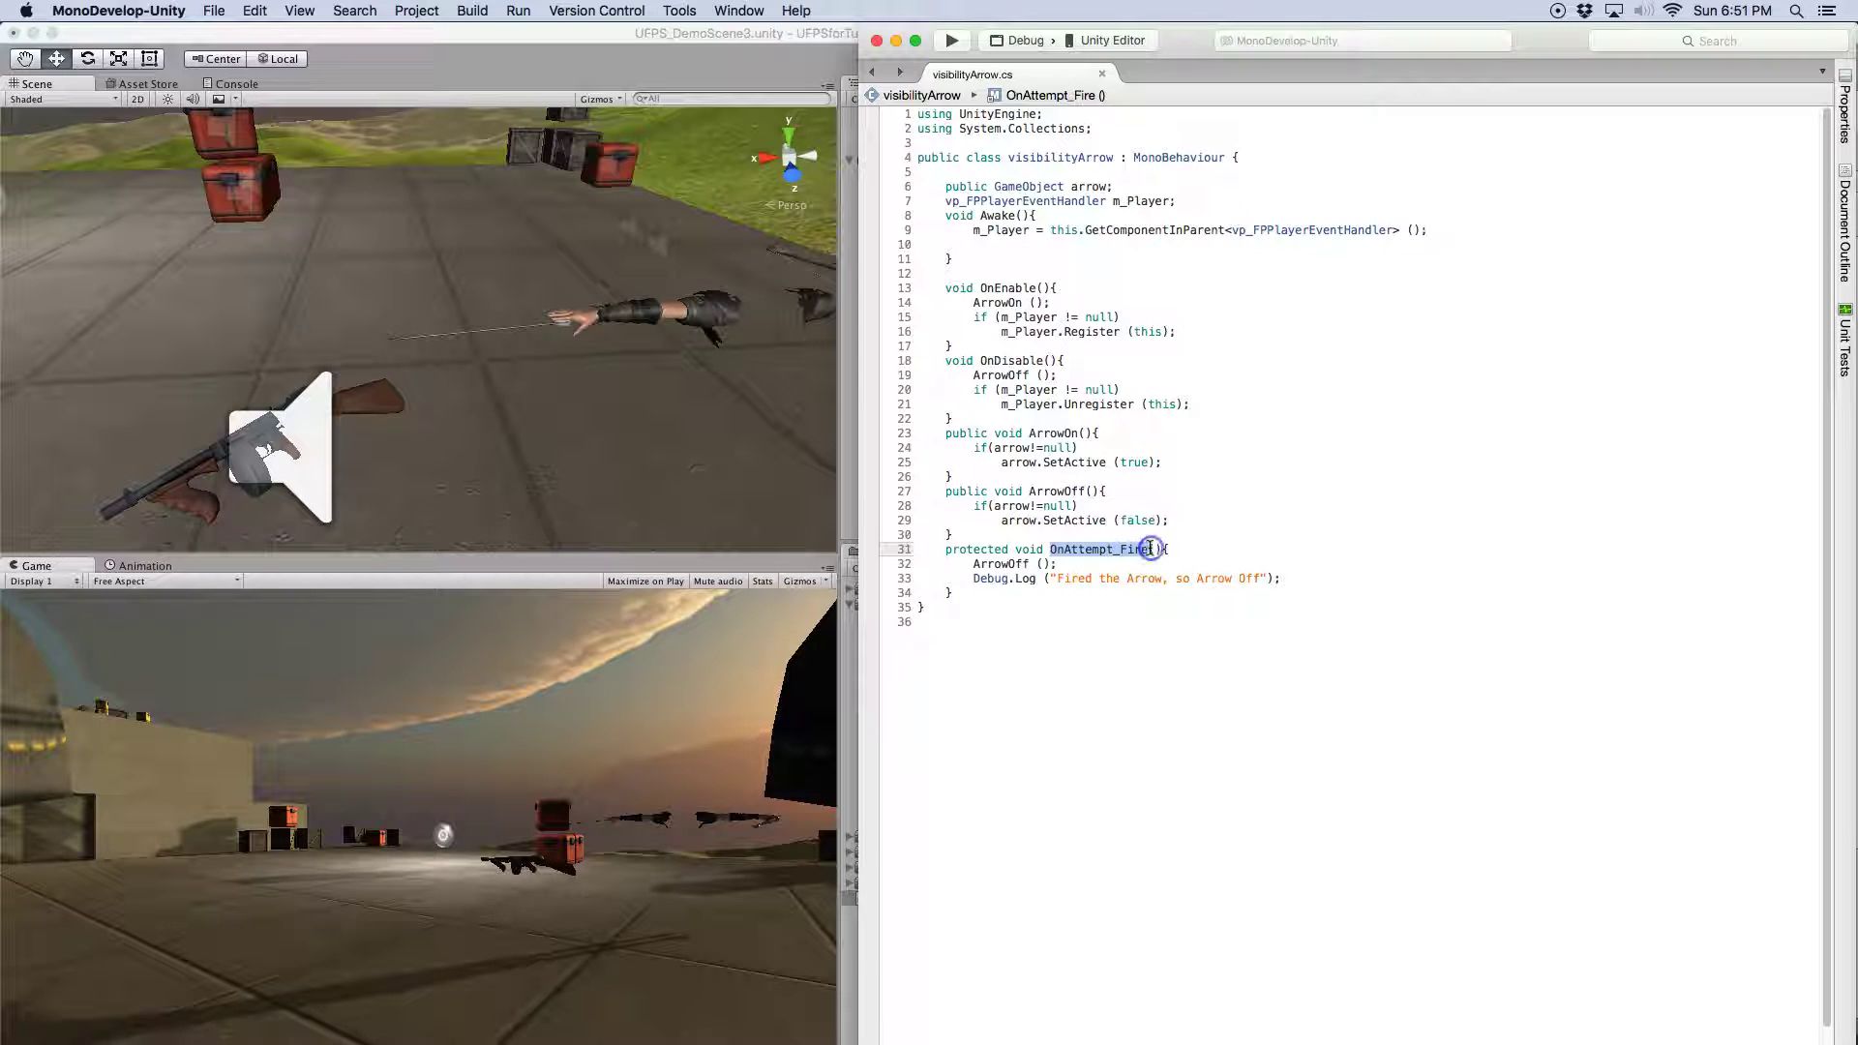
{"action": "left_click", "coordinate": [998, 287]}
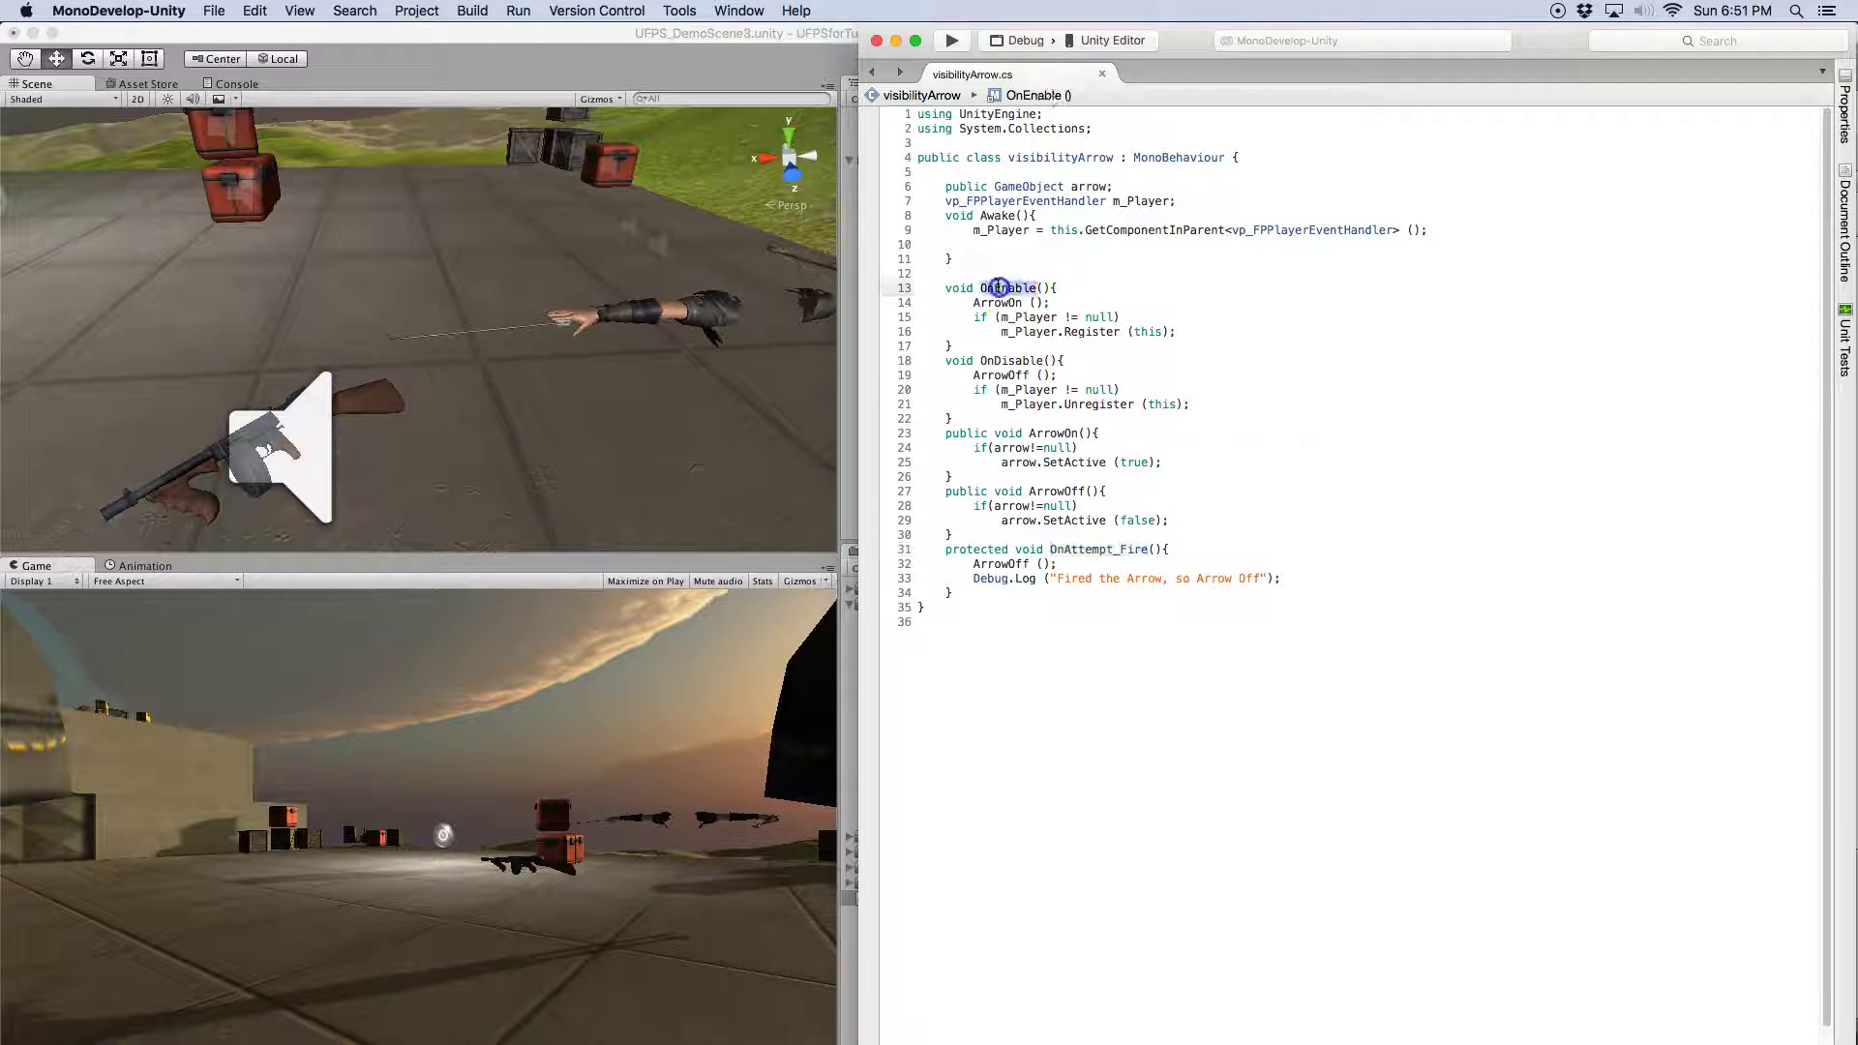
{"action": "double_click", "coordinate": [998, 287]}
{"action": "left_click", "coordinate": [1002, 302]}
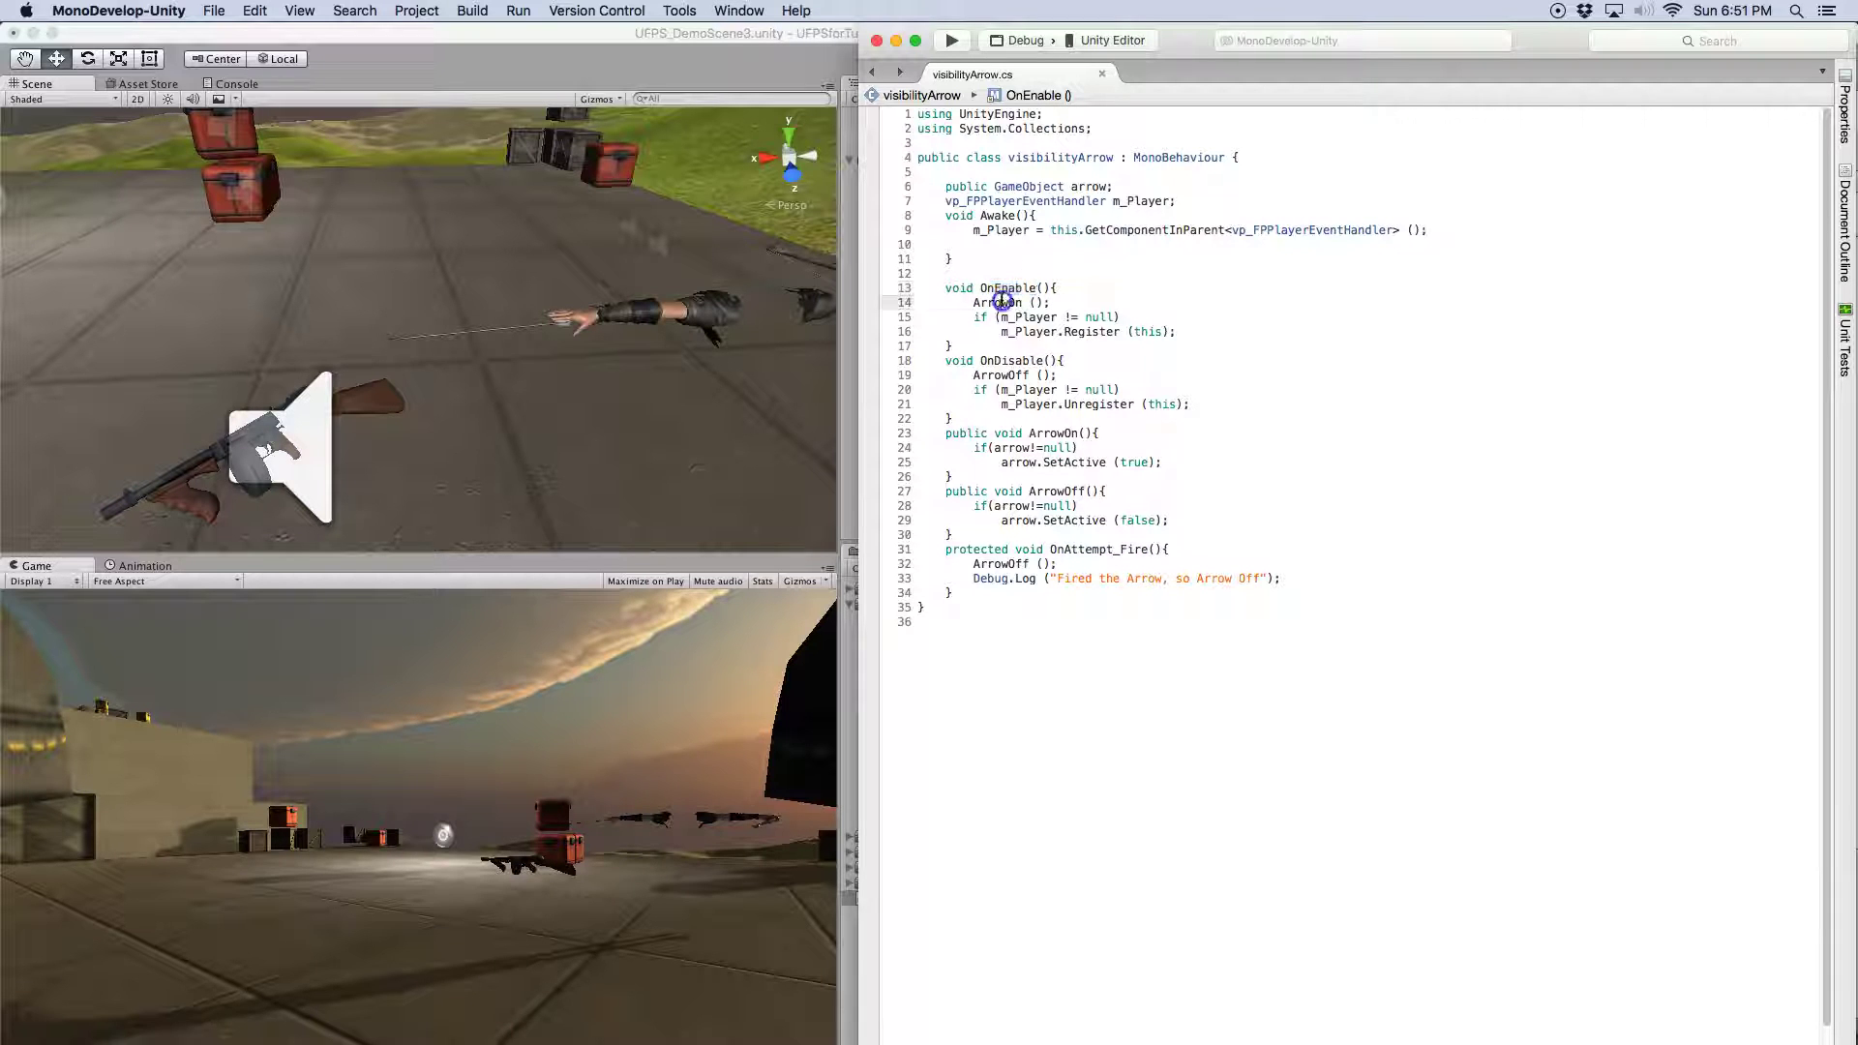
{"action": "left_click", "coordinate": [1018, 360]}
{"action": "double_click", "coordinate": [1018, 360]}
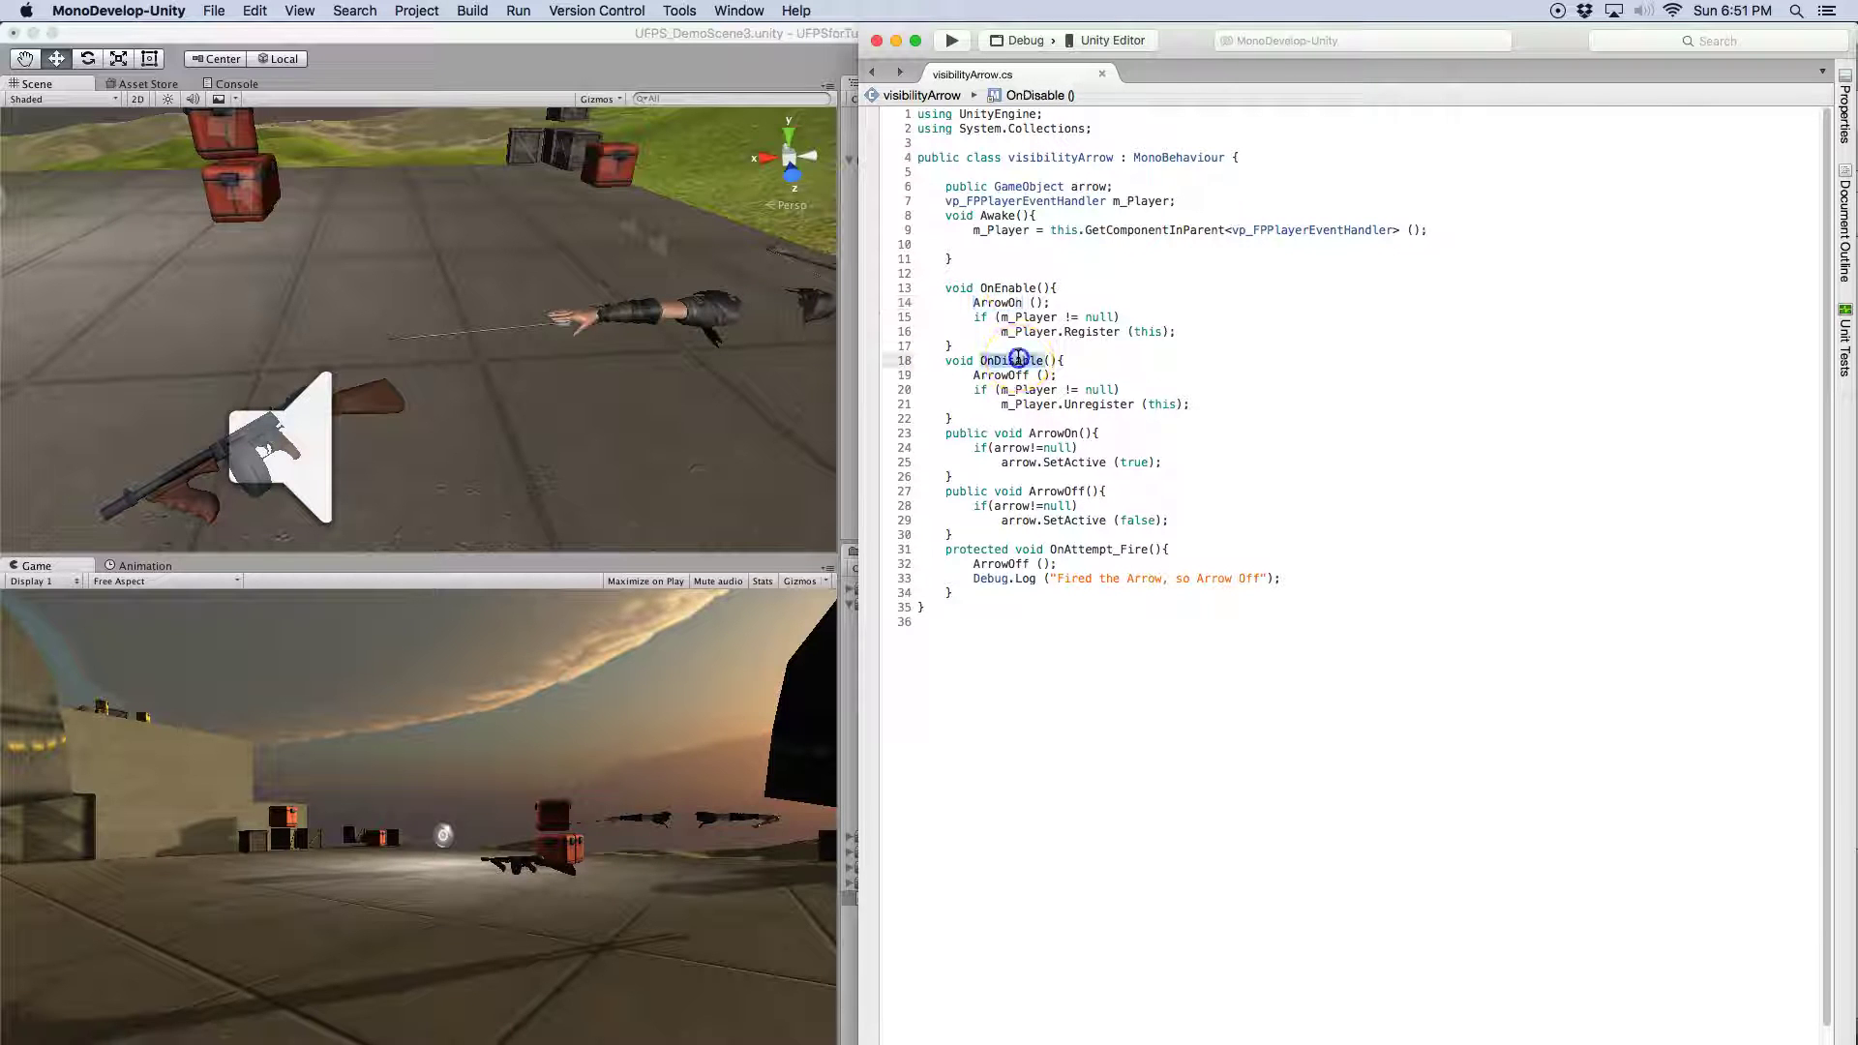
{"action": "double_click", "coordinate": [1010, 375]}
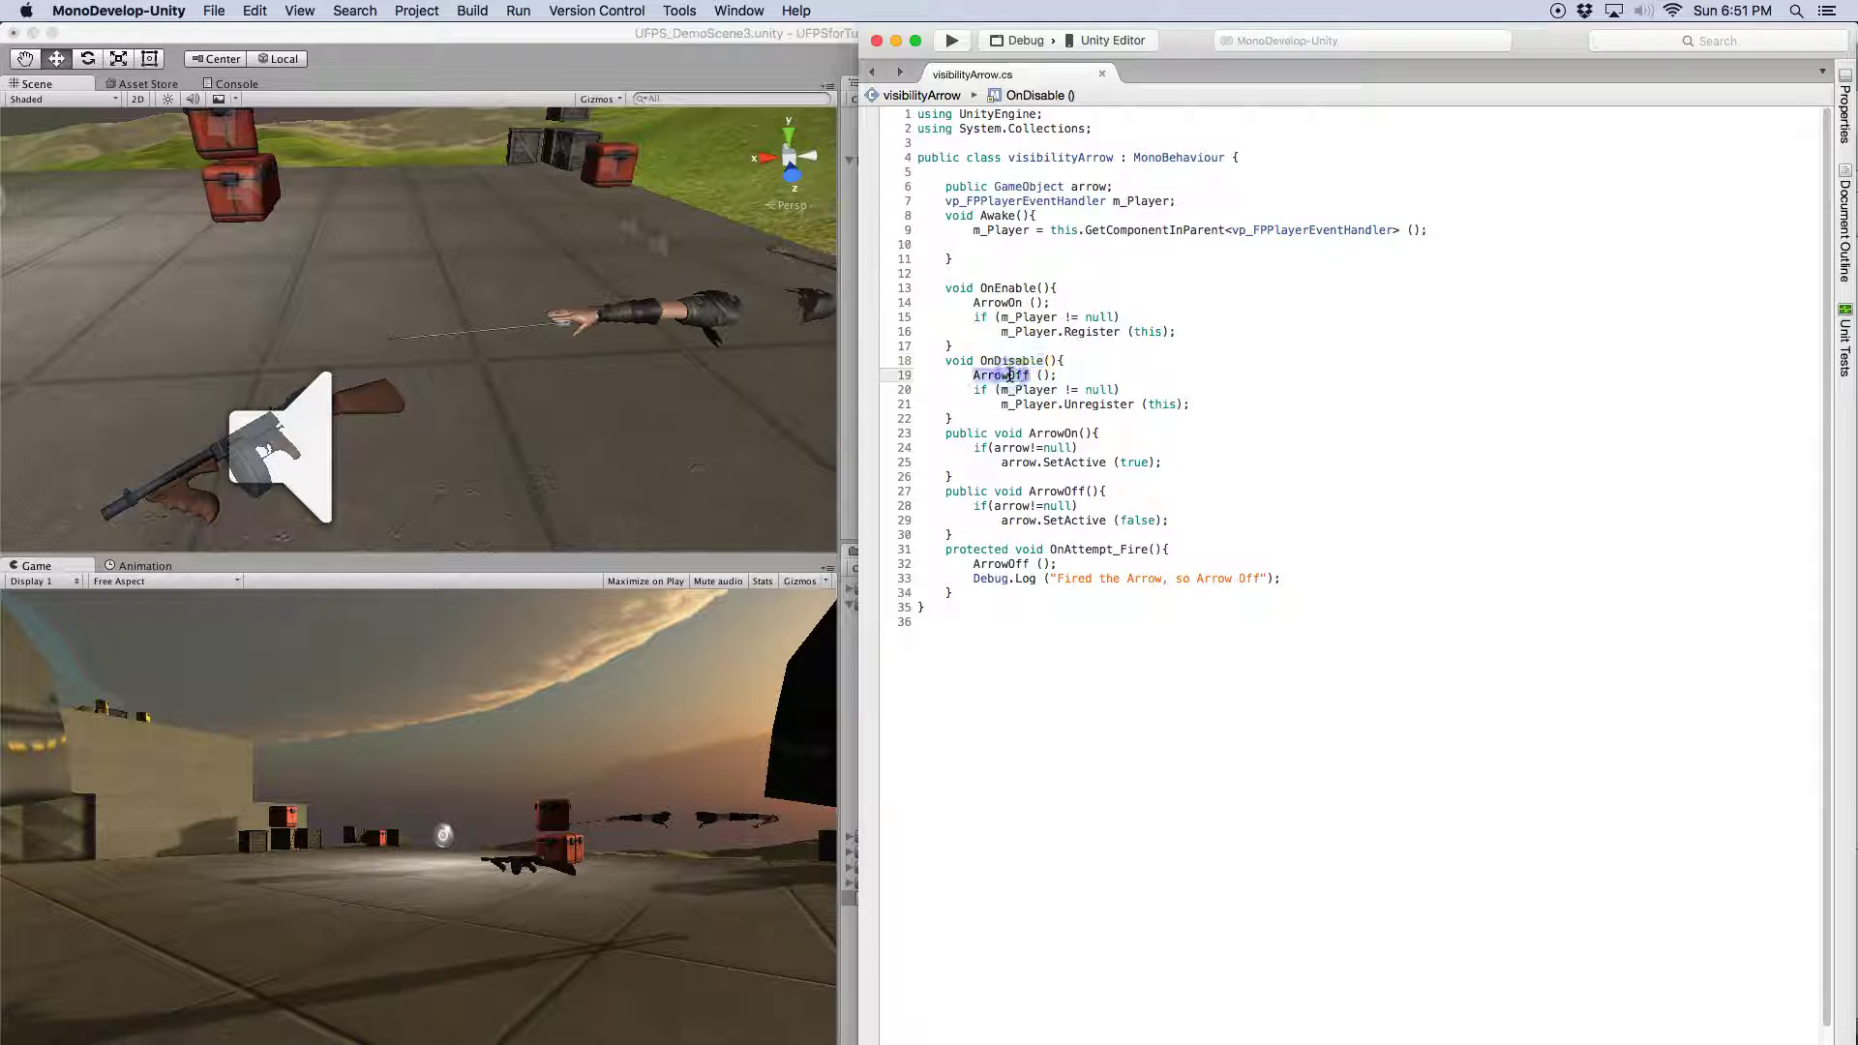
{"action": "double_click", "coordinate": [1055, 432]}
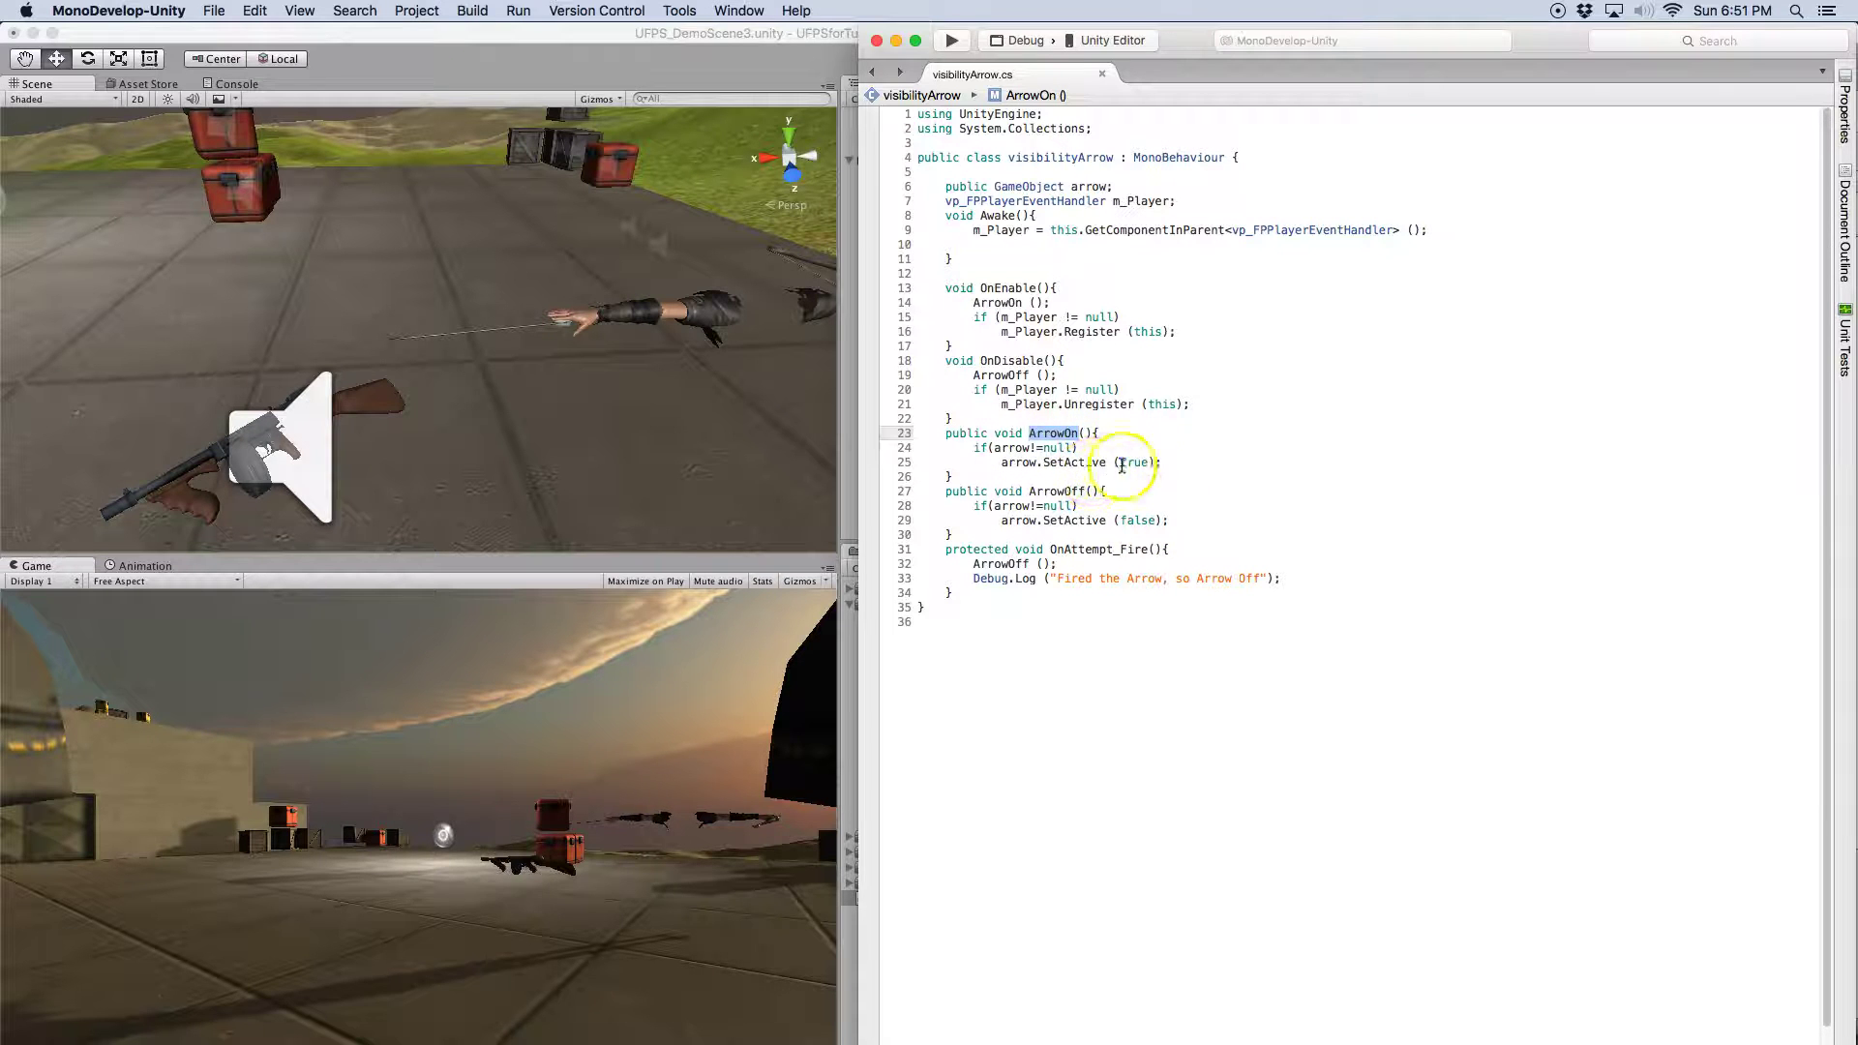
{"action": "mouse_move", "coordinate": [1137, 465]}
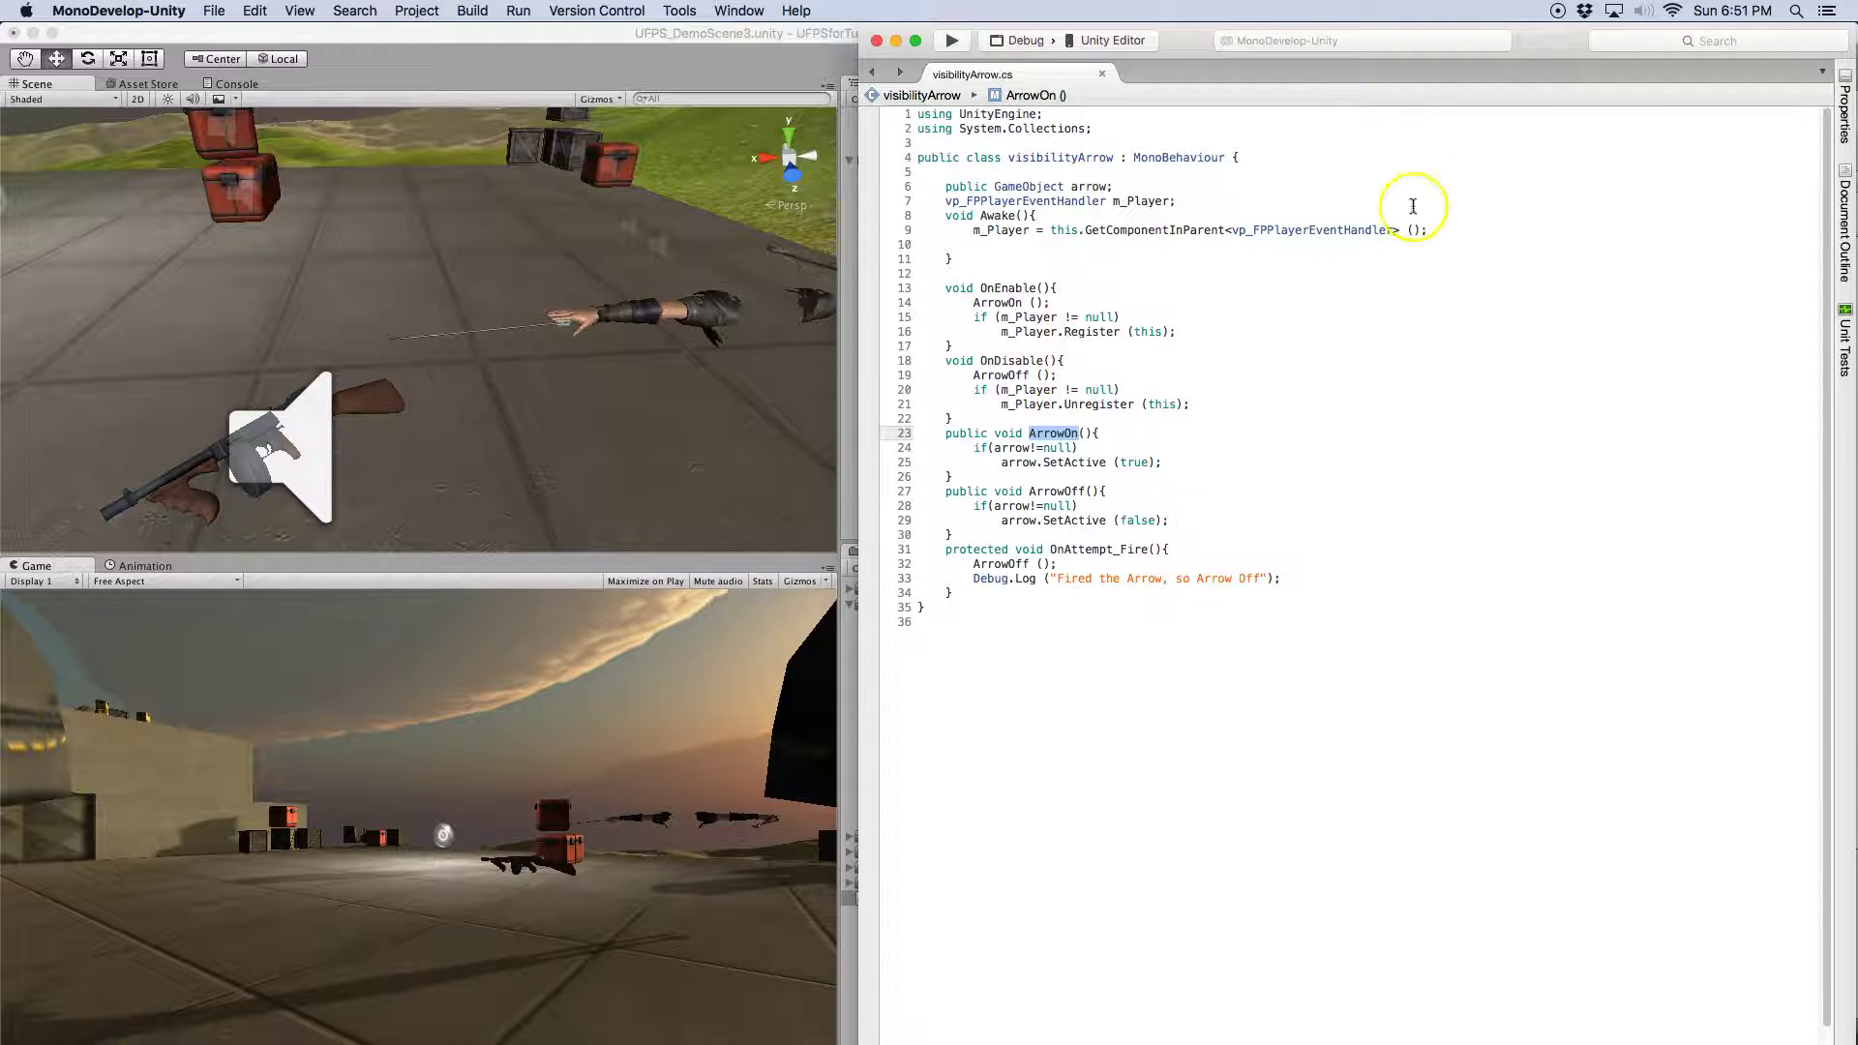
Back in Unity, select Erika_BowArmsOnly and open the Animation window
{"action": "left_click", "coordinate": [722, 60]}
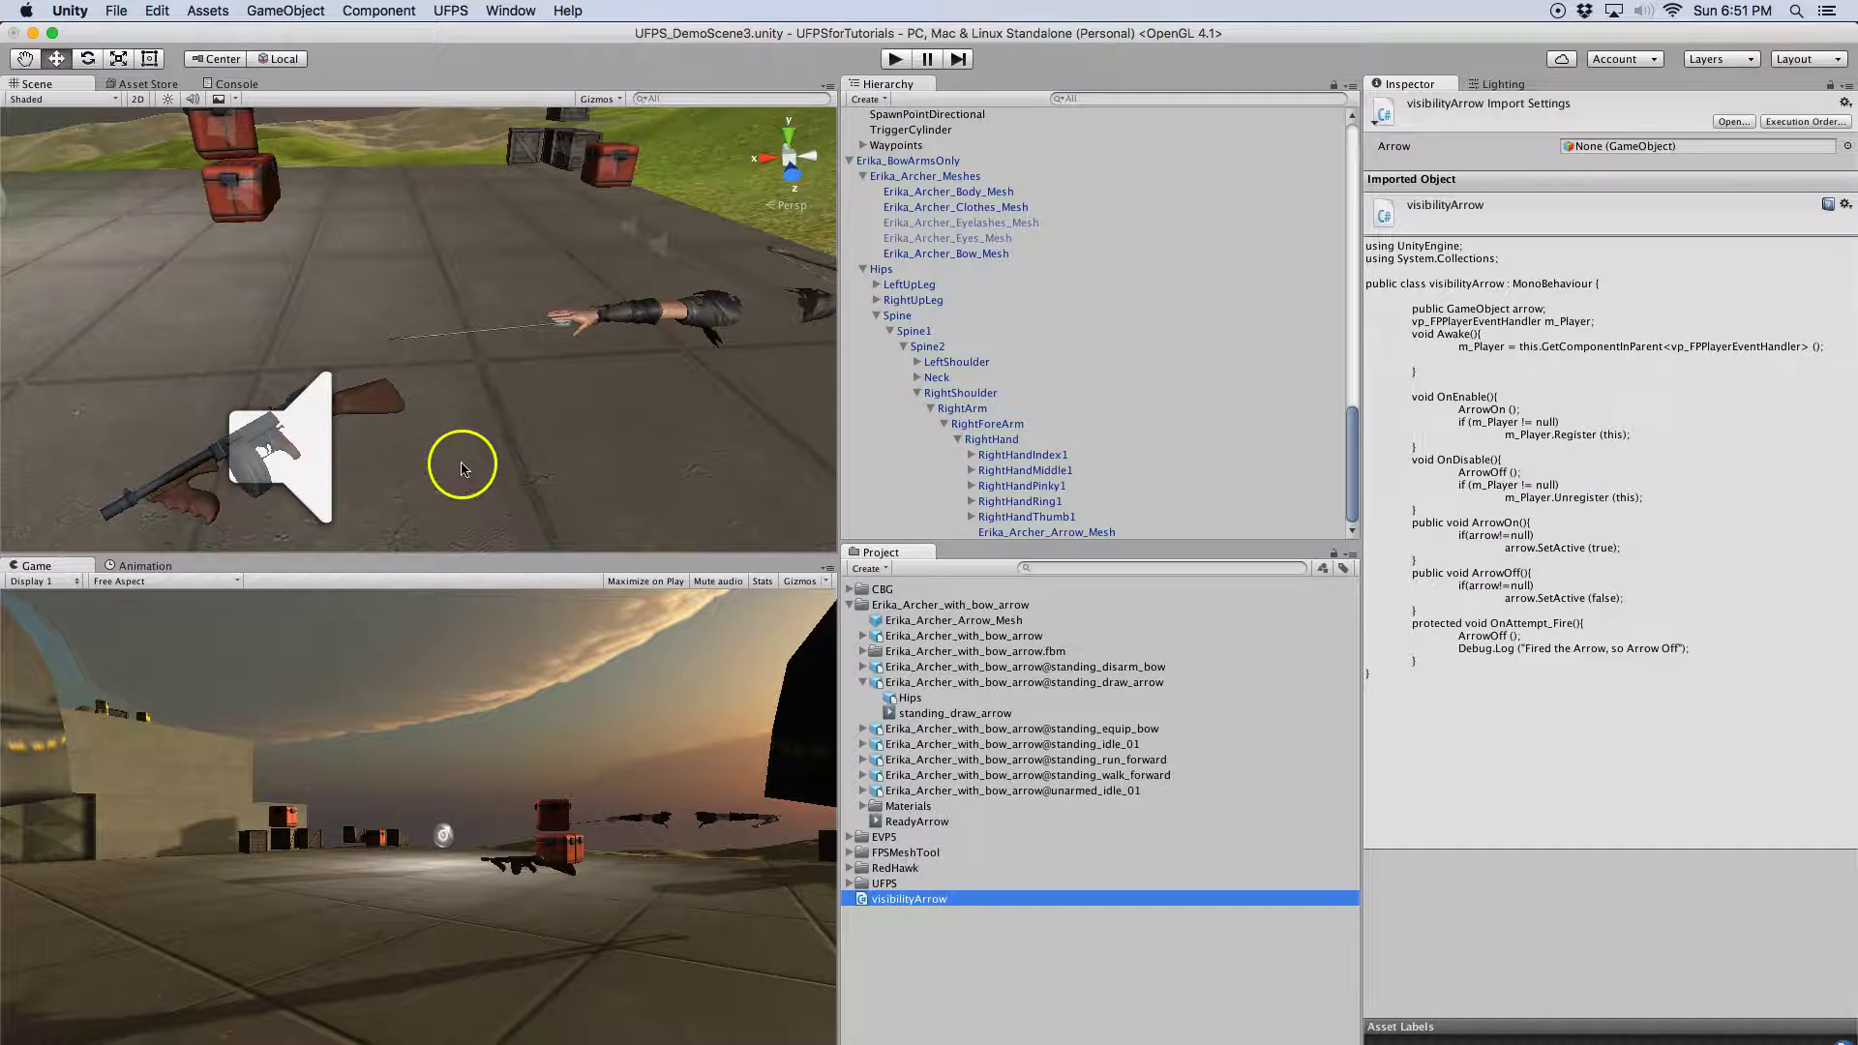
{"action": "left_click", "coordinate": [924, 161]}
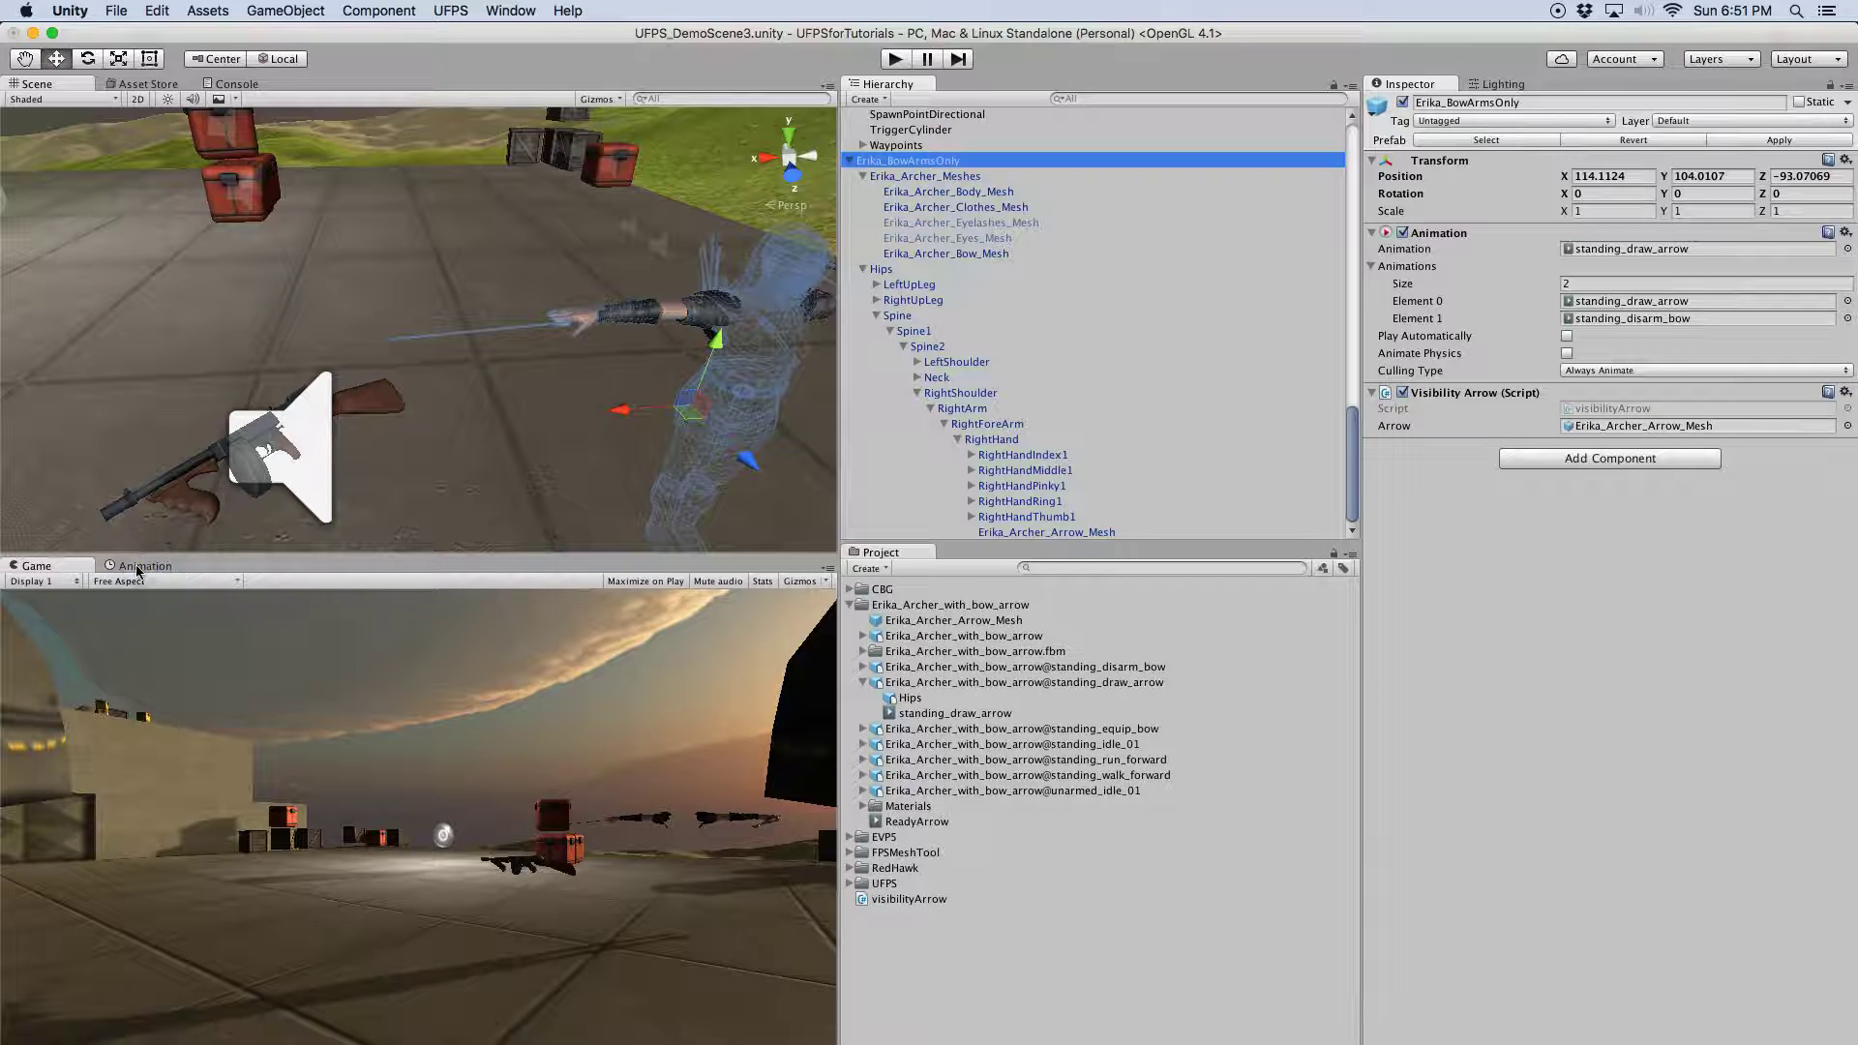
{"action": "left_click", "coordinate": [142, 566]}
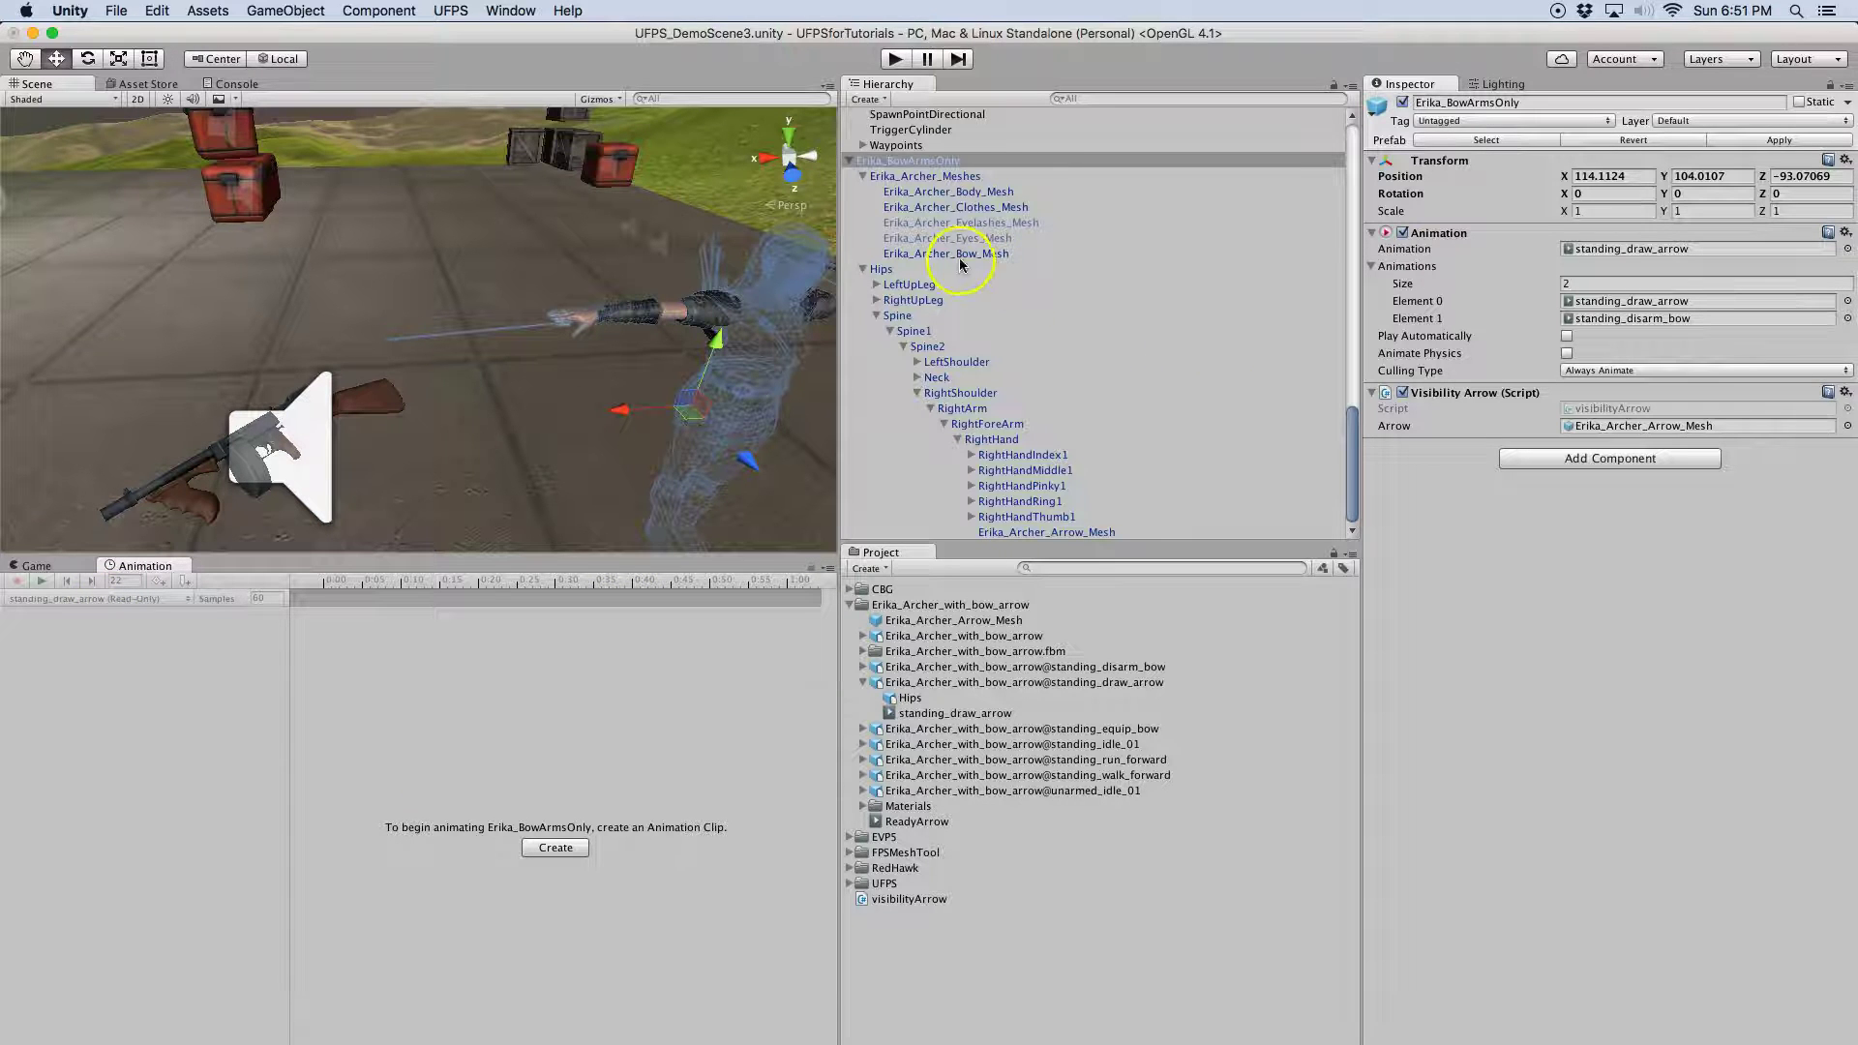
Open the standing_disarm_bow clip on Erika_BowArmsOnly and confirm its 0:00 event calls ArrowOff
{"action": "left_click", "coordinate": [919, 159]}
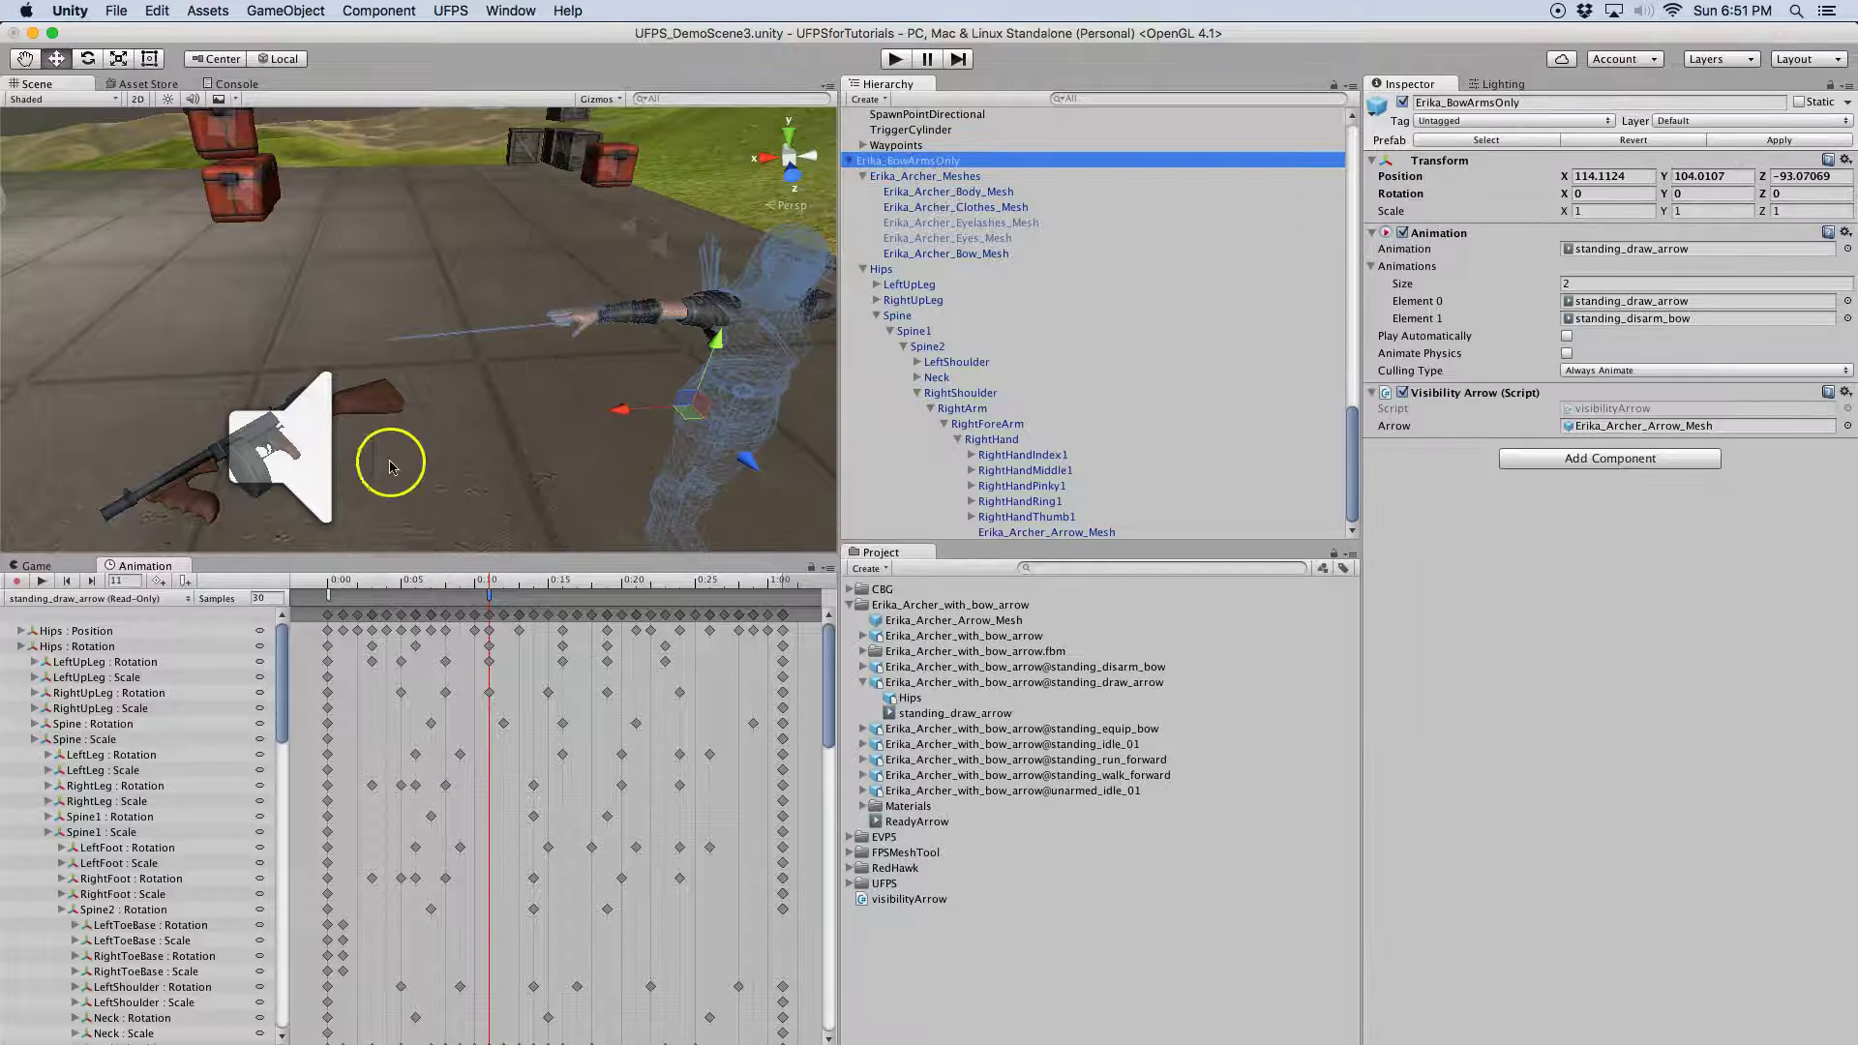
{"action": "left_click", "coordinate": [131, 600]}
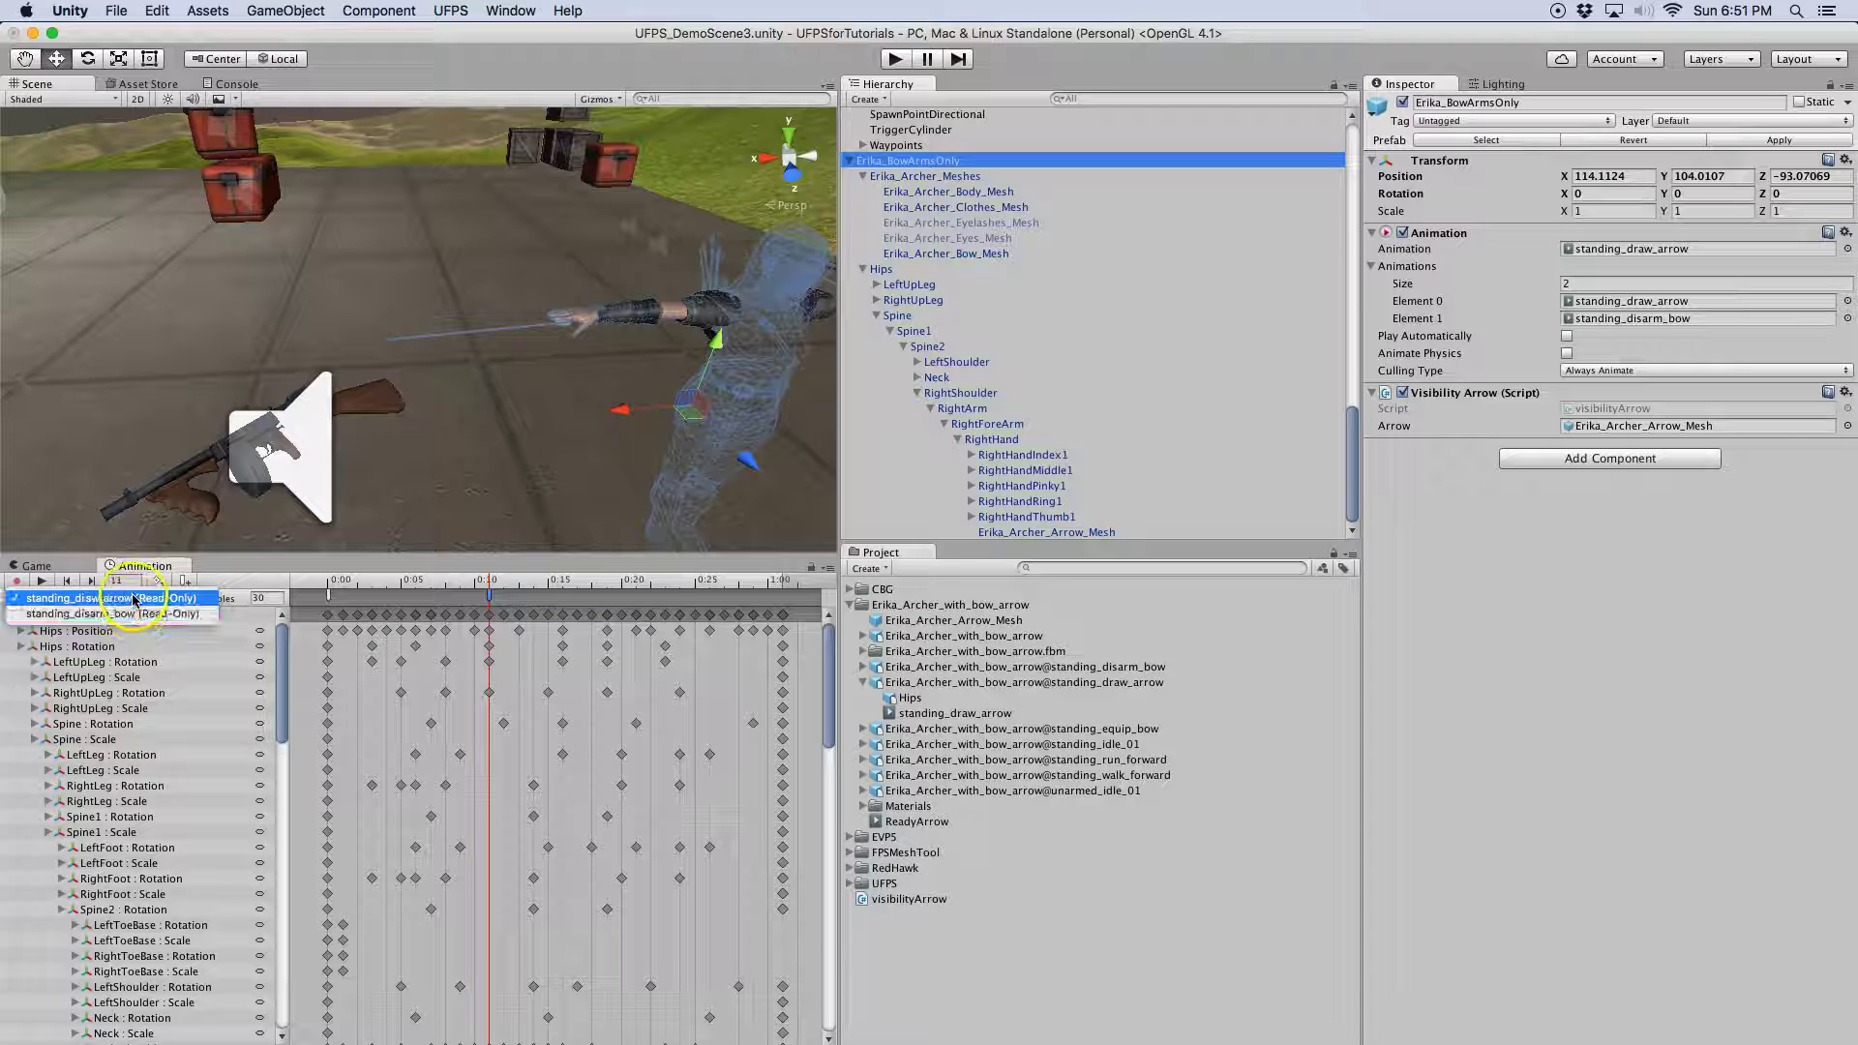
{"action": "left_click", "coordinate": [131, 616]}
{"action": "left_click_drag", "start_coordinate": [364, 630], "coordinate": [328, 605]}
{"action": "left_click", "coordinate": [328, 605]}
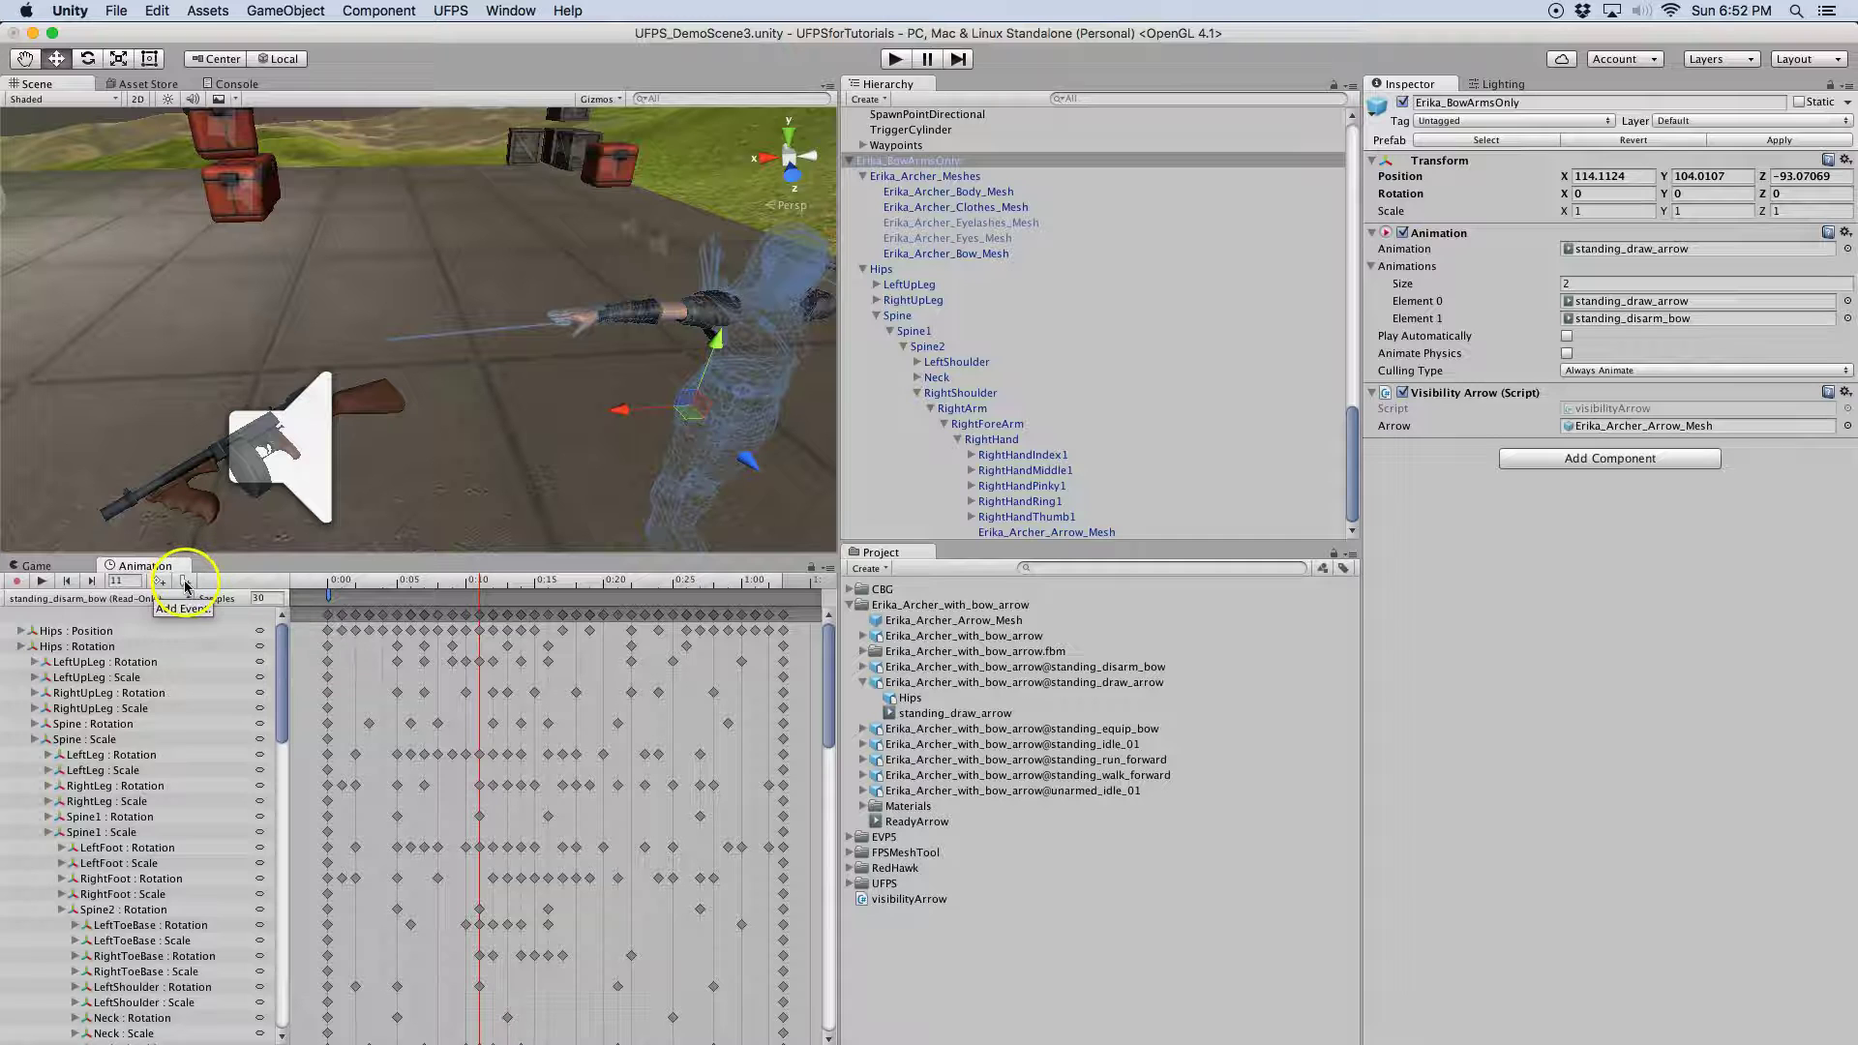
{"action": "left_click", "coordinate": [331, 610]}
{"action": "double_click", "coordinate": [329, 602]}
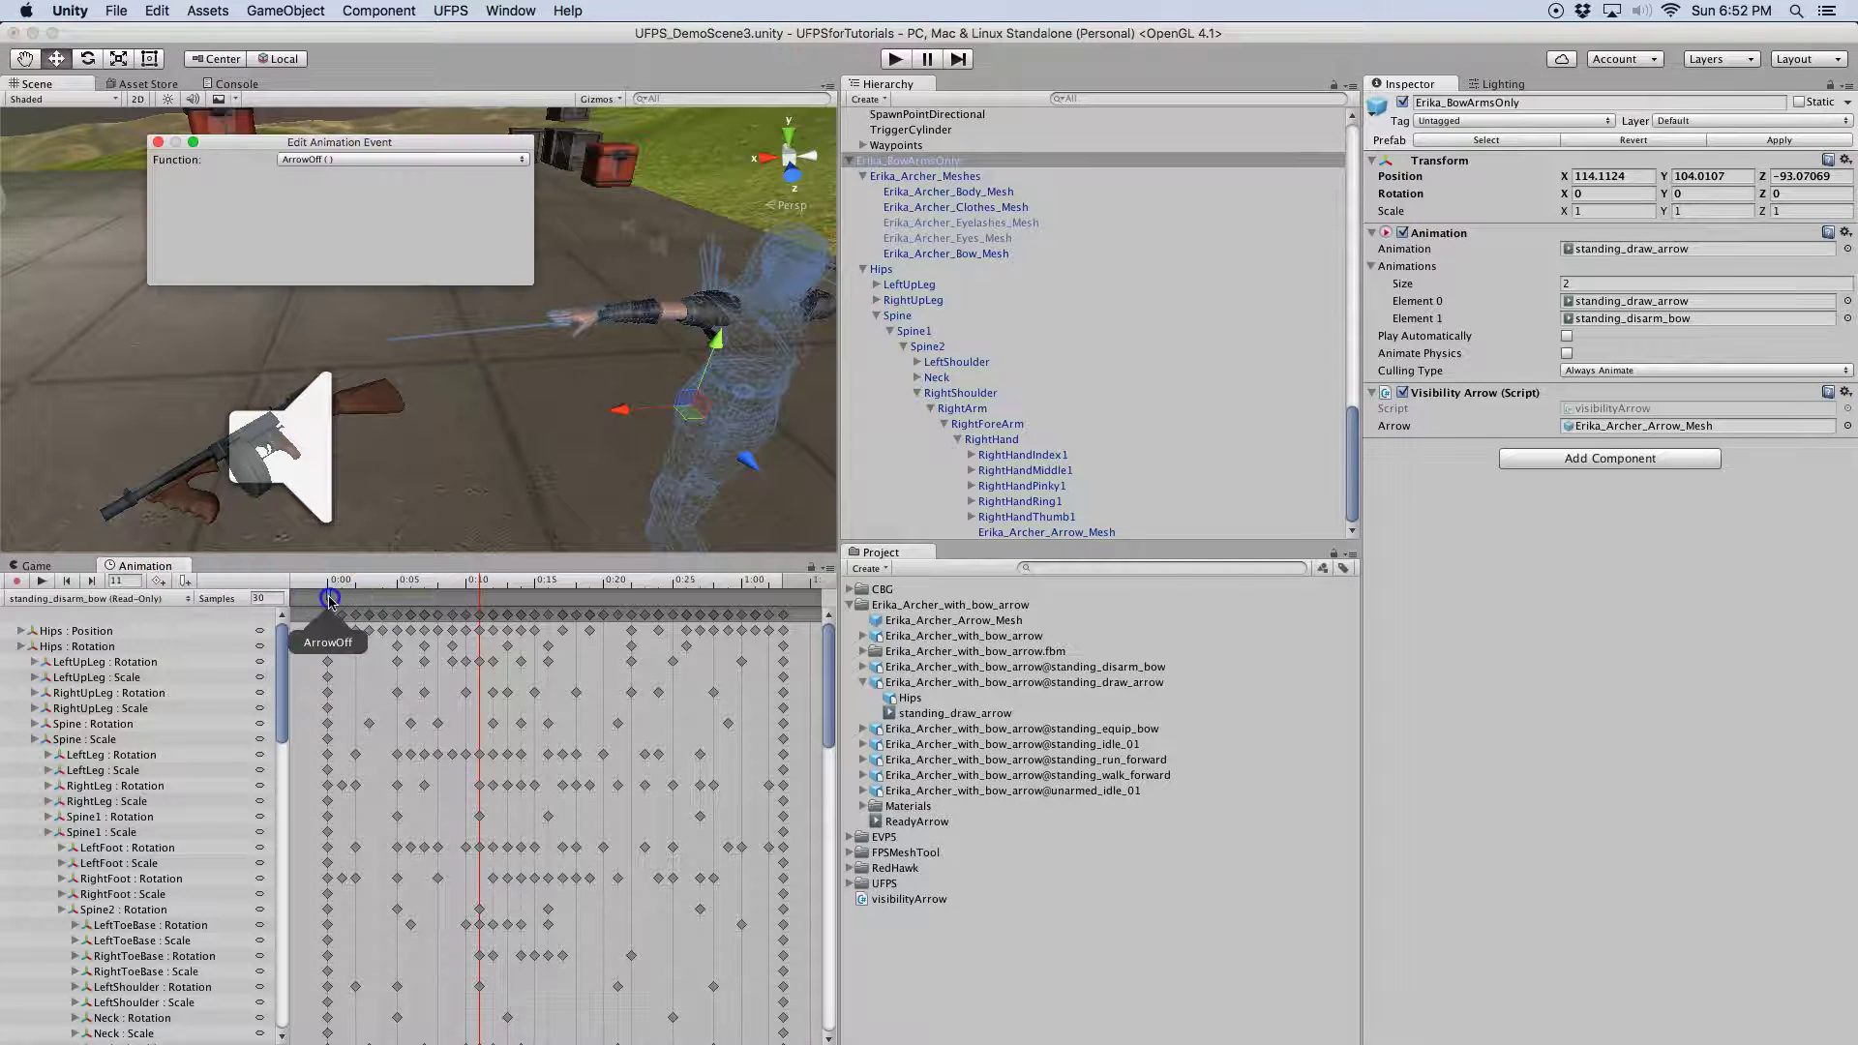
{"action": "left_click", "coordinate": [349, 160]}
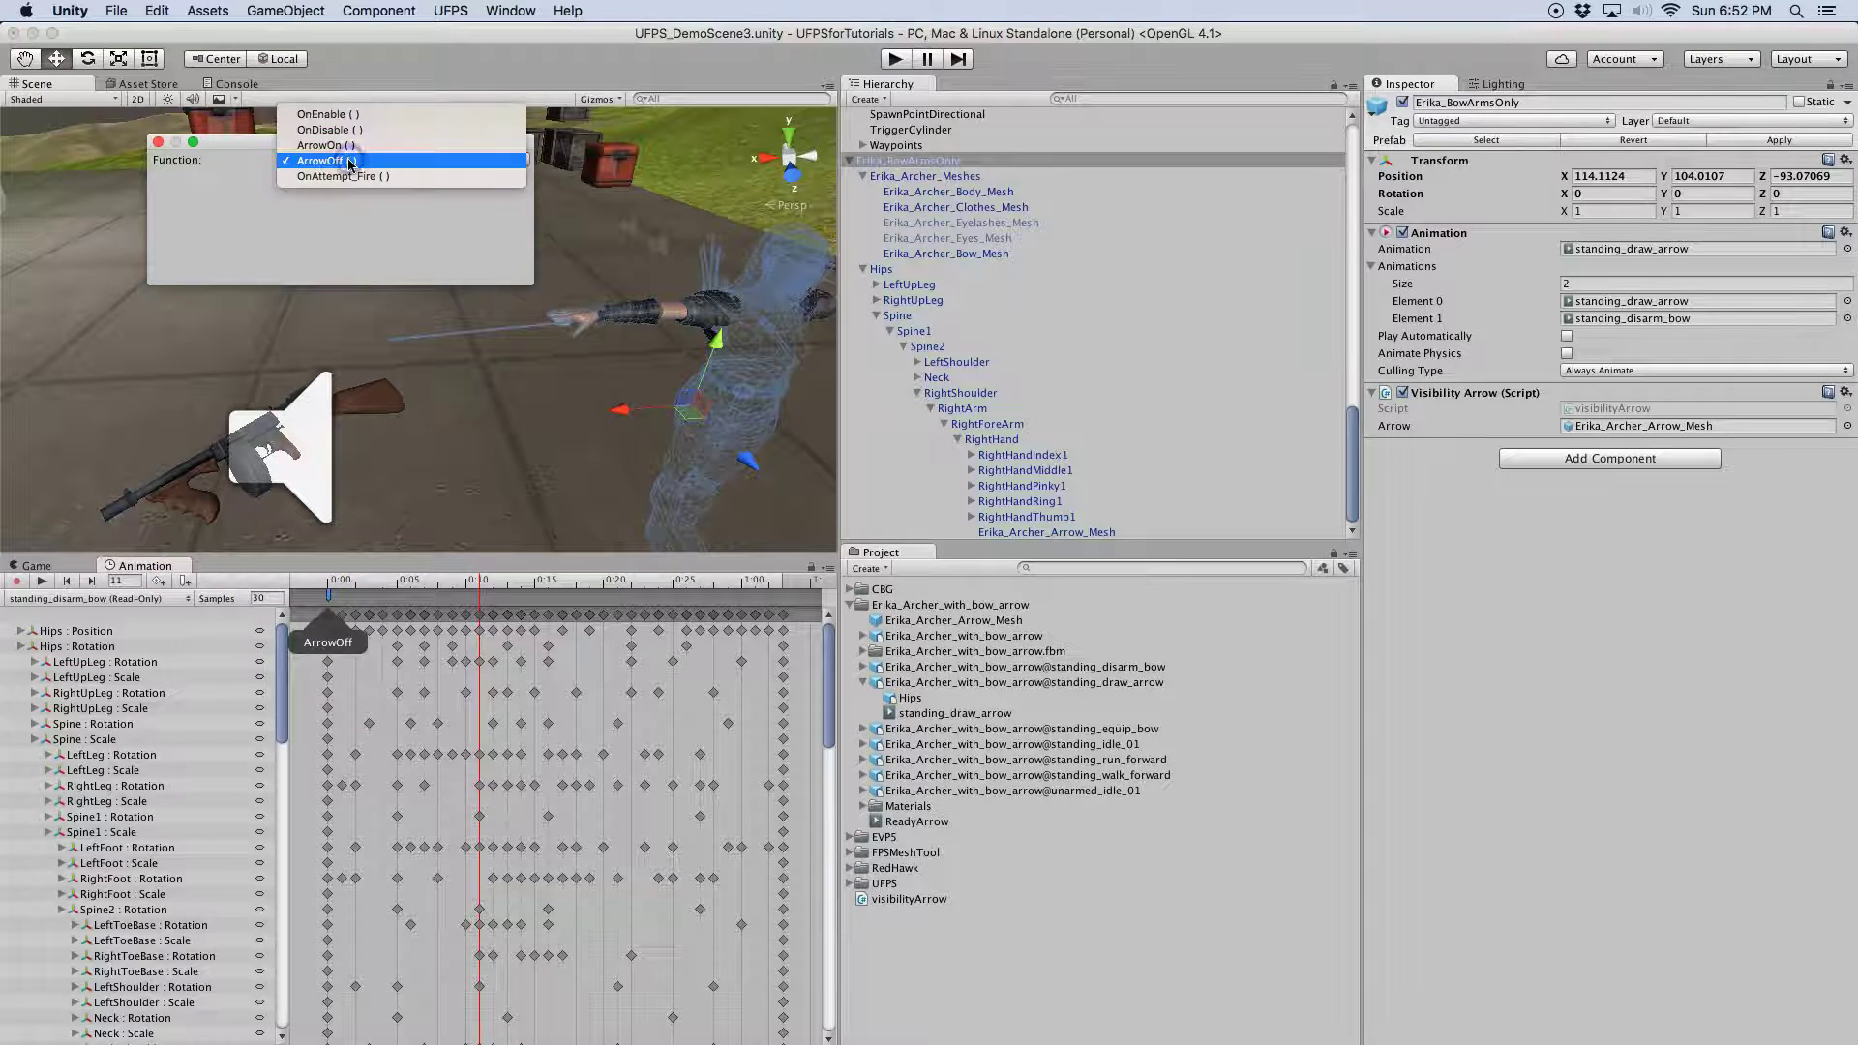
{"action": "left_click", "coordinate": [360, 161]}
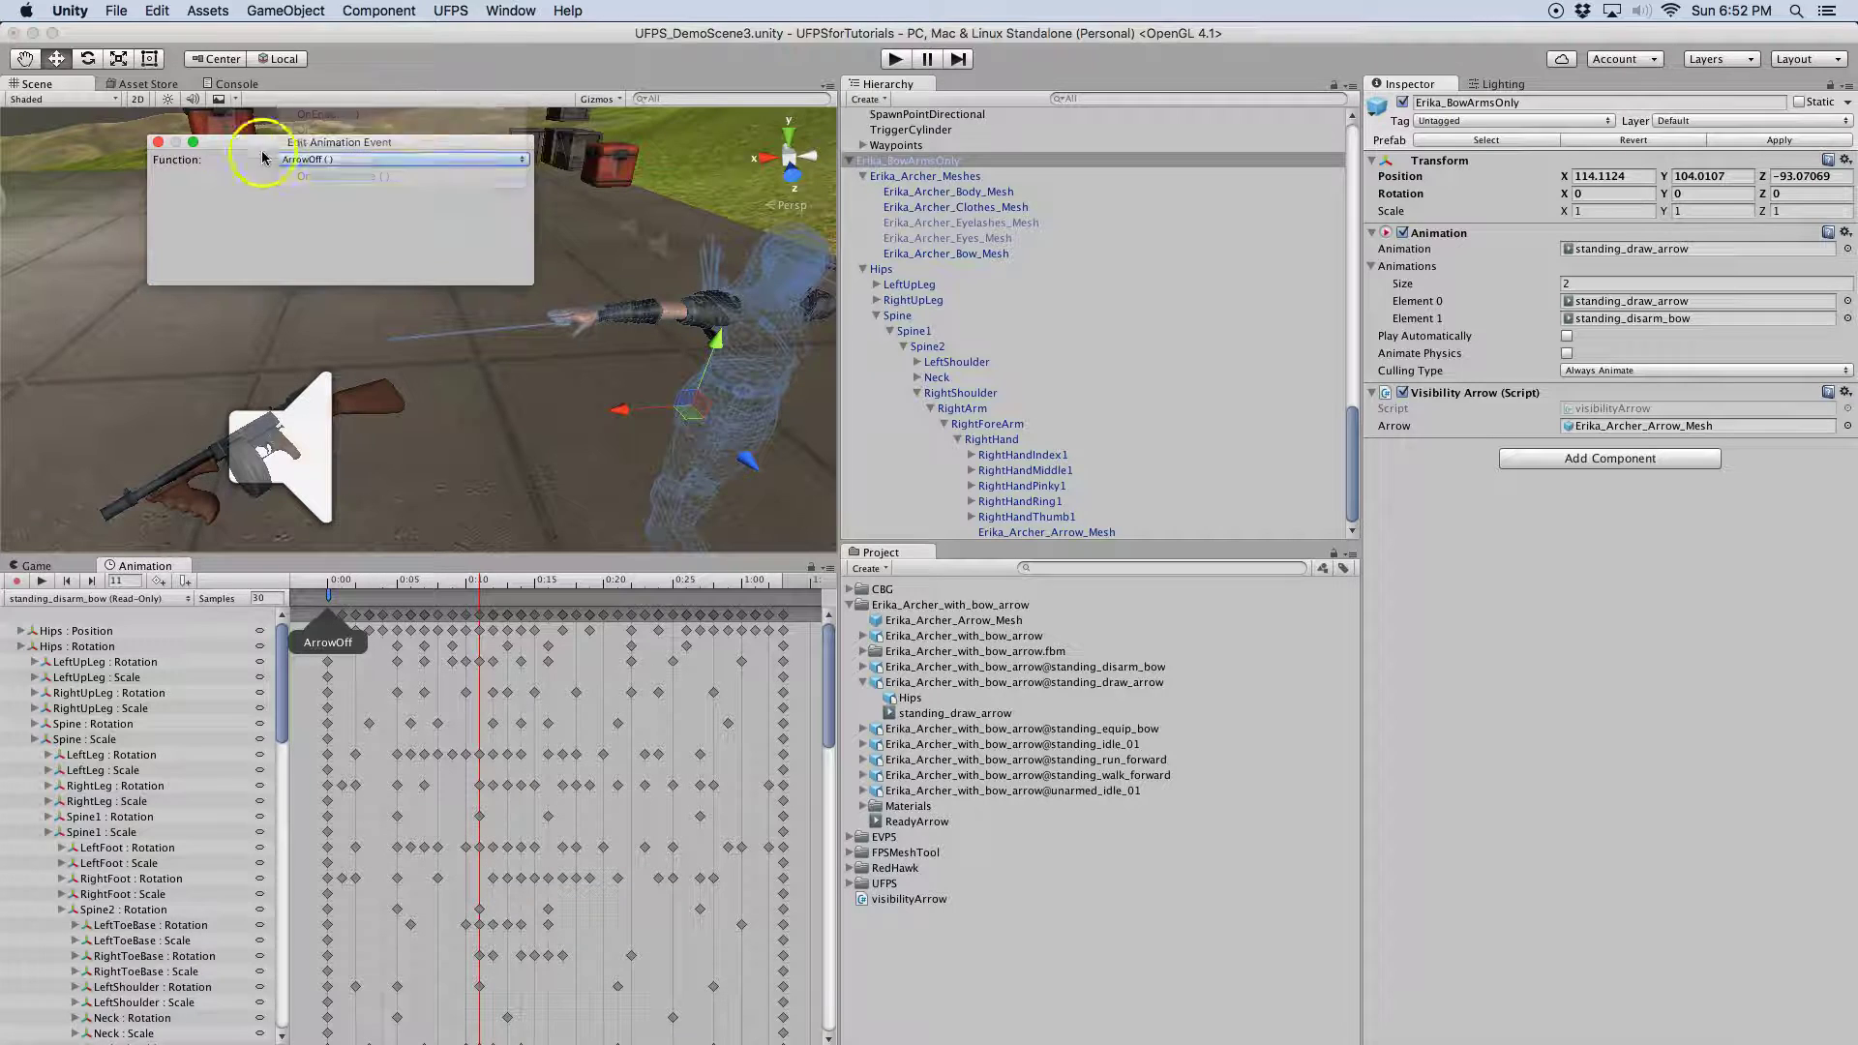
{"action": "left_click", "coordinate": [158, 143]}
Switch to the standing_draw_arrow clip, inspect its 0:00 event, and rewind the playhead to 0
{"action": "left_click", "coordinate": [113, 599]}
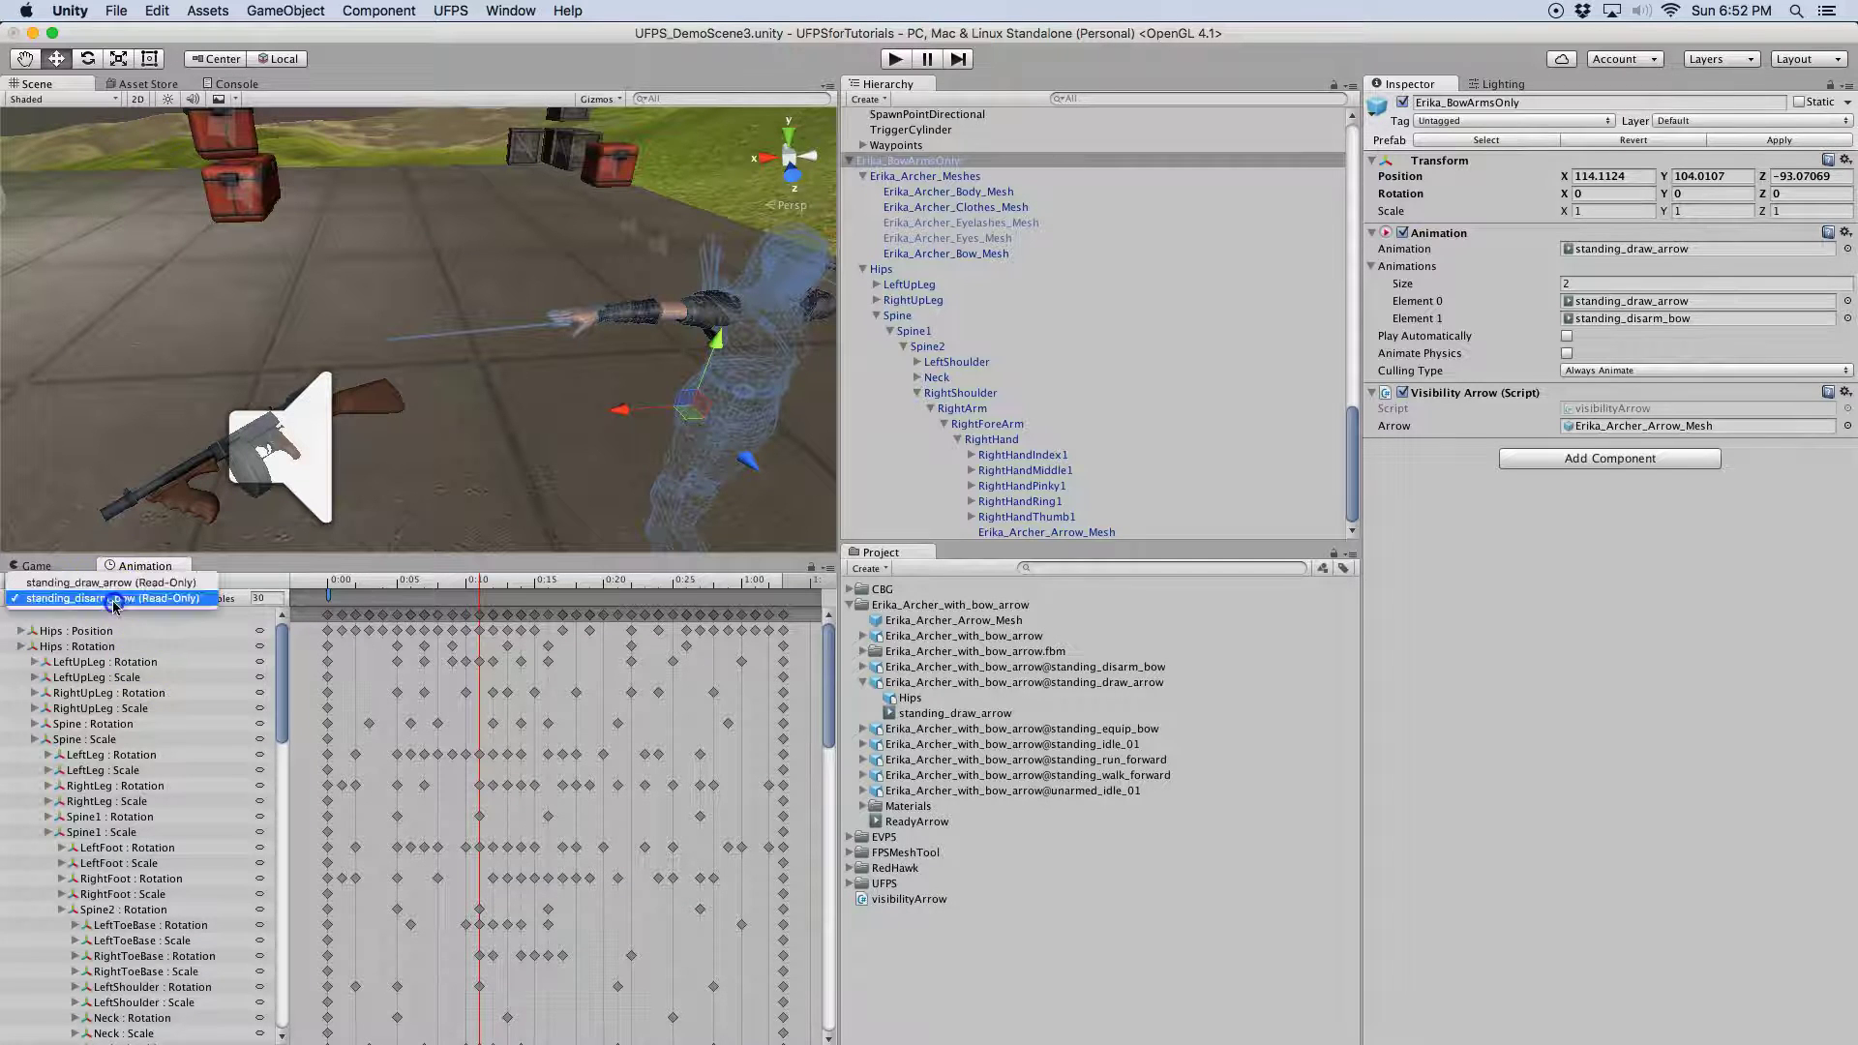
{"action": "left_click", "coordinate": [112, 582]}
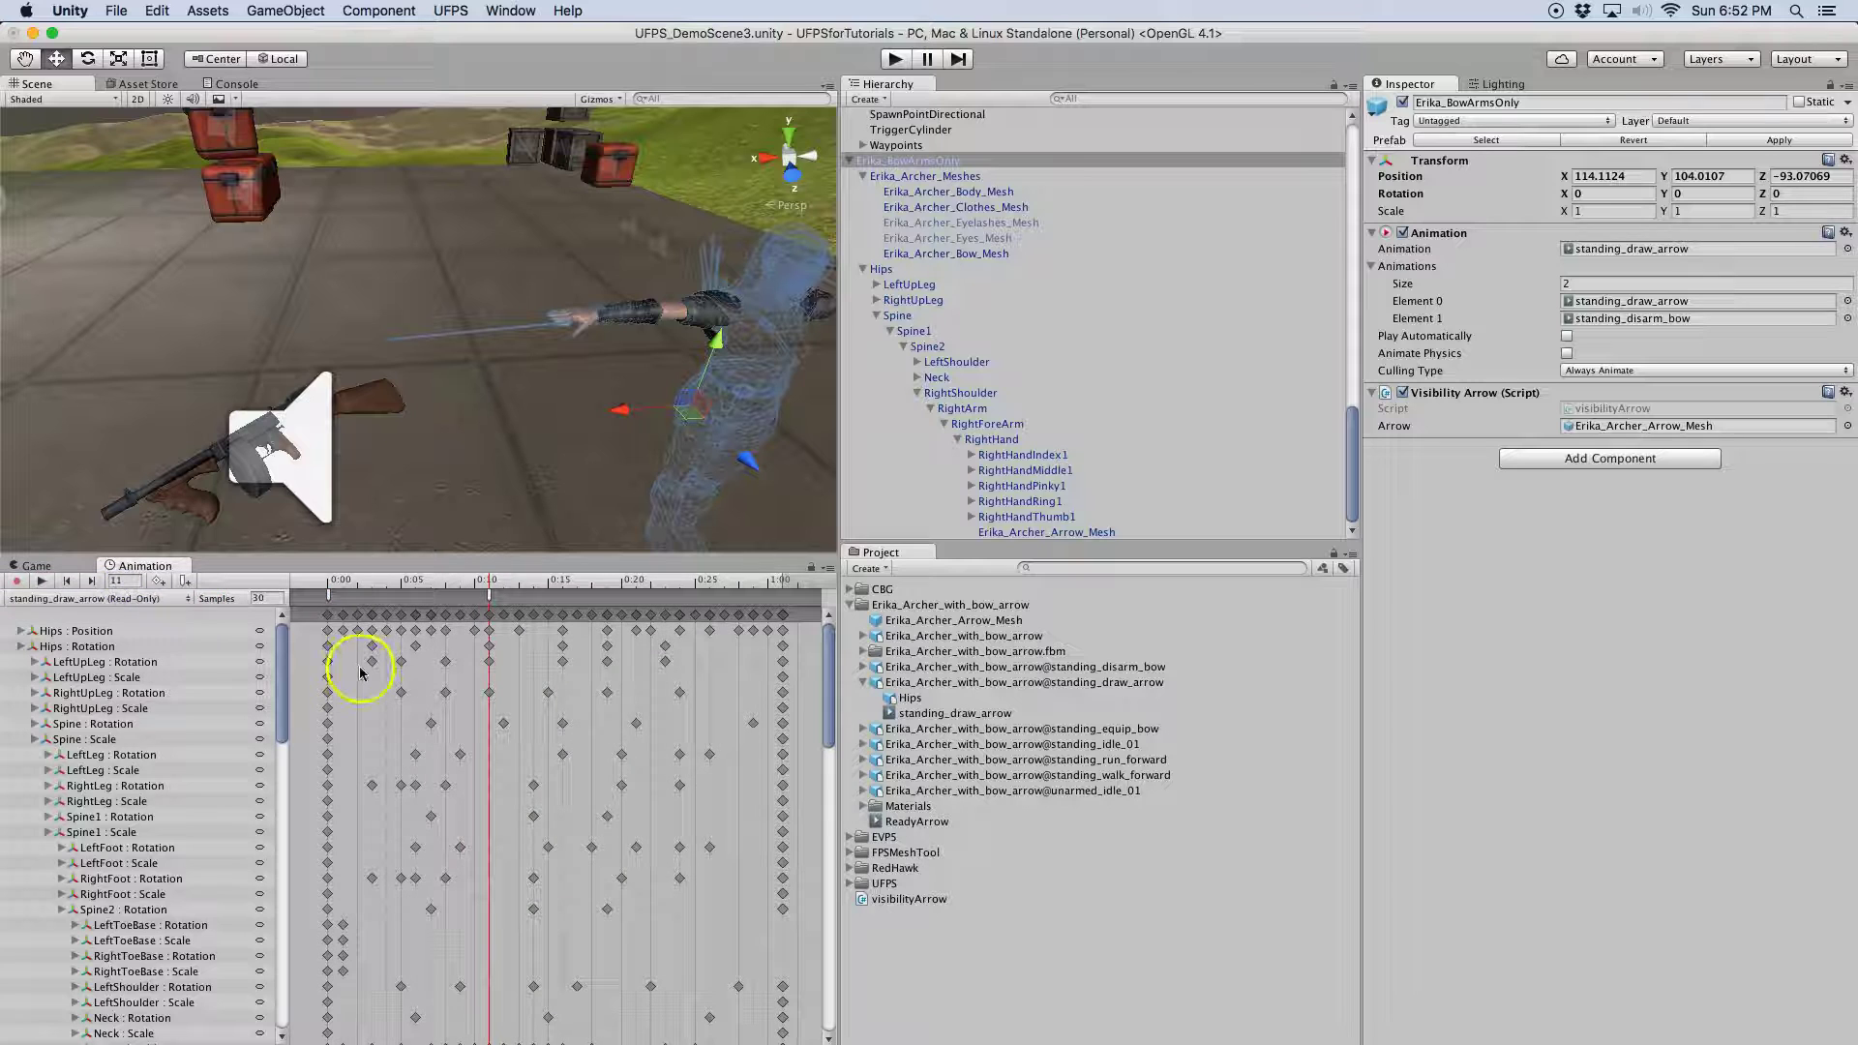
{"action": "left_click_drag", "start_coordinate": [361, 664], "coordinate": [330, 599]}
{"action": "double_click", "coordinate": [330, 595]}
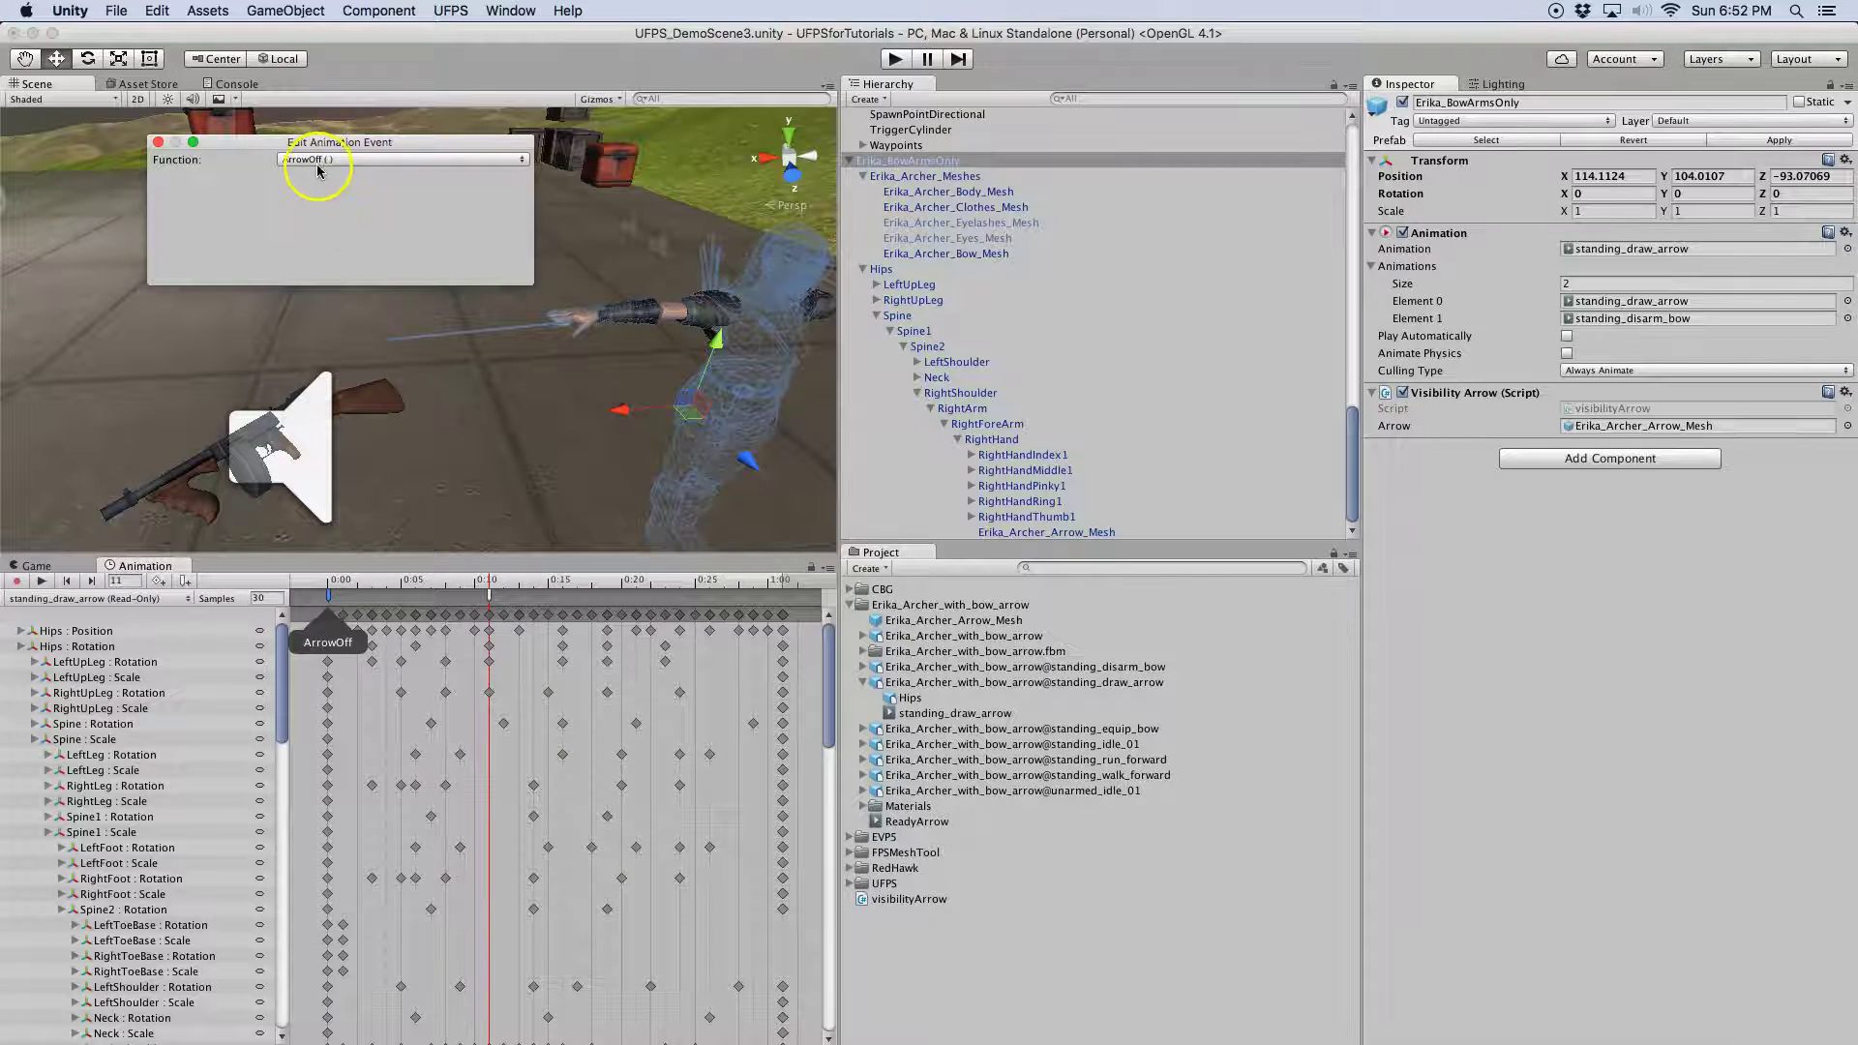
{"action": "left_click", "coordinate": [157, 142]}
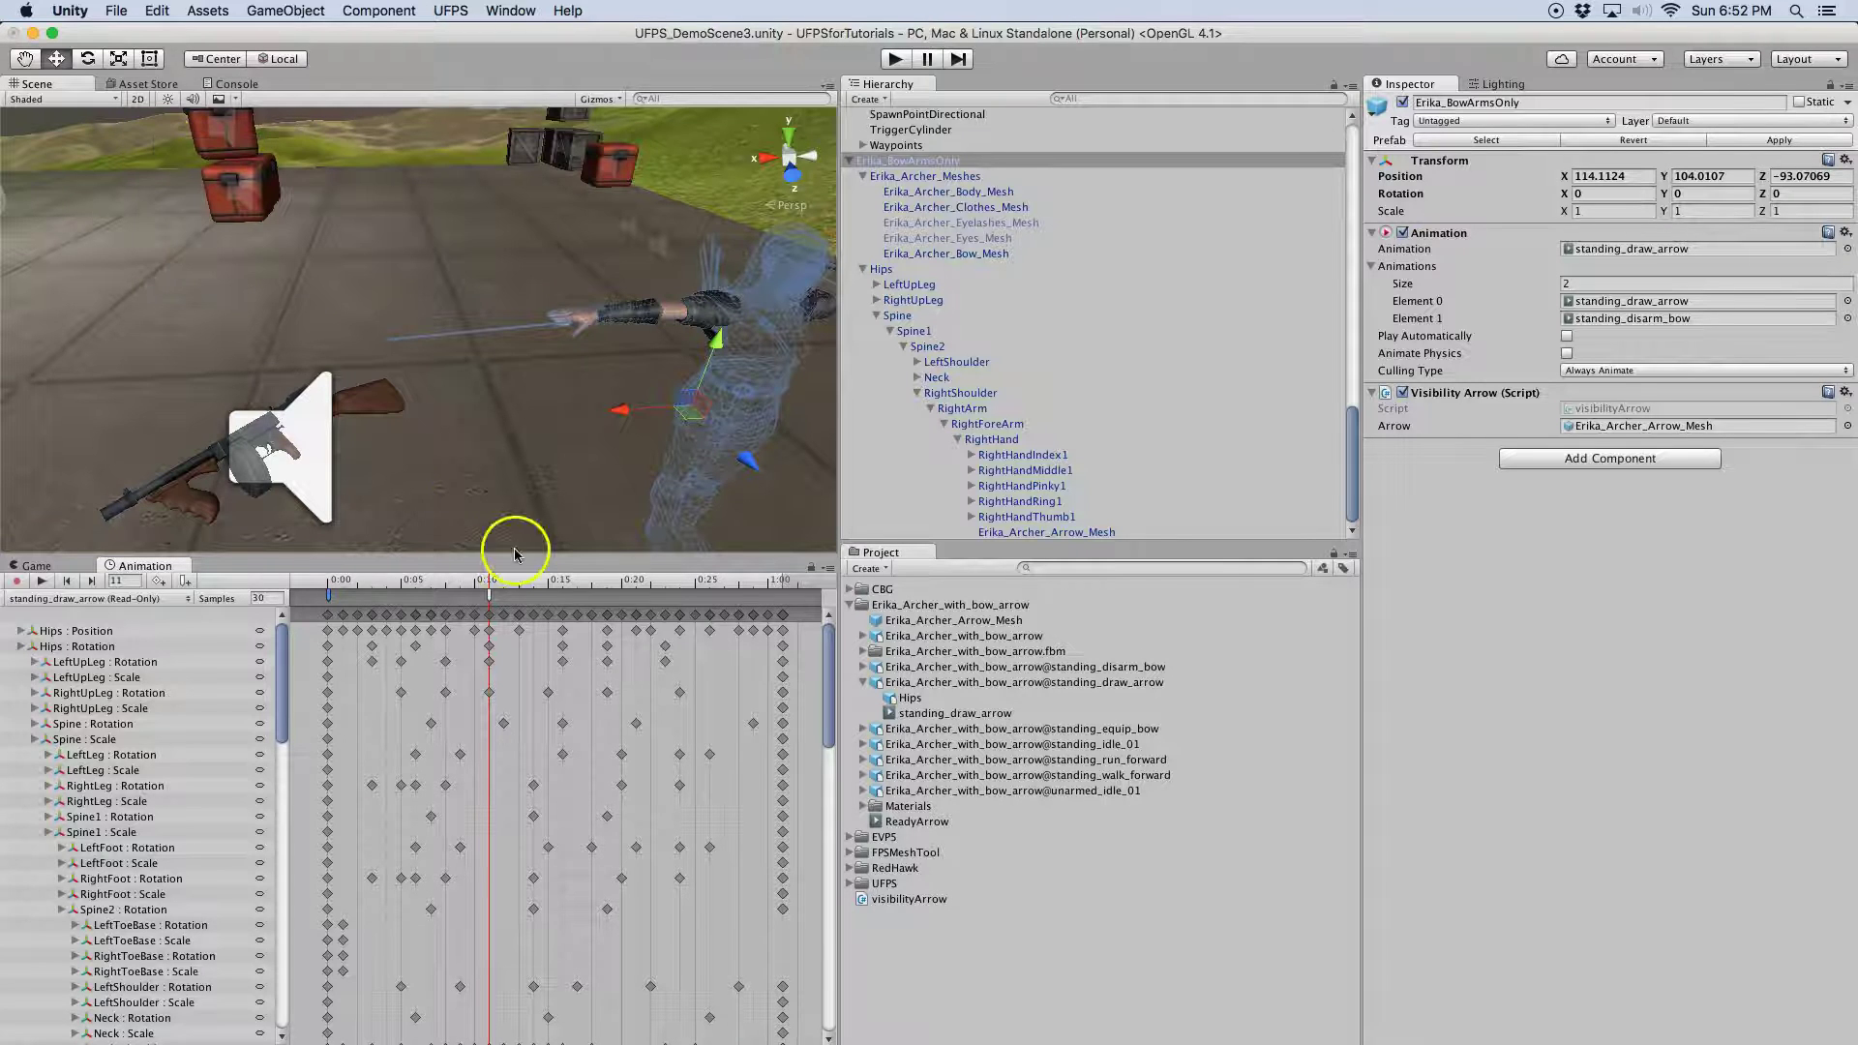
{"action": "mouse_move", "coordinate": [491, 583]}
{"action": "left_mouse_down"}
{"action": "mouse_move", "coordinate": [326, 578]}
{"action": "mouse_move", "coordinate": [488, 604]}
{"action": "left_mouse_up"}
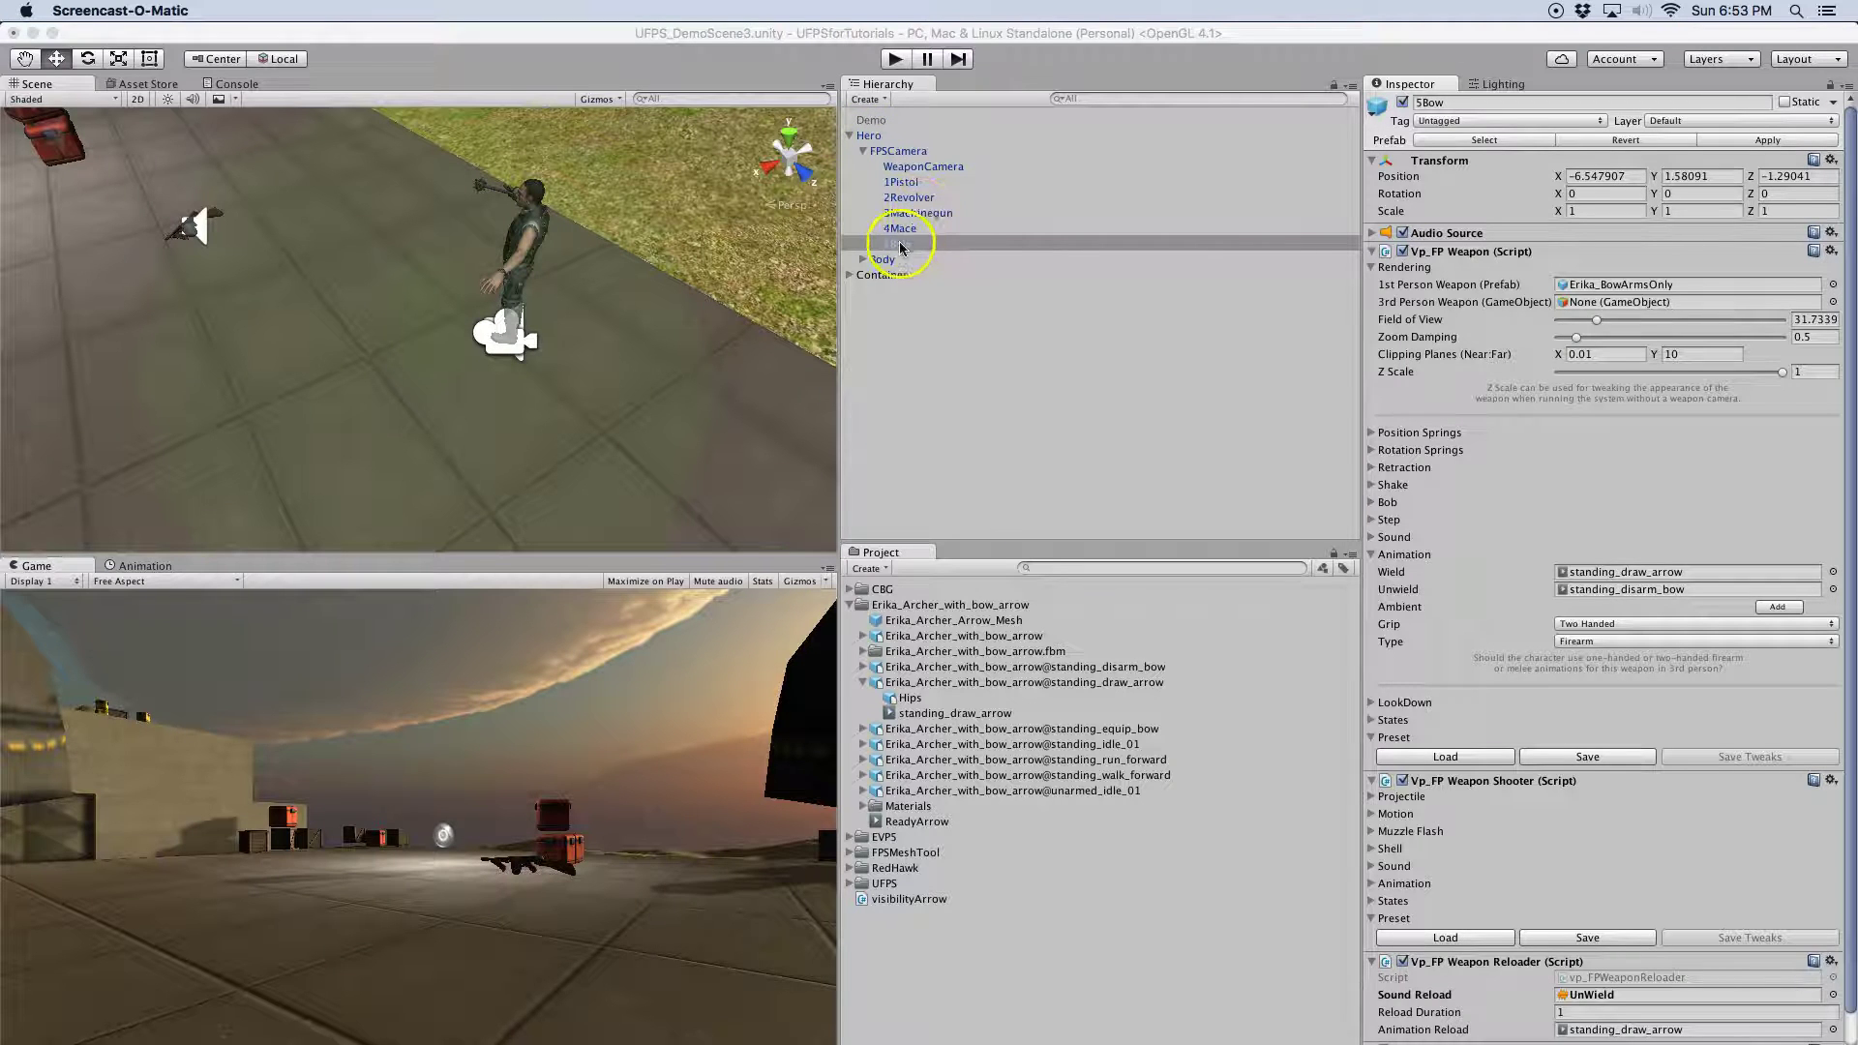
{"action": "left_click", "coordinate": [1636, 285]}
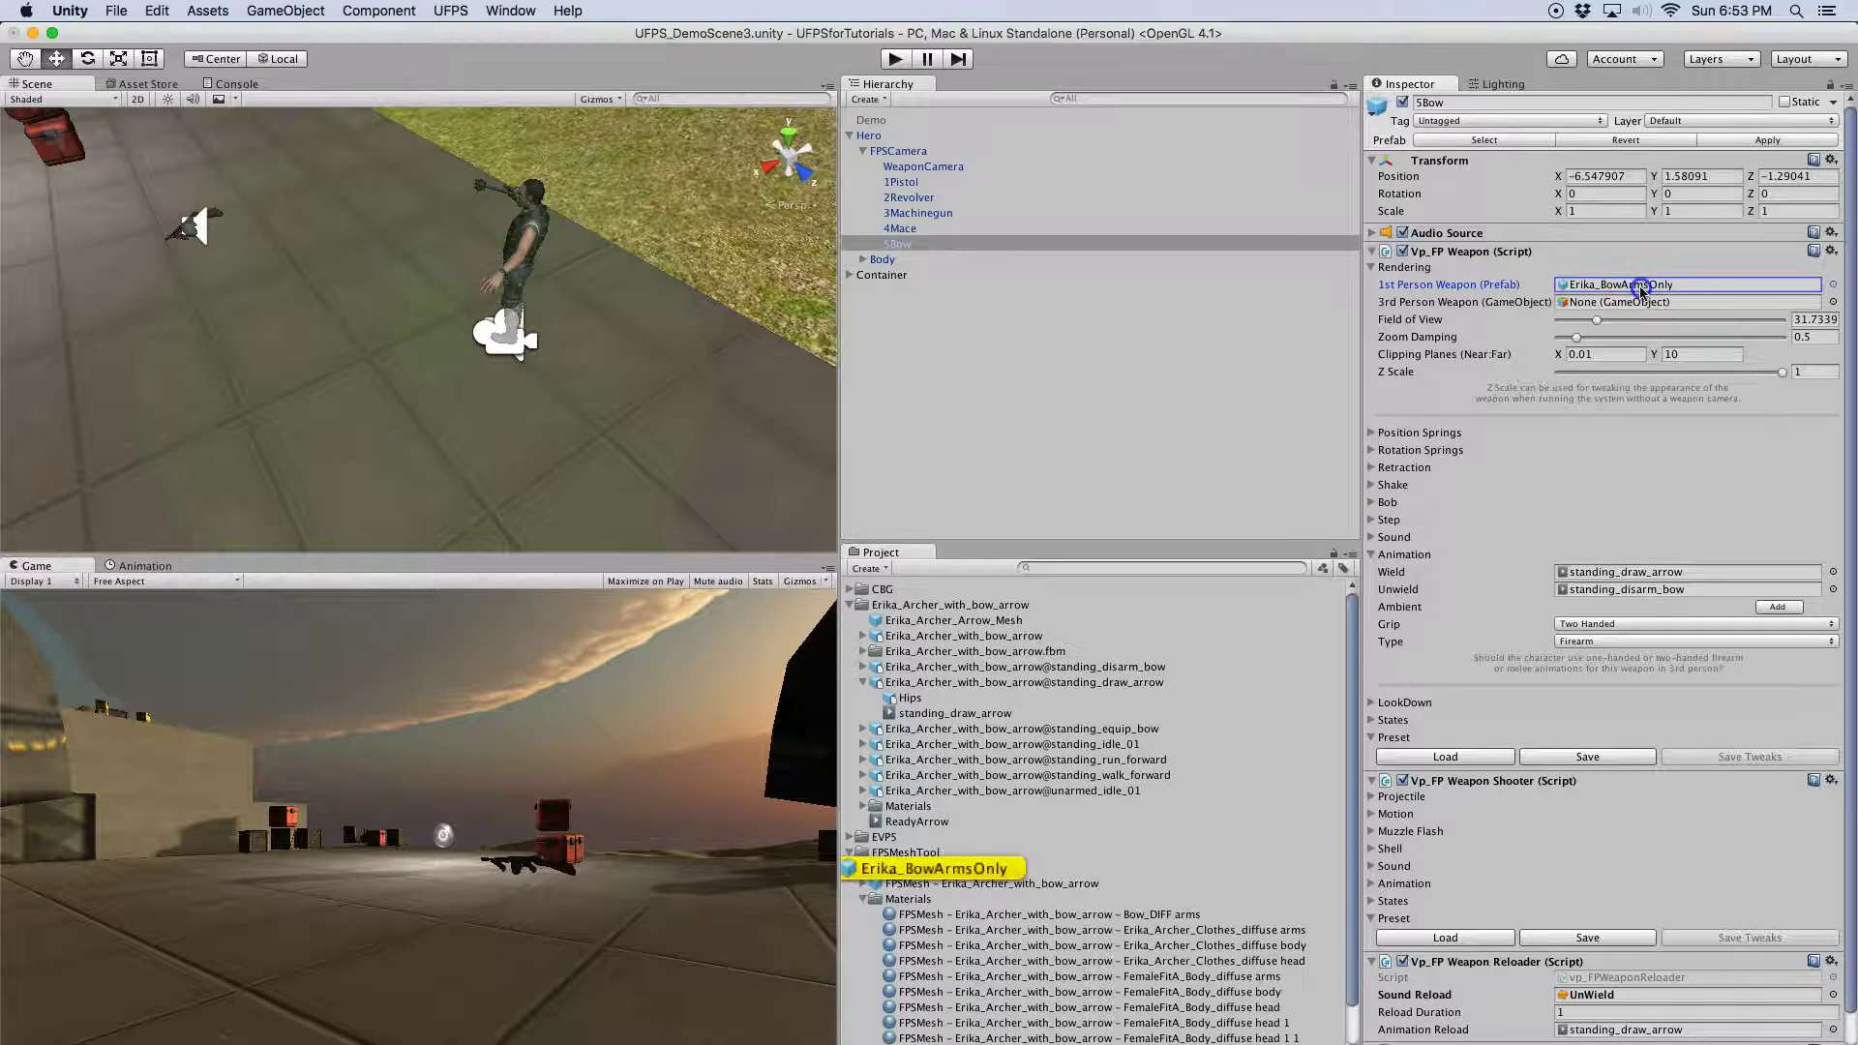
{"action": "left_click", "coordinate": [932, 869]}
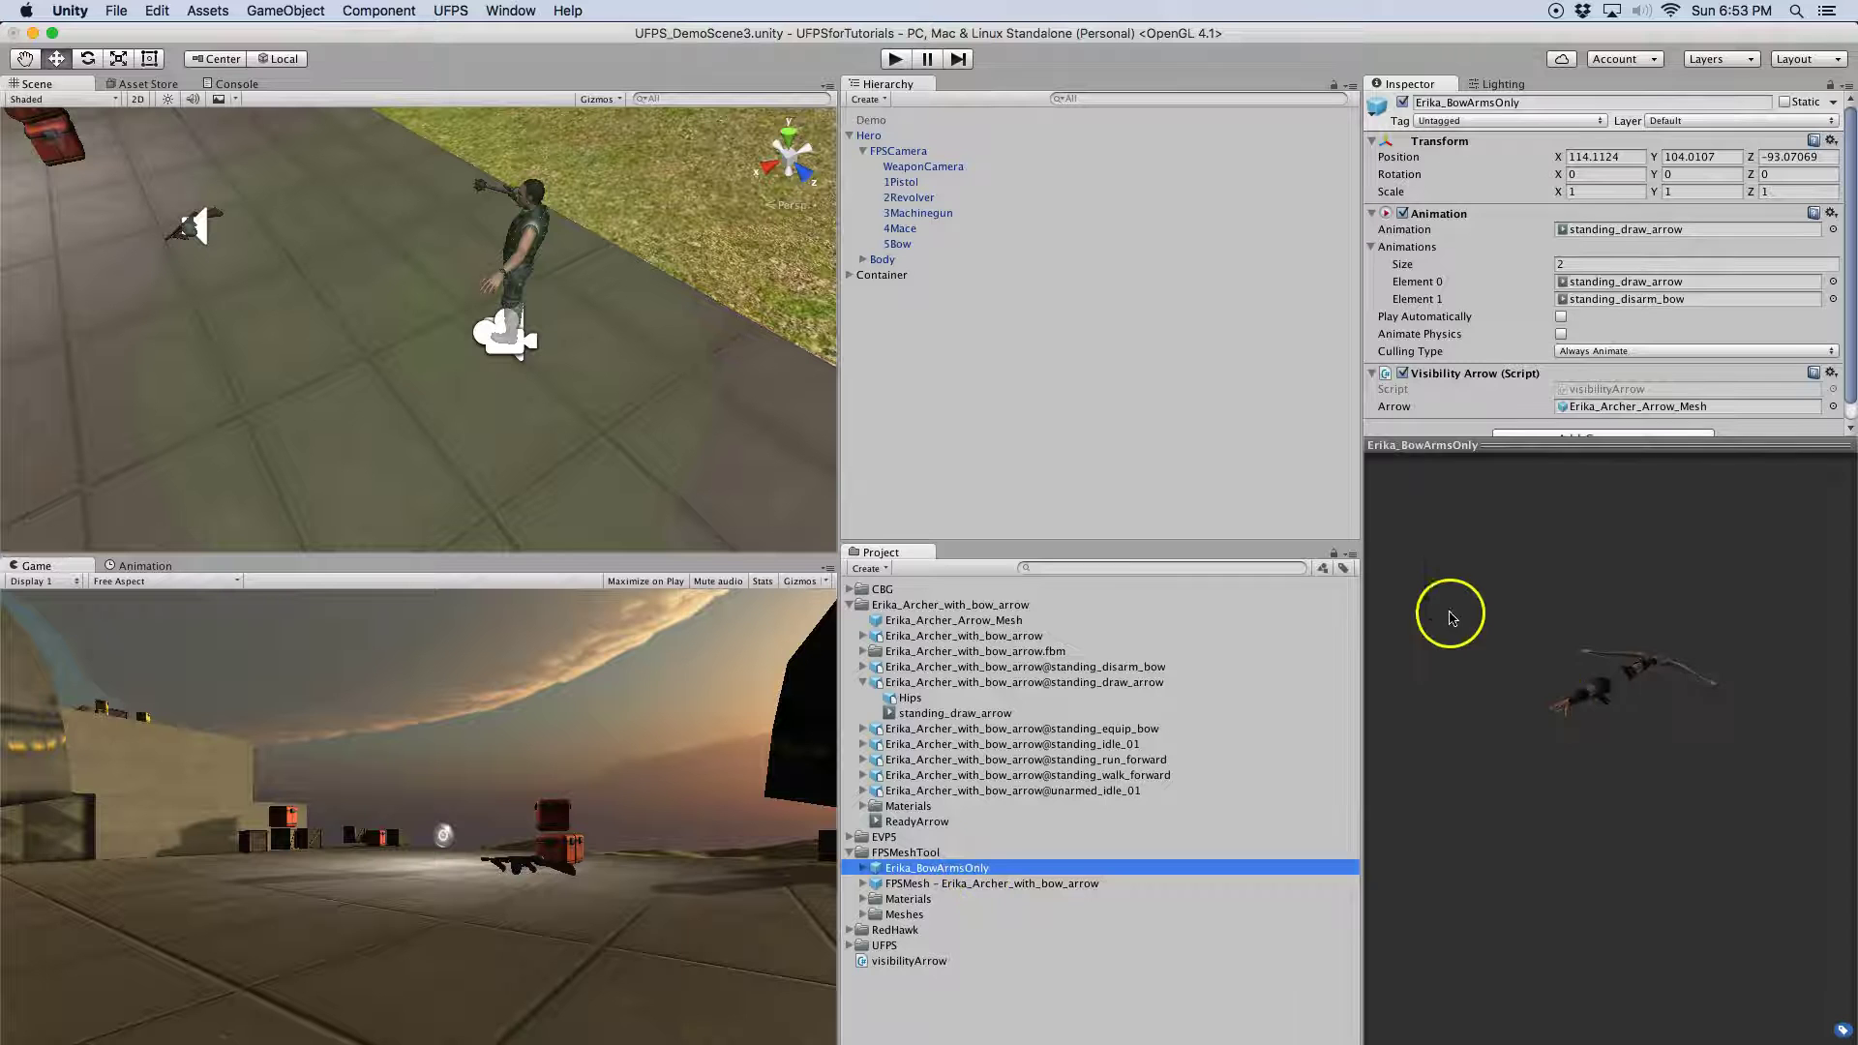
{"action": "left_click", "coordinate": [898, 244]}
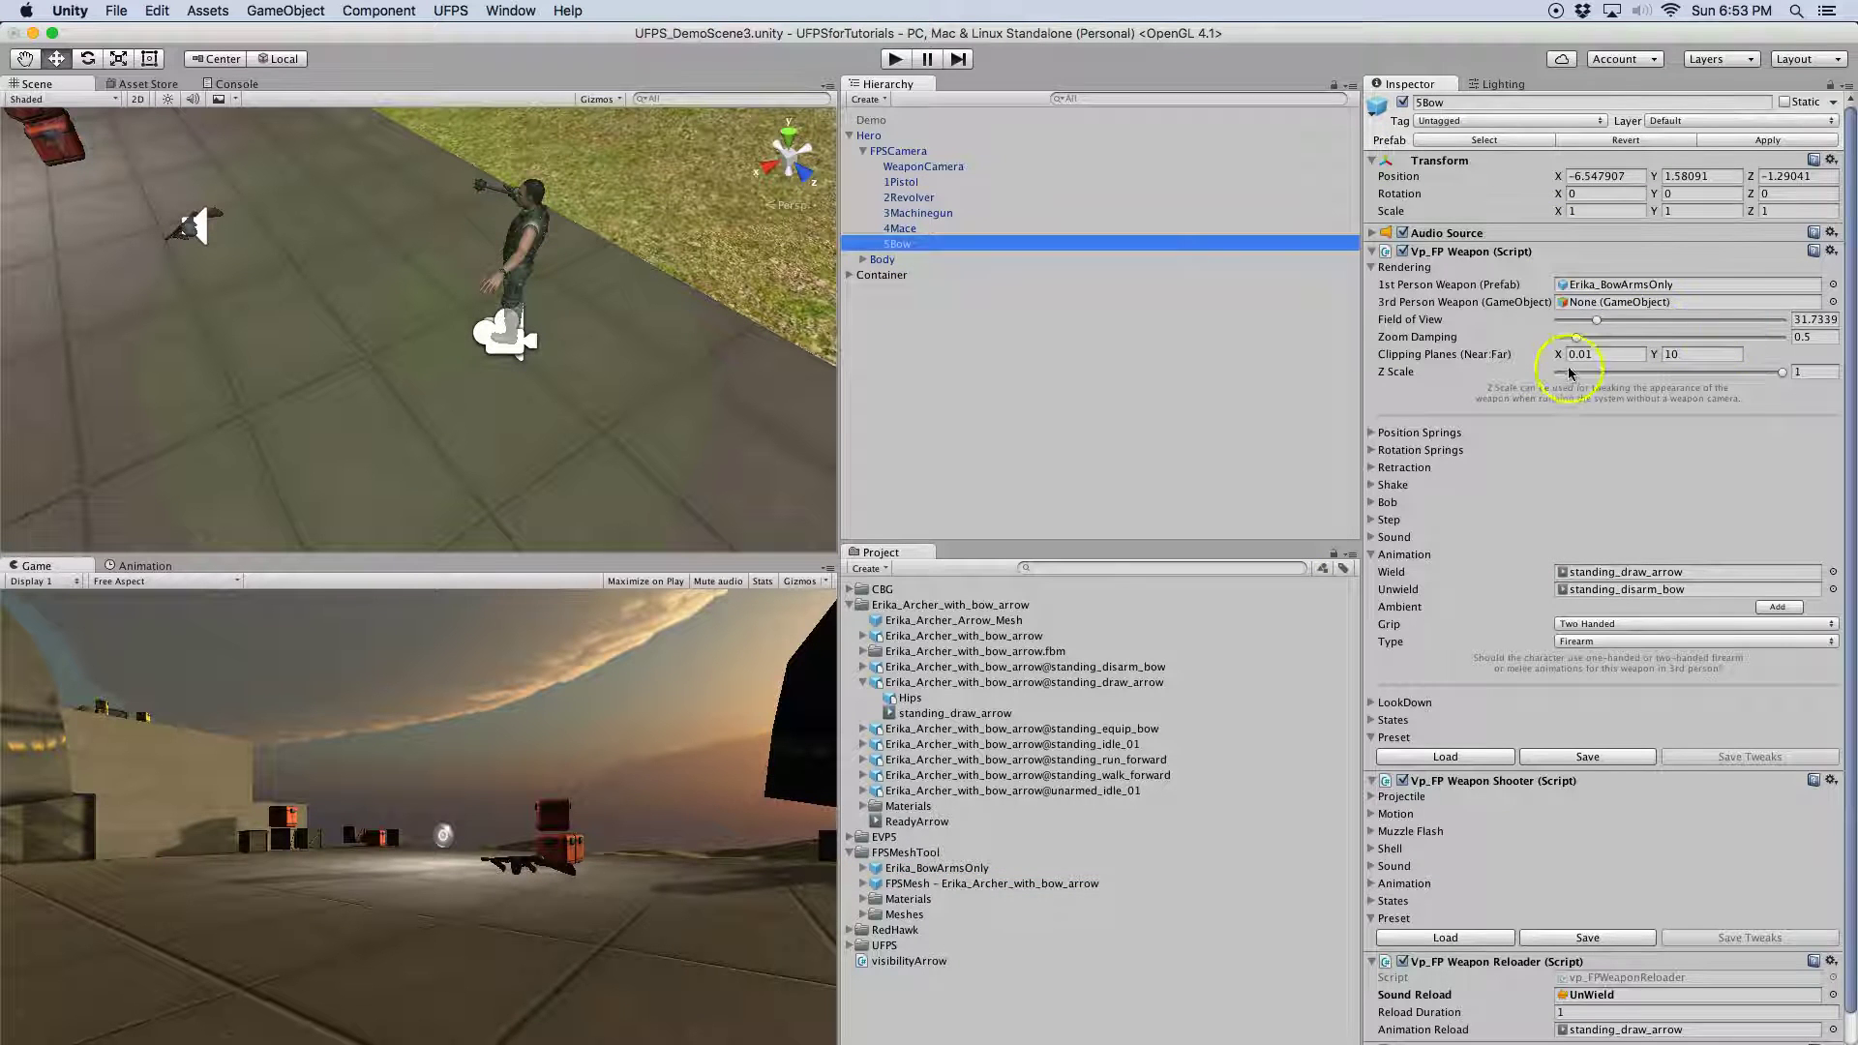
{"action": "left_click", "coordinate": [1372, 270]}
{"action": "left_click", "coordinate": [1371, 284]}
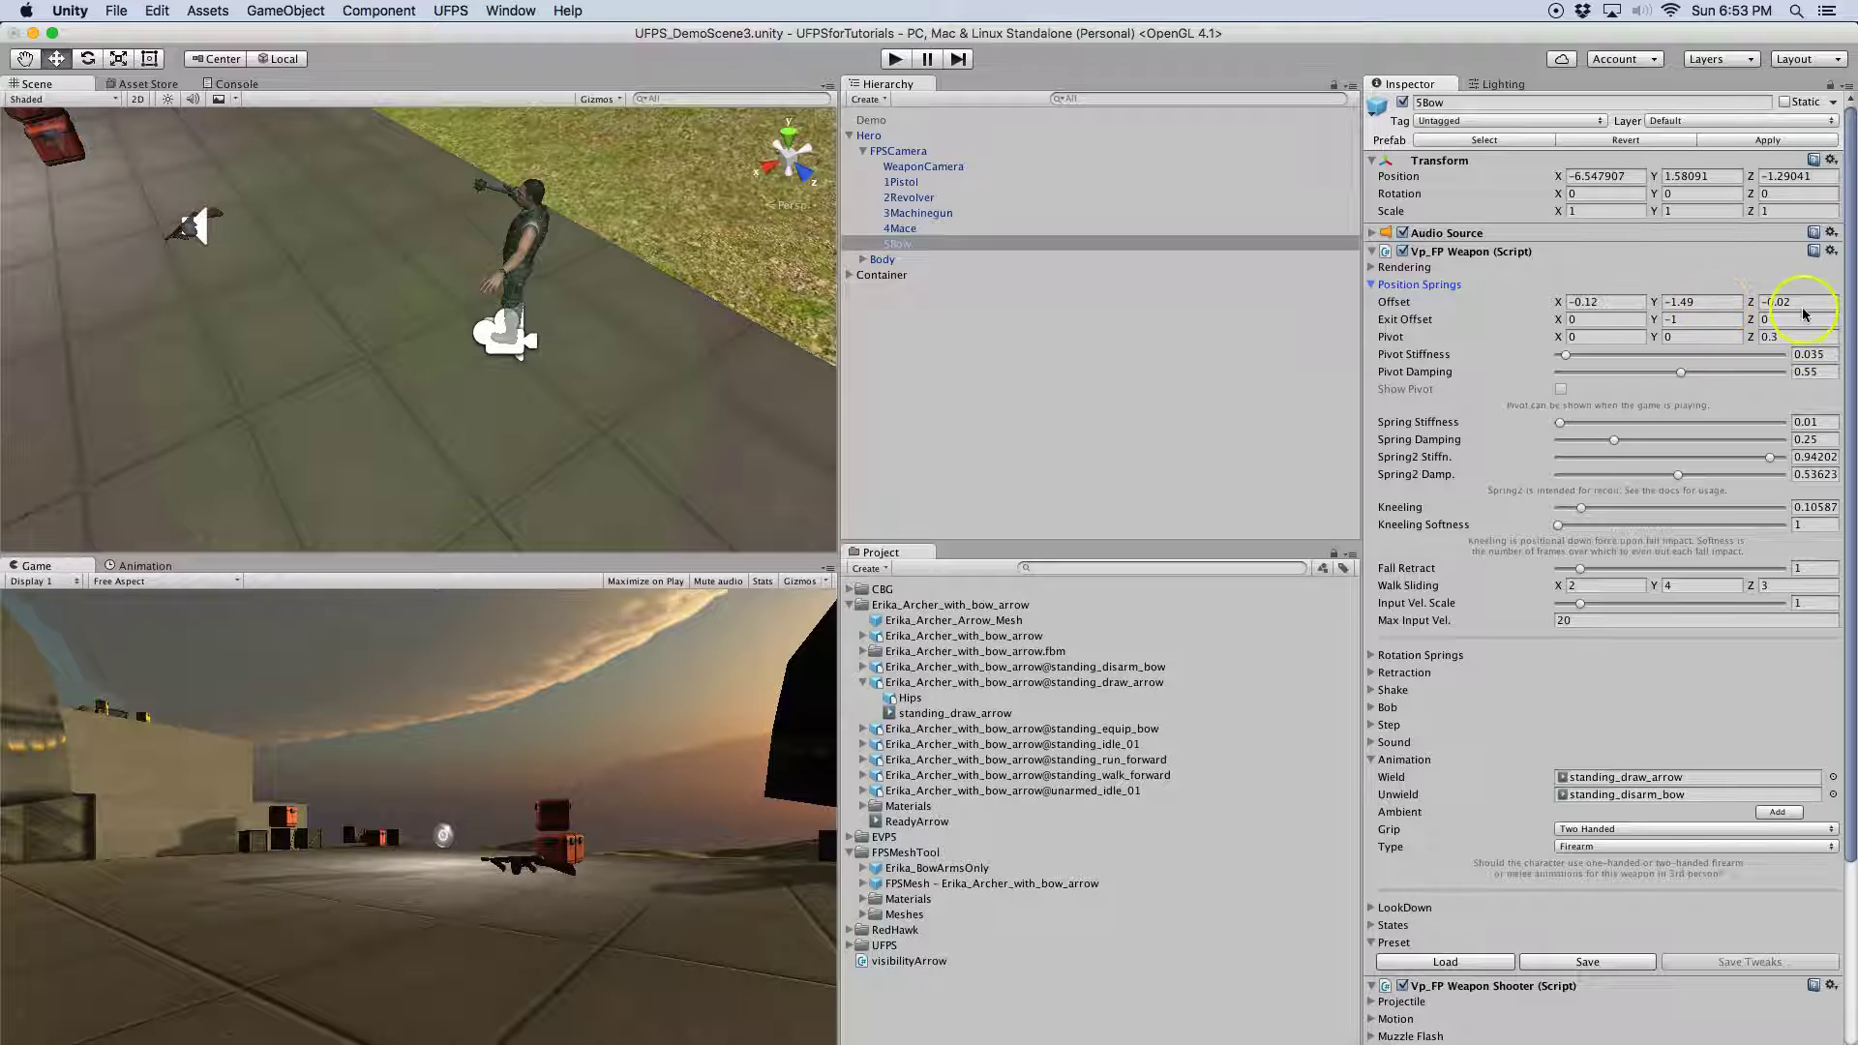
{"action": "left_click", "coordinate": [1372, 284]}
{"action": "left_click", "coordinate": [1370, 302]}
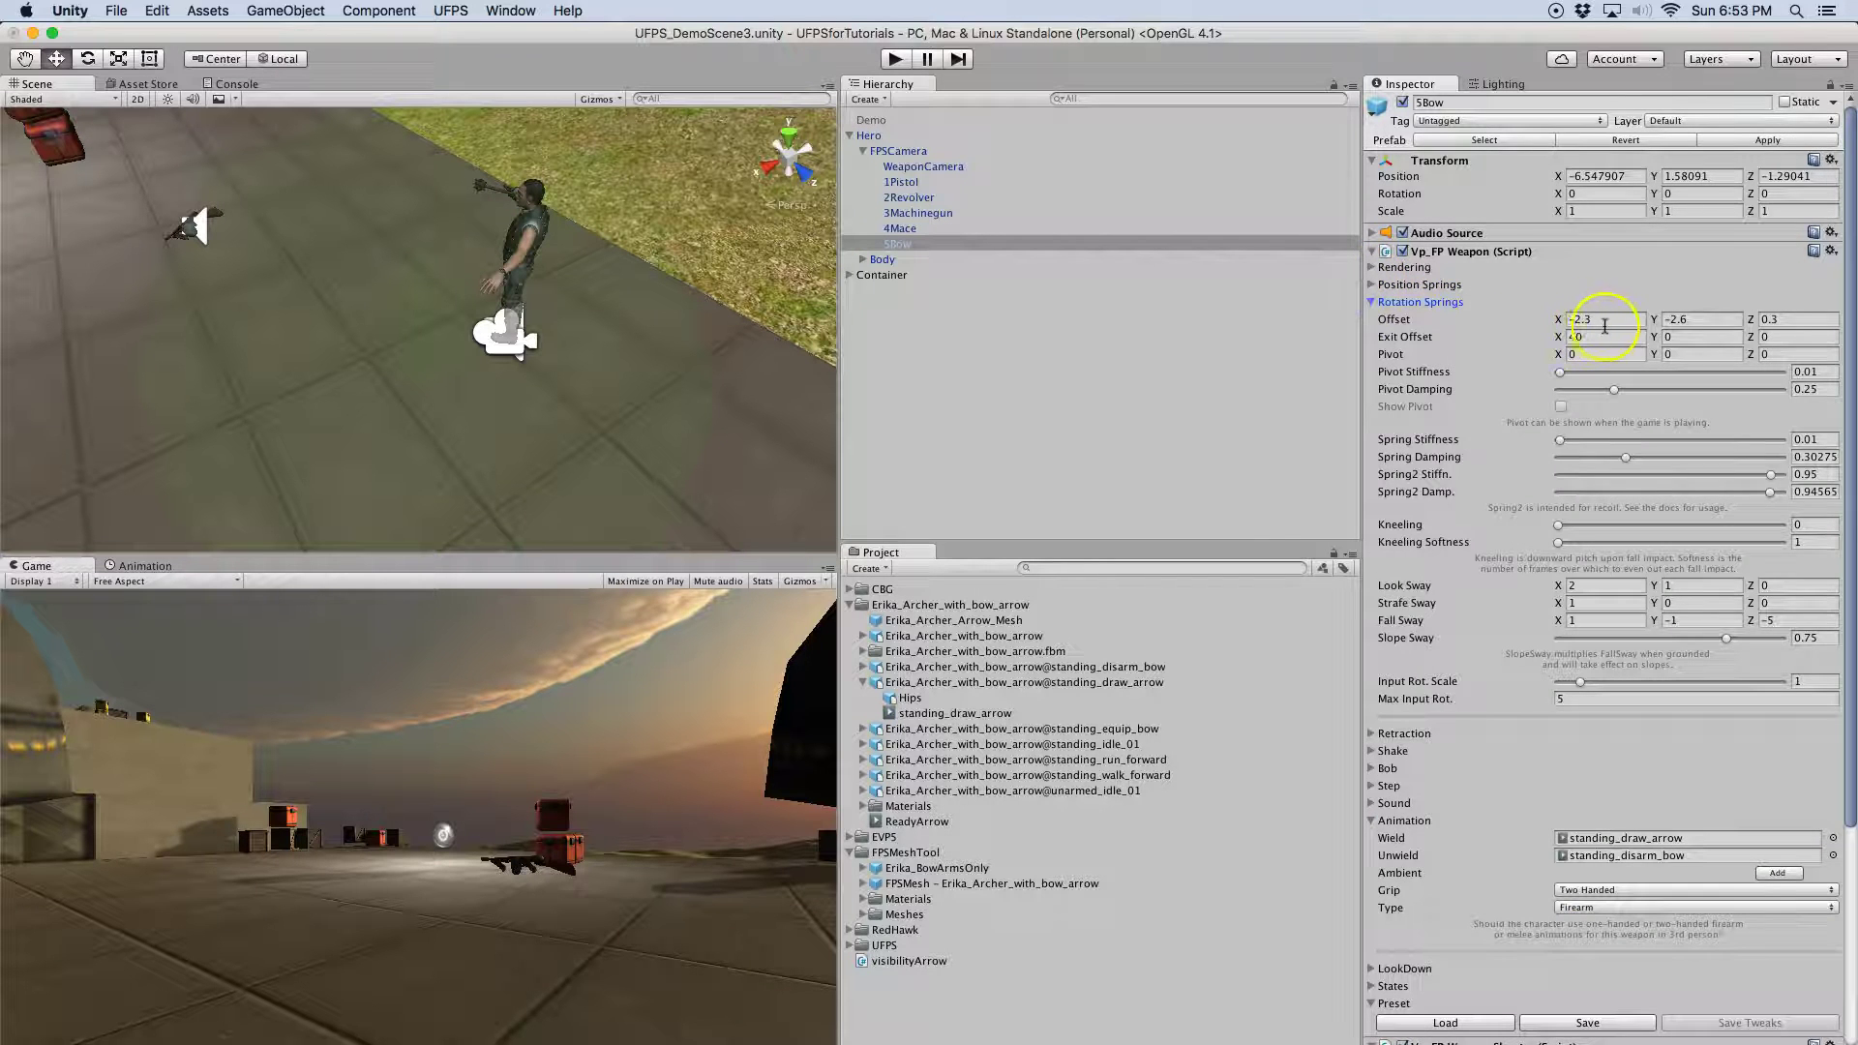
{"action": "left_click", "coordinate": [1703, 337]}
{"action": "left_click", "coordinate": [1371, 302]}
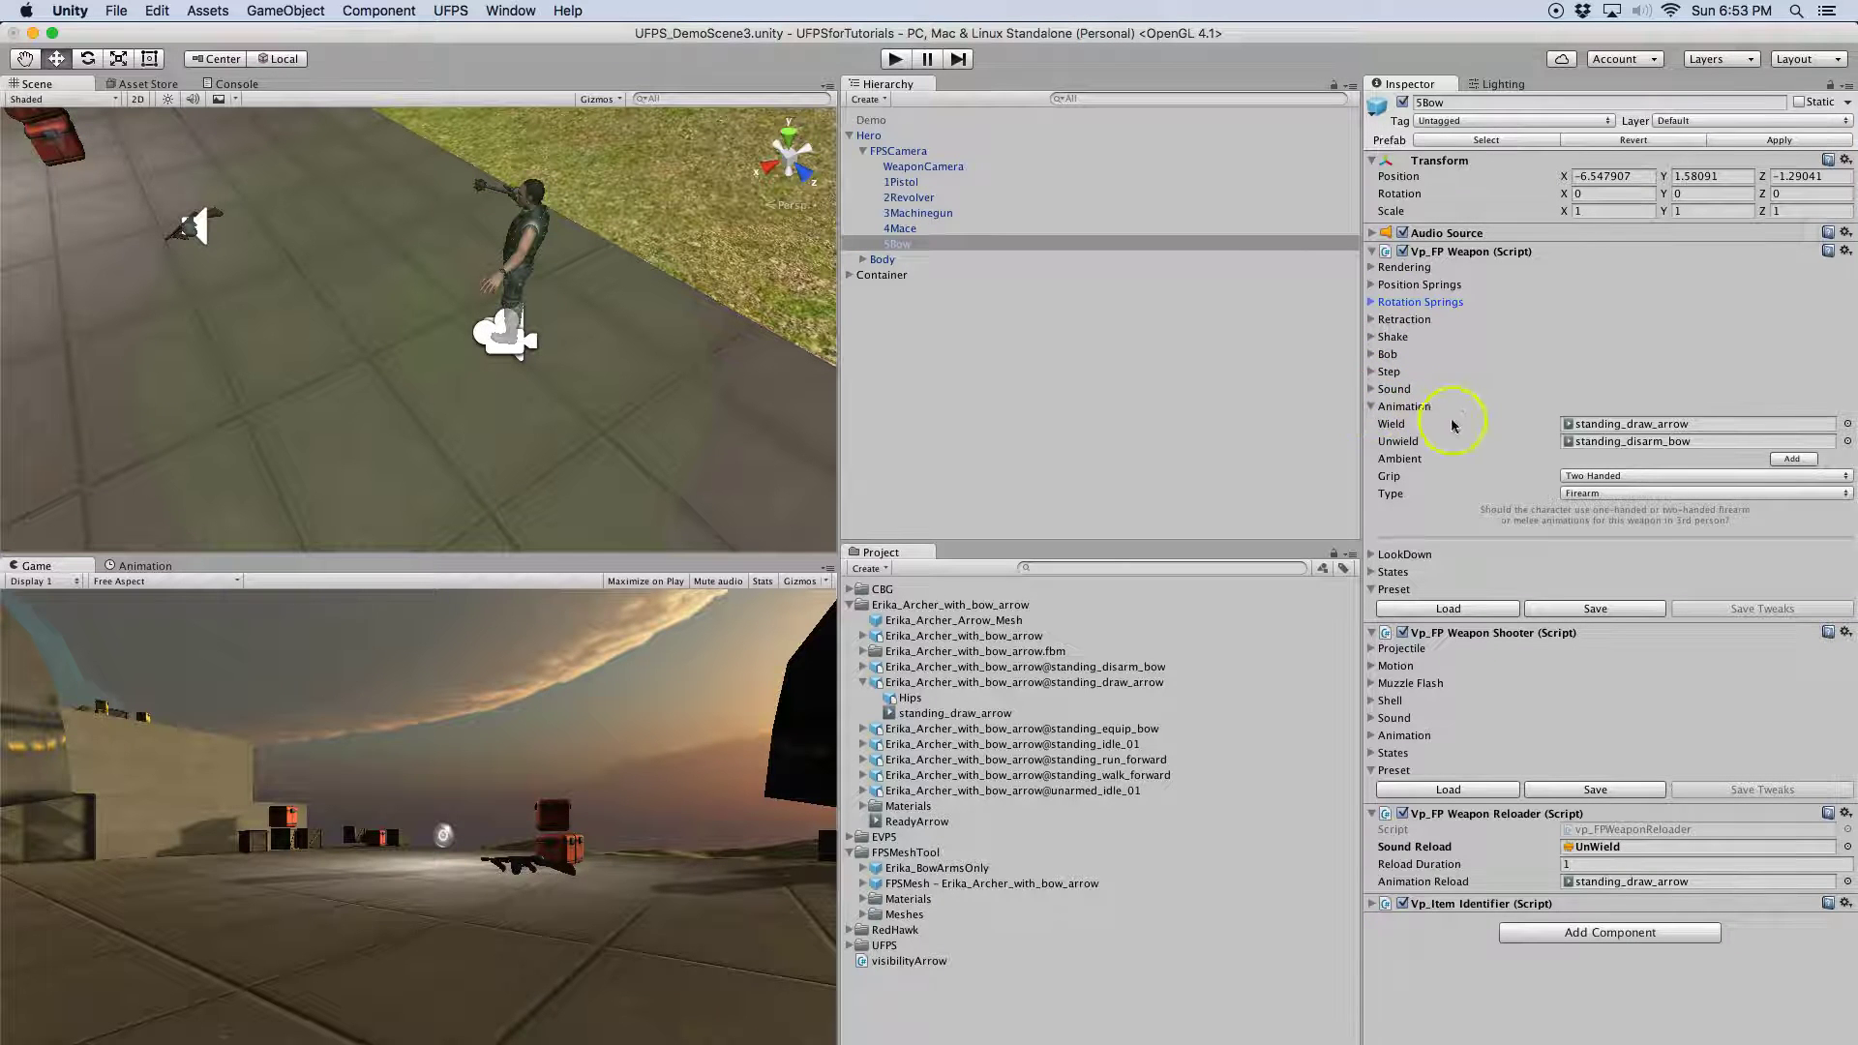
{"action": "left_click", "coordinate": [1653, 426]}
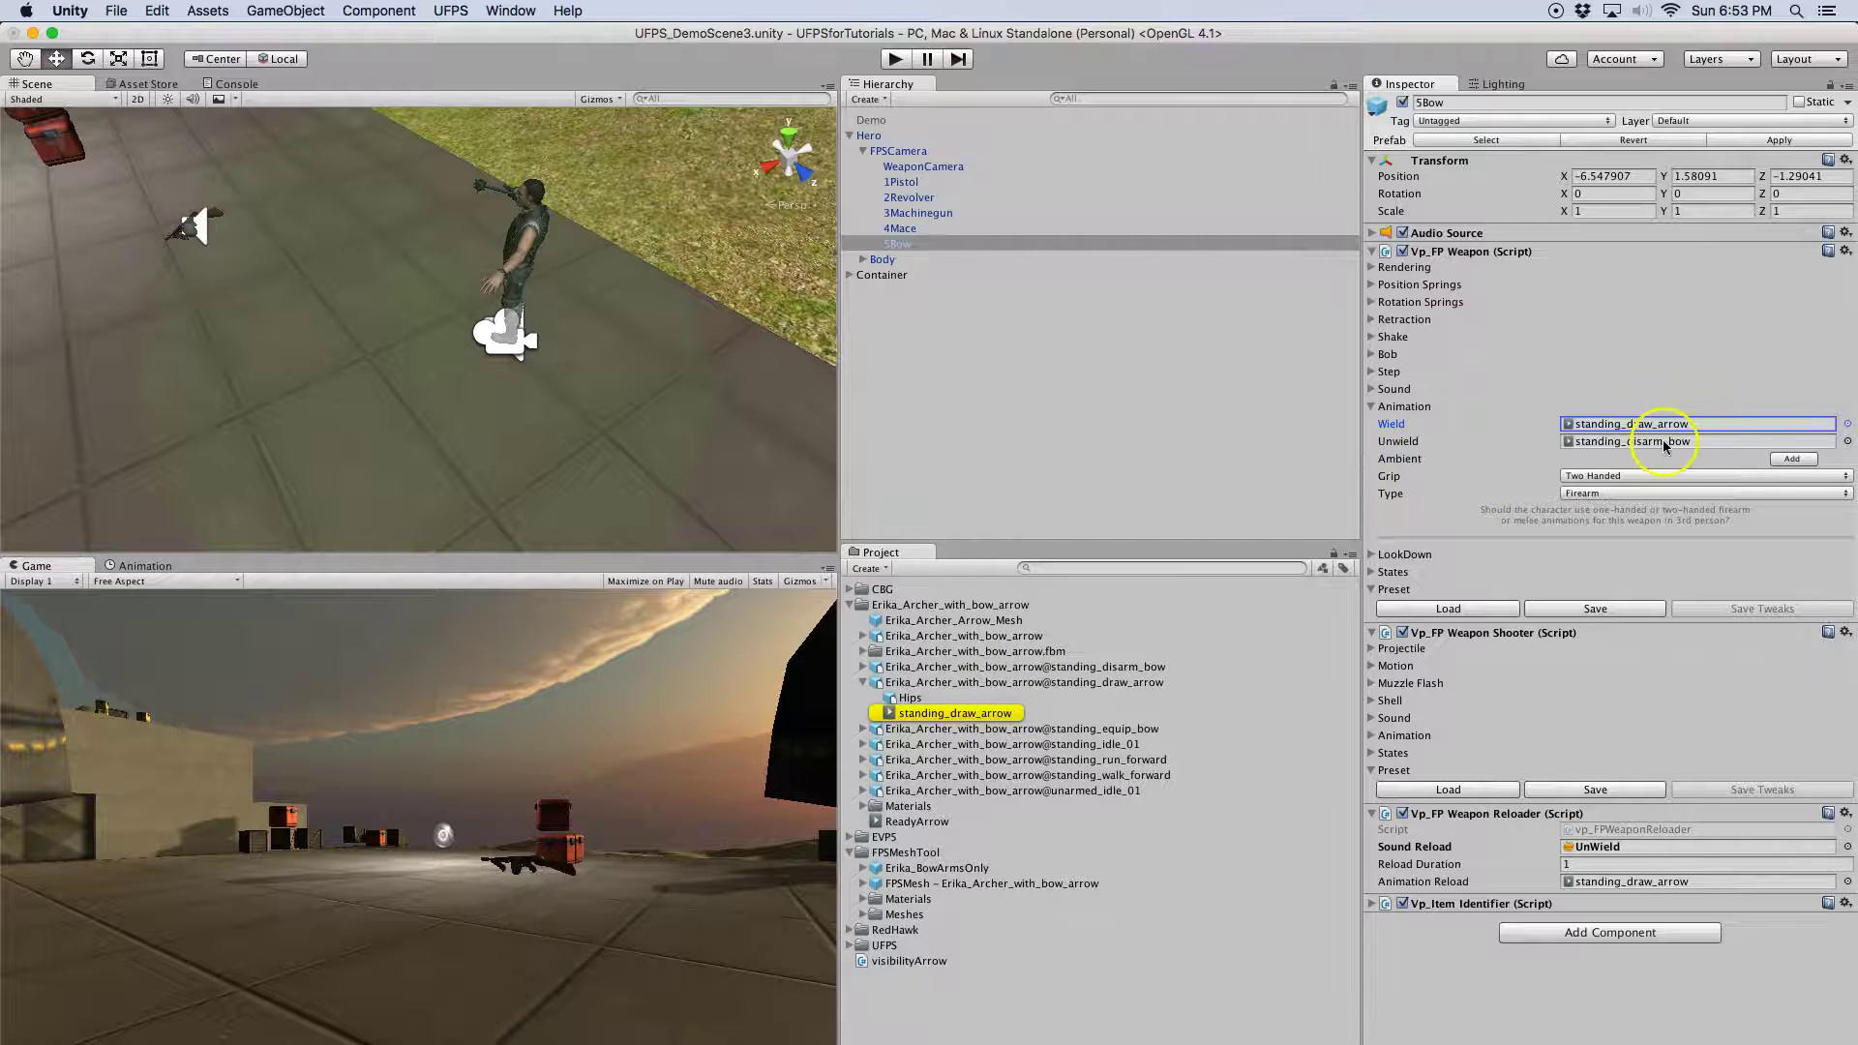
{"action": "left_click", "coordinate": [1664, 443]}
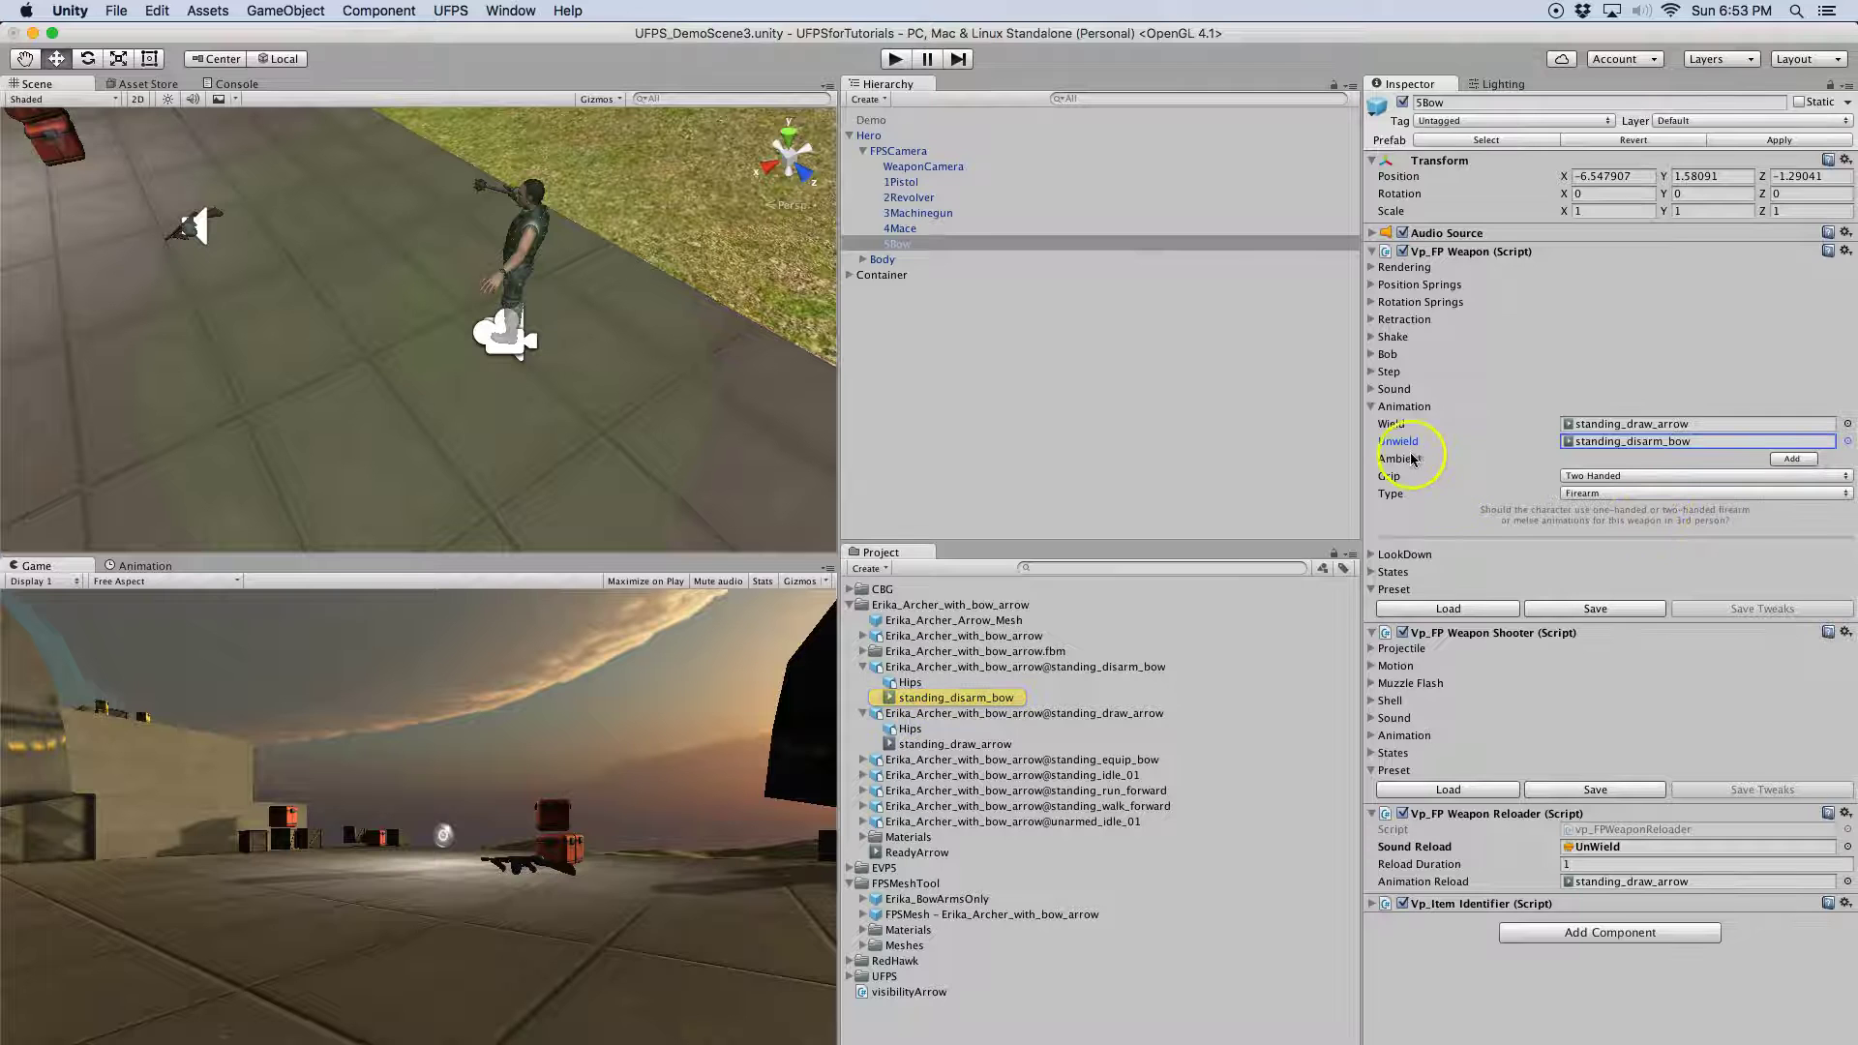
{"action": "left_click", "coordinate": [1370, 407]}
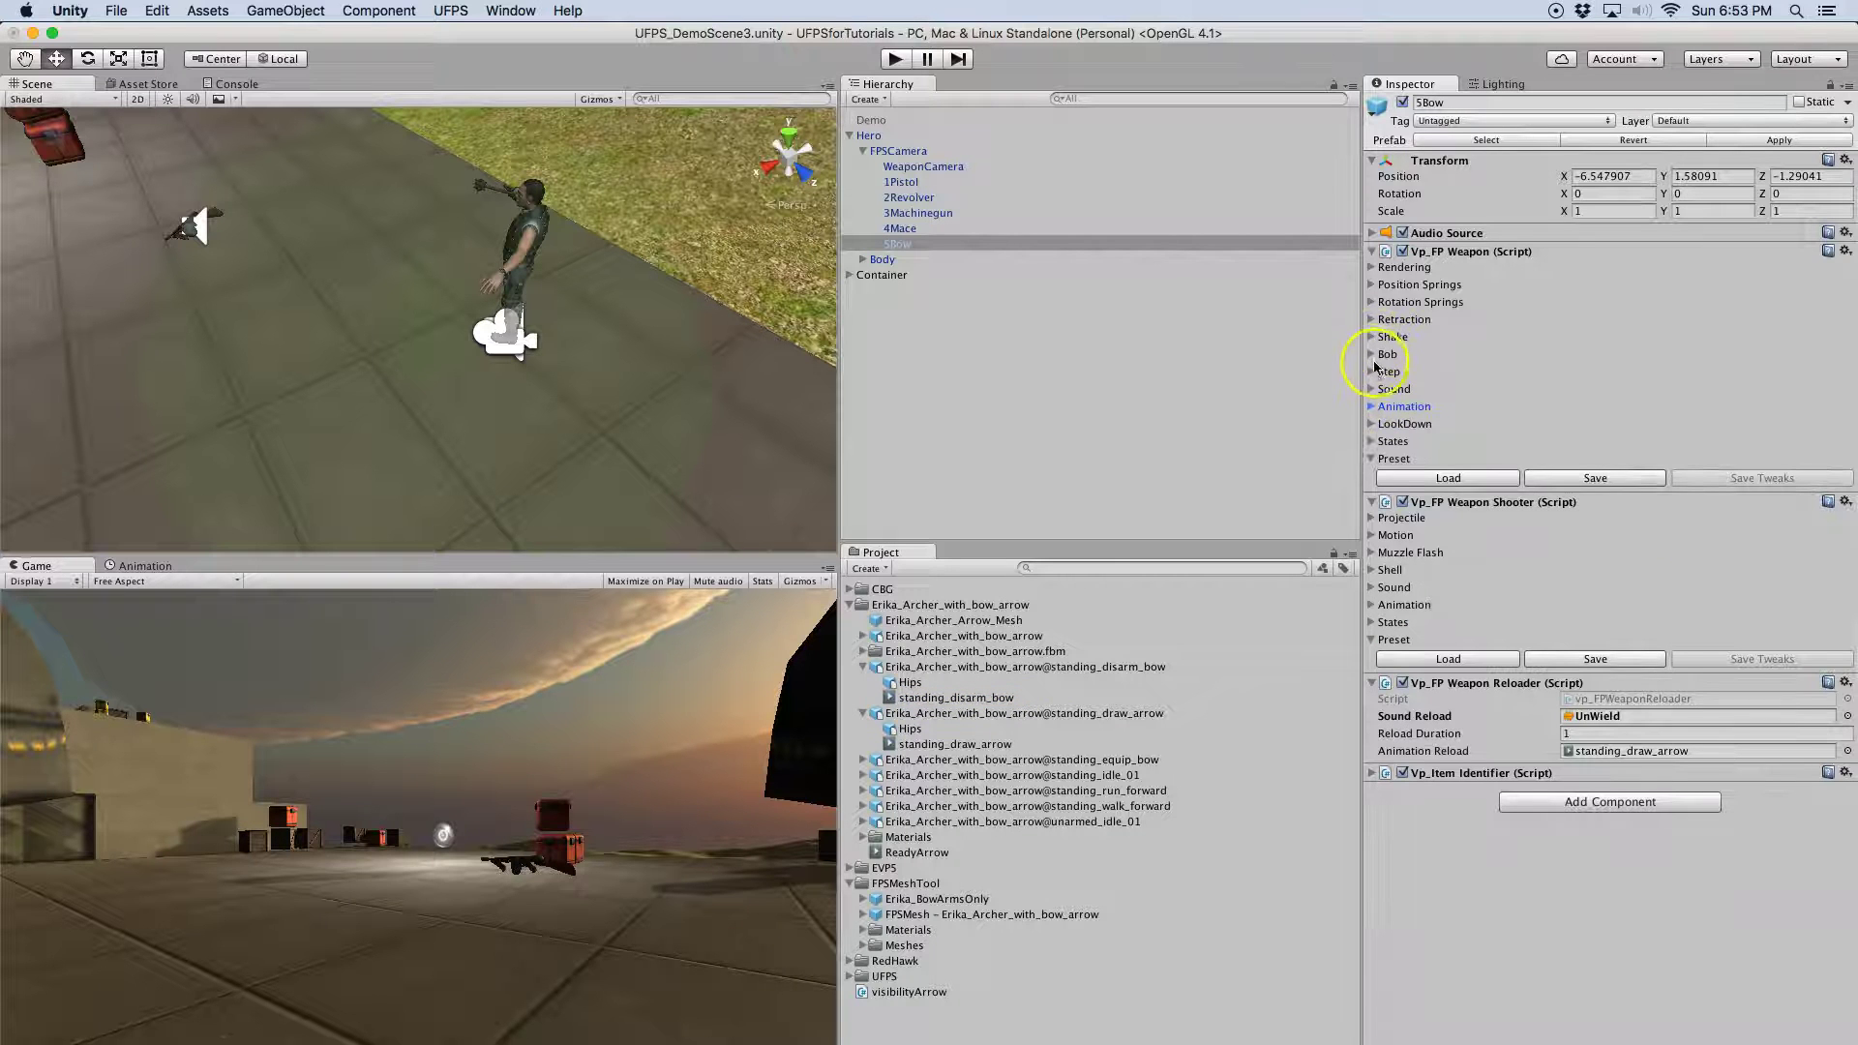
{"action": "left_click", "coordinate": [1371, 441]}
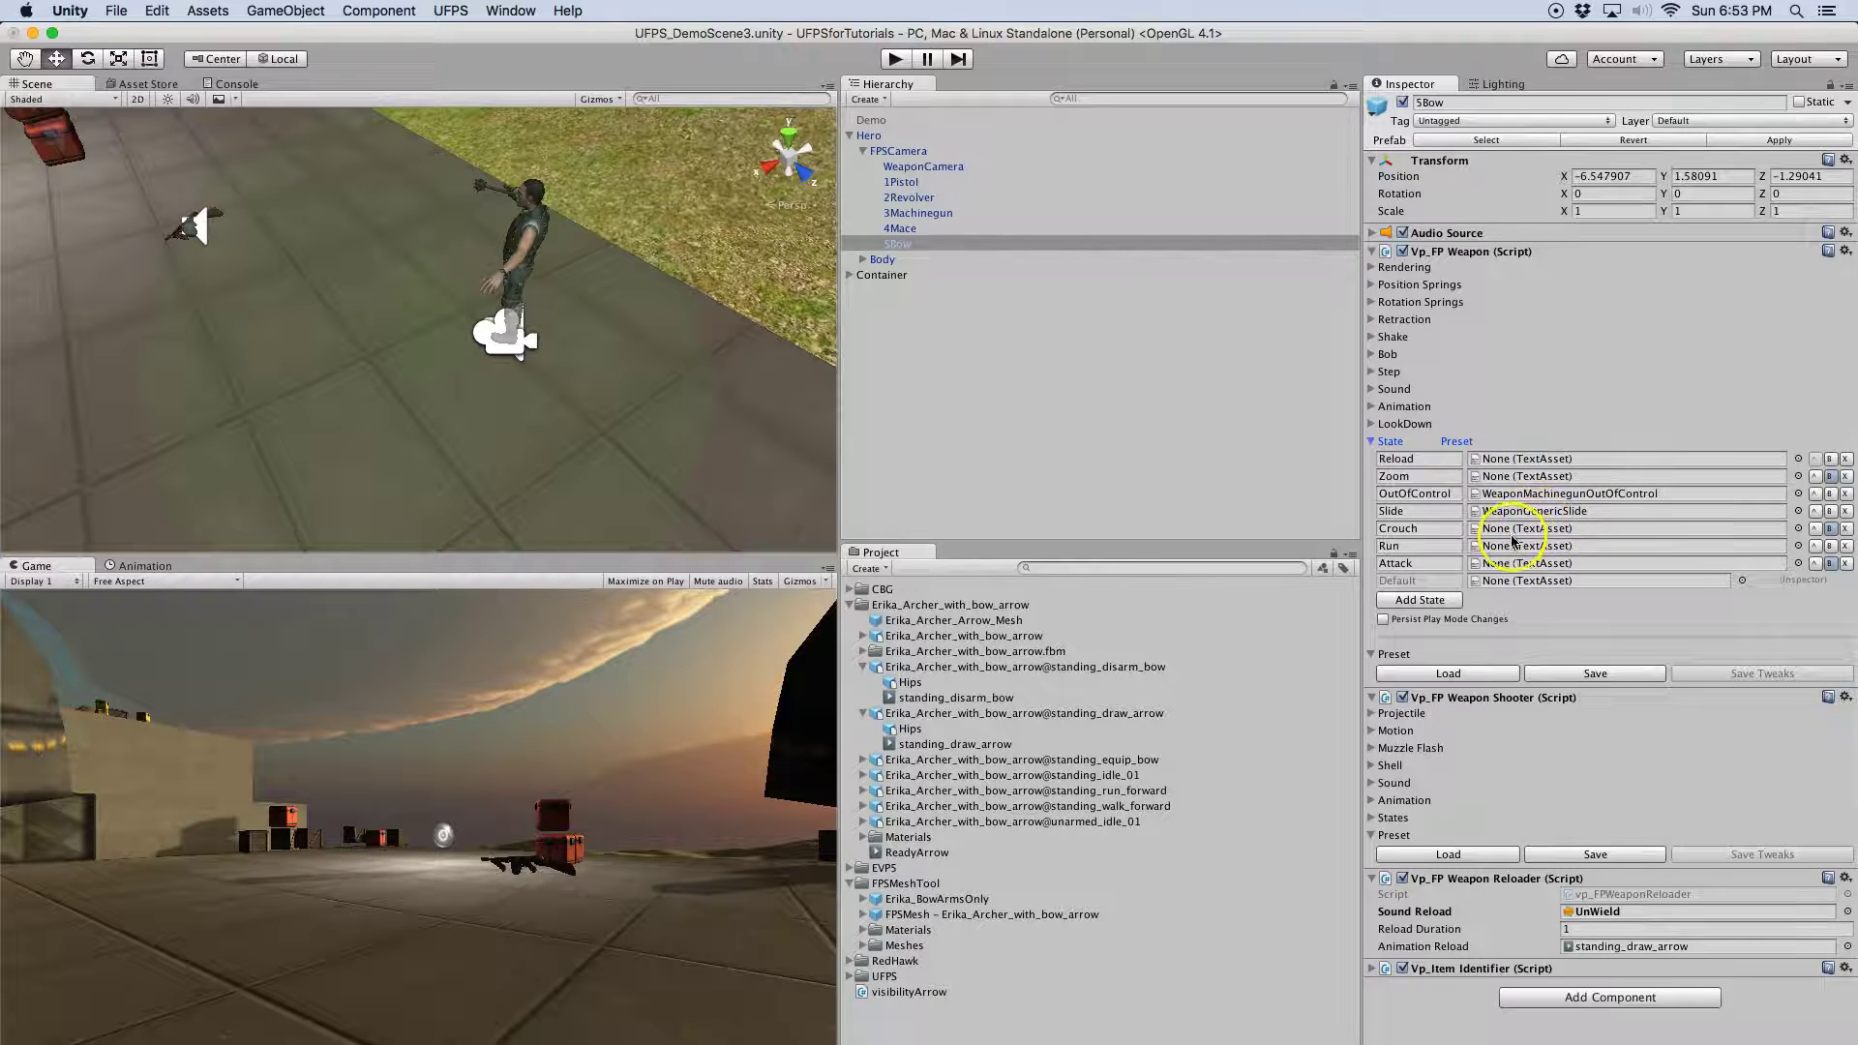
{"action": "left_click", "coordinate": [1373, 445]}
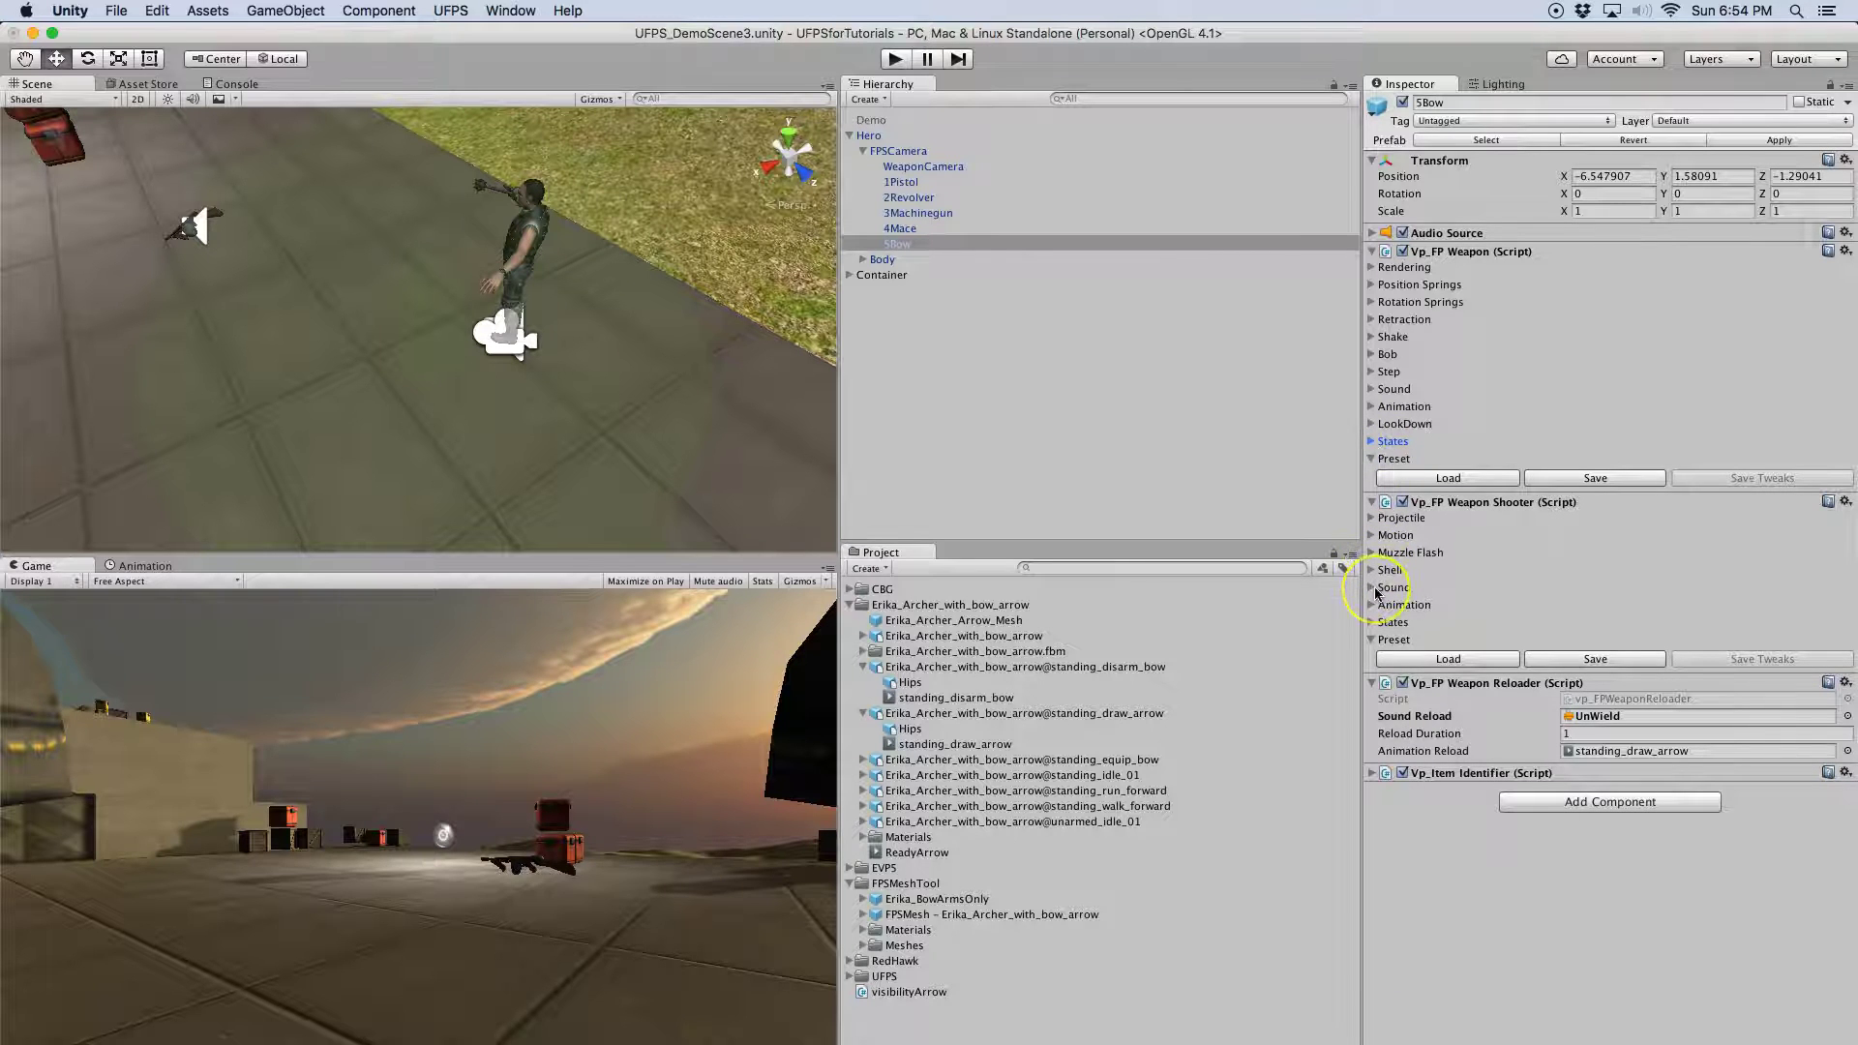
Review the weapon's wield and unwield sounds, locating the MachinegunWield sound asset
{"action": "left_click", "coordinate": [1373, 389]}
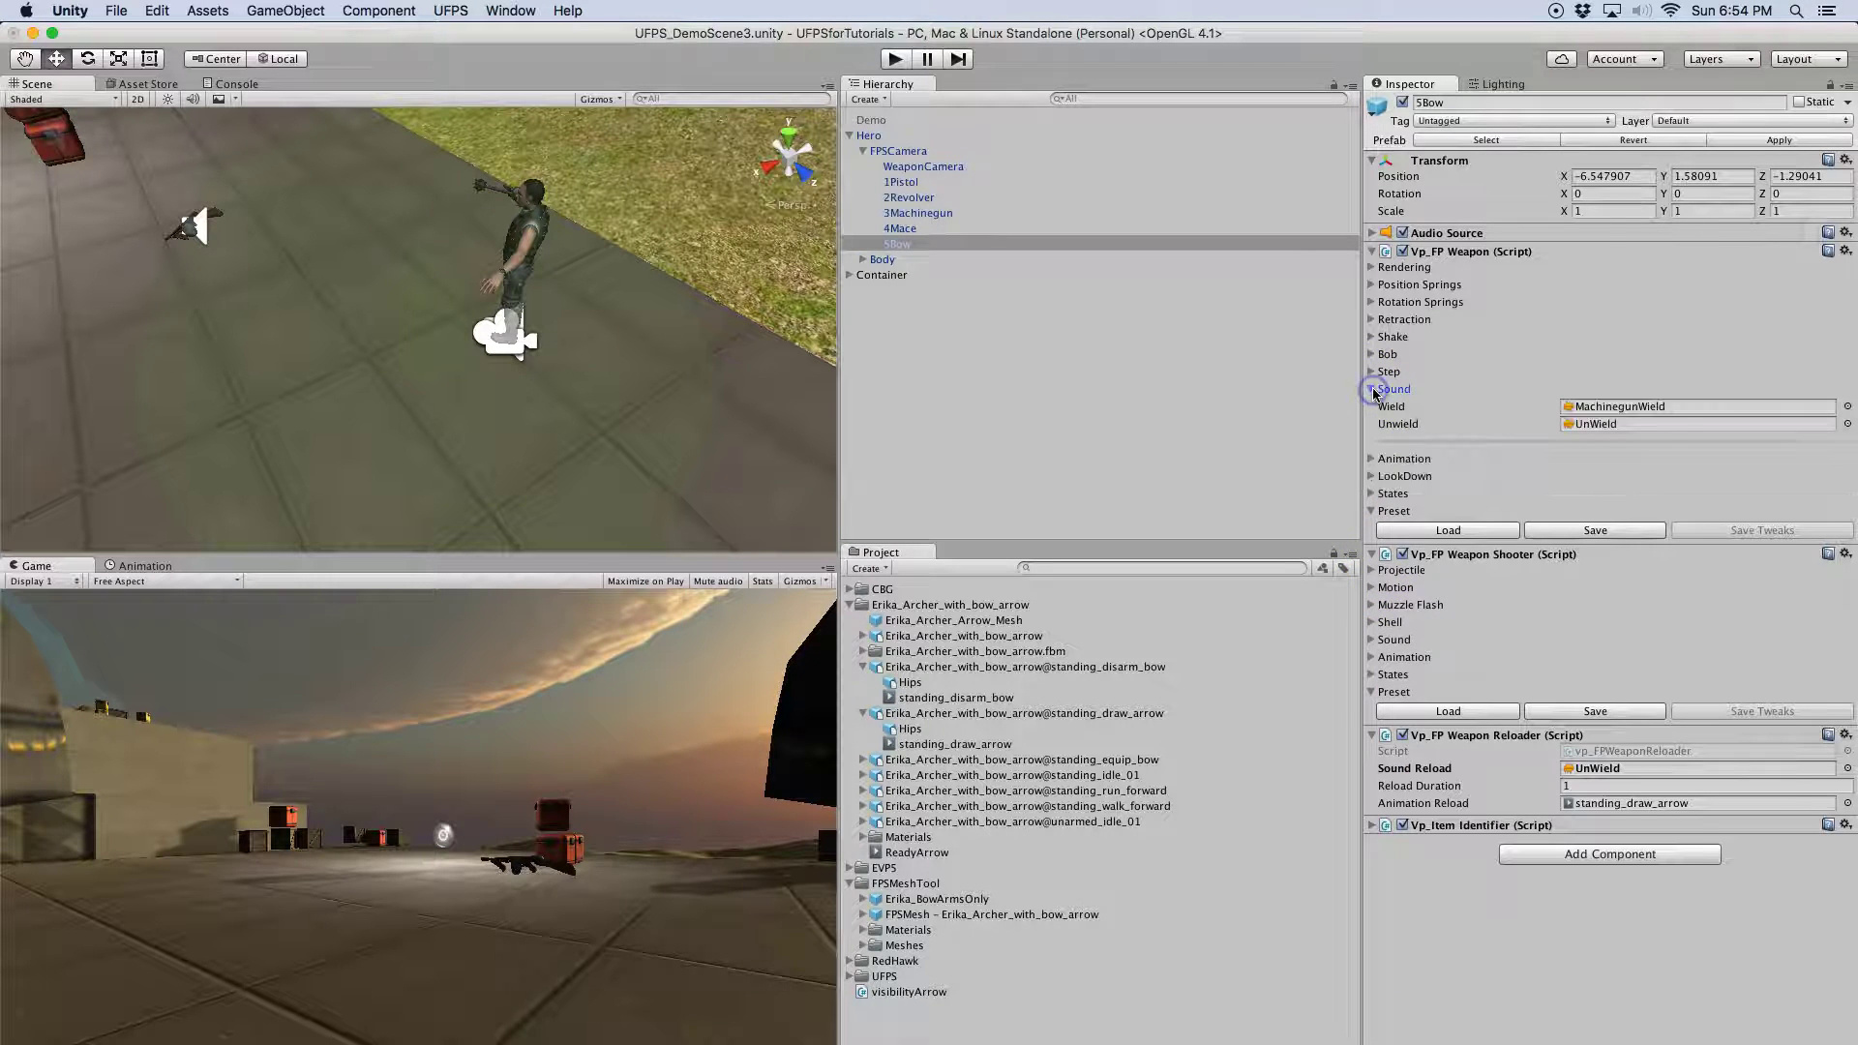
{"action": "left_click", "coordinate": [1654, 406]}
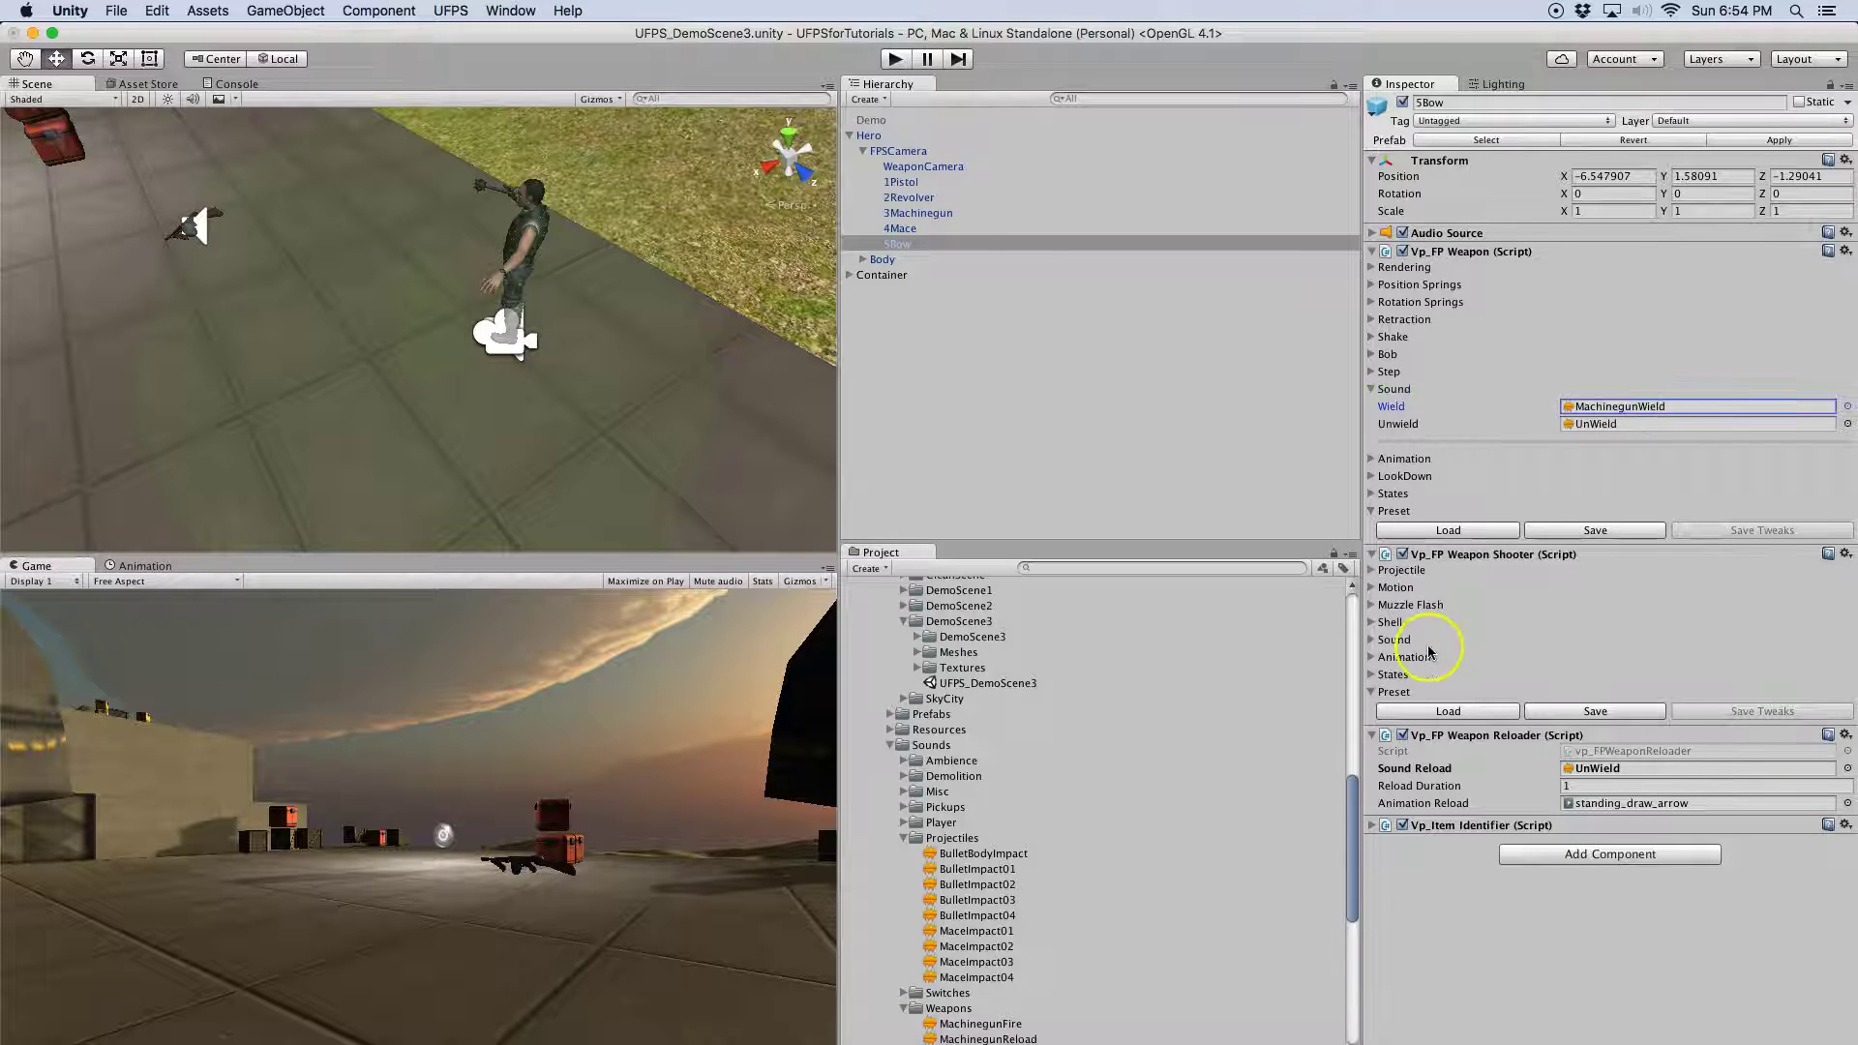
{"action": "scroll", "coordinate": [1101, 834], "scroll_direction": "up", "scroll_amount": 5}
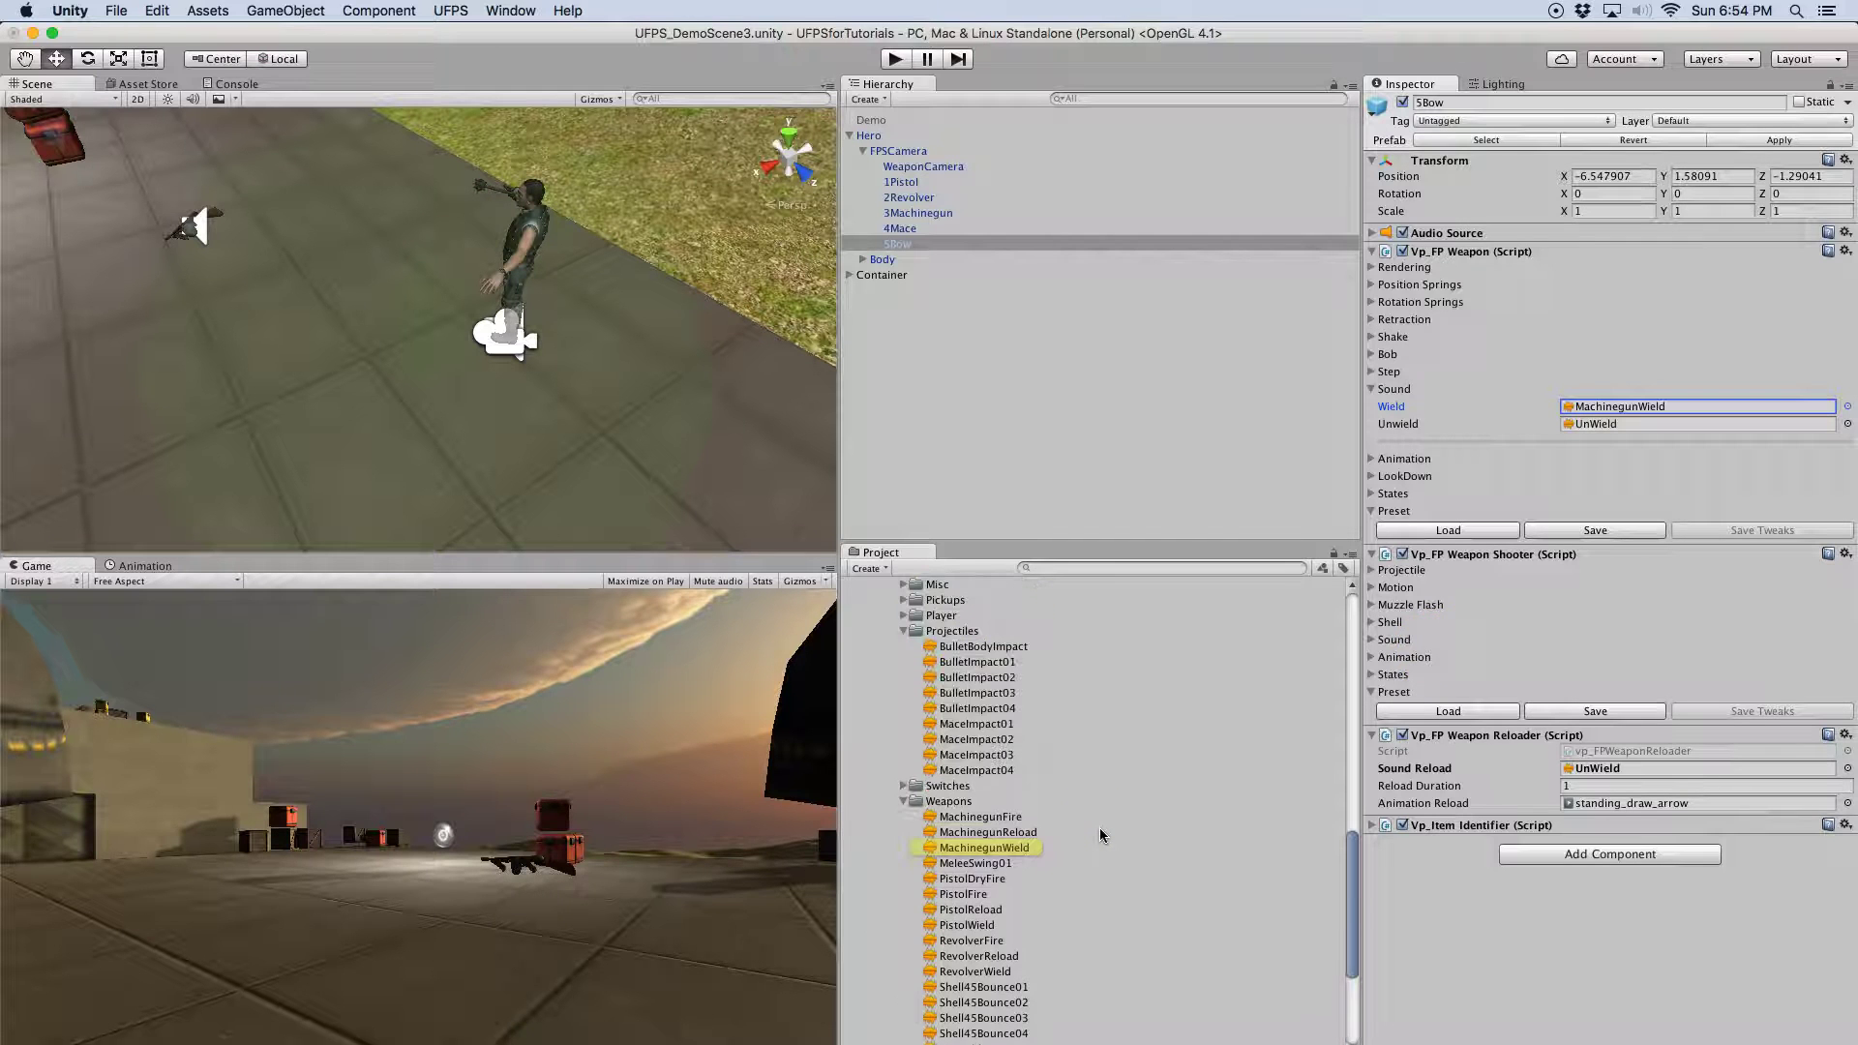
{"action": "scroll", "coordinate": [1101, 834], "scroll_direction": "down", "scroll_amount": 5}
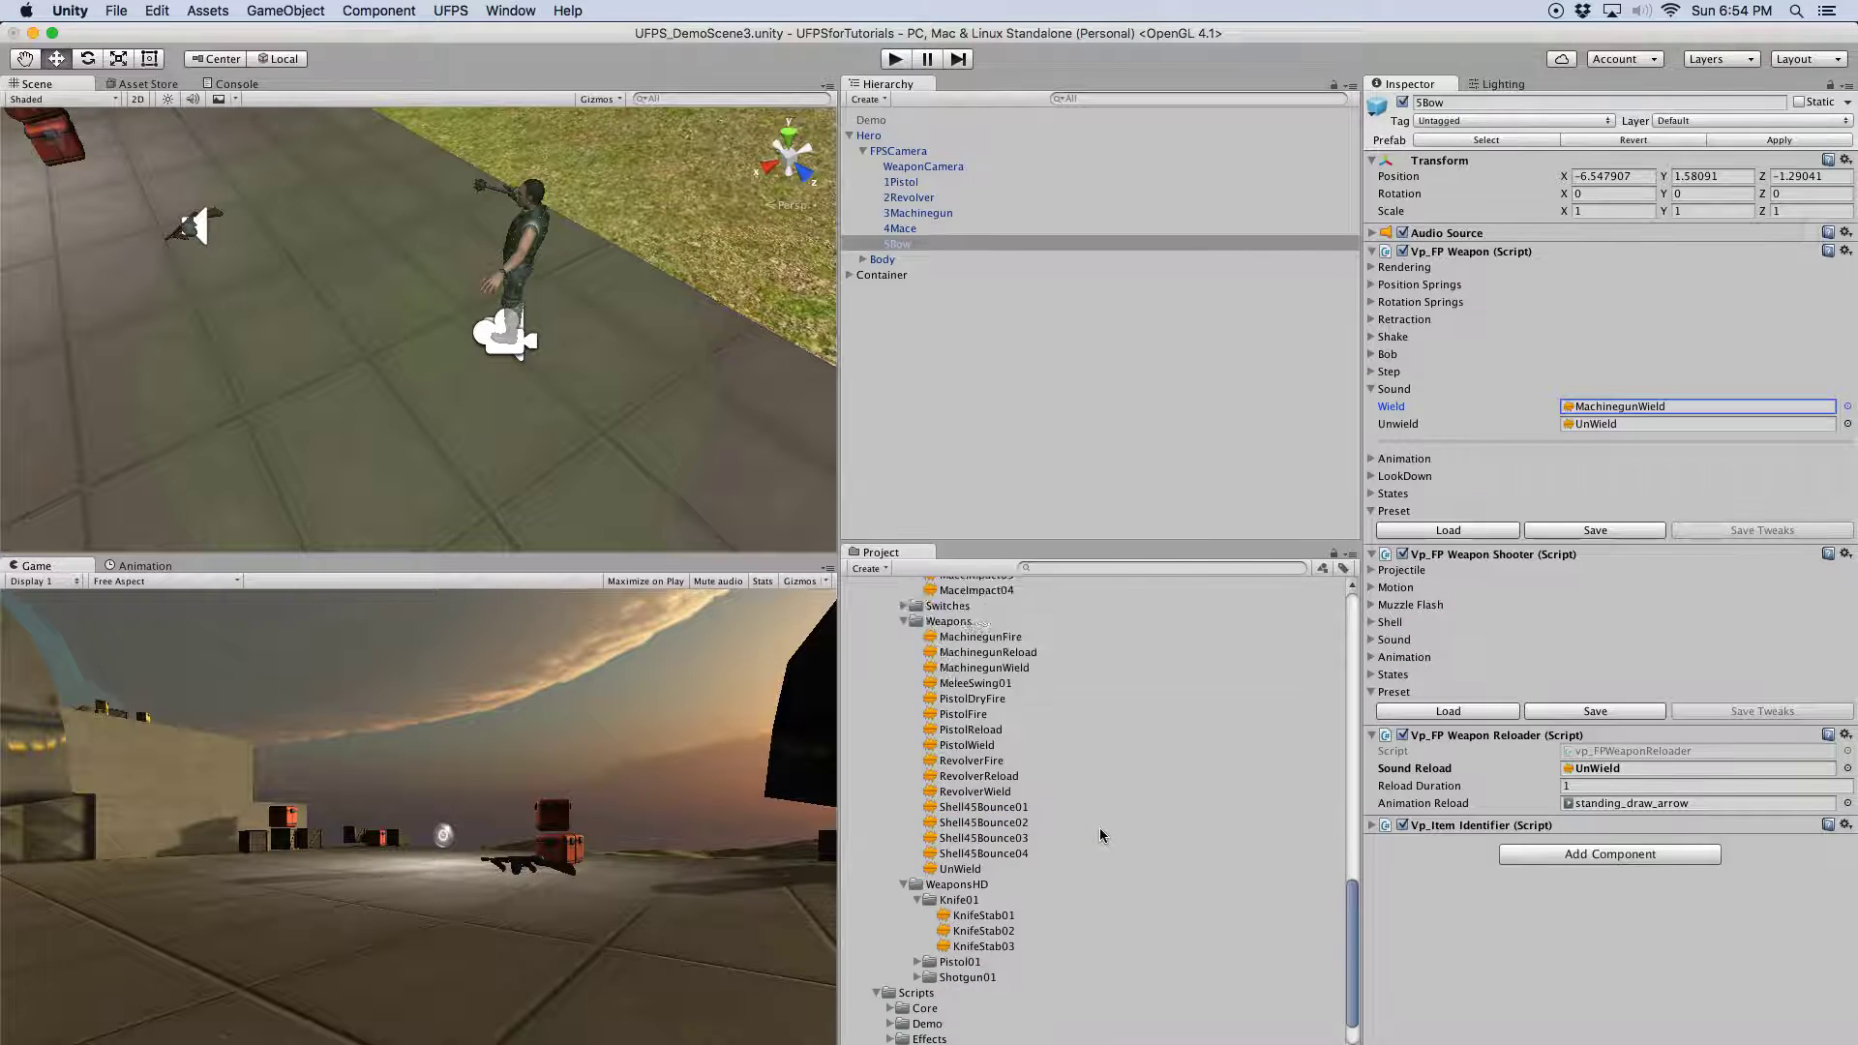
{"action": "scroll", "coordinate": [1102, 835], "scroll_direction": "up", "scroll_amount": 10}
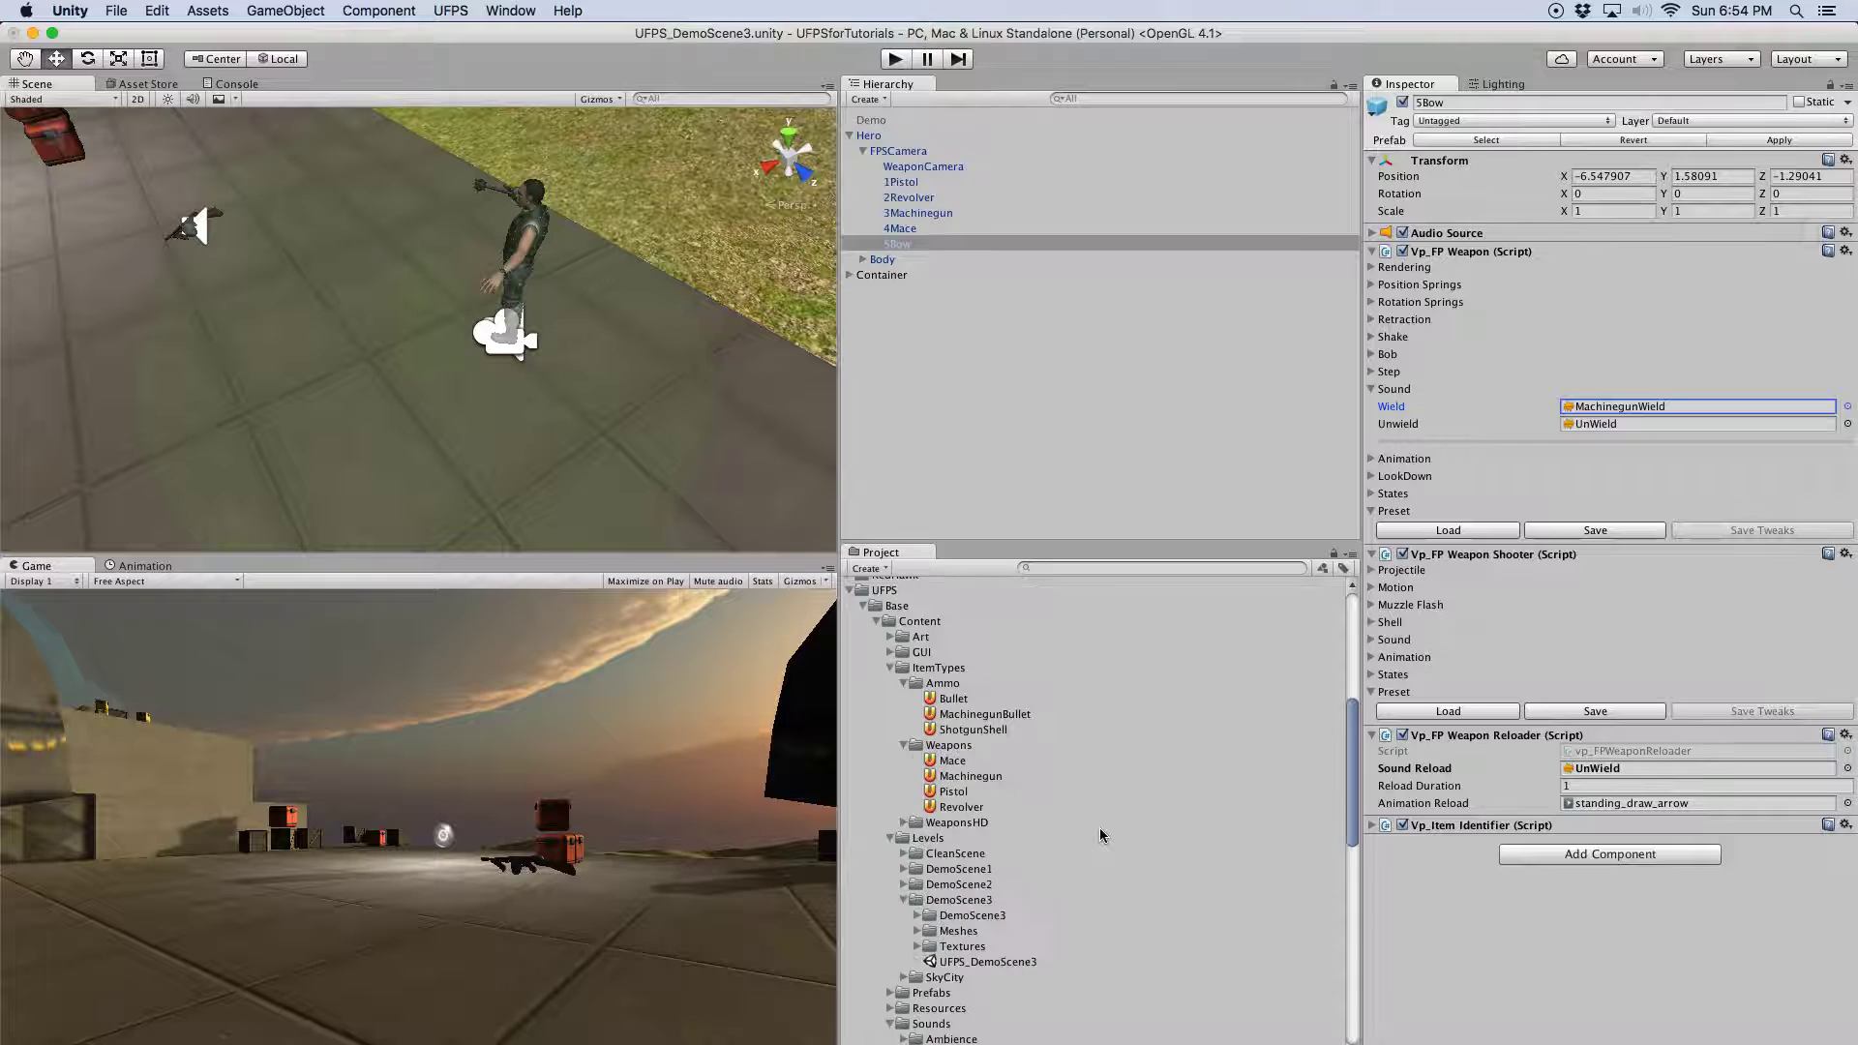
{"action": "left_click", "coordinate": [1369, 389]}
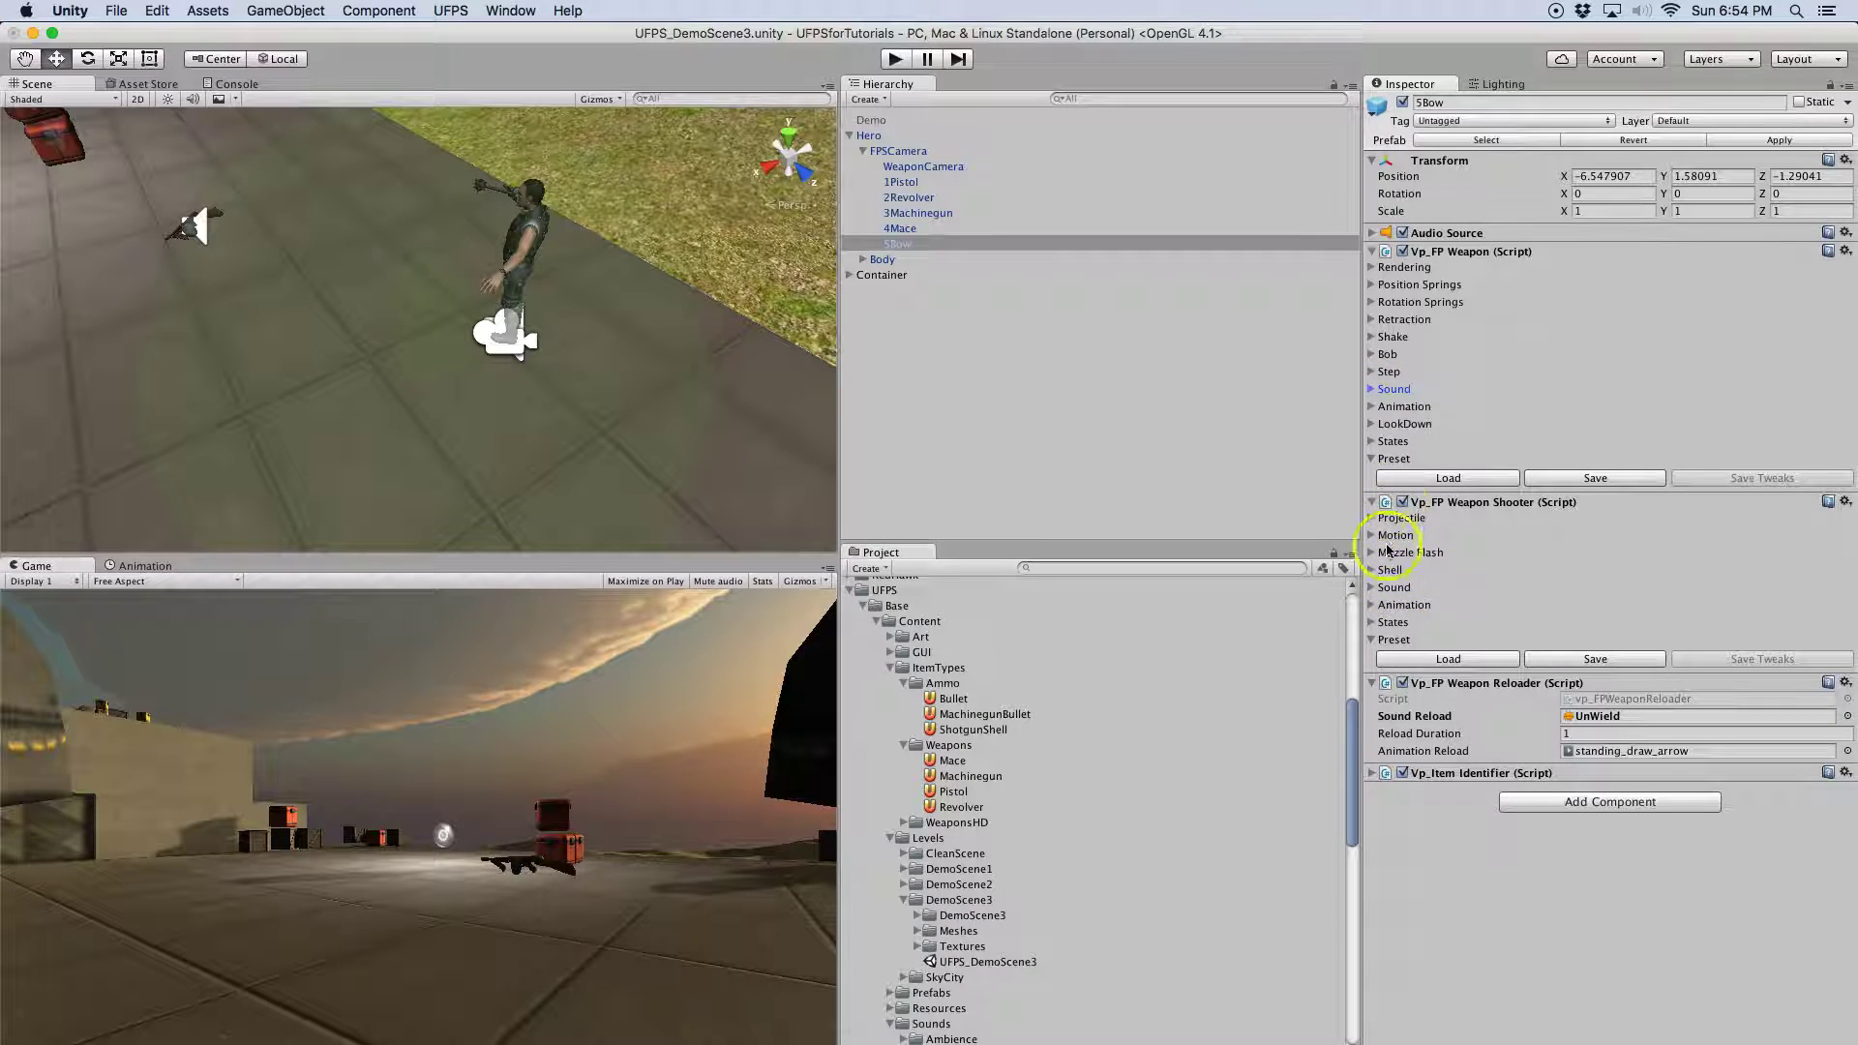
Check the shooter's fire clip standing_disarm_bow and reload clip standing_draw_arrow, then expand the Item Identifier
{"action": "left_click", "coordinate": [1384, 588]}
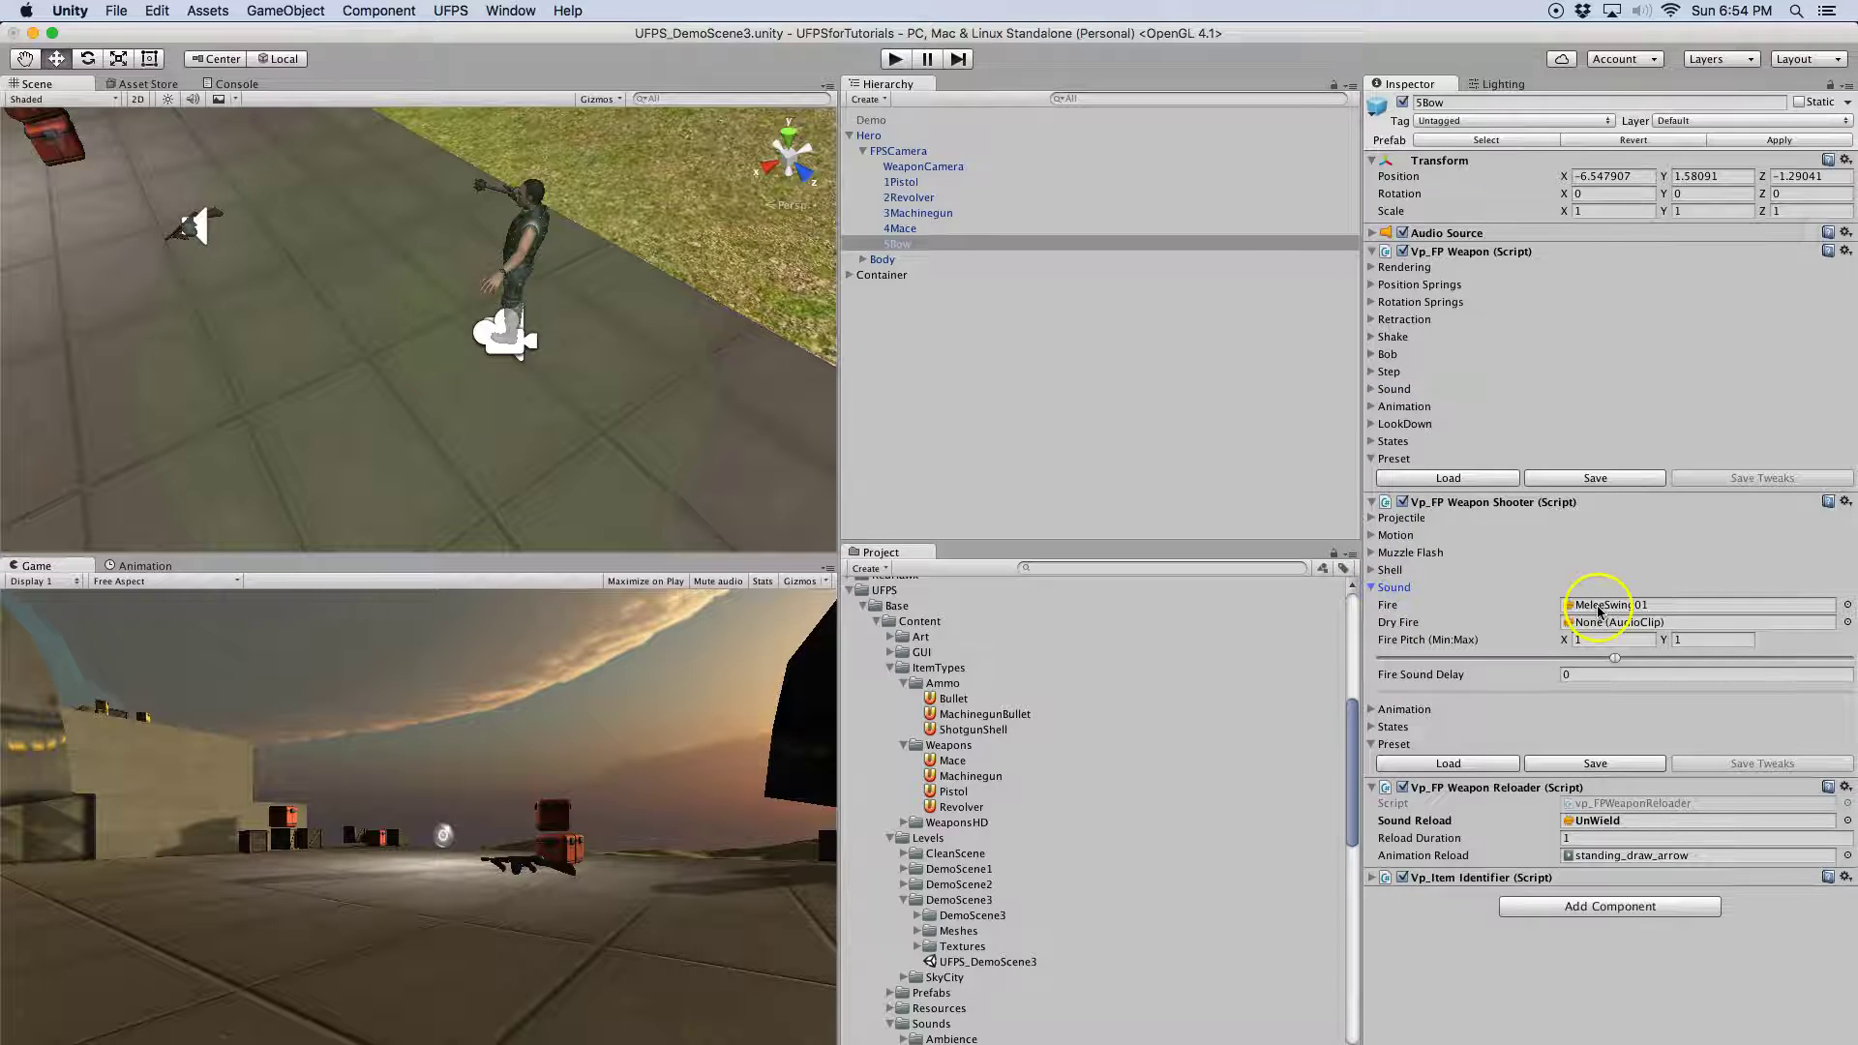
{"action": "left_click", "coordinate": [1372, 587]}
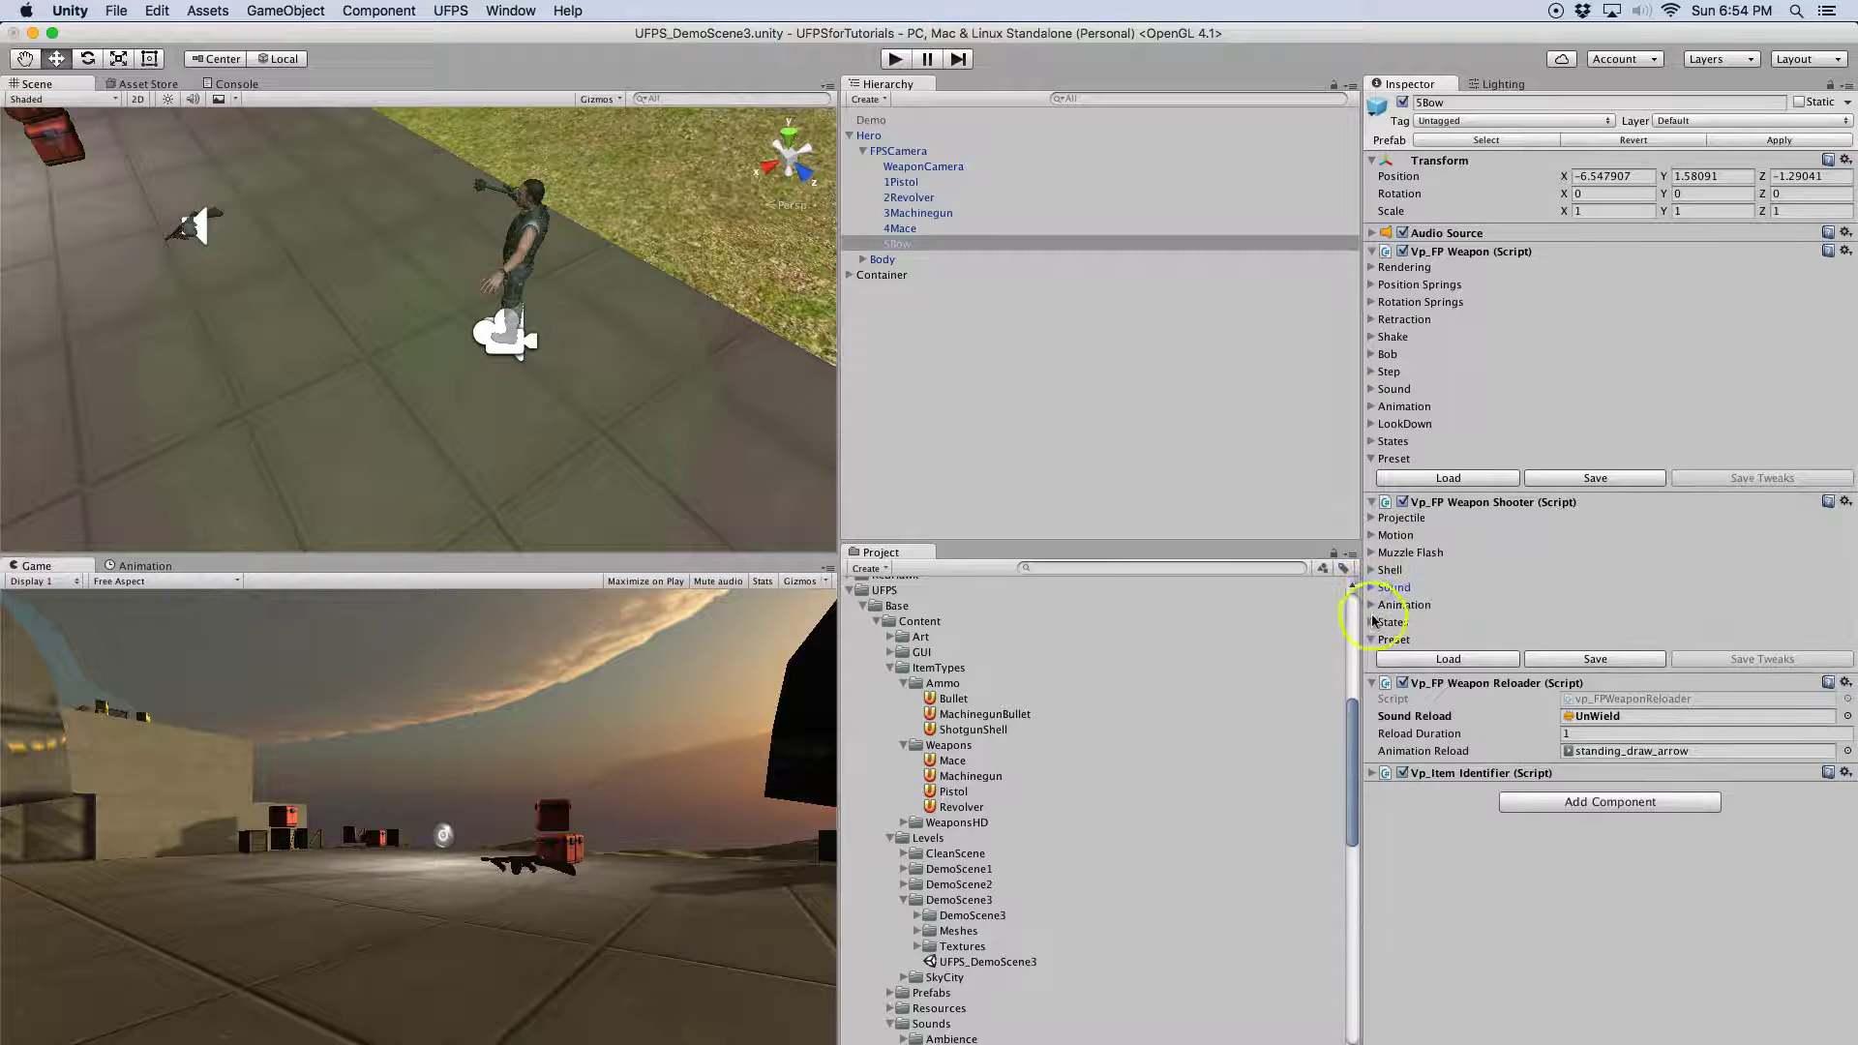
{"action": "left_click", "coordinate": [1371, 604]}
{"action": "left_click", "coordinate": [1636, 627]}
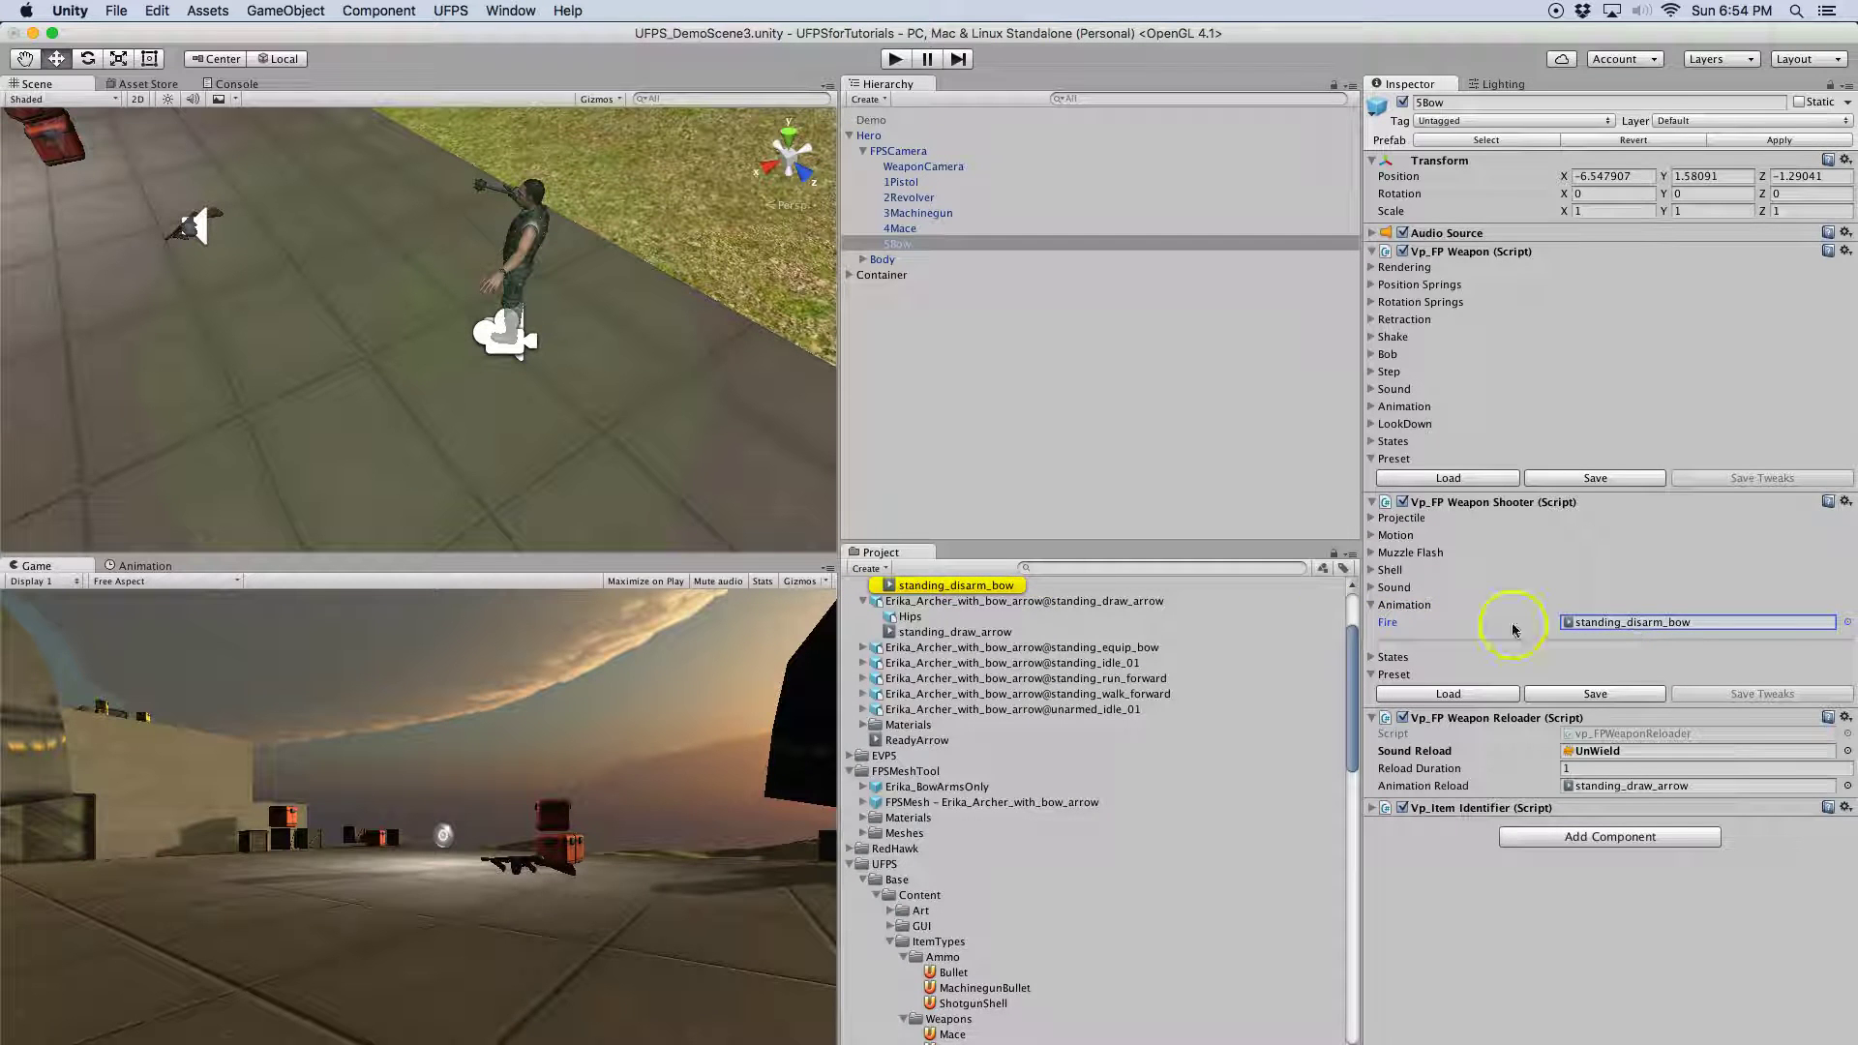
{"action": "left_click", "coordinate": [1374, 605]}
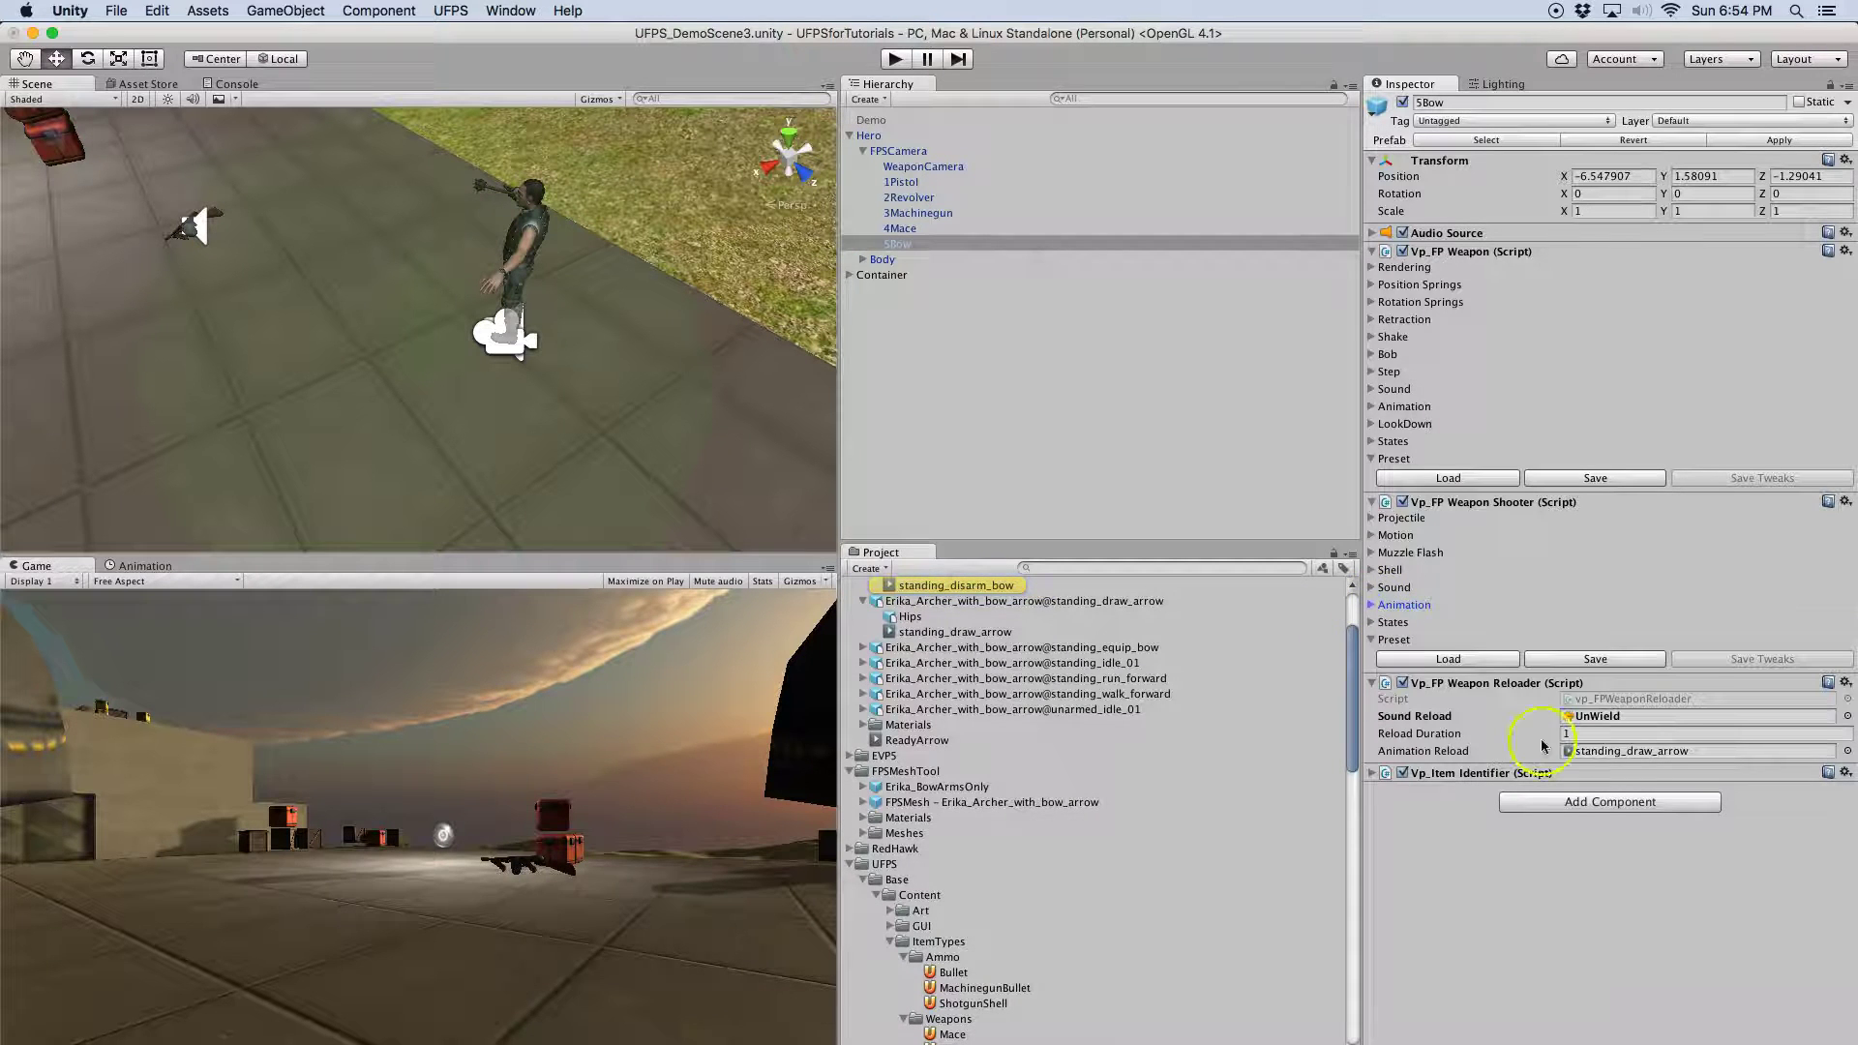
{"action": "left_click", "coordinate": [1633, 752]}
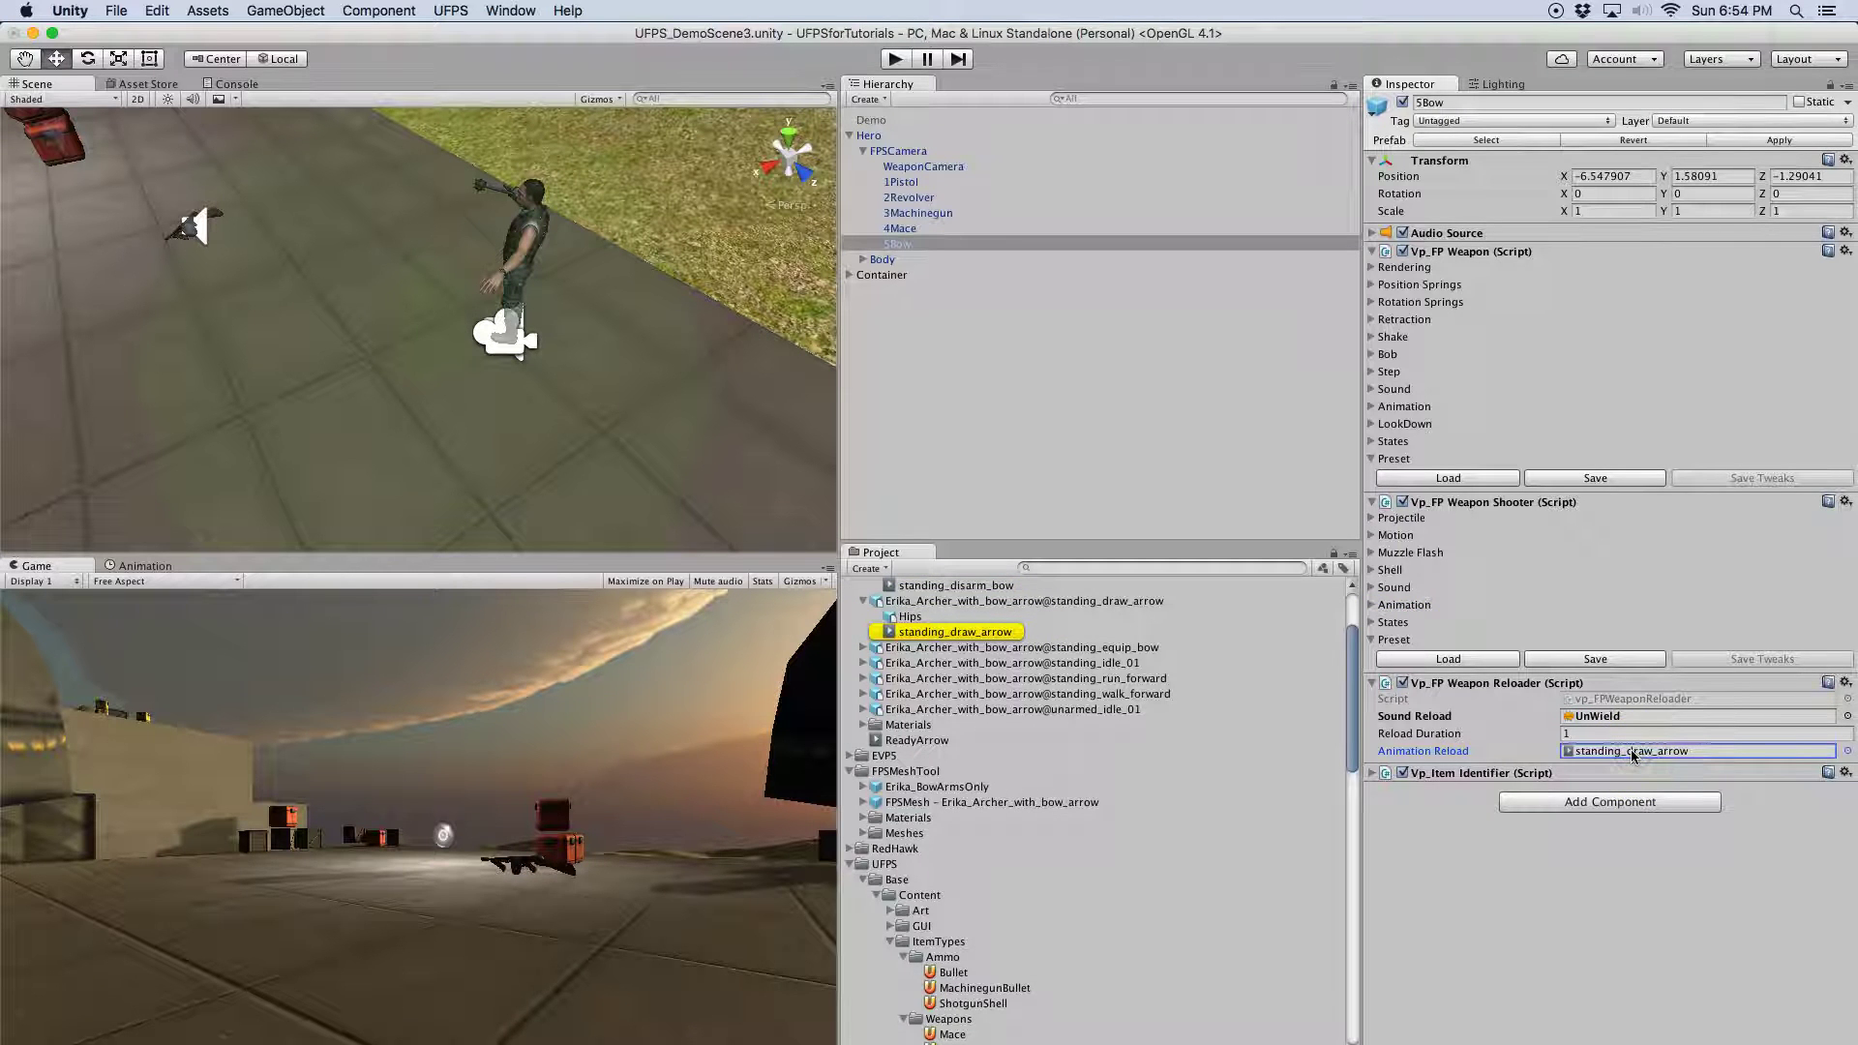
{"action": "left_click", "coordinate": [1373, 774]}
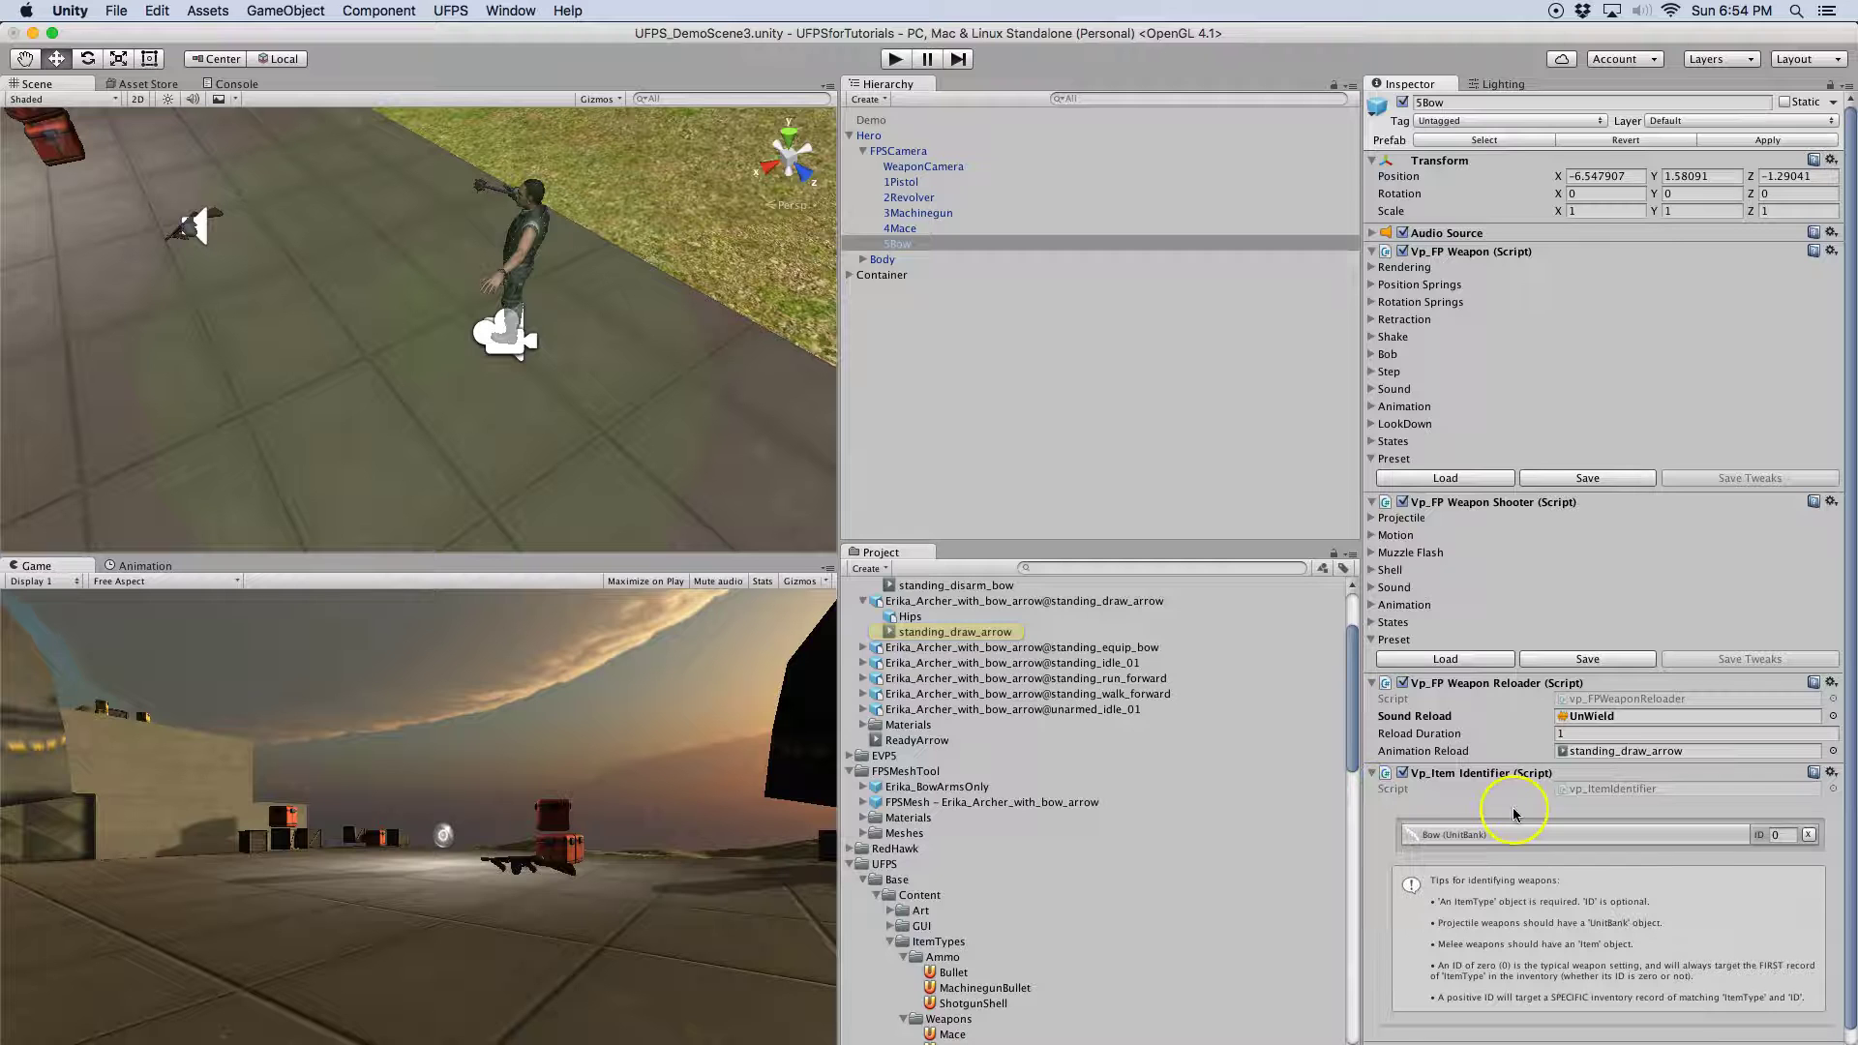
{"action": "left_click", "coordinate": [1474, 841]}
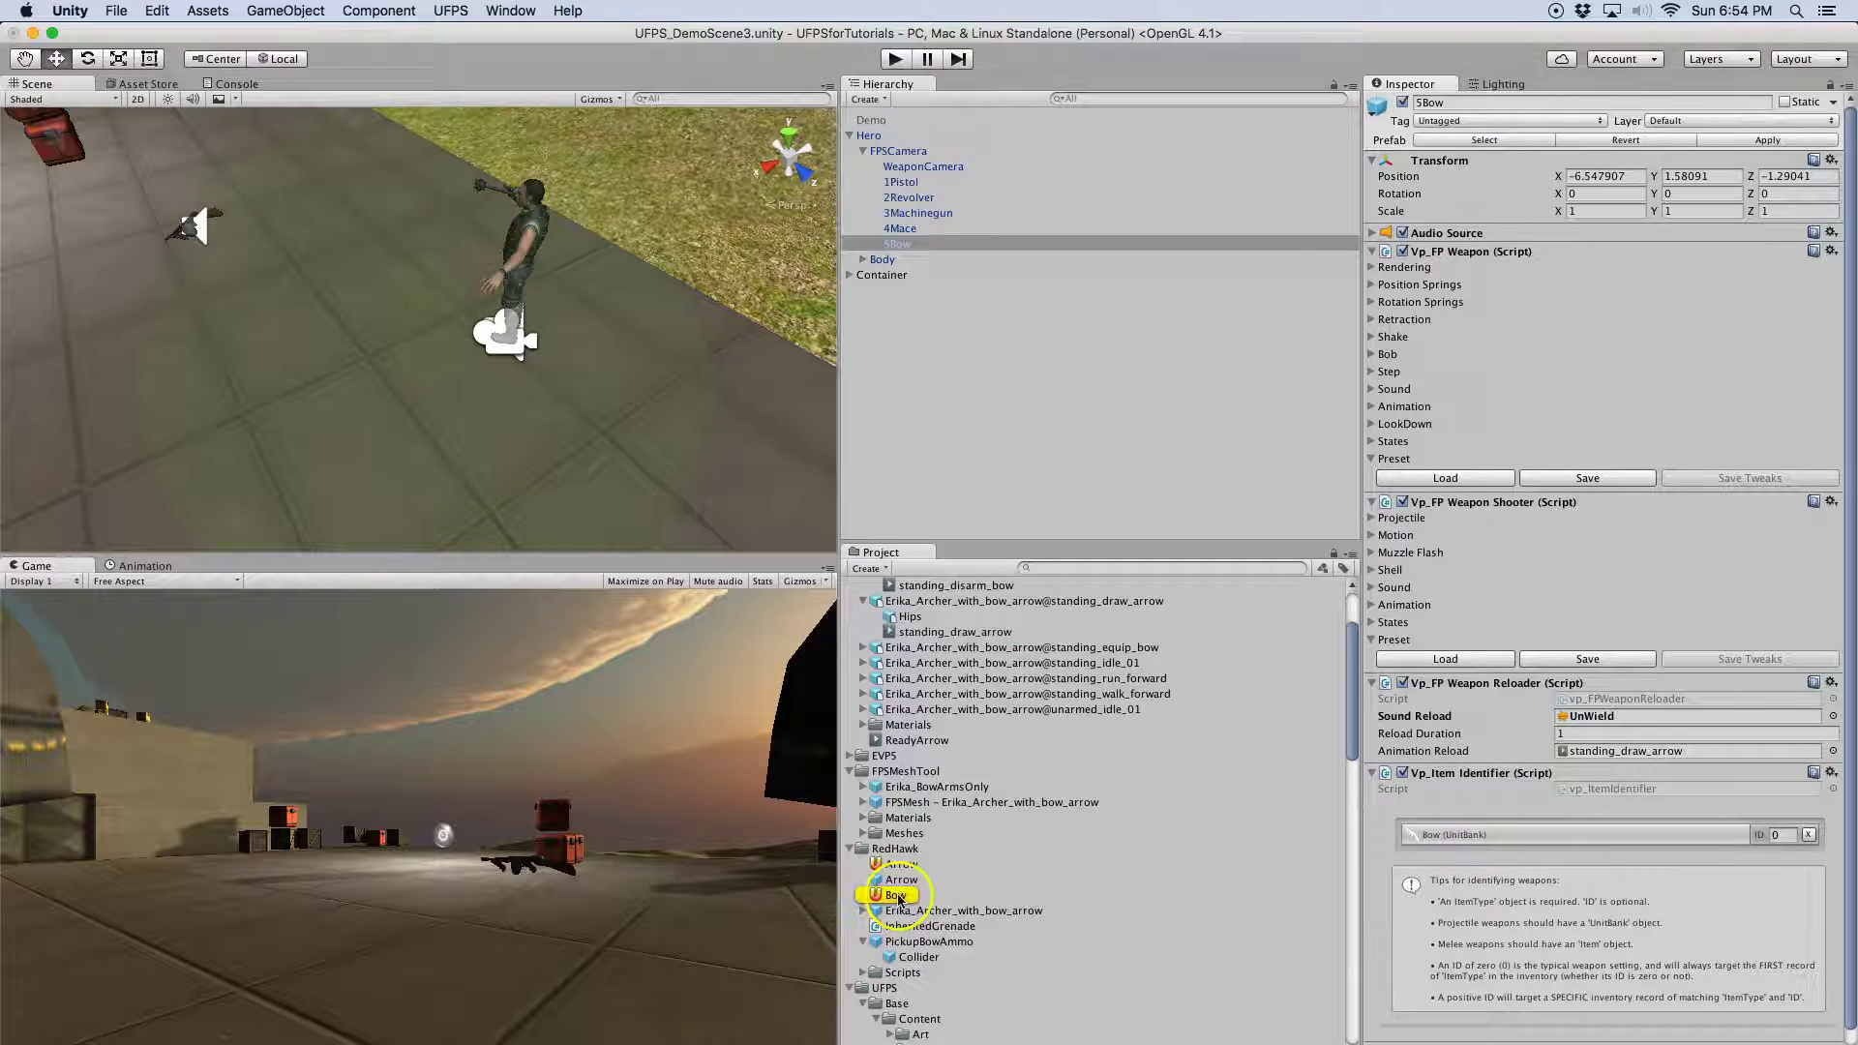
{"action": "left_click", "coordinate": [899, 895]}
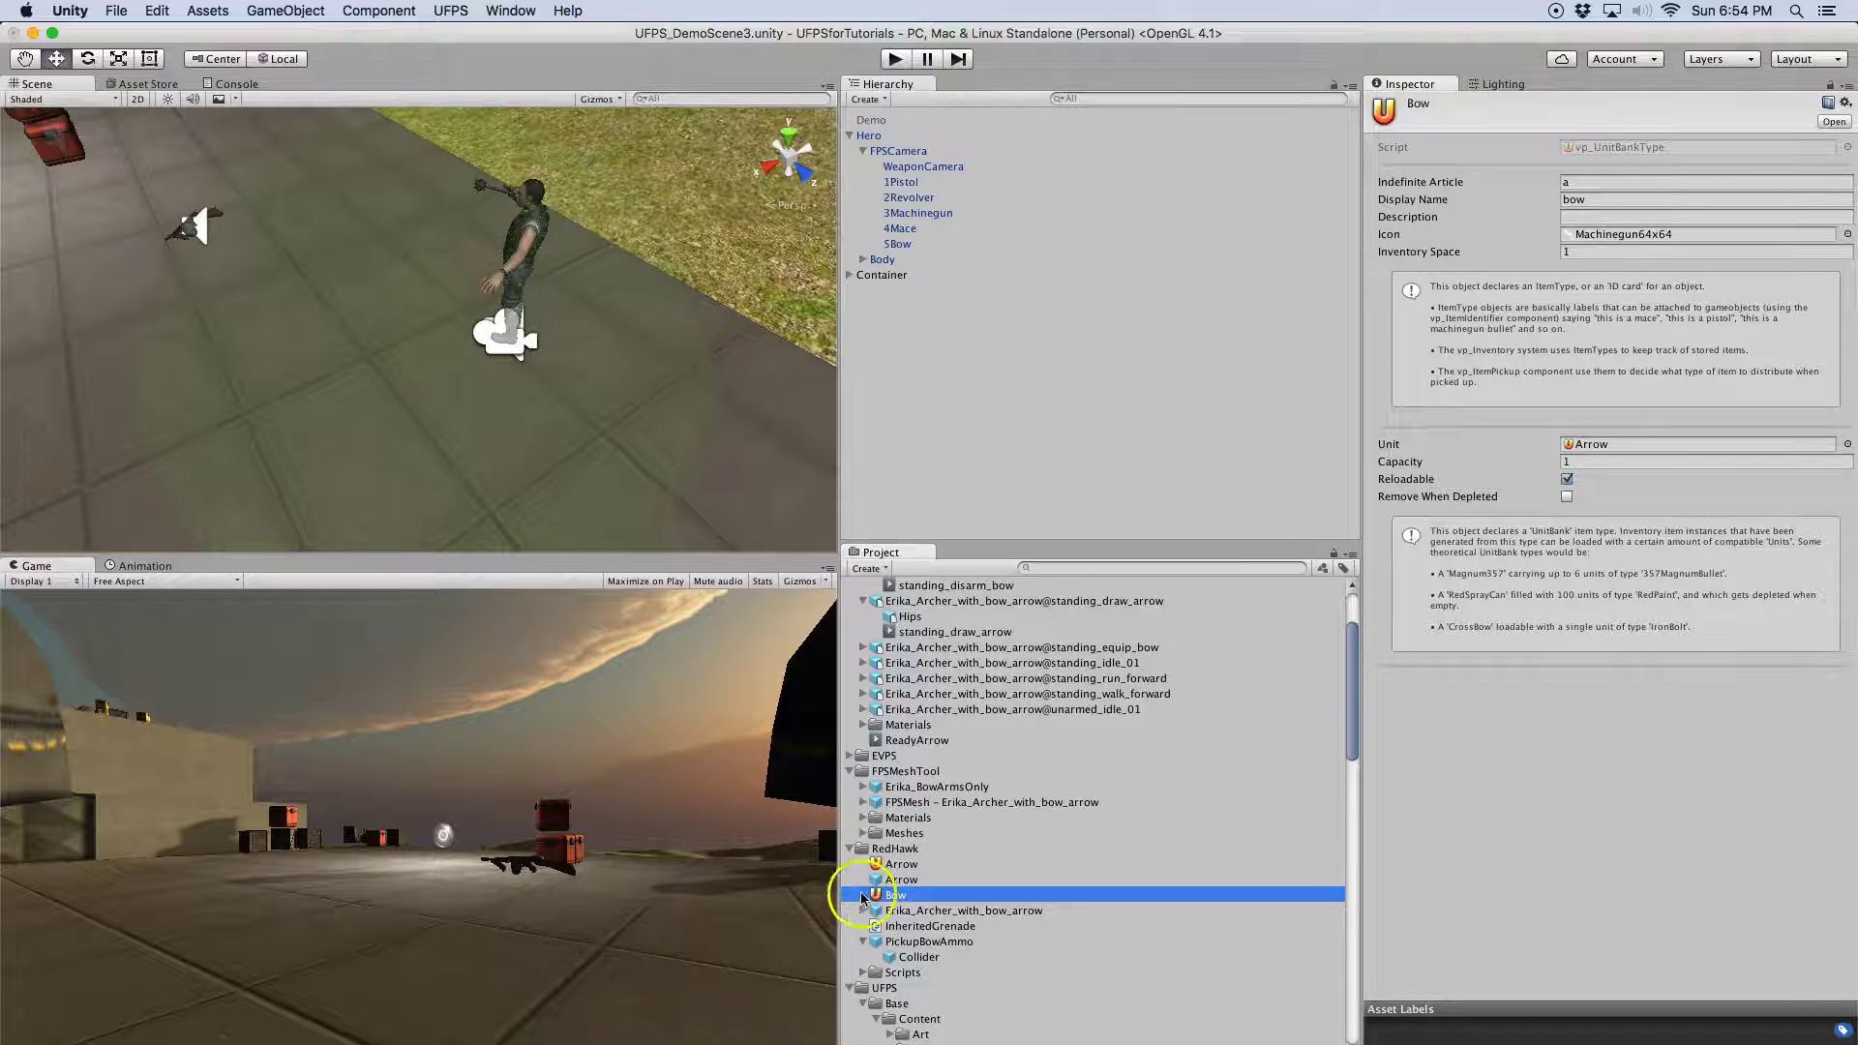
{"action": "left_click", "coordinate": [900, 864]}
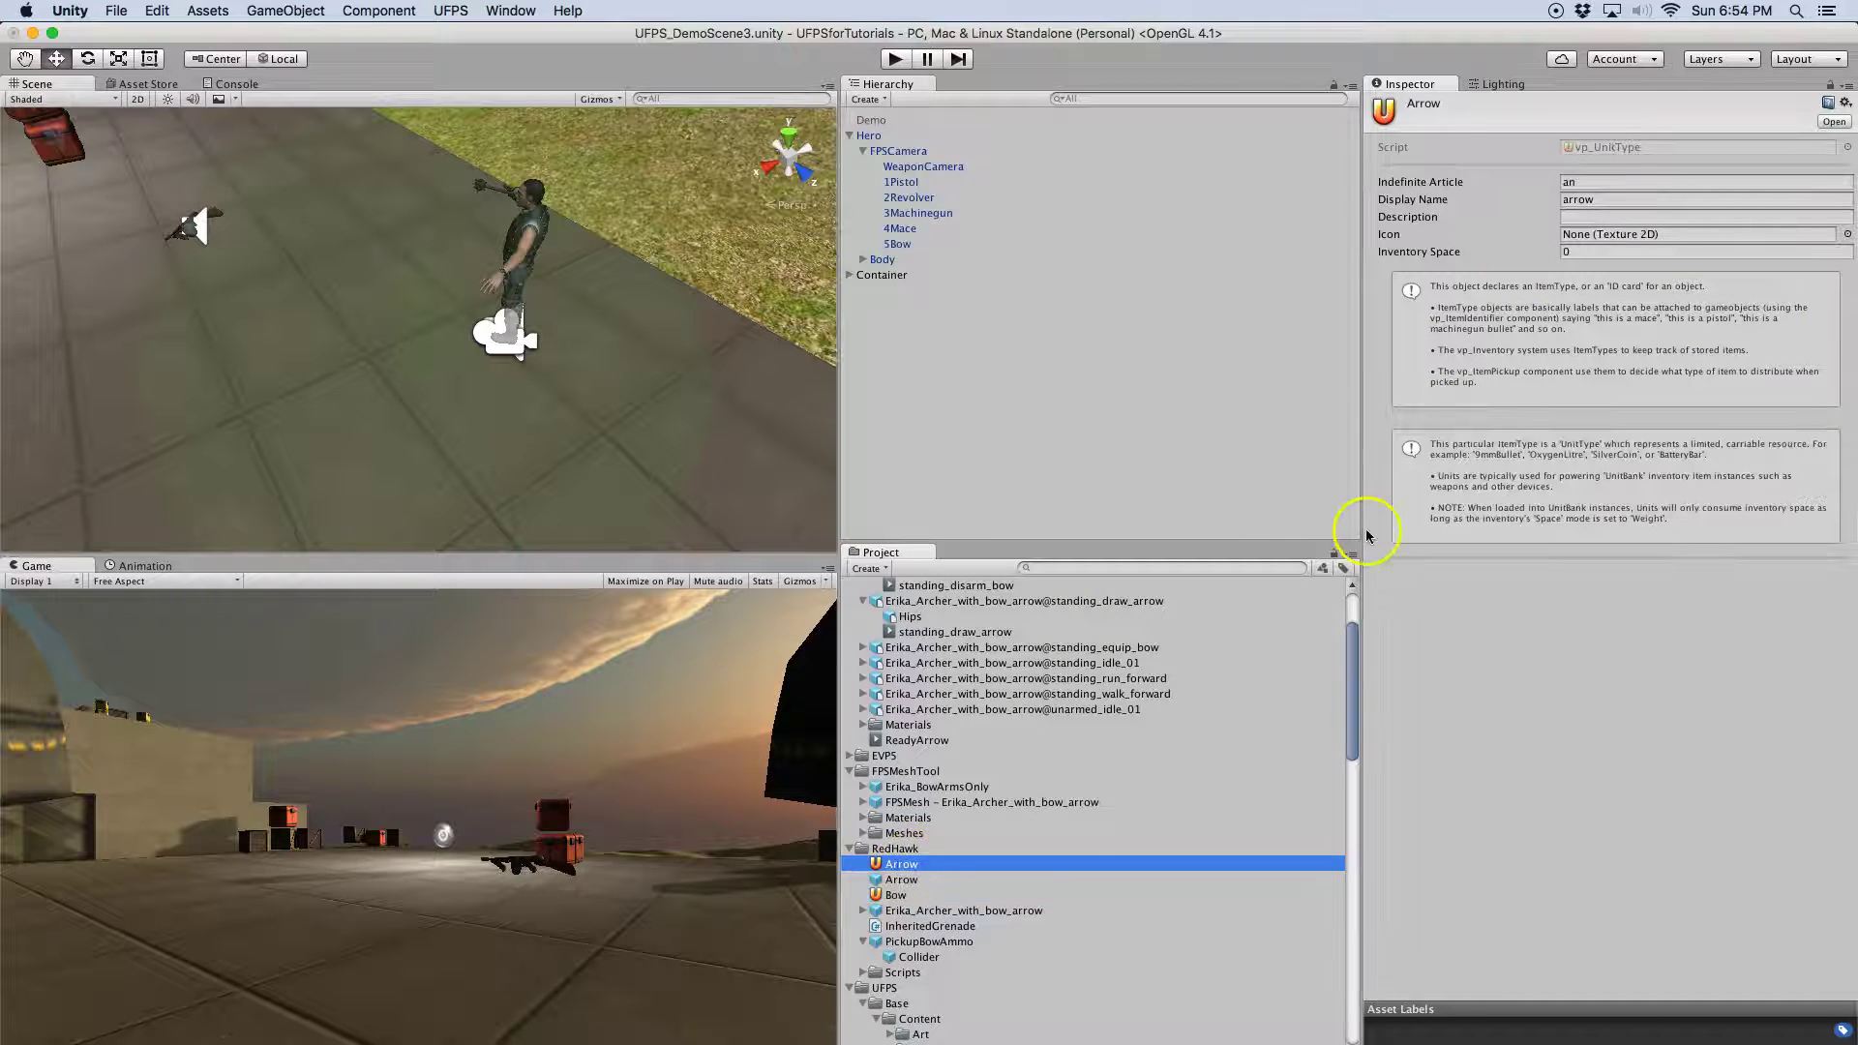
{"action": "left_click", "coordinate": [900, 245]}
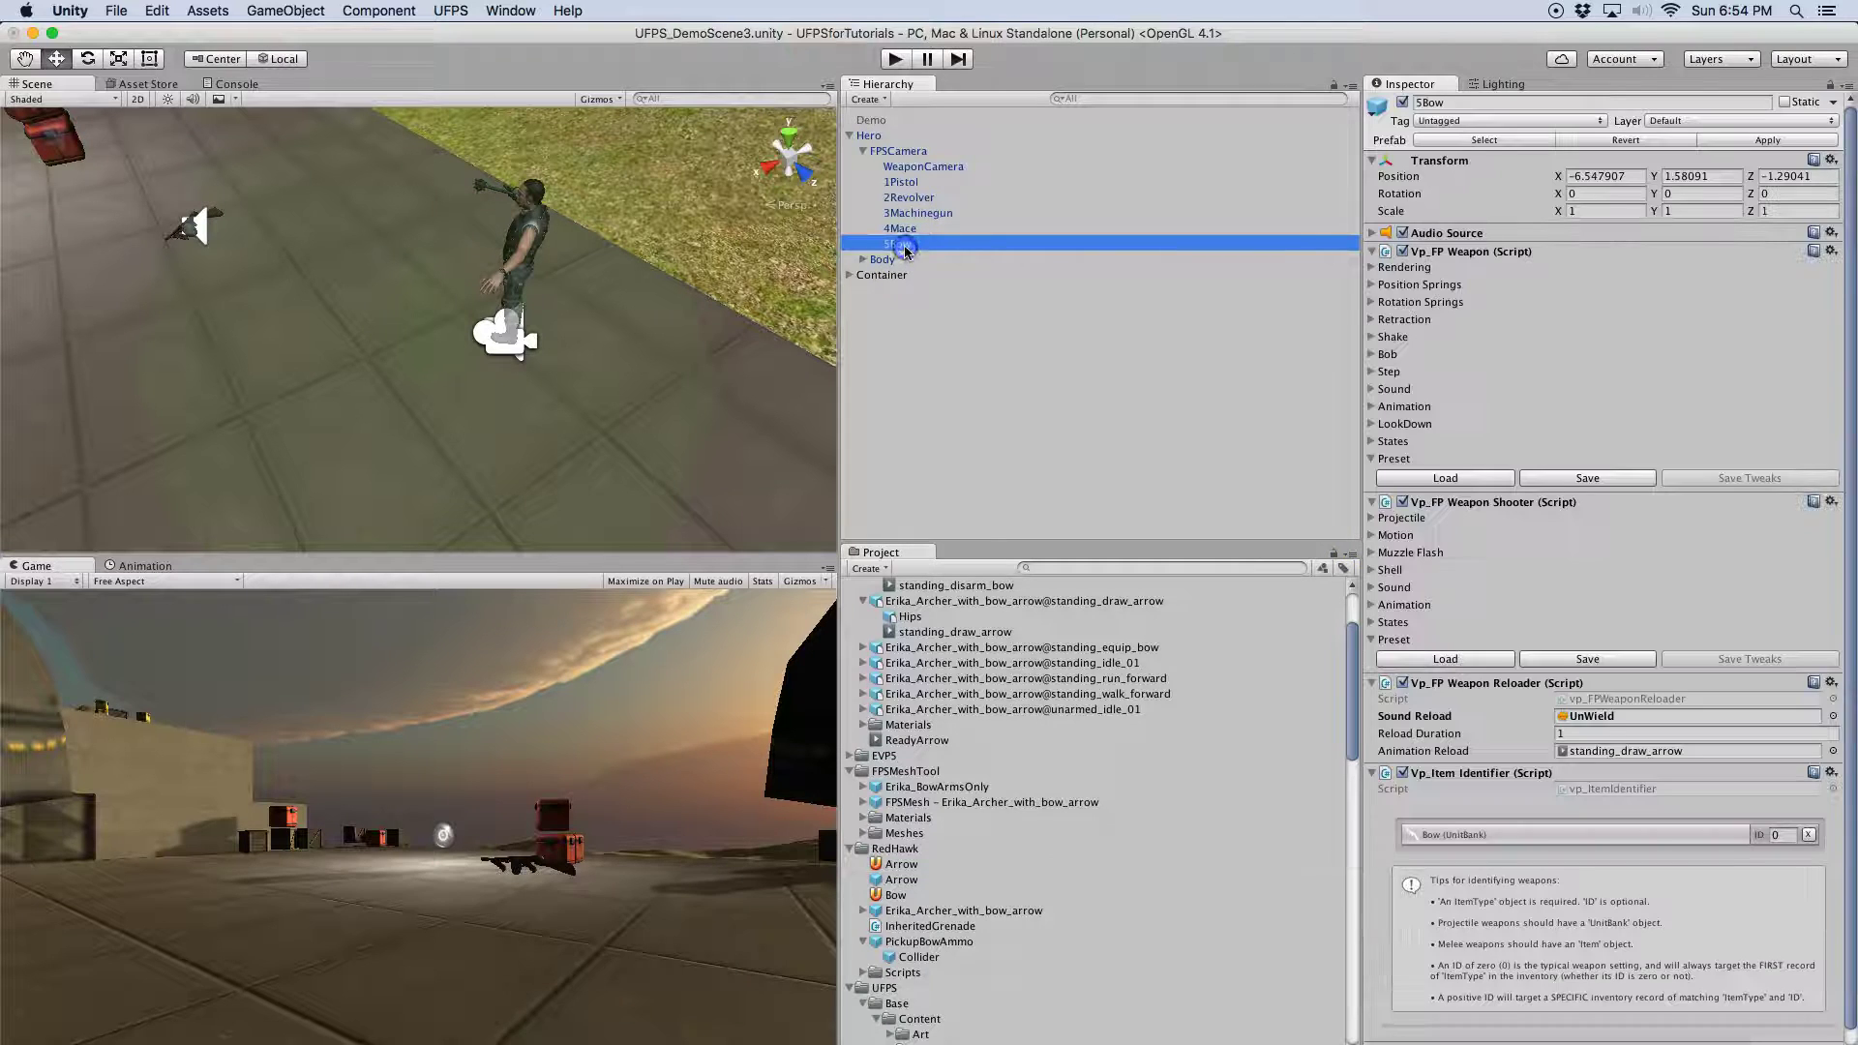
Open the Arrow projectile prefab from the shooter's Projectile settings
{"action": "left_click", "coordinate": [1376, 518]}
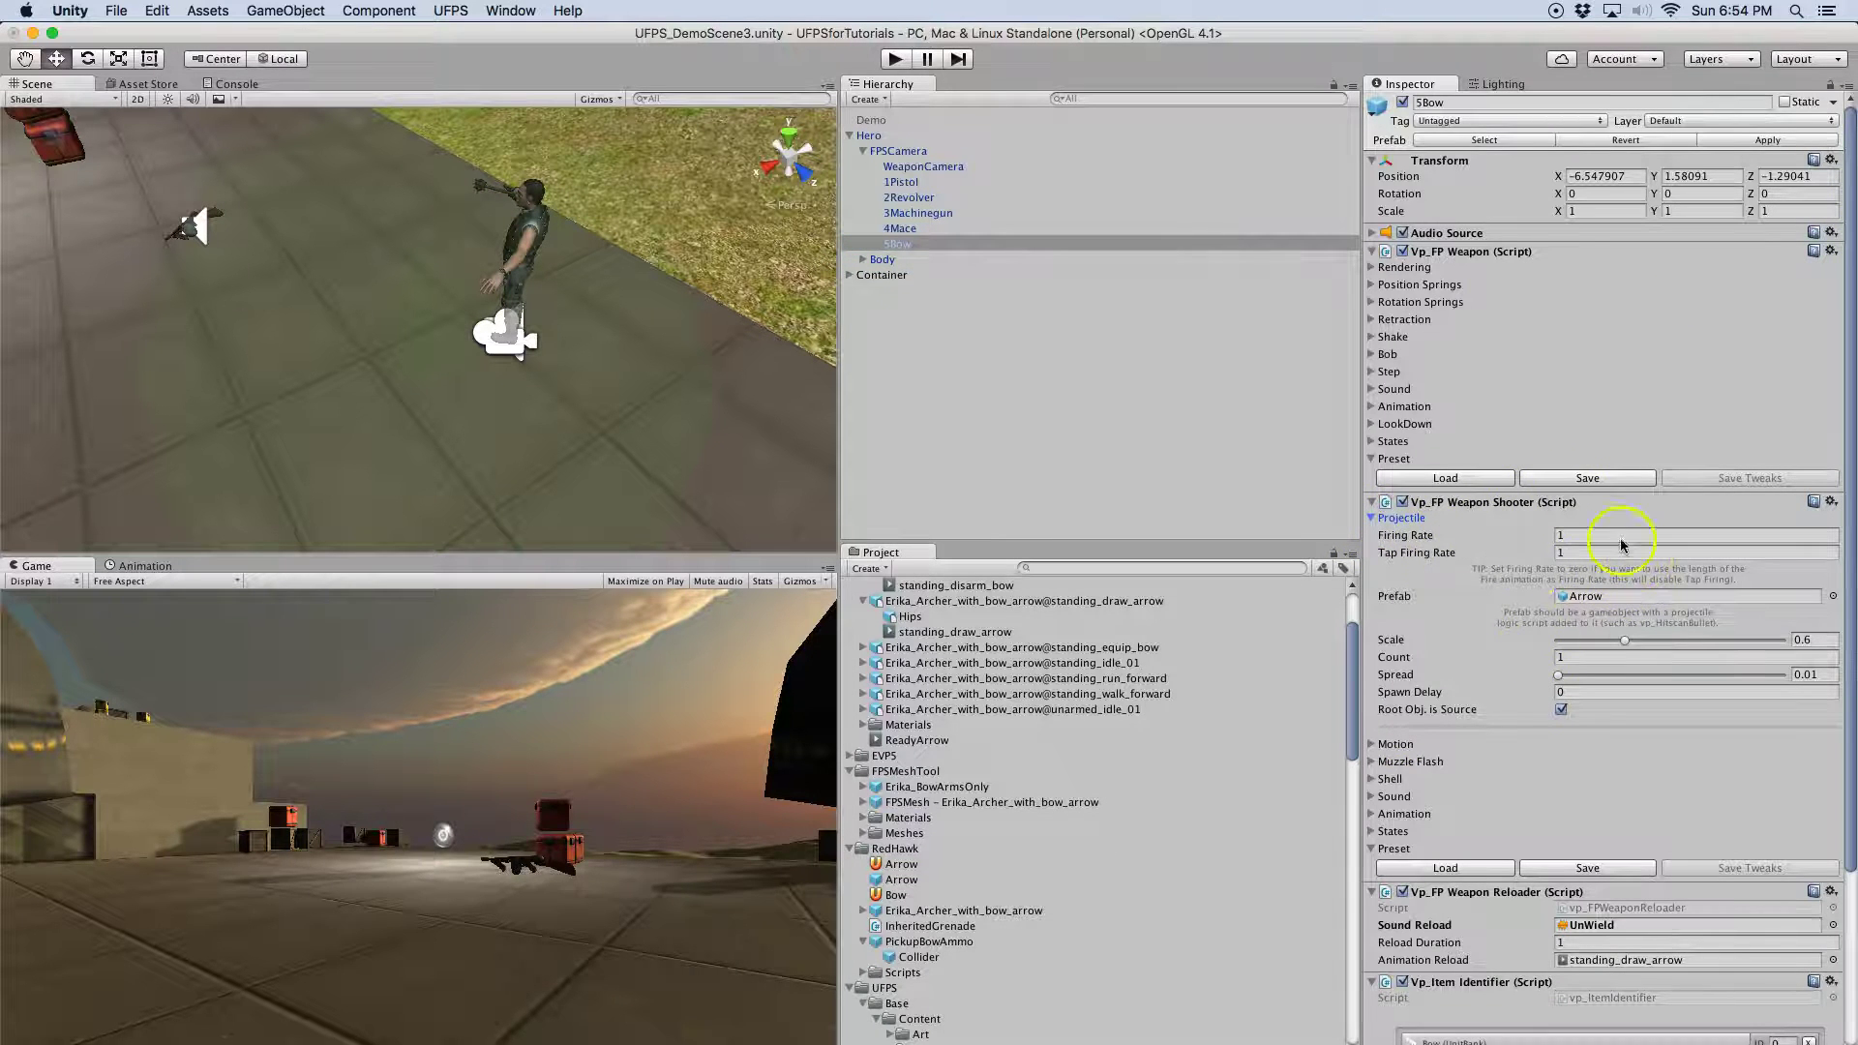
{"action": "left_click", "coordinate": [1588, 596]}
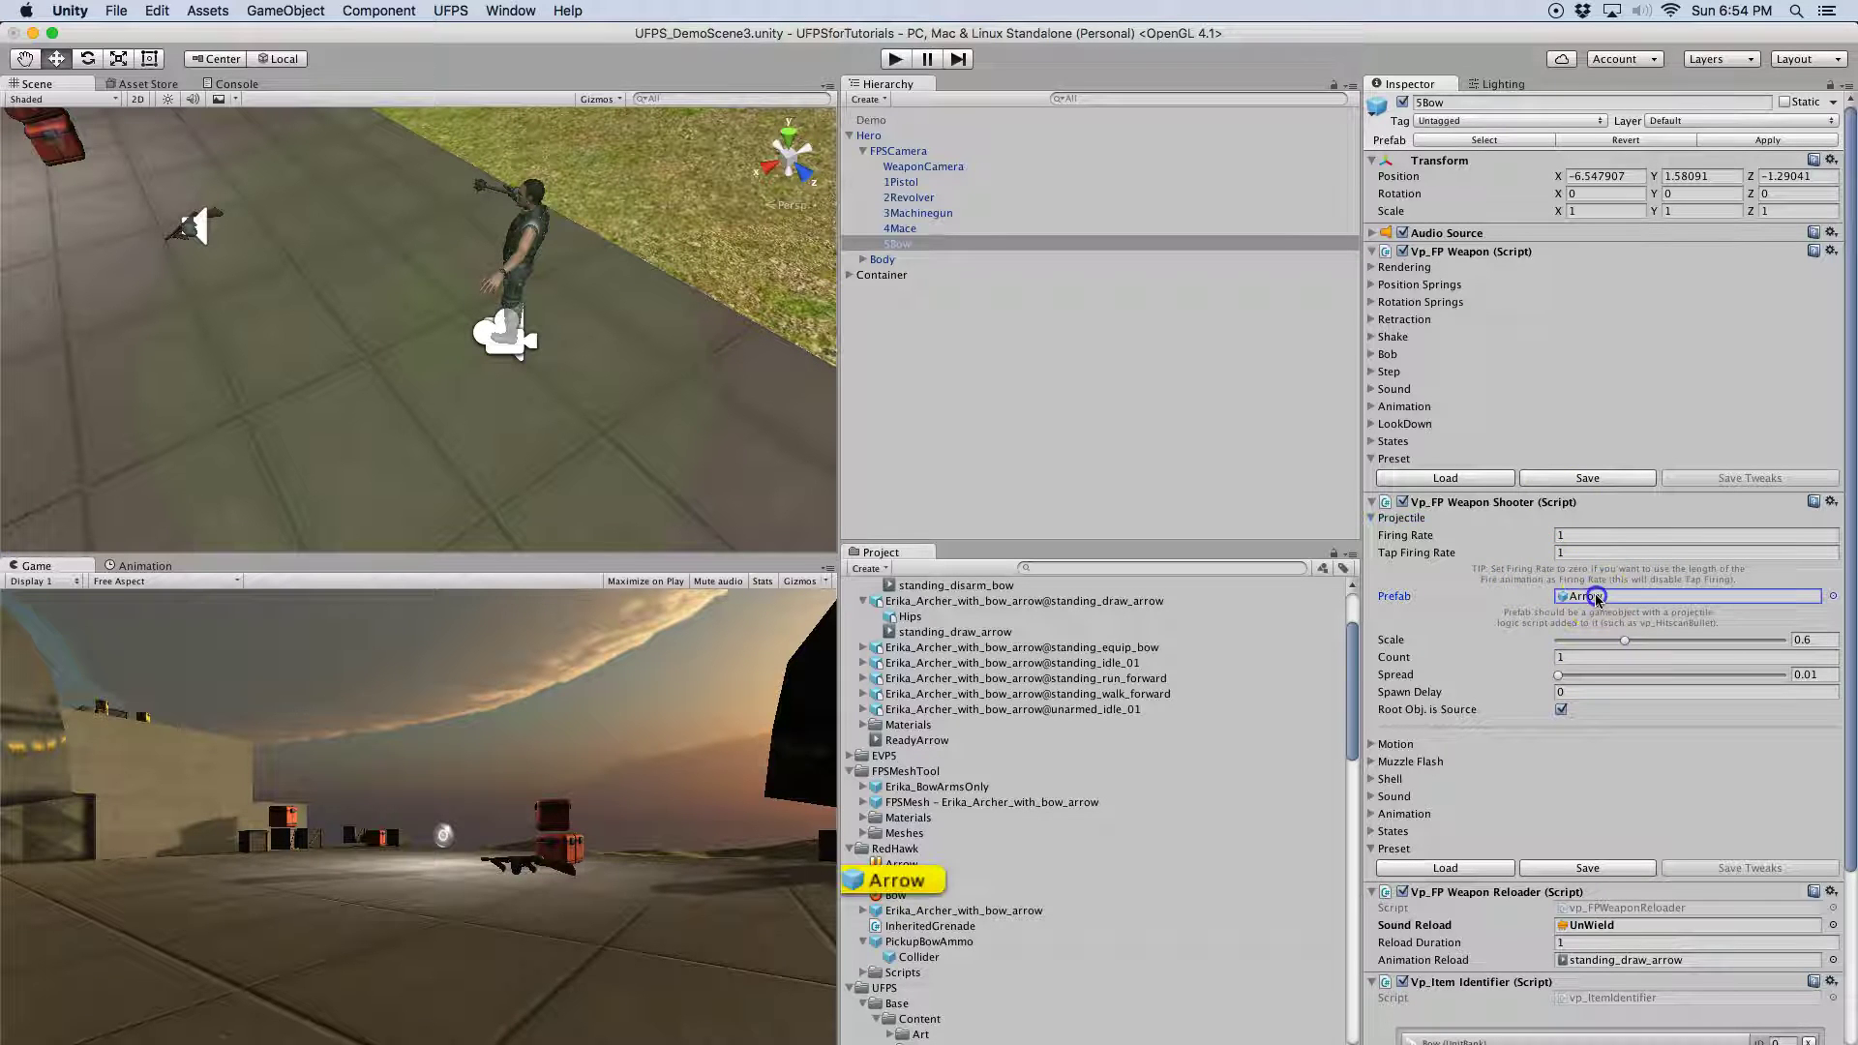
{"action": "left_click", "coordinate": [904, 883]}
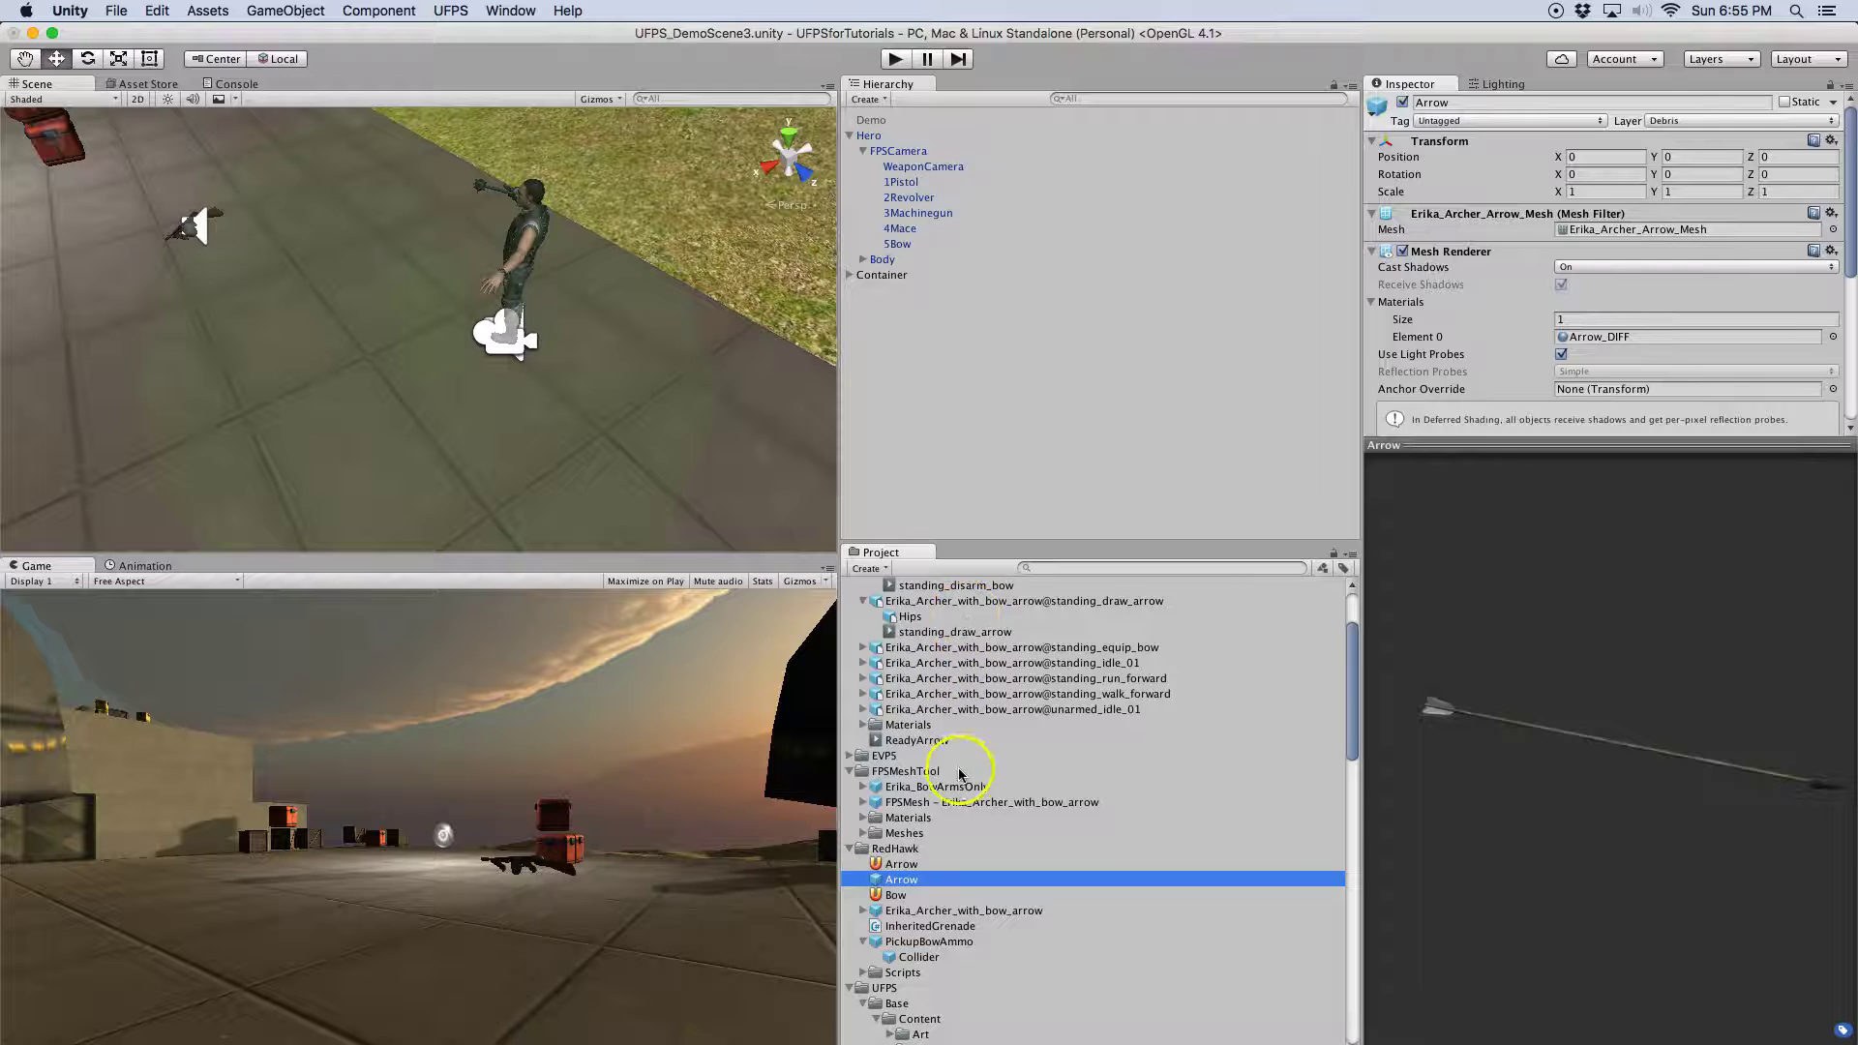
{"action": "scroll", "coordinate": [944, 683], "scroll_direction": "up", "scroll_amount": 3}
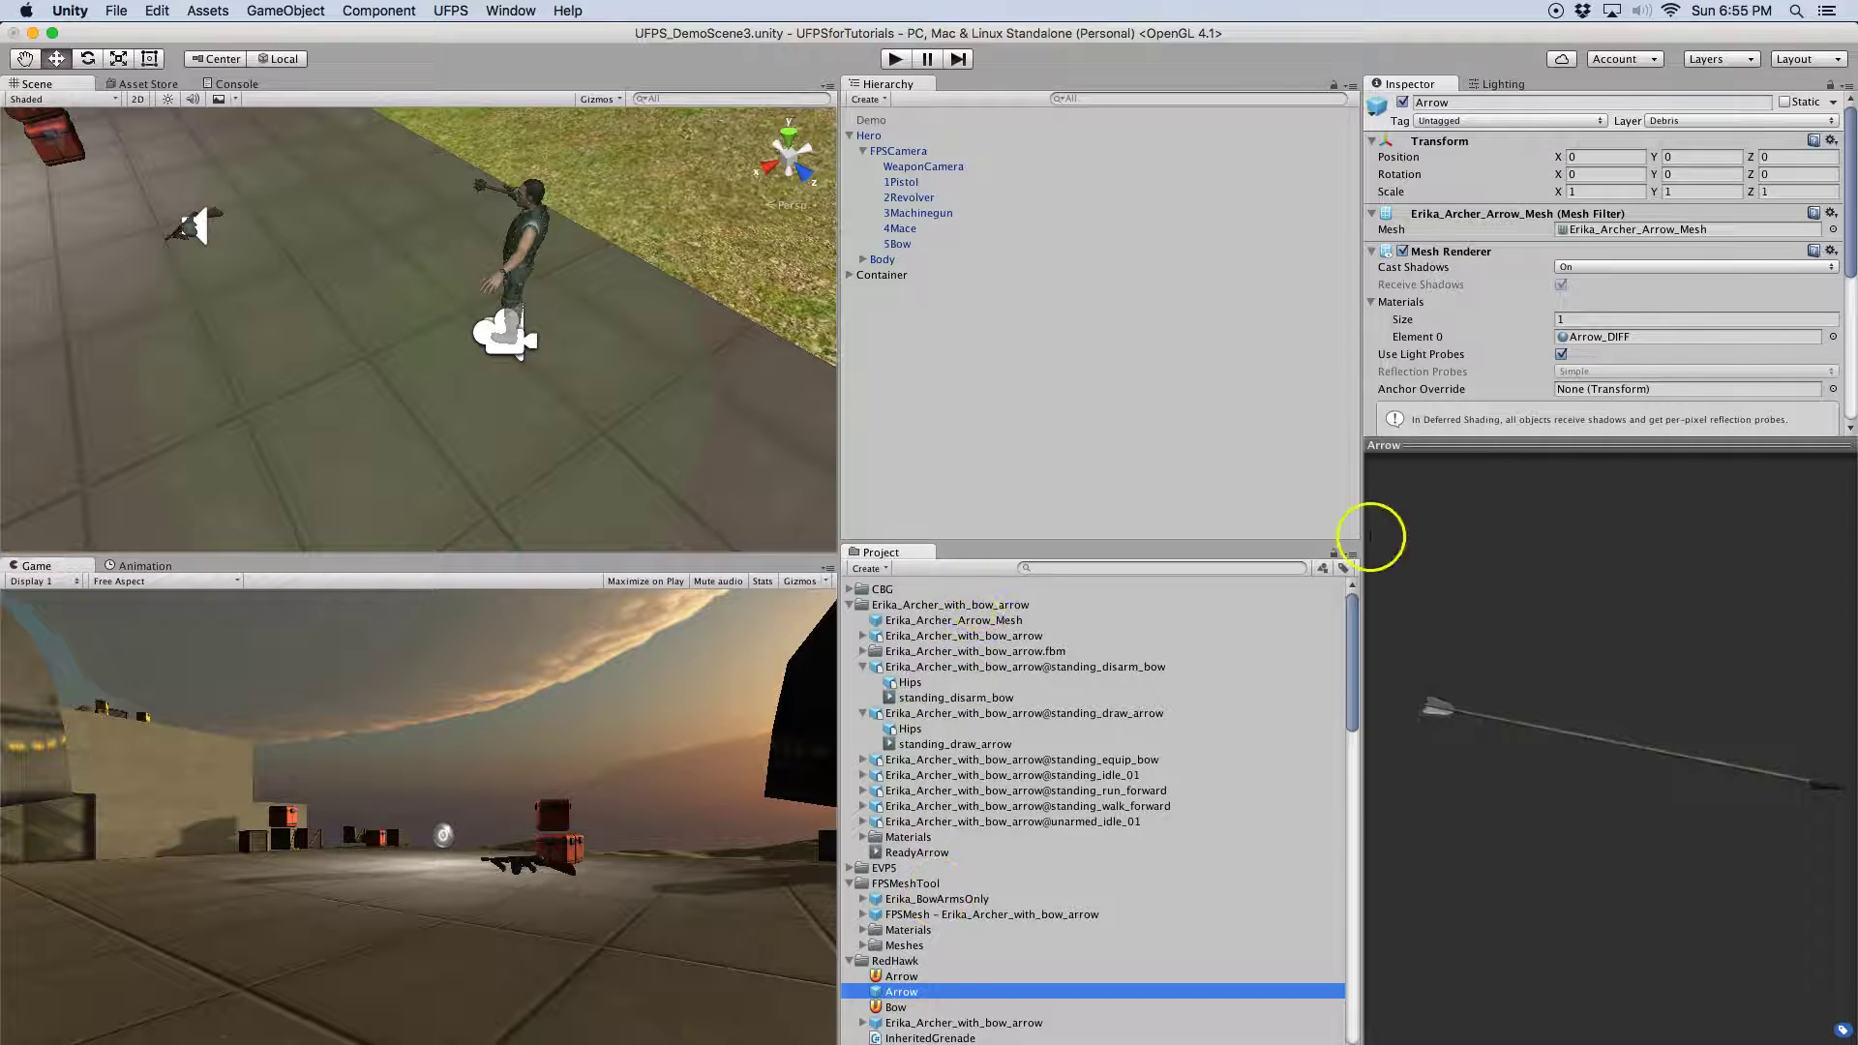
Enlarge the Inspector, fold away the Mesh Renderer and review the Arrow's Rigidbody settings
{"action": "left_click_drag", "start_coordinate": [1596, 445], "coordinate": [1584, 743]}
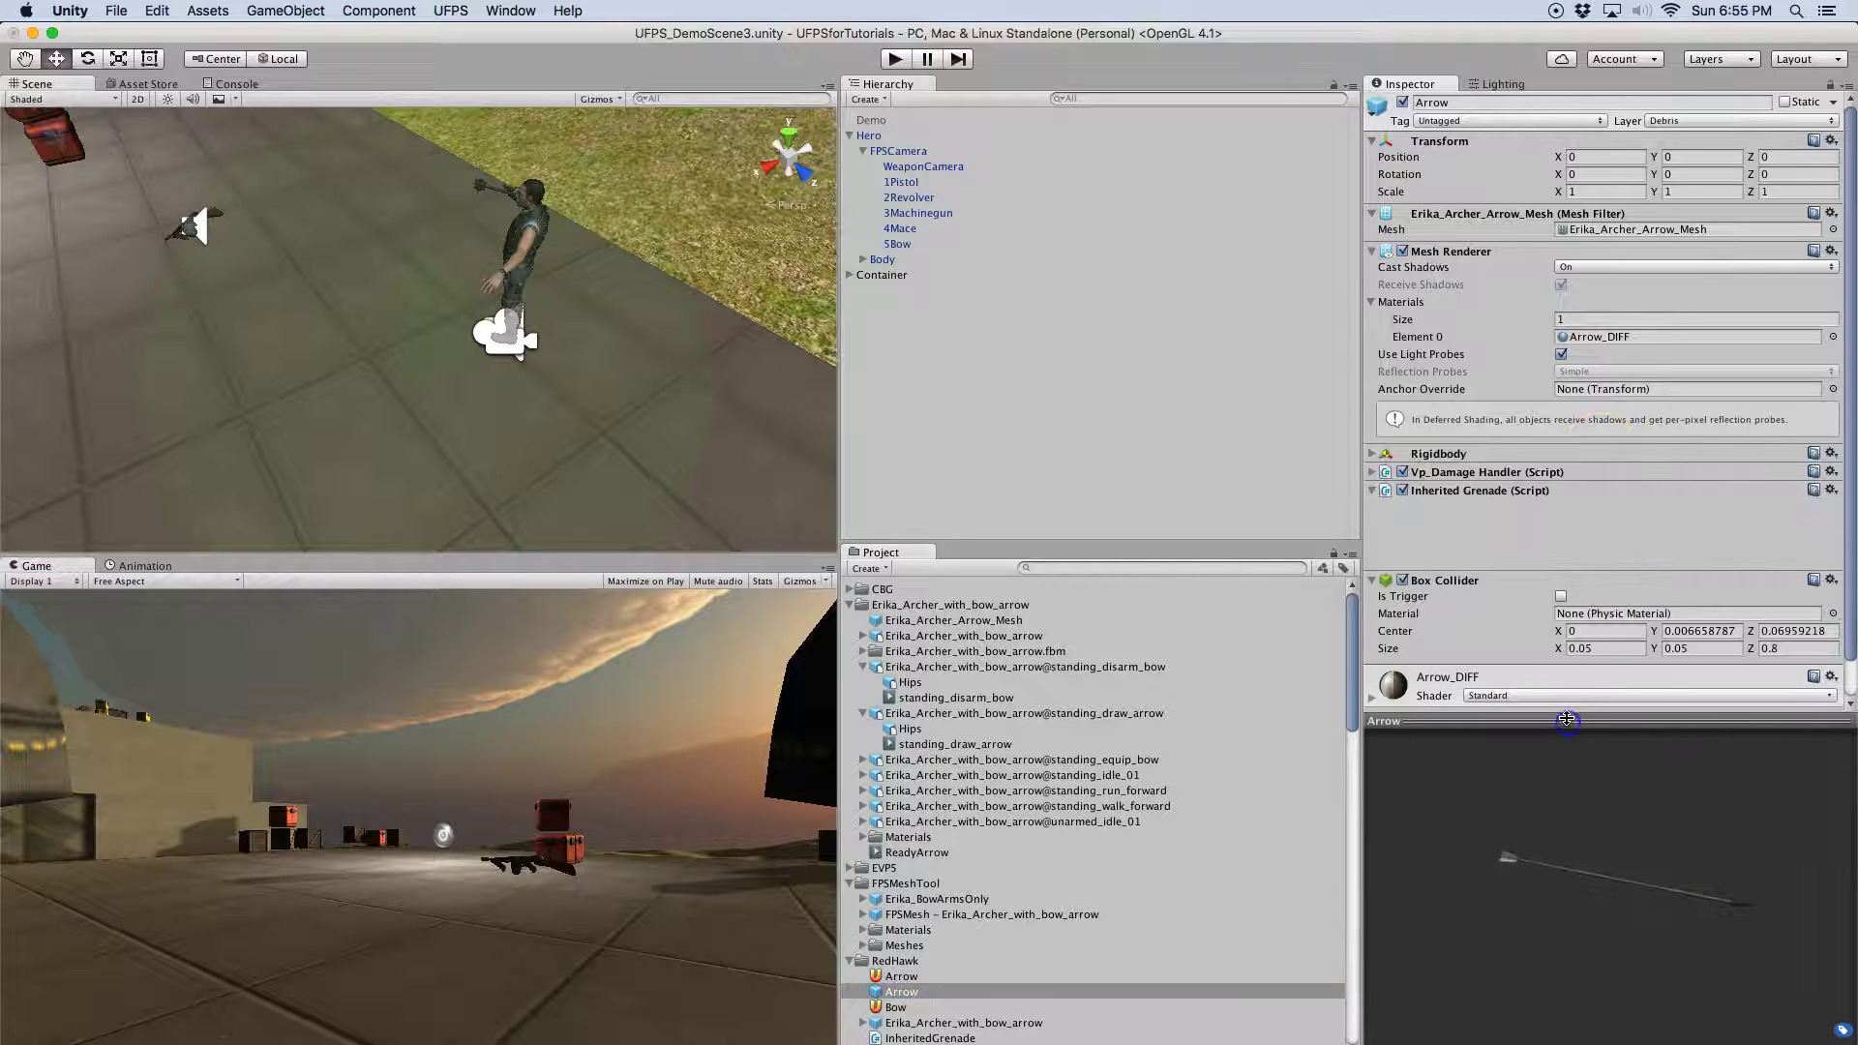
{"action": "left_click", "coordinate": [1372, 253]}
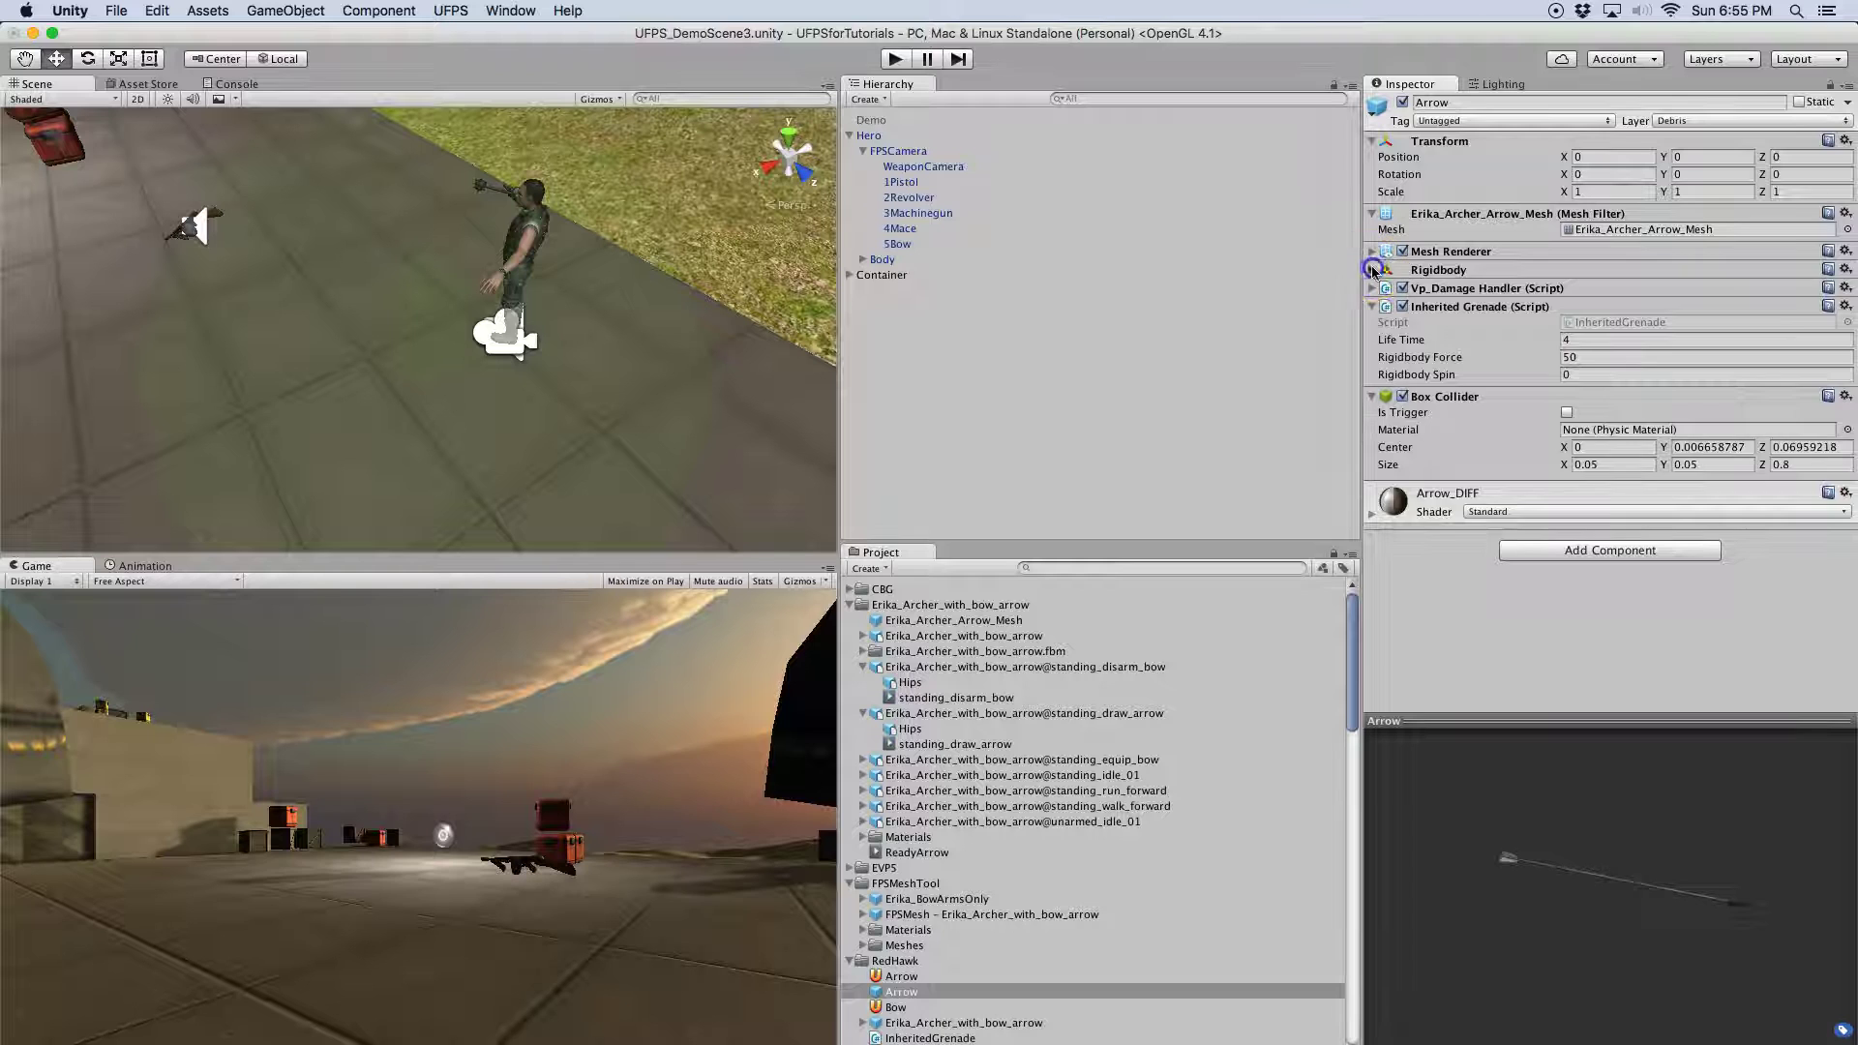
{"action": "left_click", "coordinate": [1373, 271]}
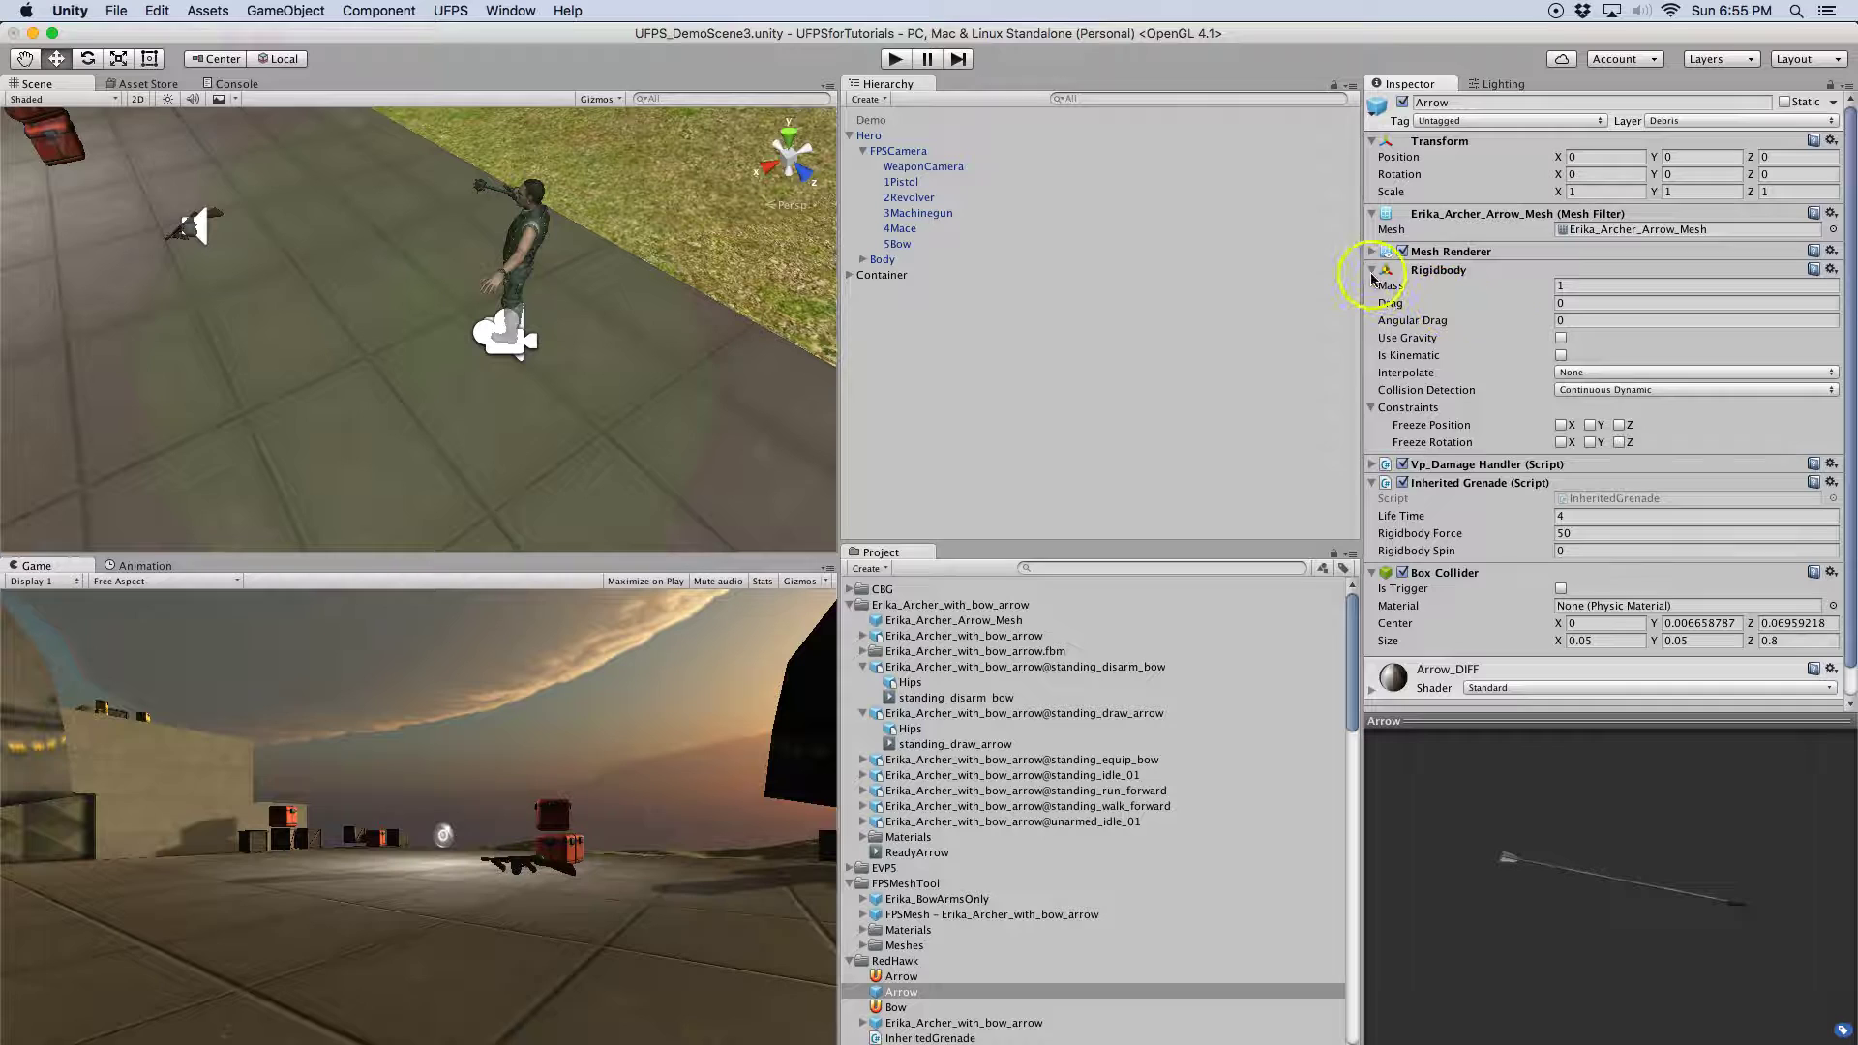
{"action": "left_click", "coordinate": [1372, 271]}
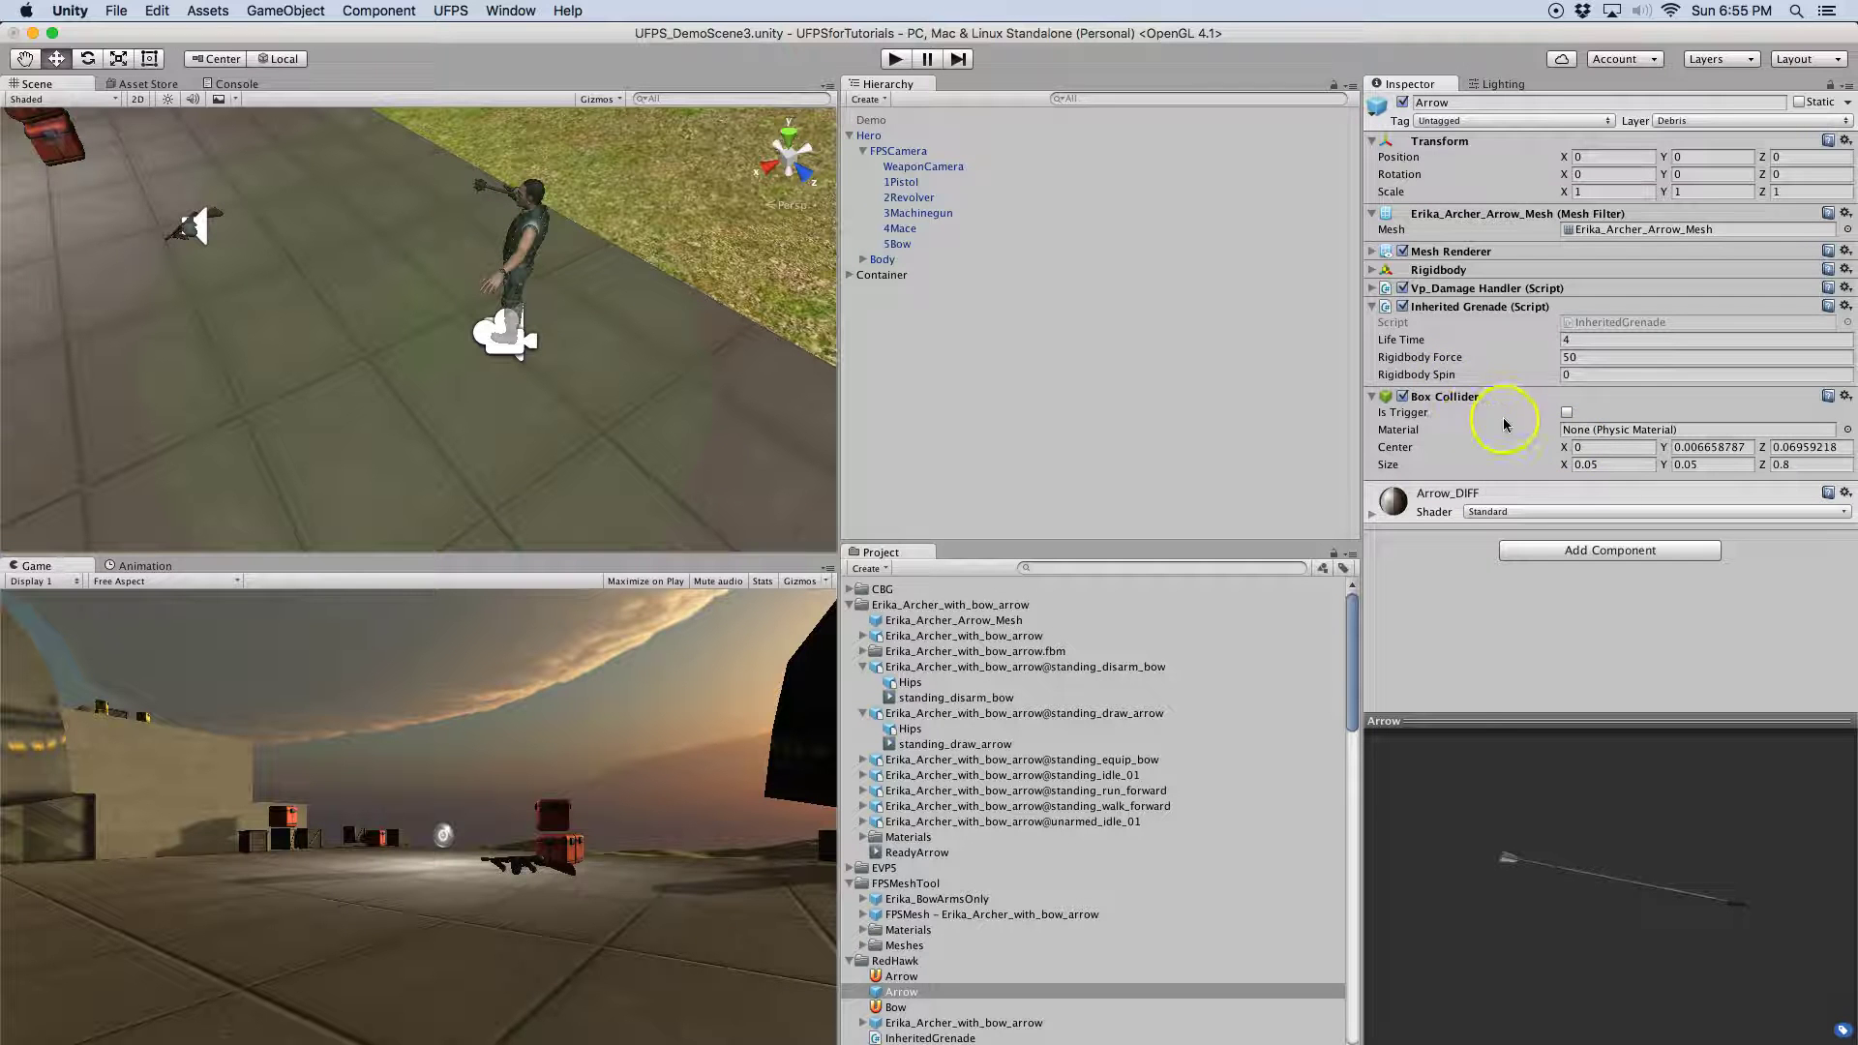
Confirm the Arrow damage handler spawns PickupBowAmmo on death and collapse the Erika_Archer_with_bow_arrow folder
{"action": "left_click", "coordinate": [1373, 288]}
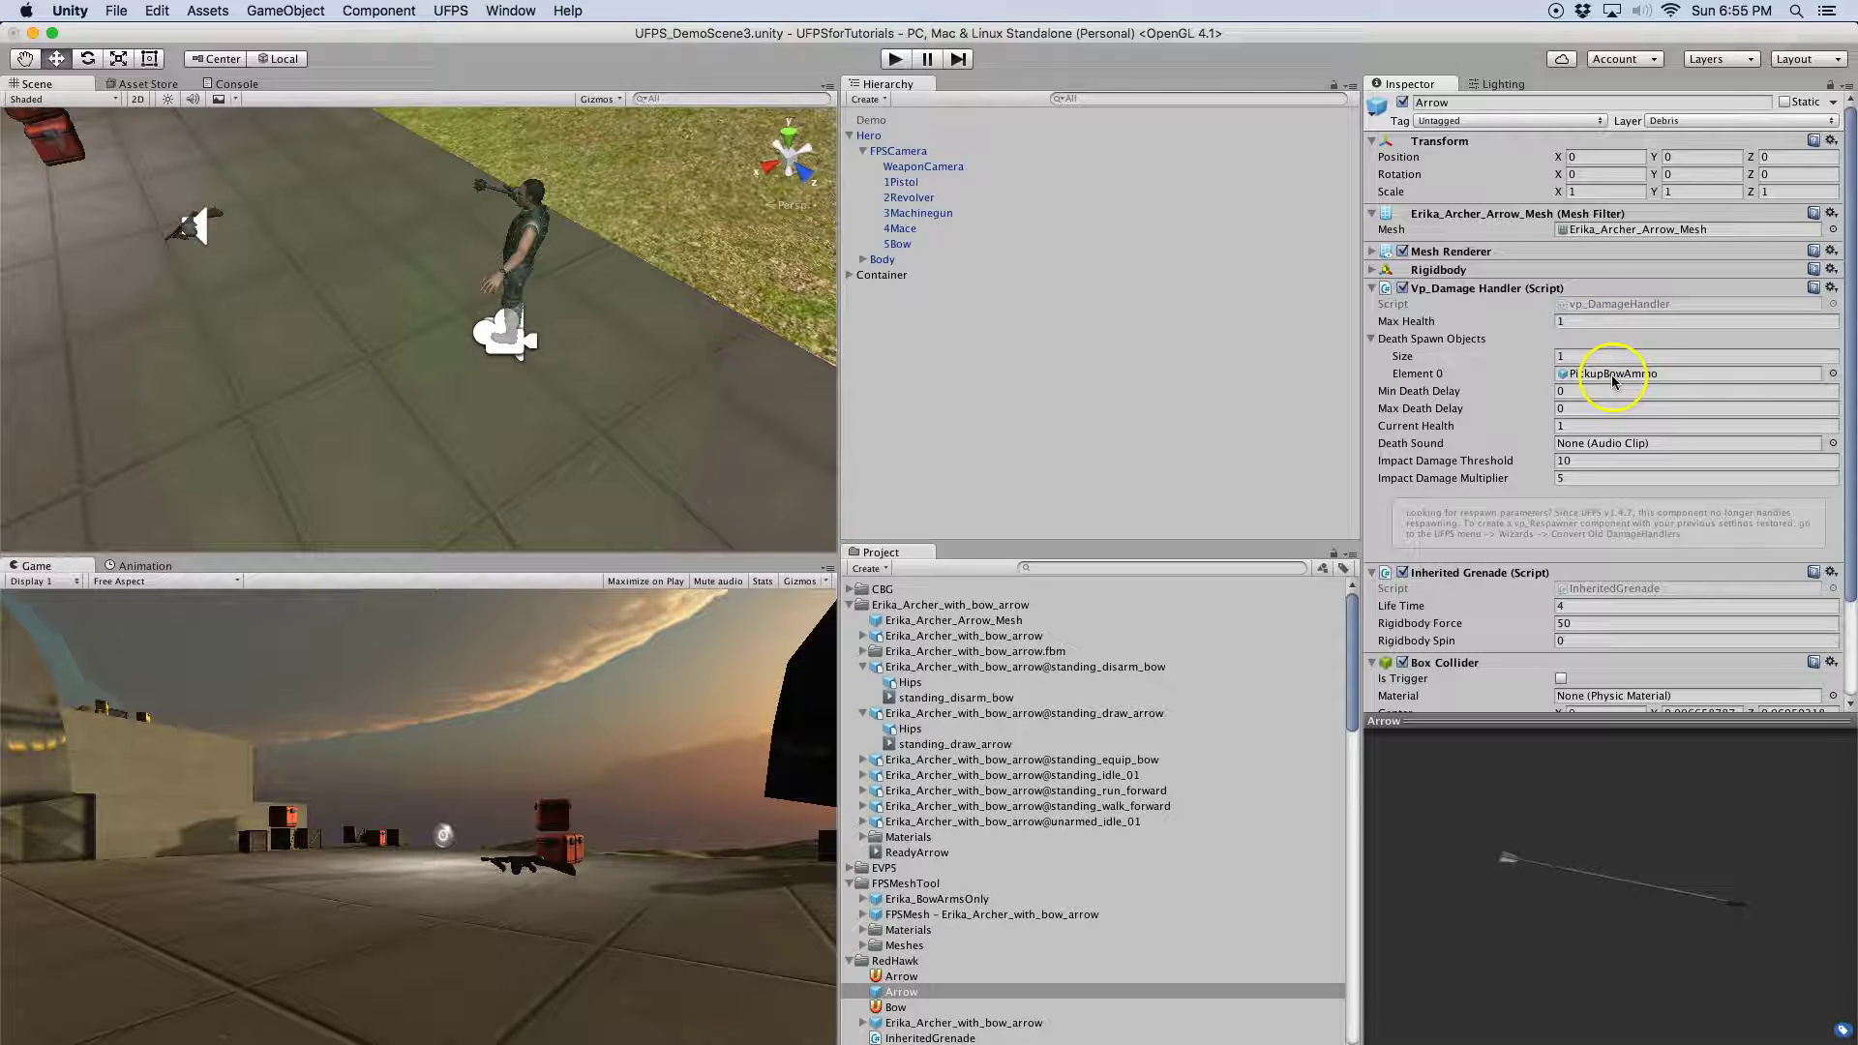
{"action": "left_click", "coordinate": [1372, 288]}
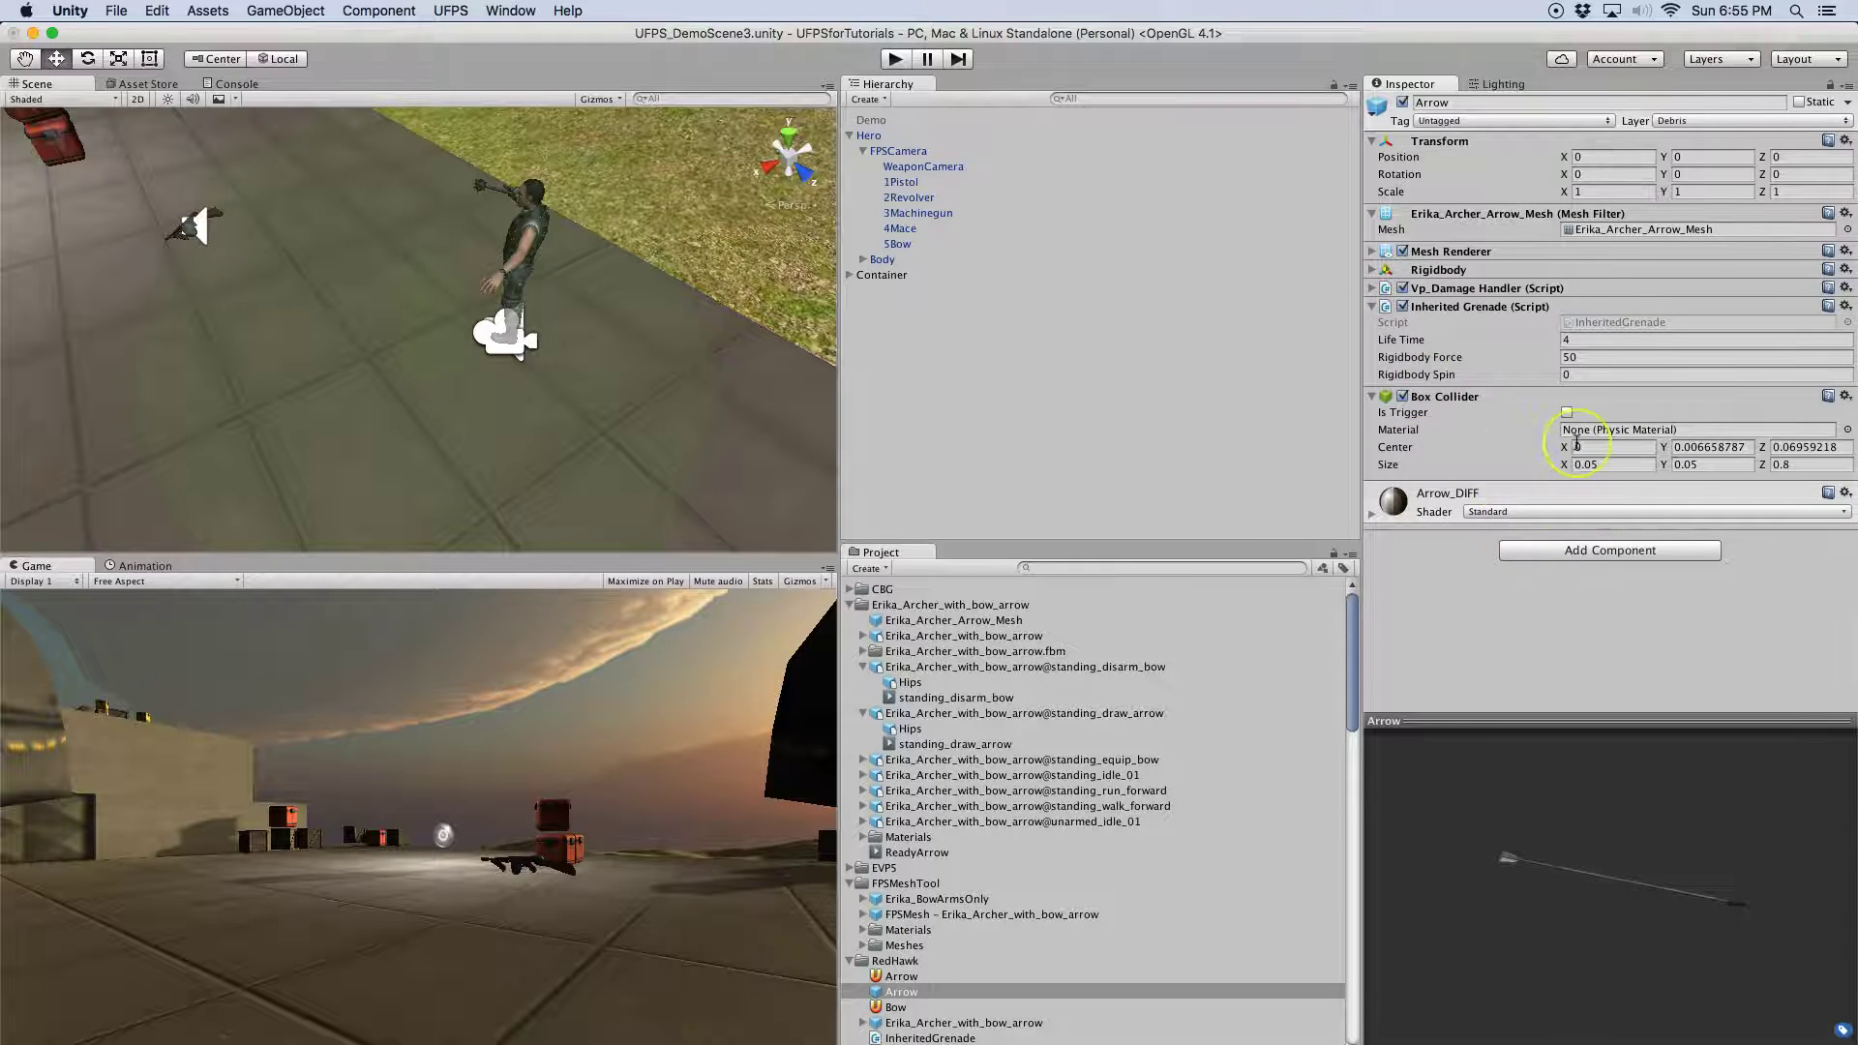
{"action": "left_click", "coordinate": [1371, 289]}
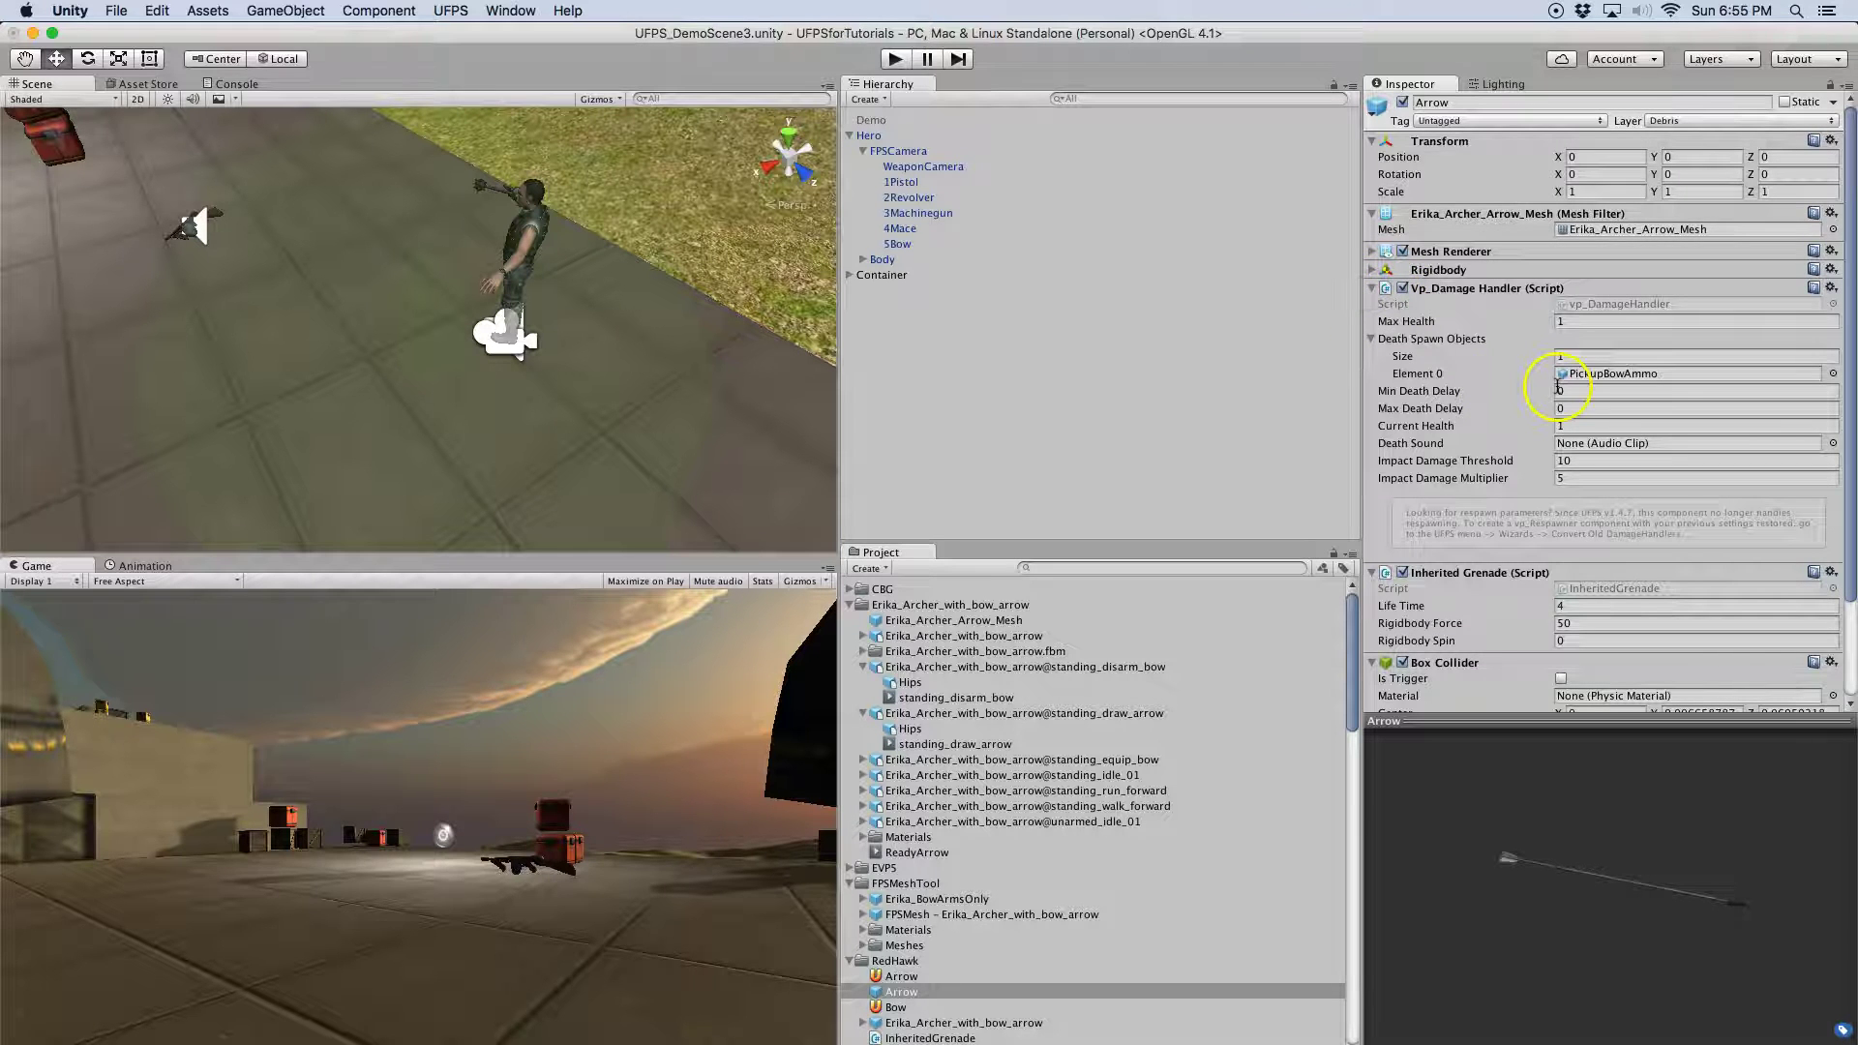
{"action": "left_click", "coordinate": [1660, 376]}
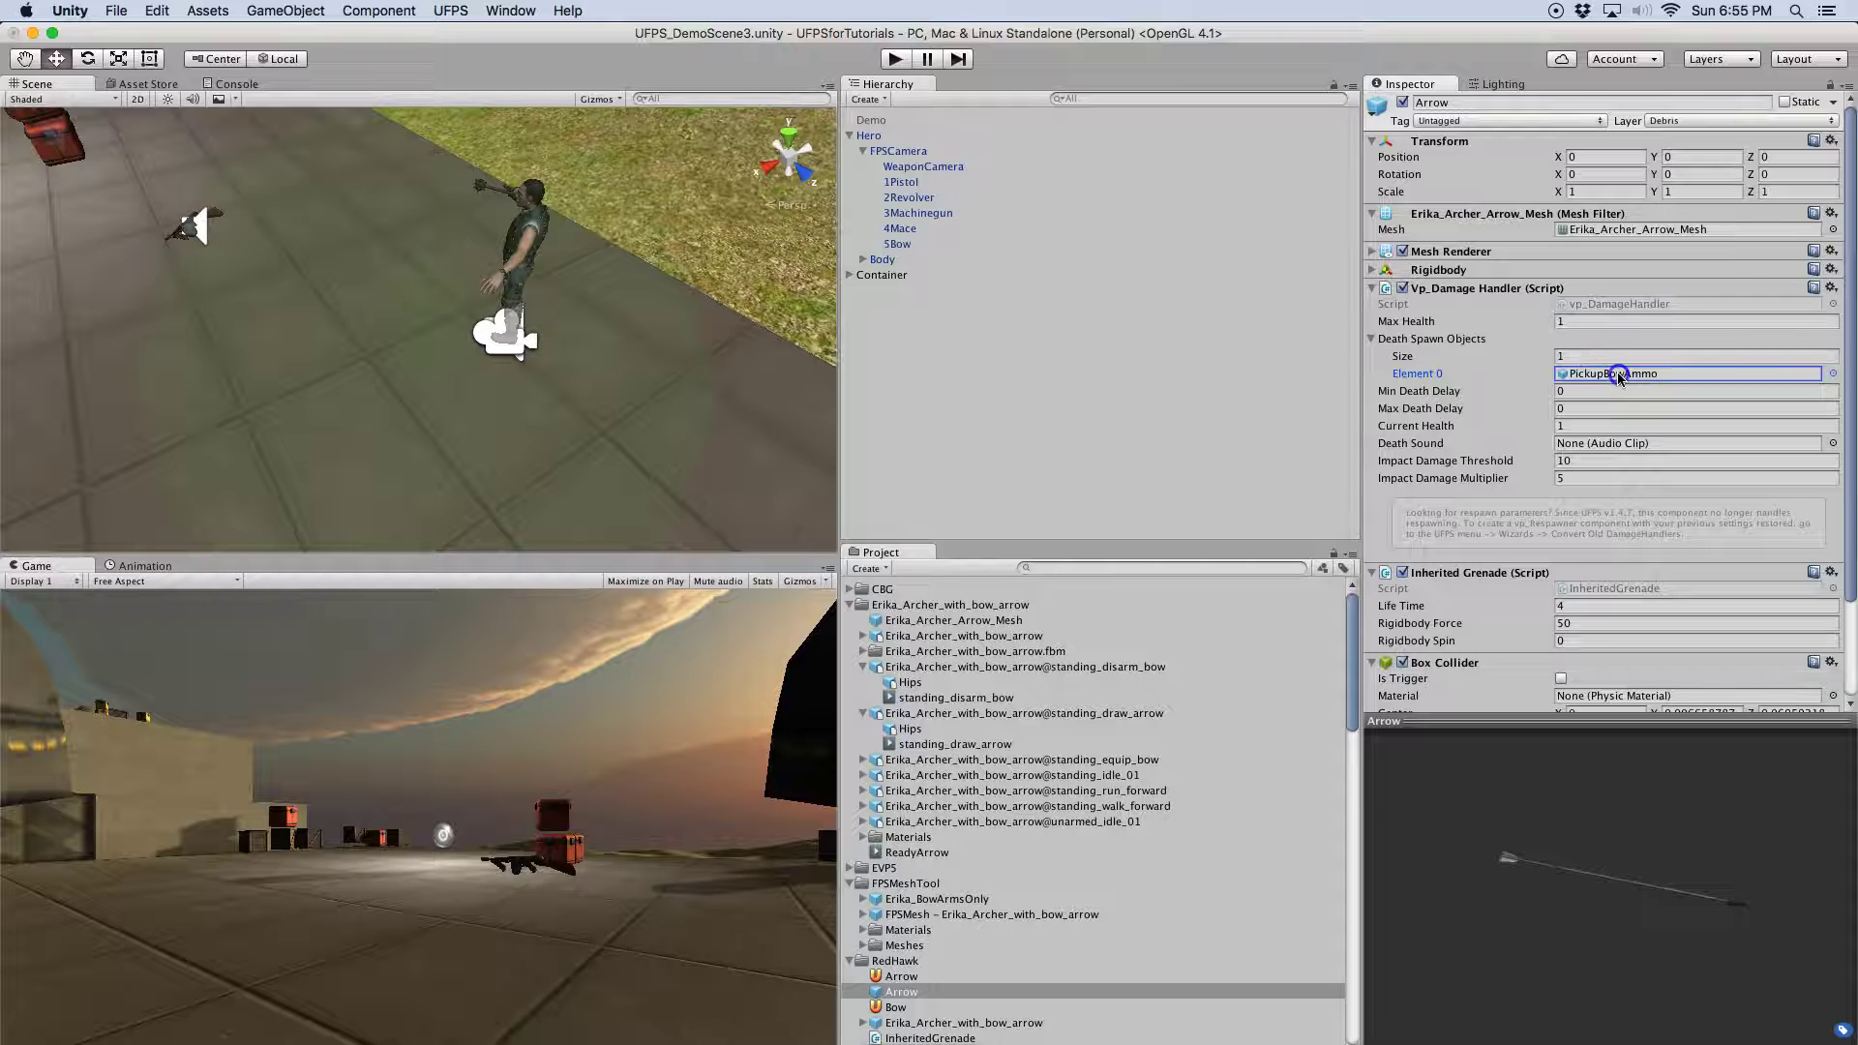
{"action": "left_click", "coordinate": [850, 605]}
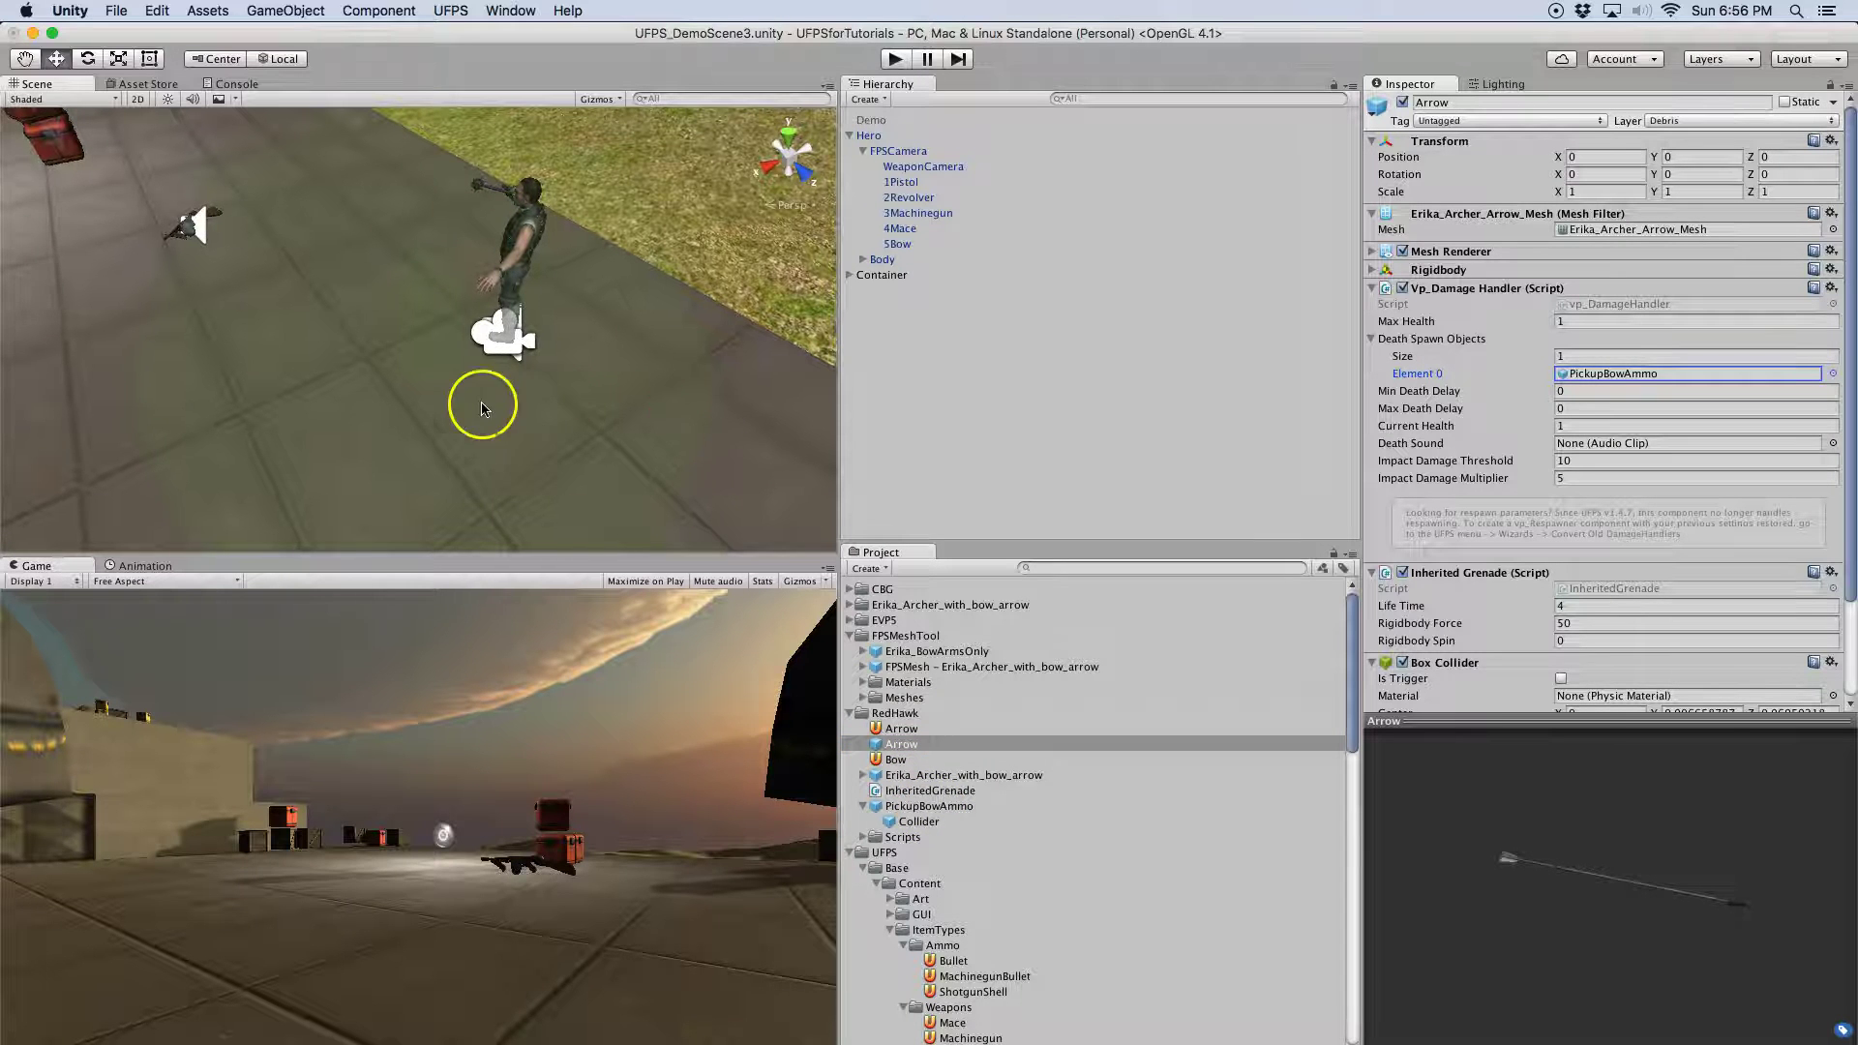
Frame the PickupPistolAmmo pickup and turn off 3D Icons in the Gizmos menu
{"action": "scroll", "coordinate": [482, 406], "scroll_direction": "down", "scroll_amount": 10}
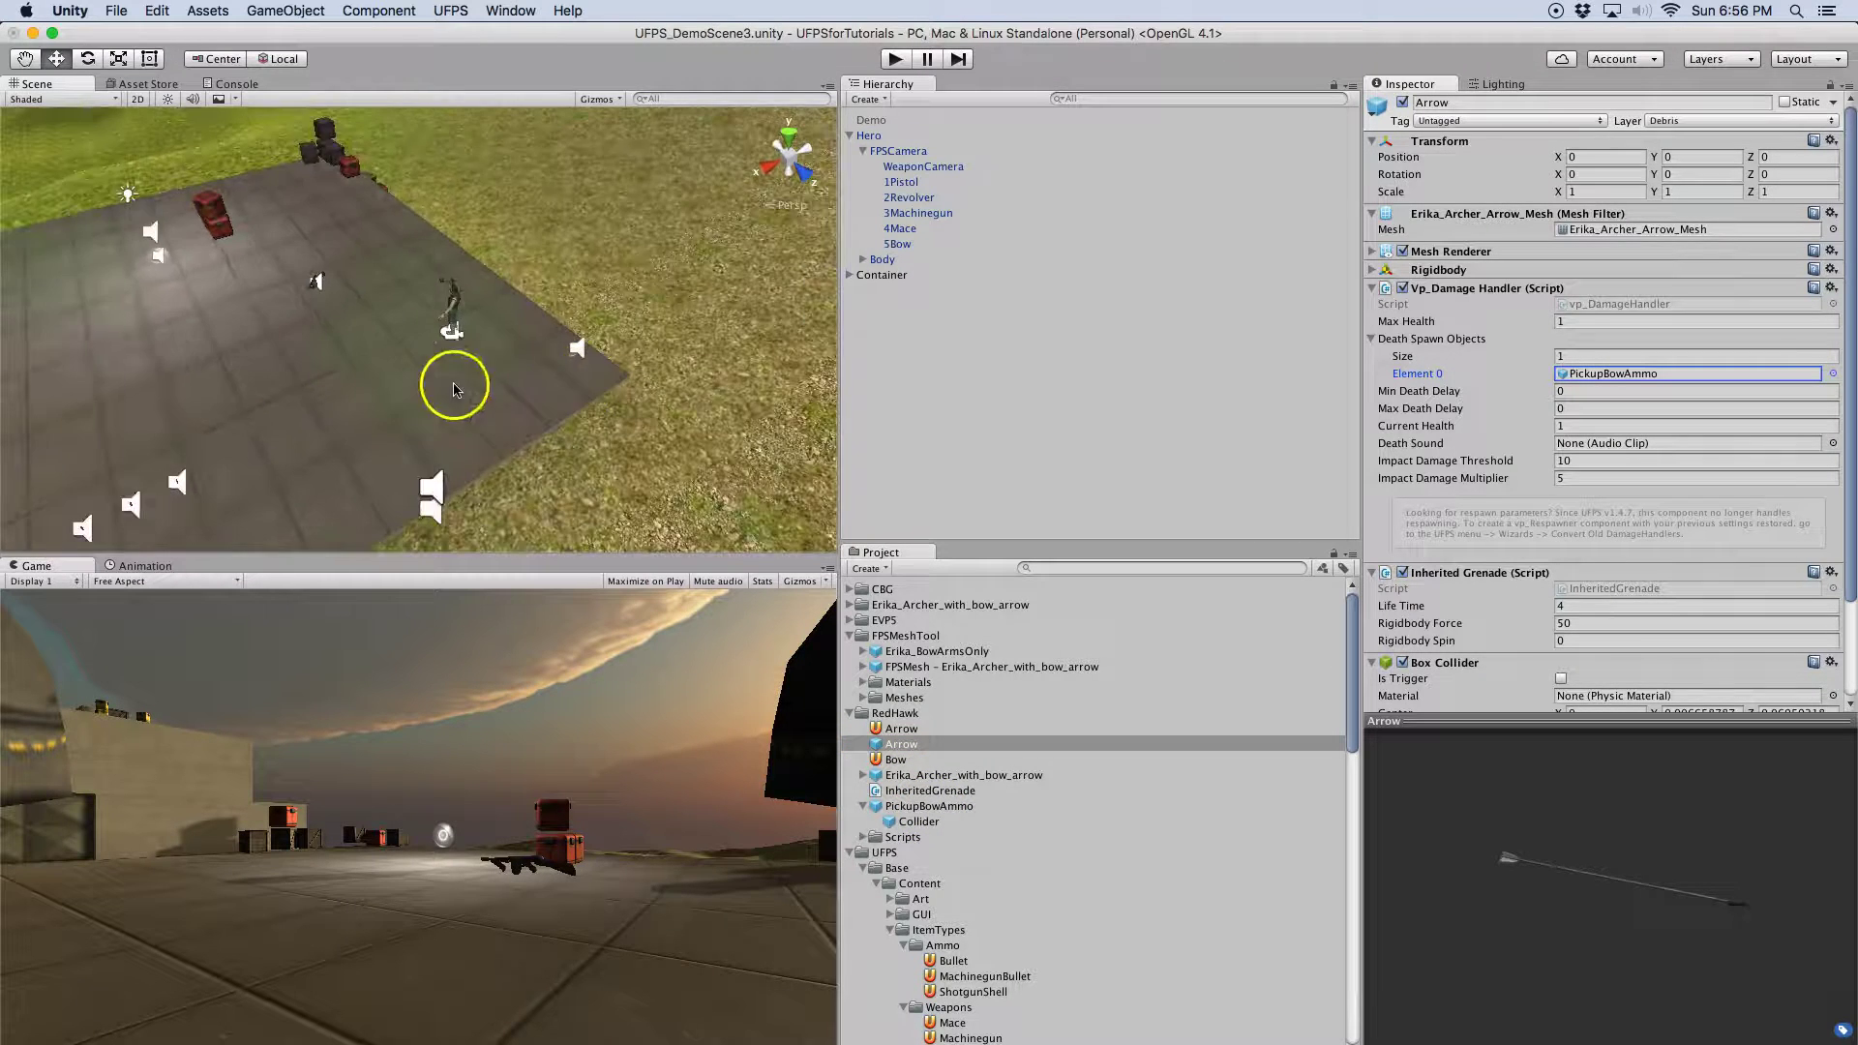
{"action": "scroll", "coordinate": [522, 387], "scroll_direction": "up", "scroll_amount": 5}
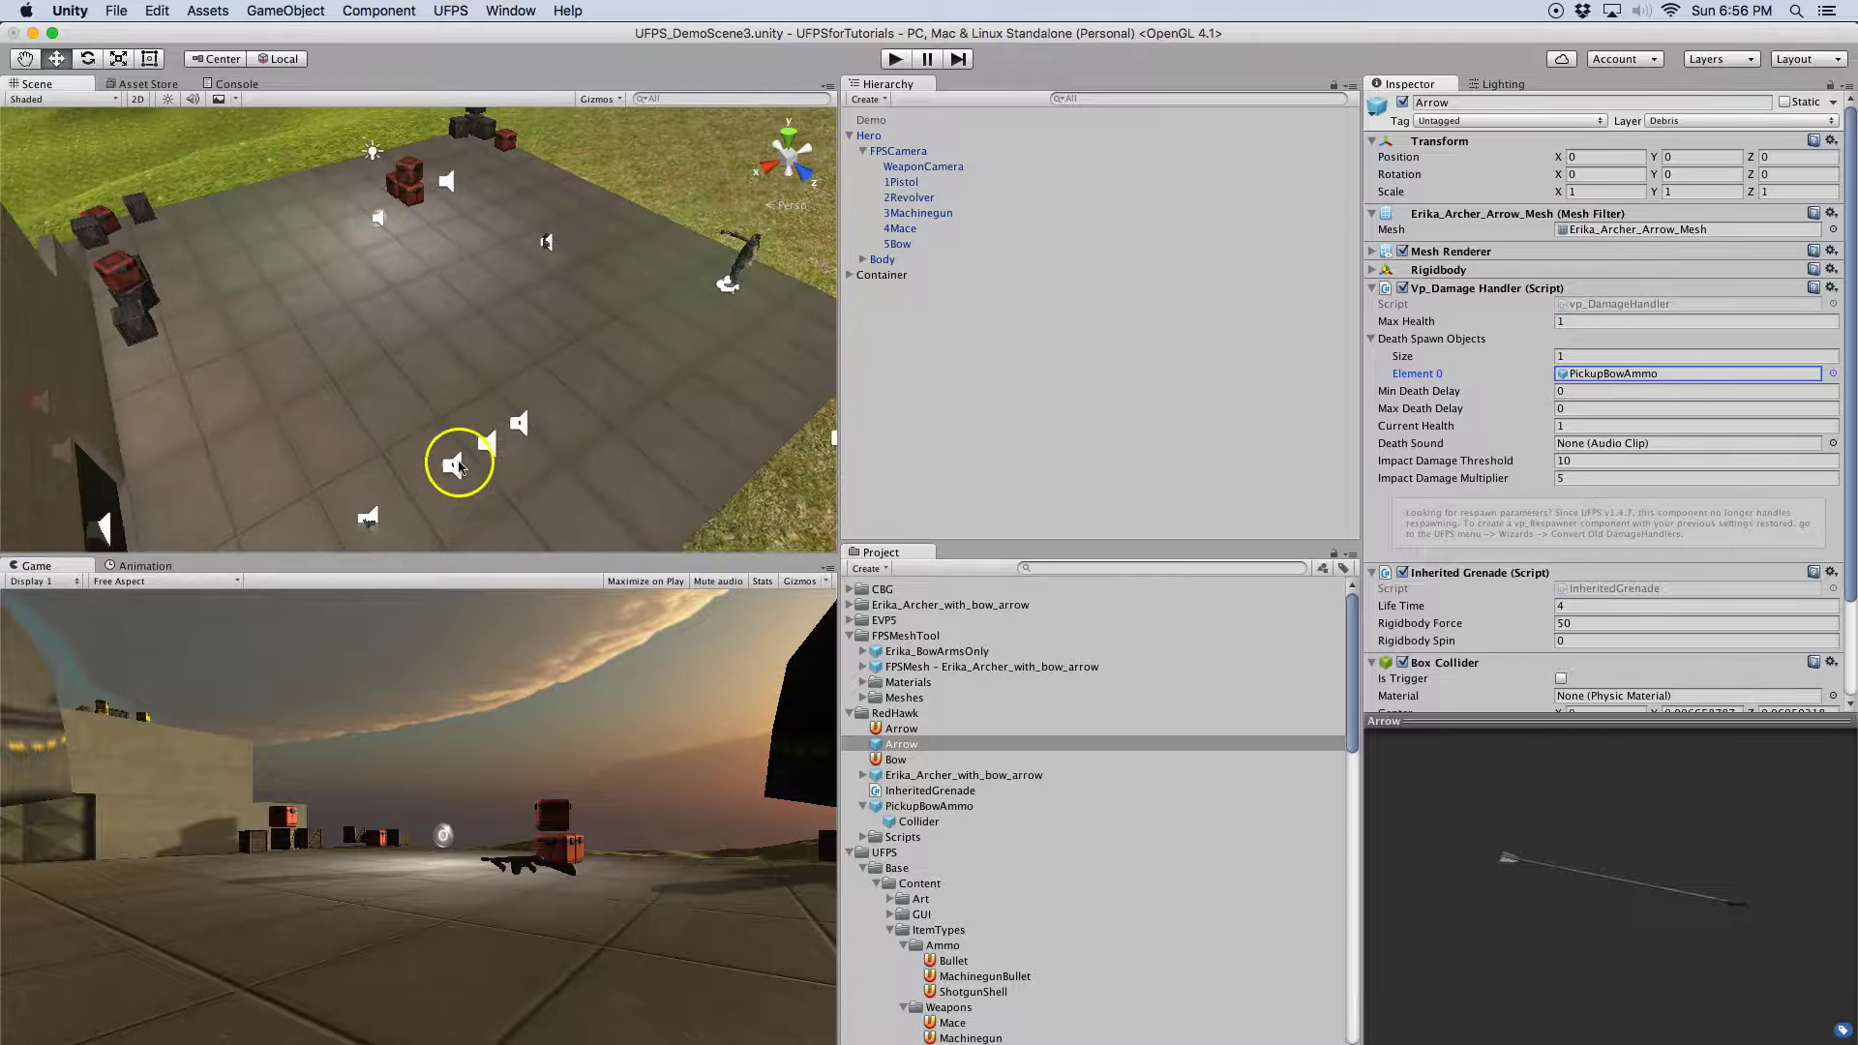
{"action": "left_click", "coordinate": [457, 468]}
{"action": "key", "text": "f"}
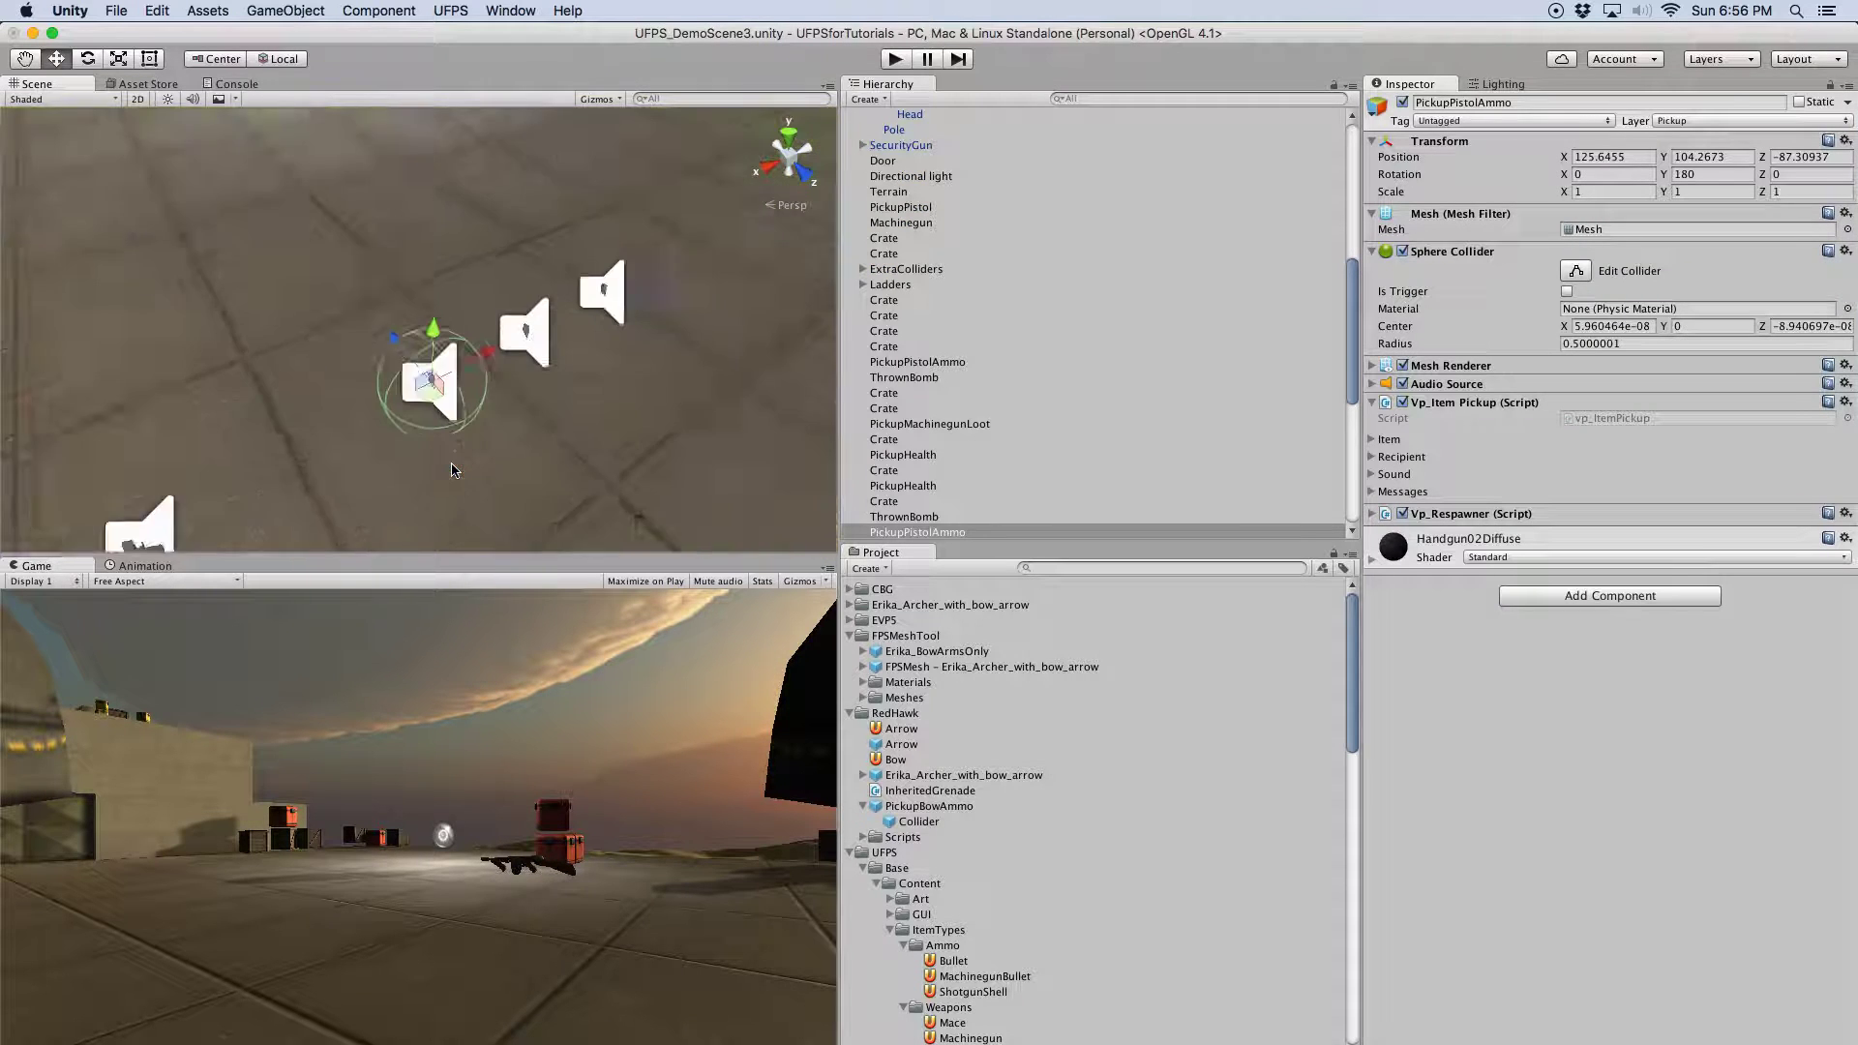
{"action": "left_click", "coordinate": [598, 99]}
{"action": "left_click", "coordinate": [602, 120]}
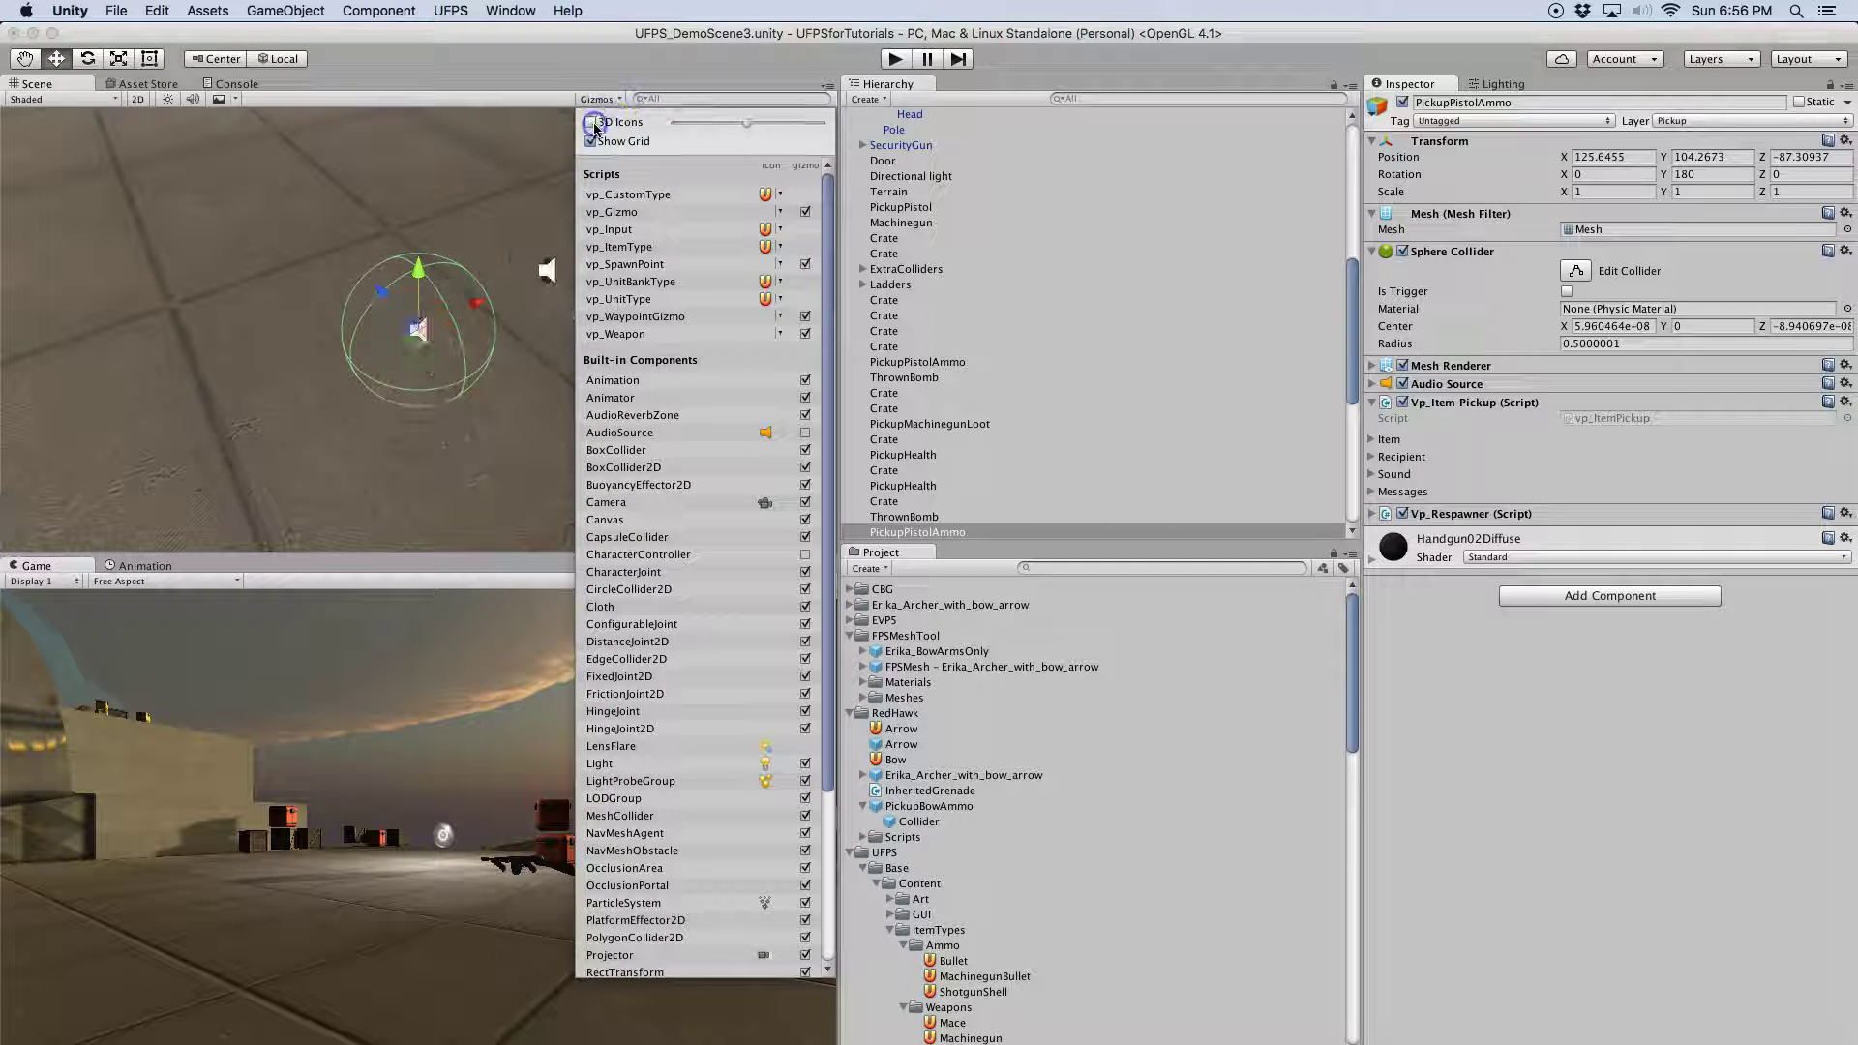
{"action": "left_click", "coordinate": [616, 100]}
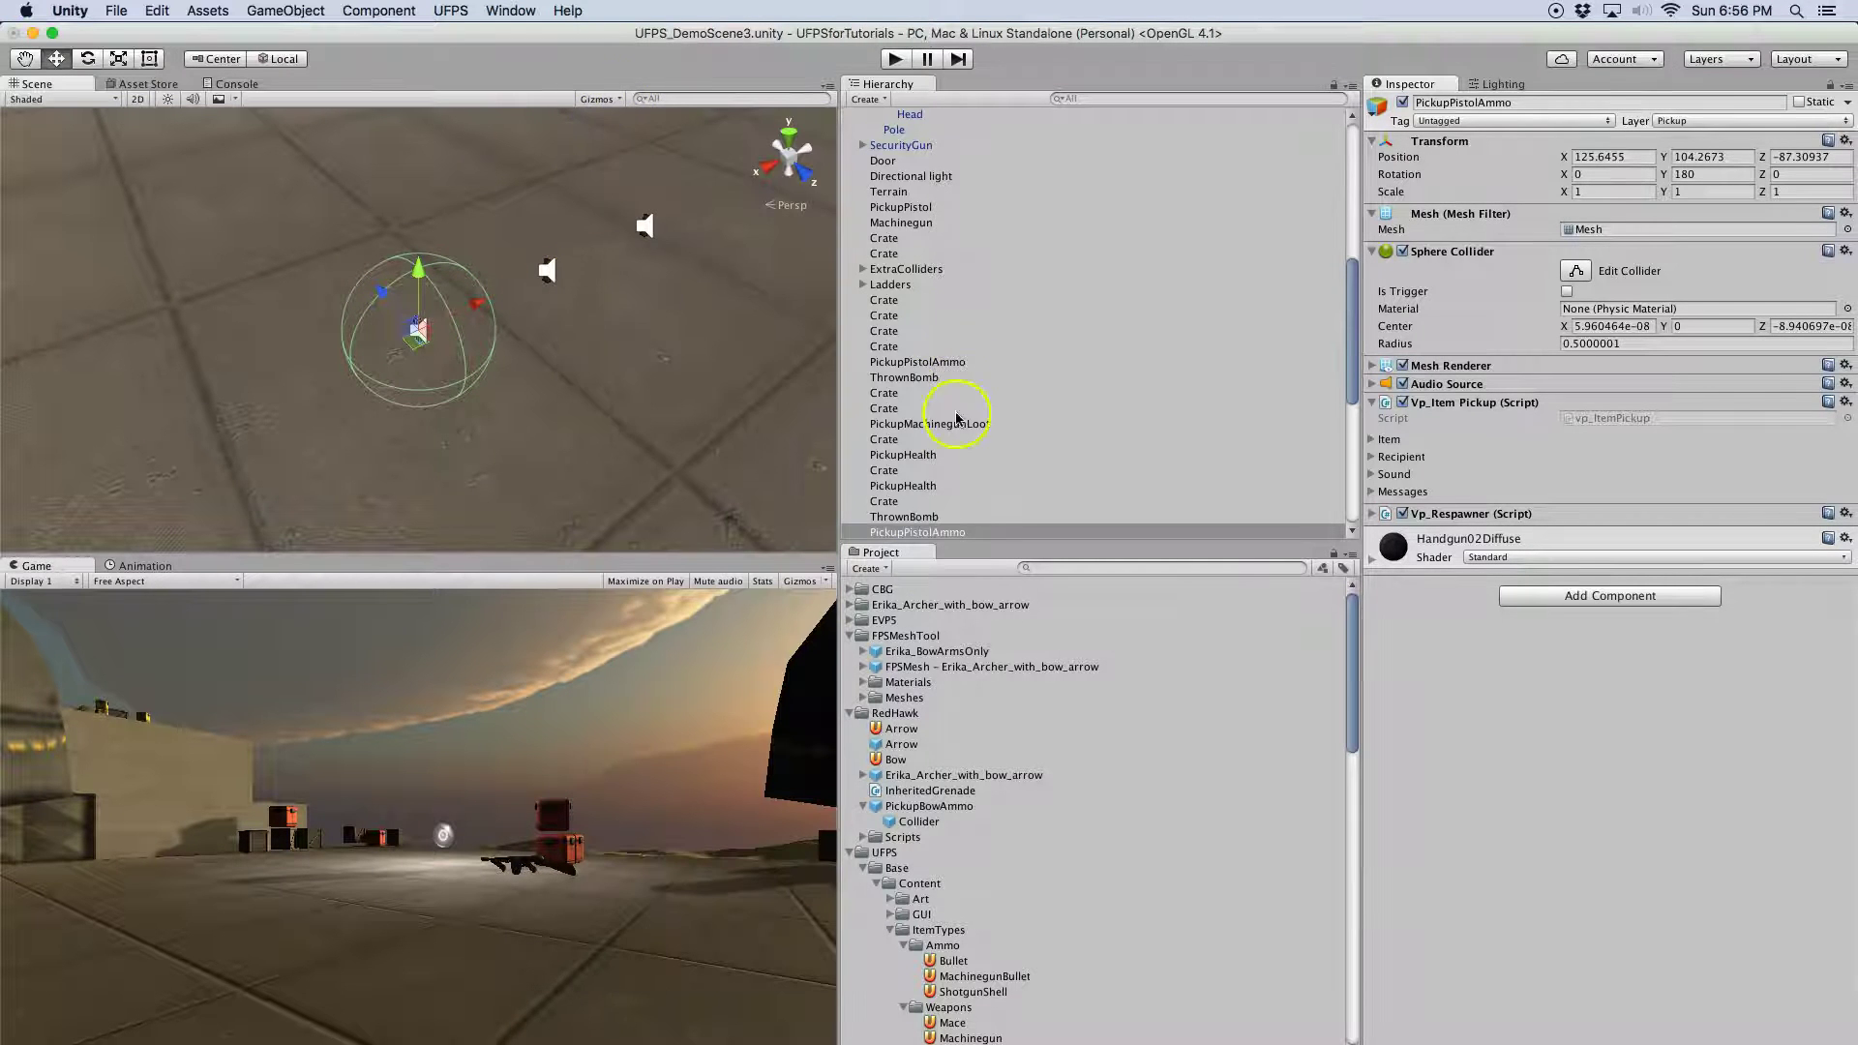
Collapse Container and drag a PickupBowAmmo pickup into the scene
{"action": "scroll", "coordinate": [945, 251], "scroll_direction": "up", "scroll_amount": 10}
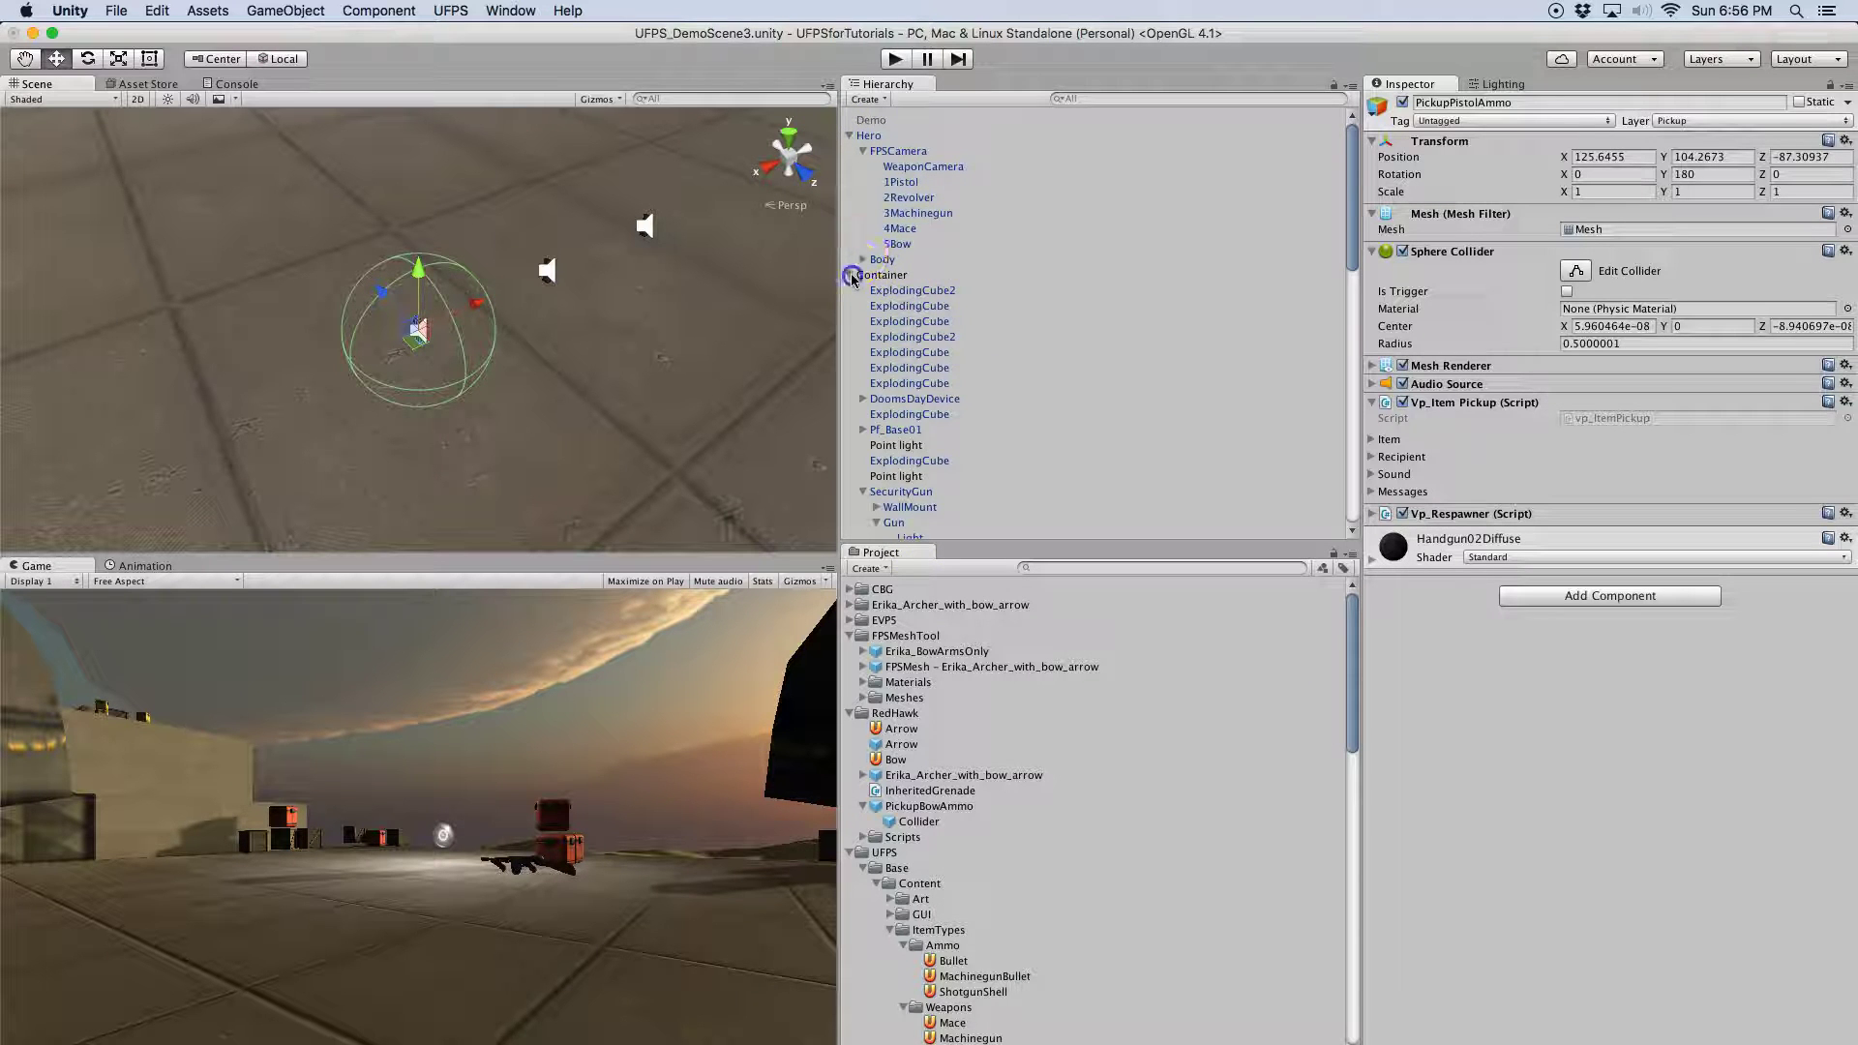
{"action": "left_click", "coordinate": [856, 275]}
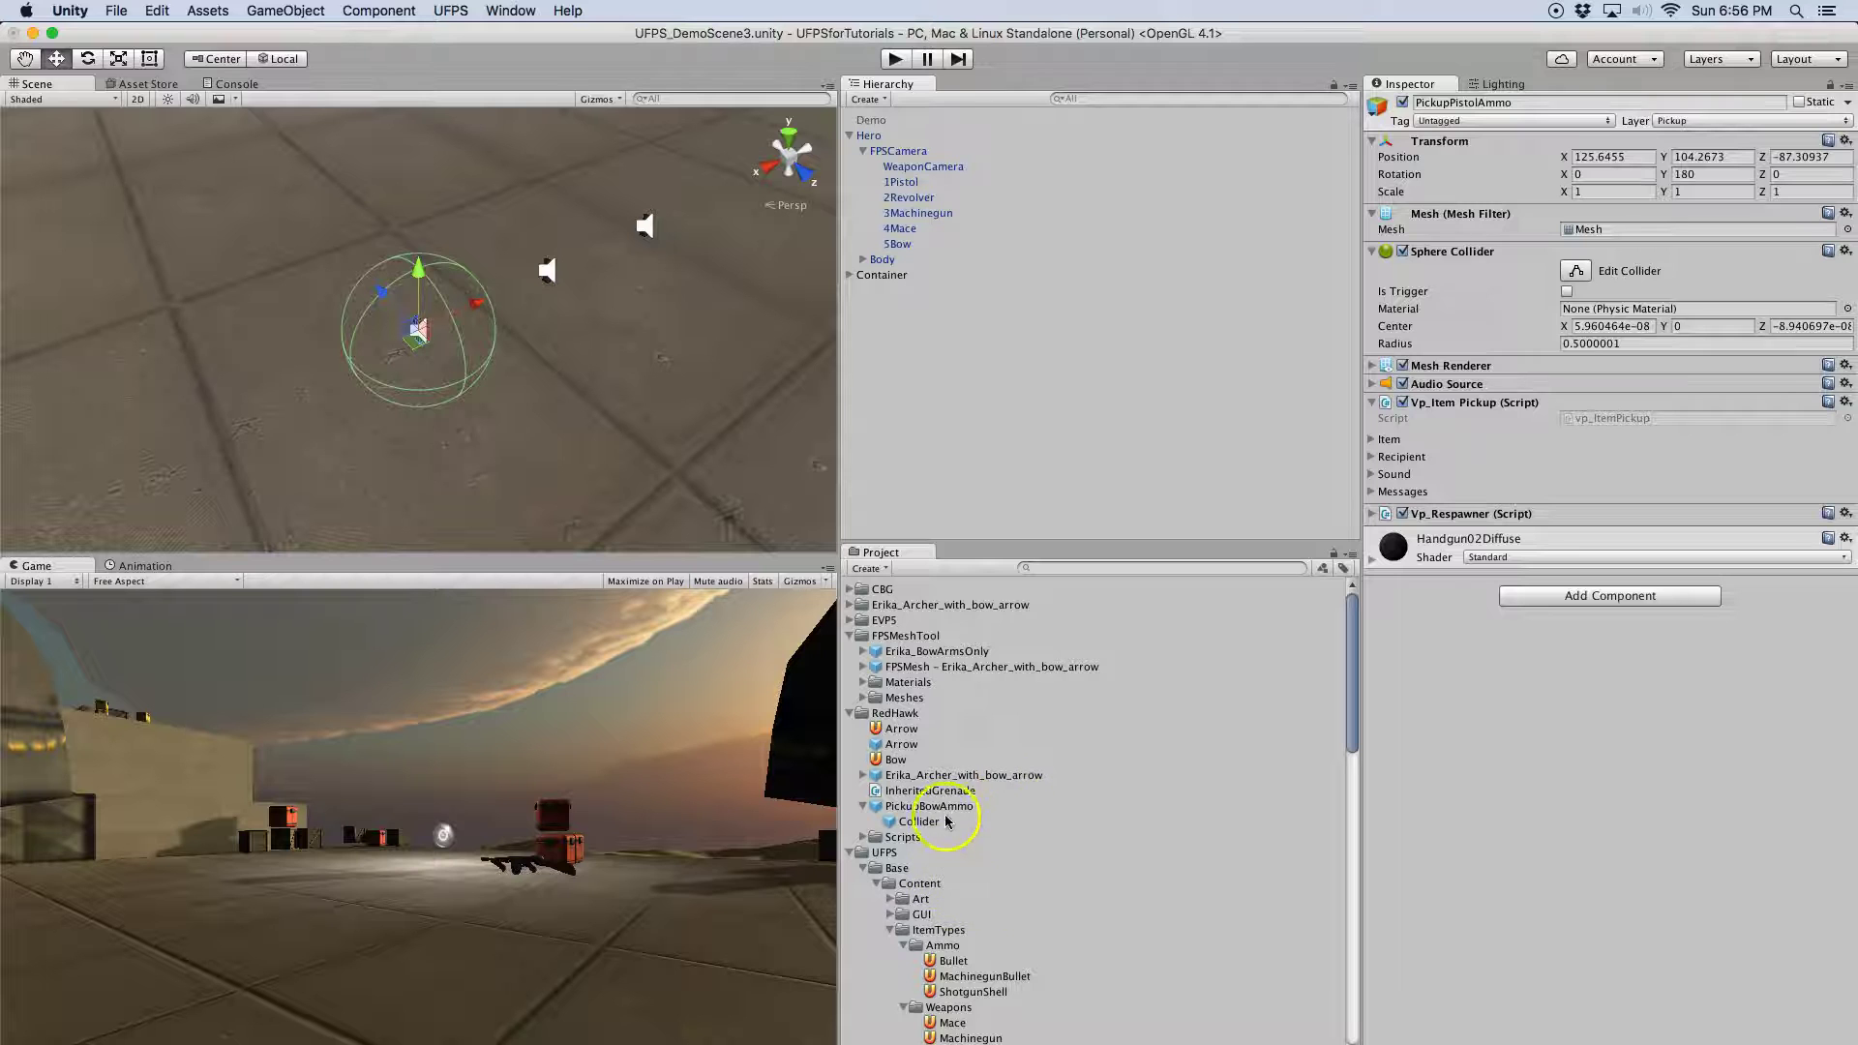
{"action": "mouse_move", "coordinate": [931, 806]}
{"action": "left_mouse_down"}
{"action": "mouse_move", "coordinate": [724, 389]}
{"action": "mouse_move", "coordinate": [667, 360]}
{"action": "mouse_move", "coordinate": [713, 269]}
{"action": "left_mouse_up"}
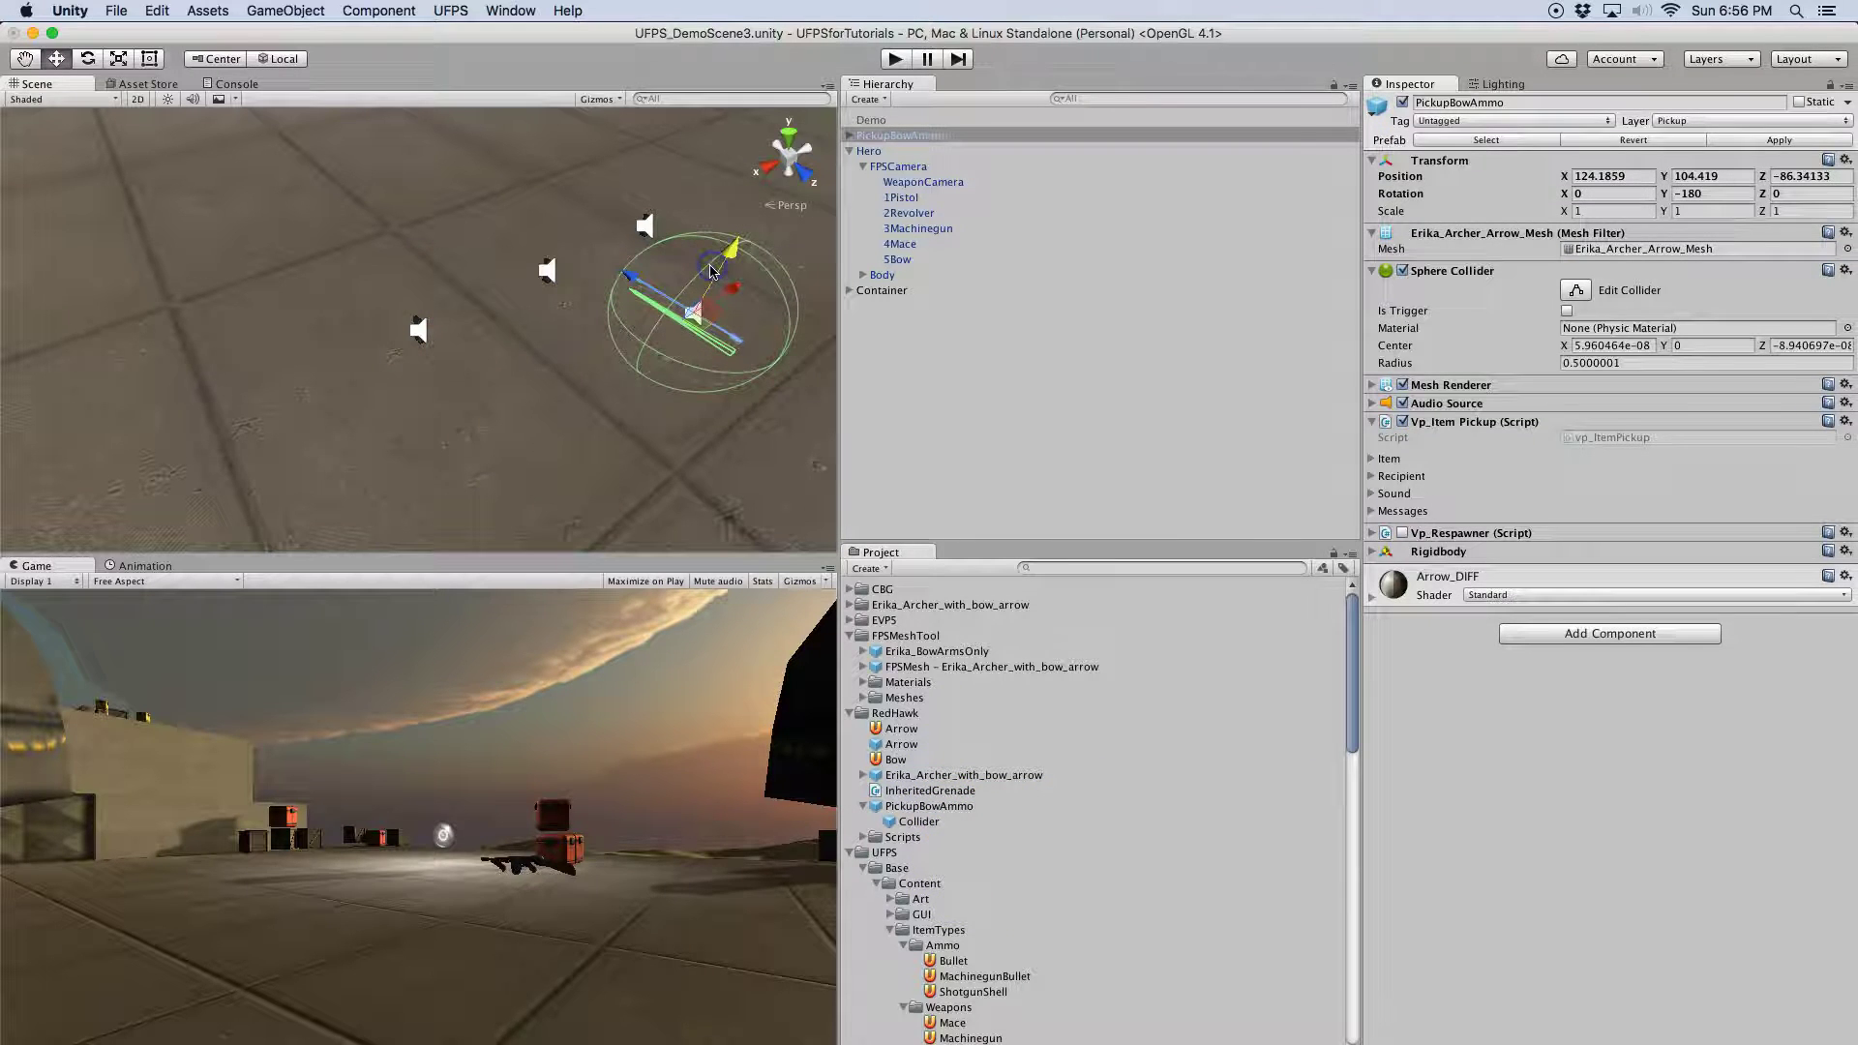
{"action": "key", "text": "f"}
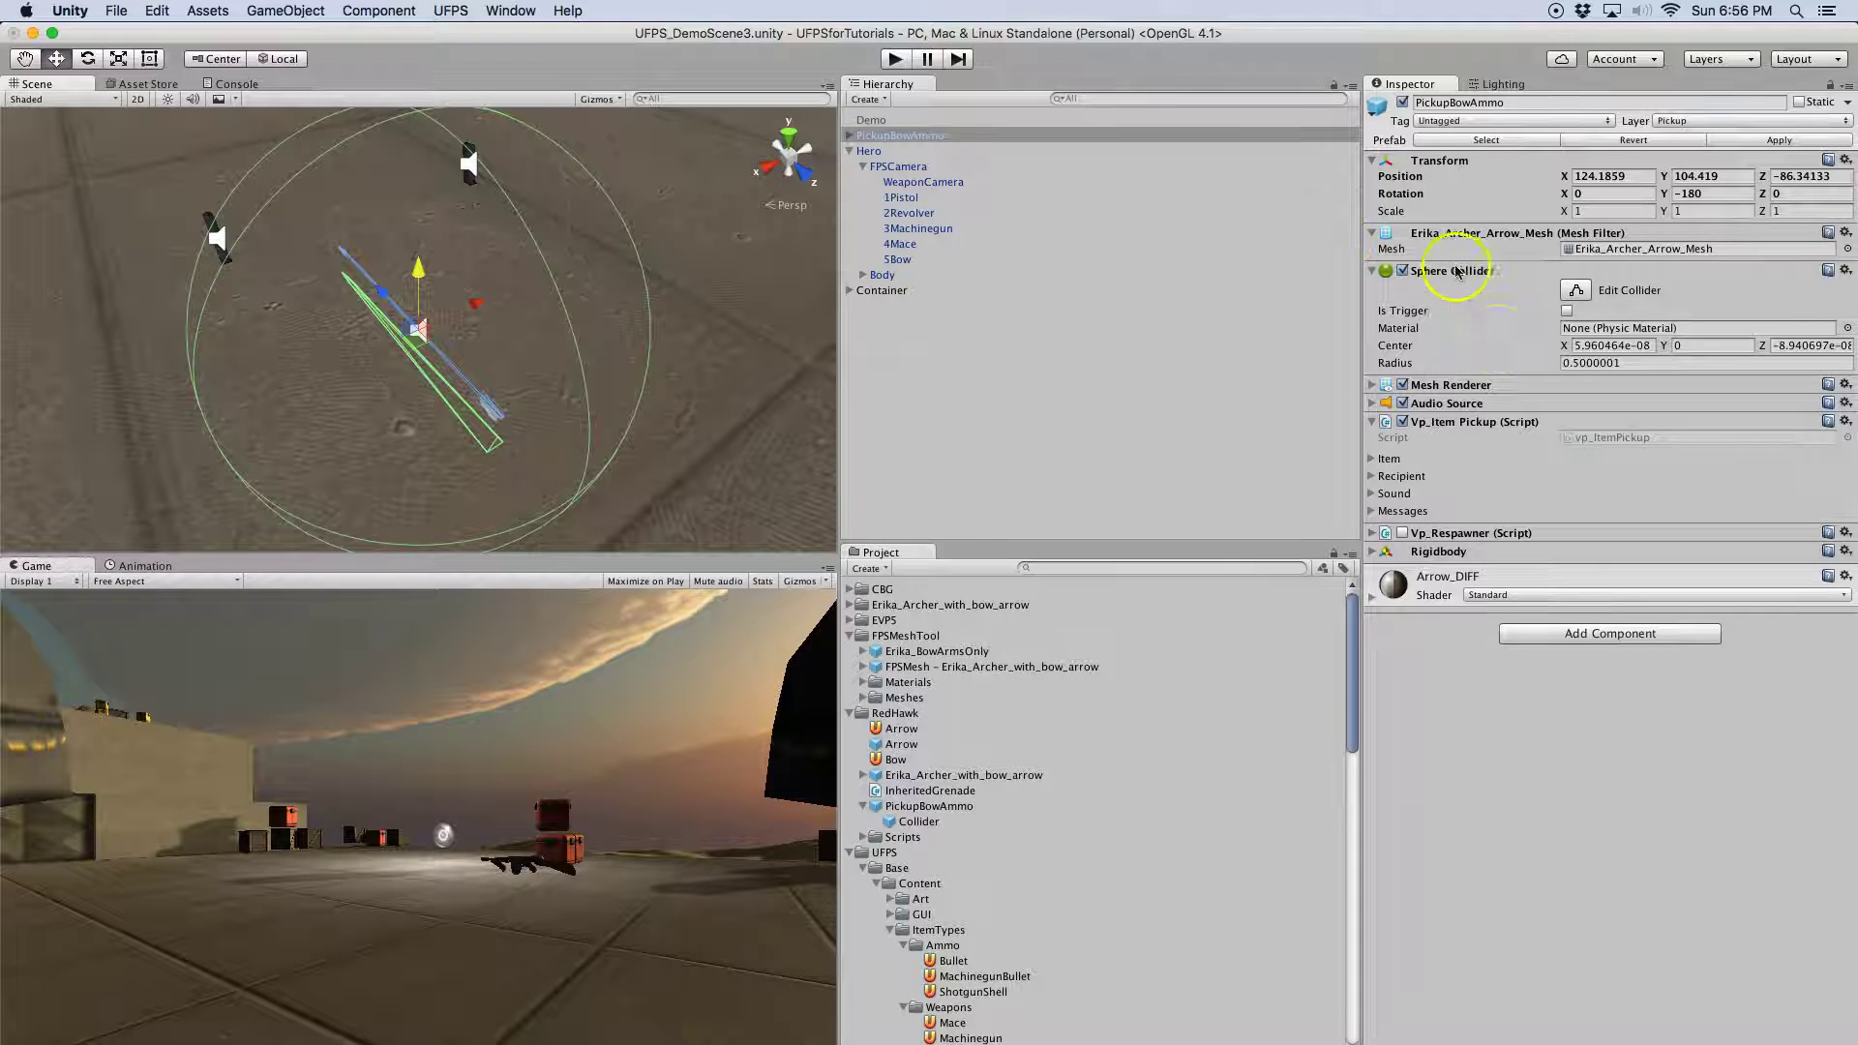
{"action": "left_click", "coordinate": [1381, 459]}
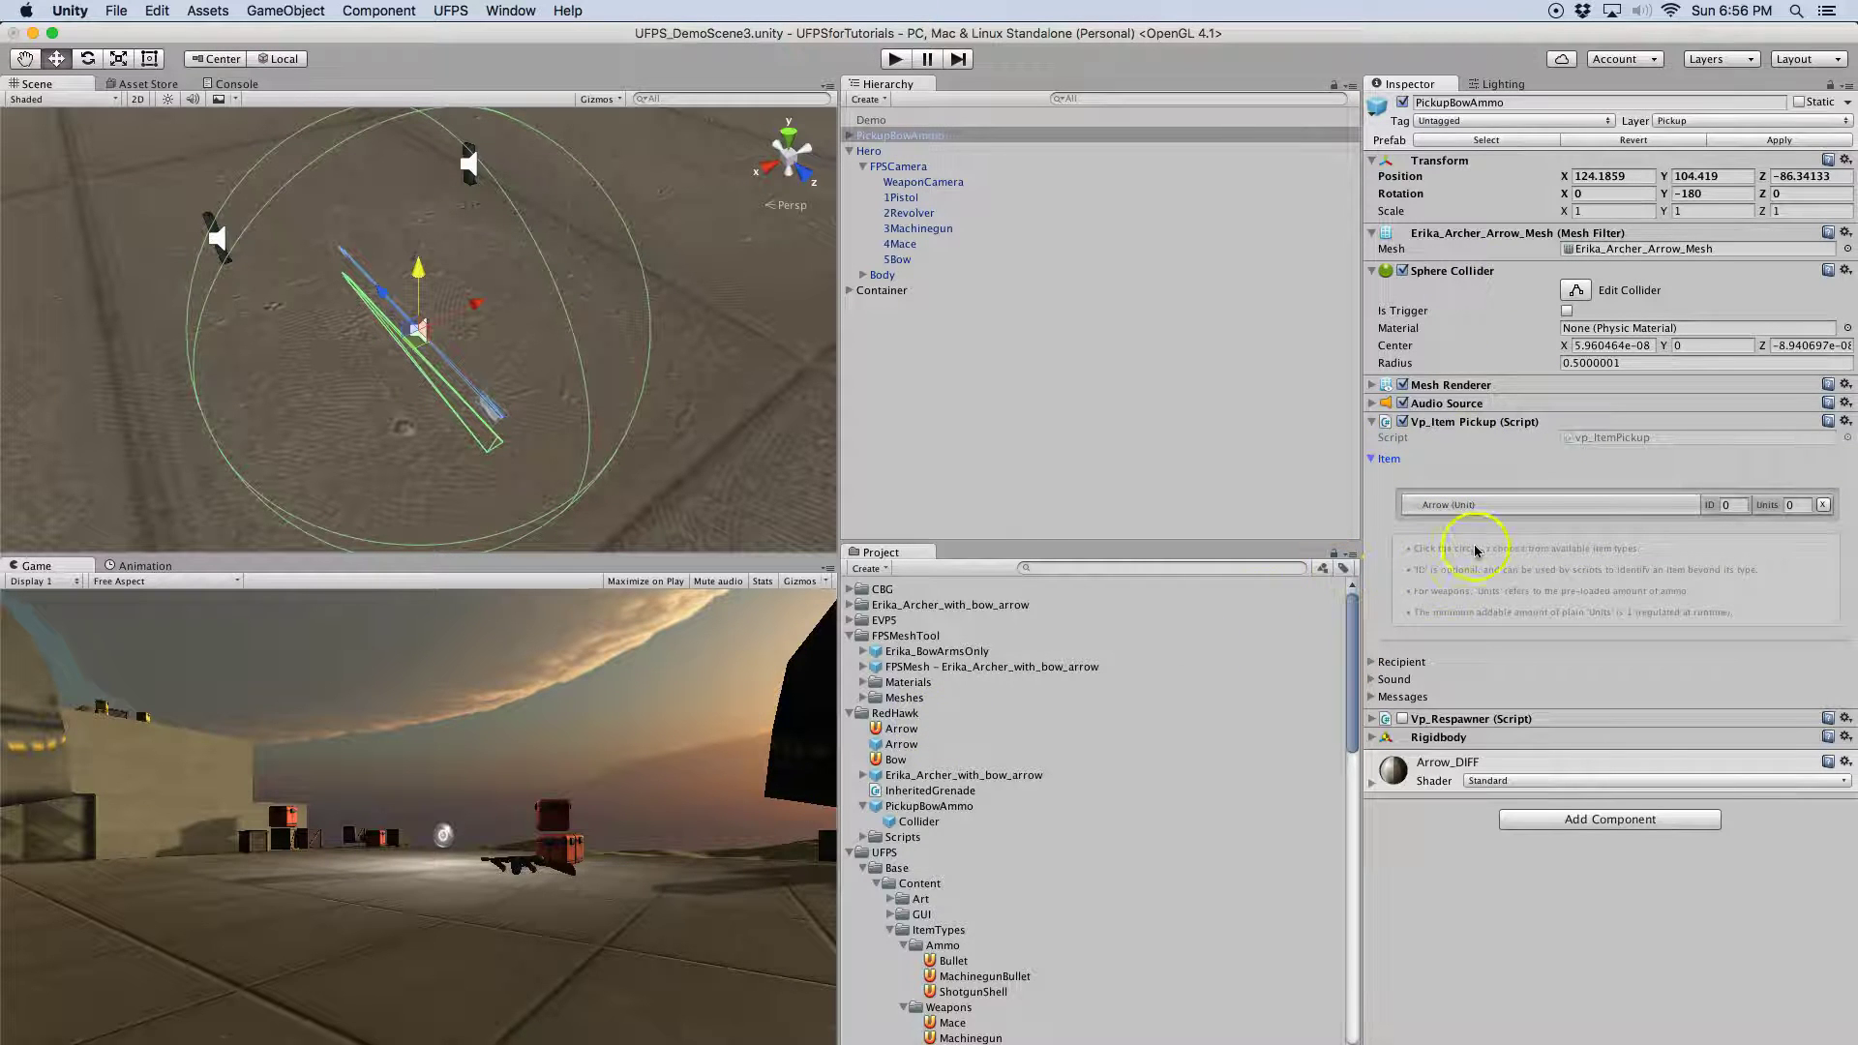
{"action": "left_click", "coordinate": [1476, 504]}
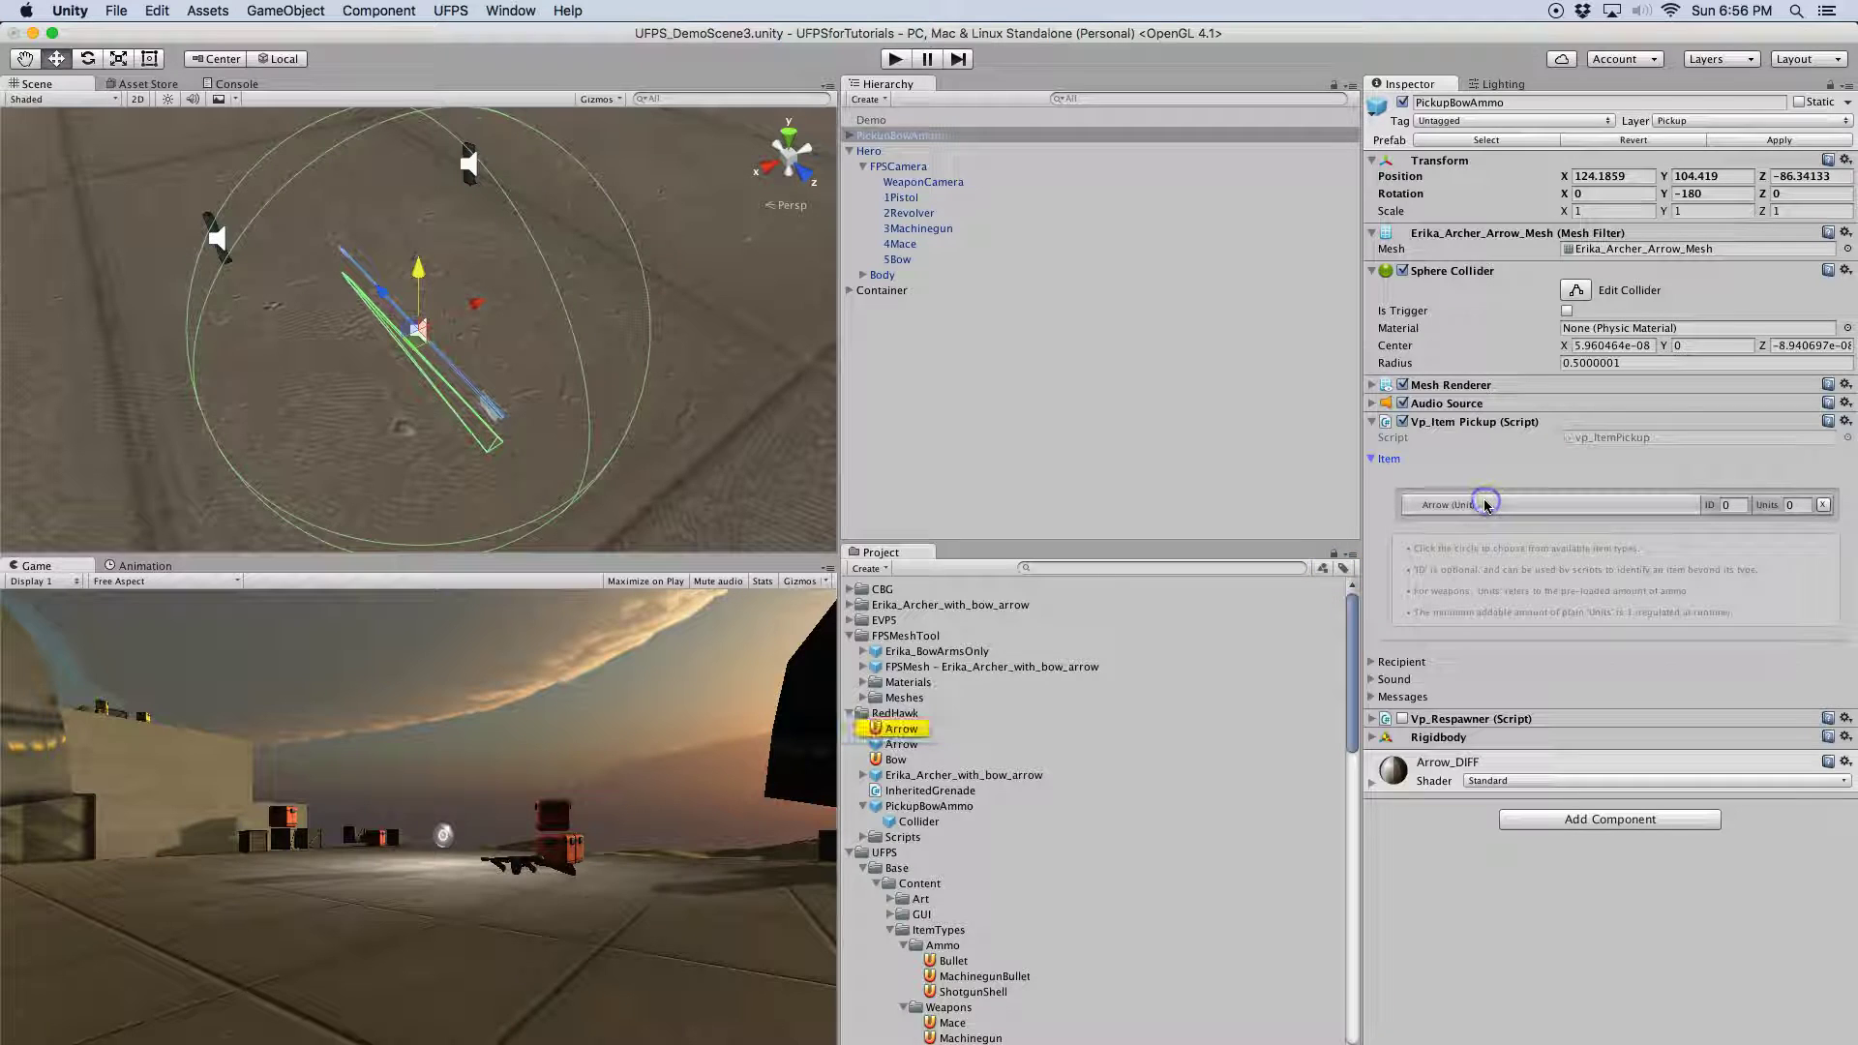
{"action": "left_click", "coordinate": [1370, 460]}
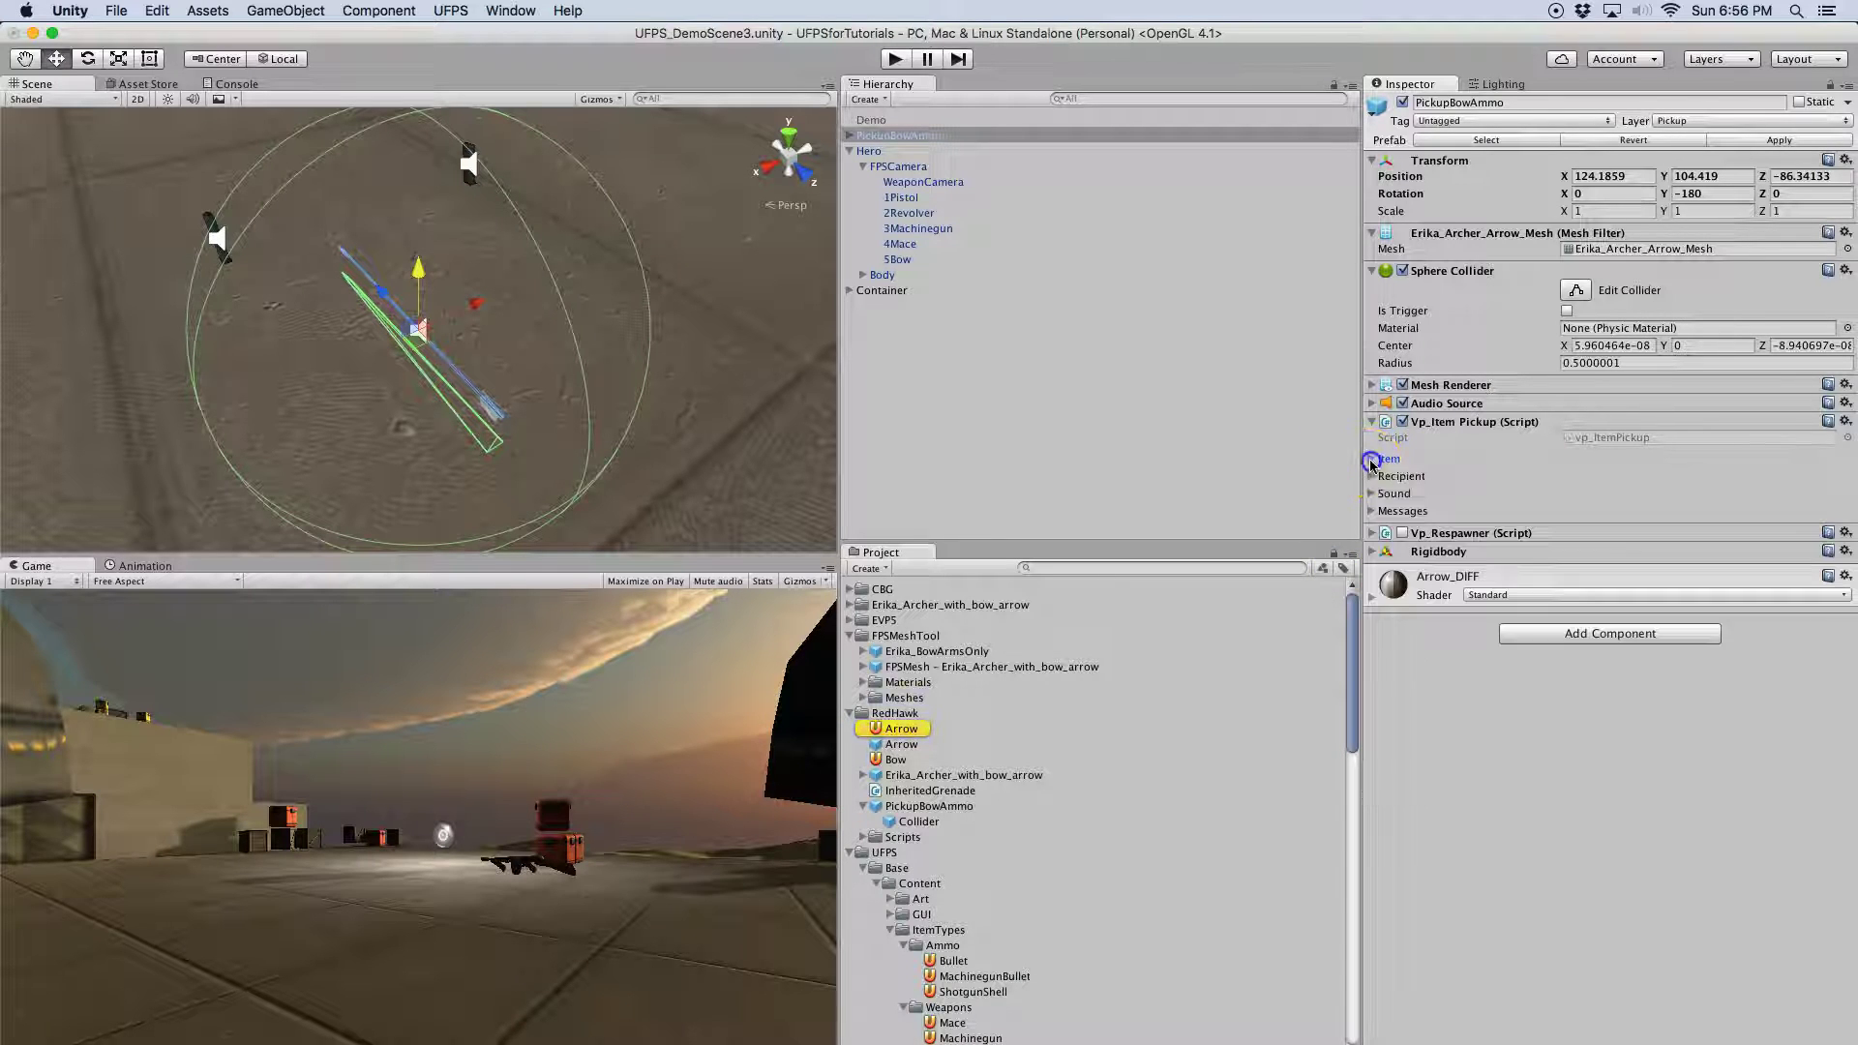
{"action": "left_click", "coordinate": [1372, 494]}
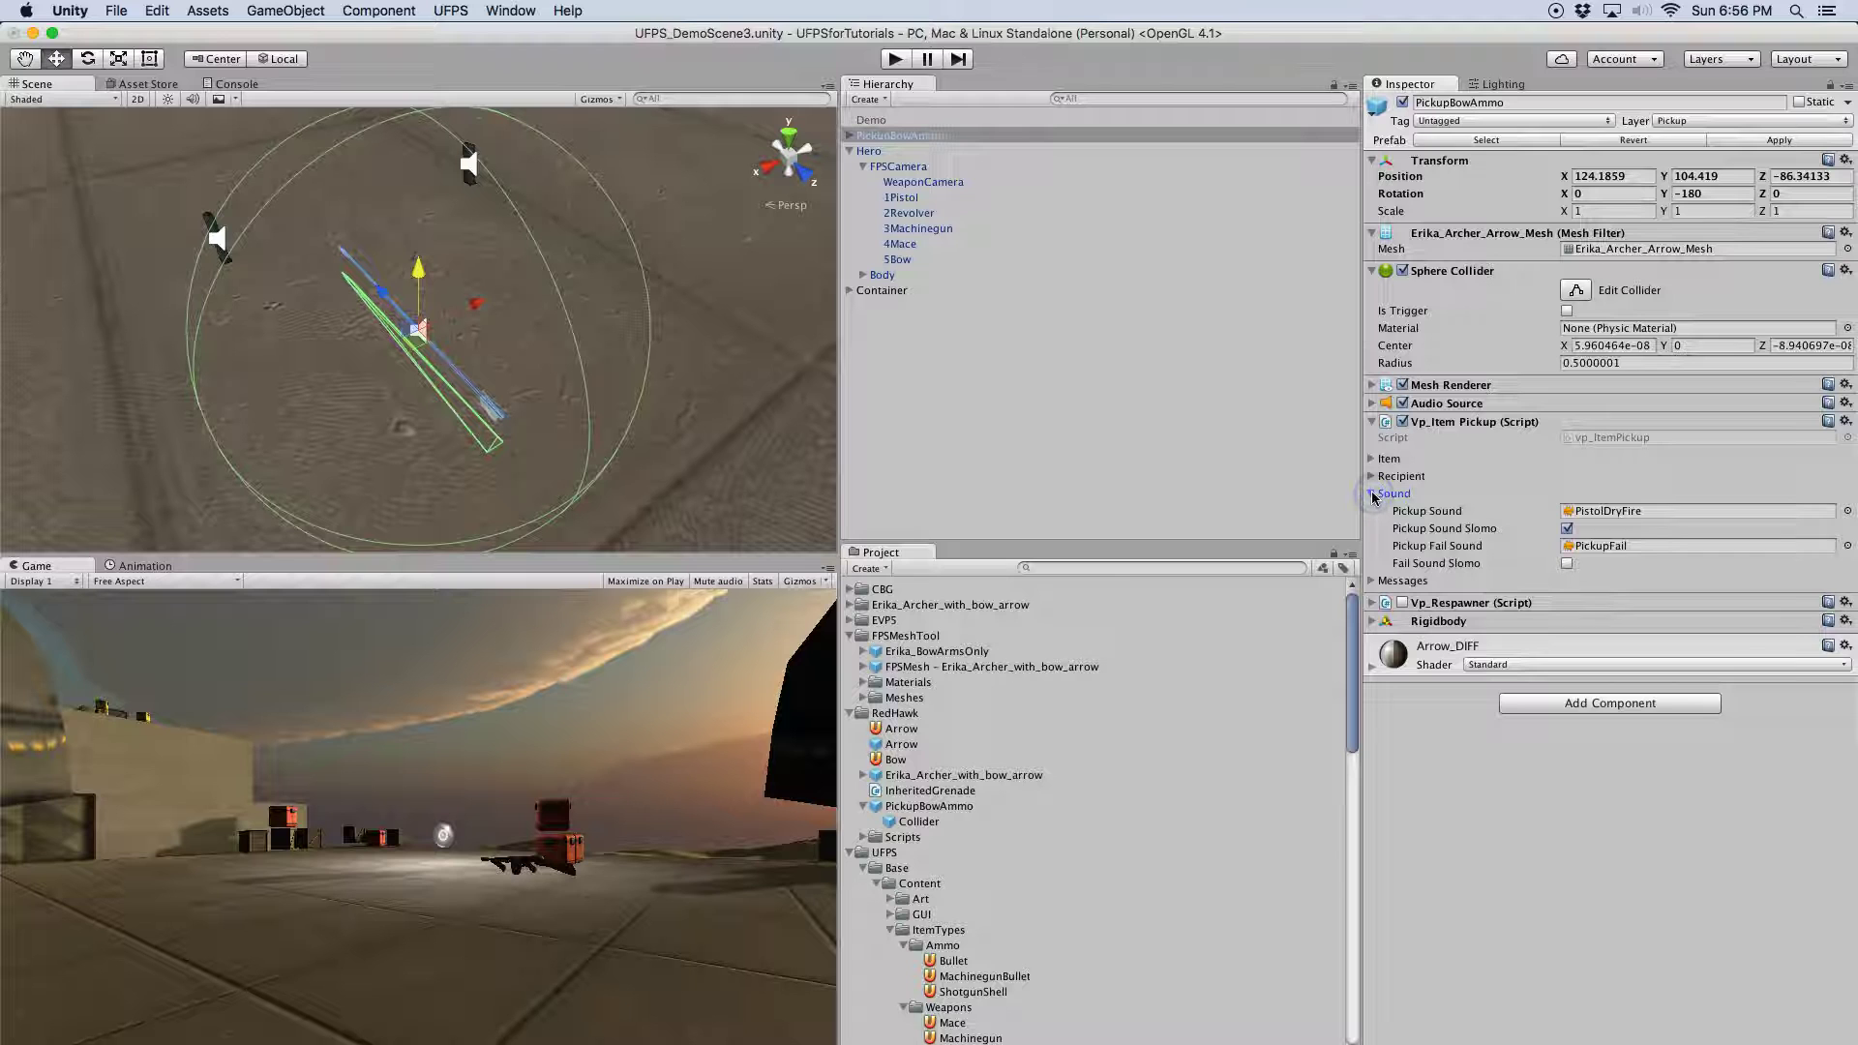
{"action": "left_click", "coordinate": [1372, 495]}
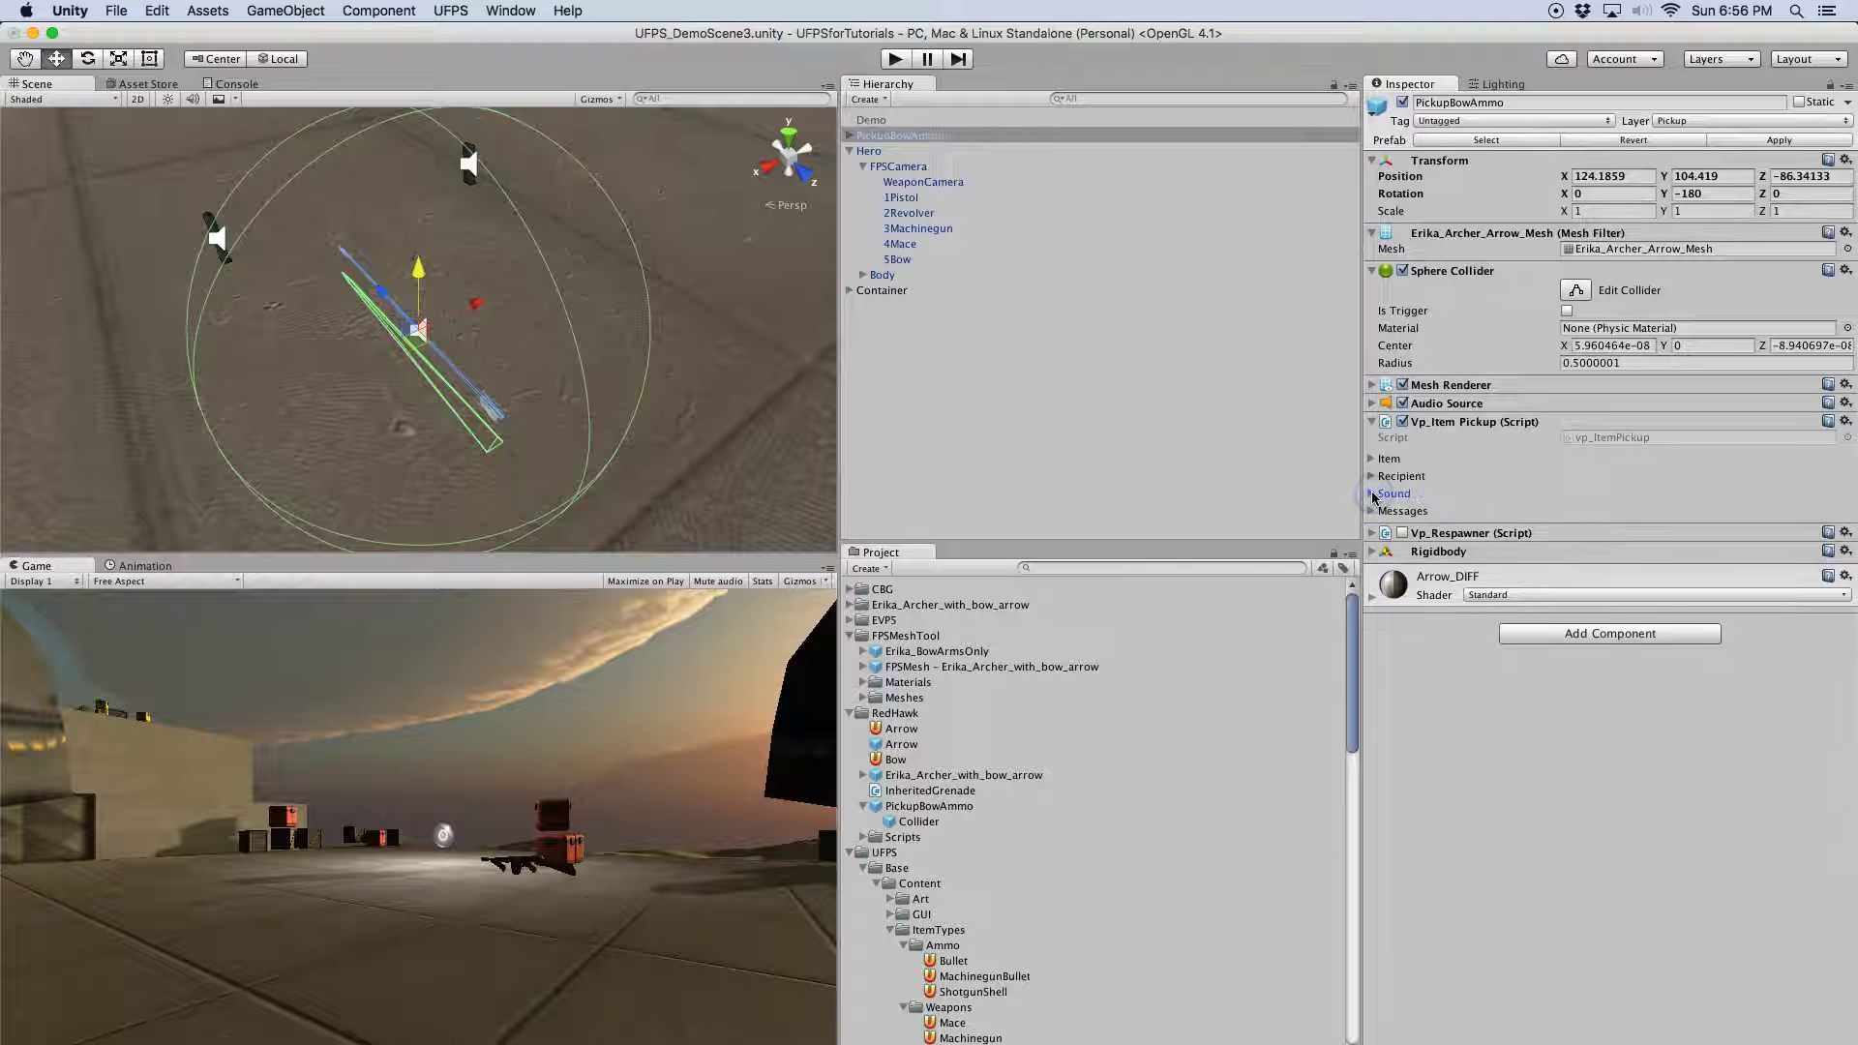
{"action": "left_click", "coordinate": [1373, 552]}
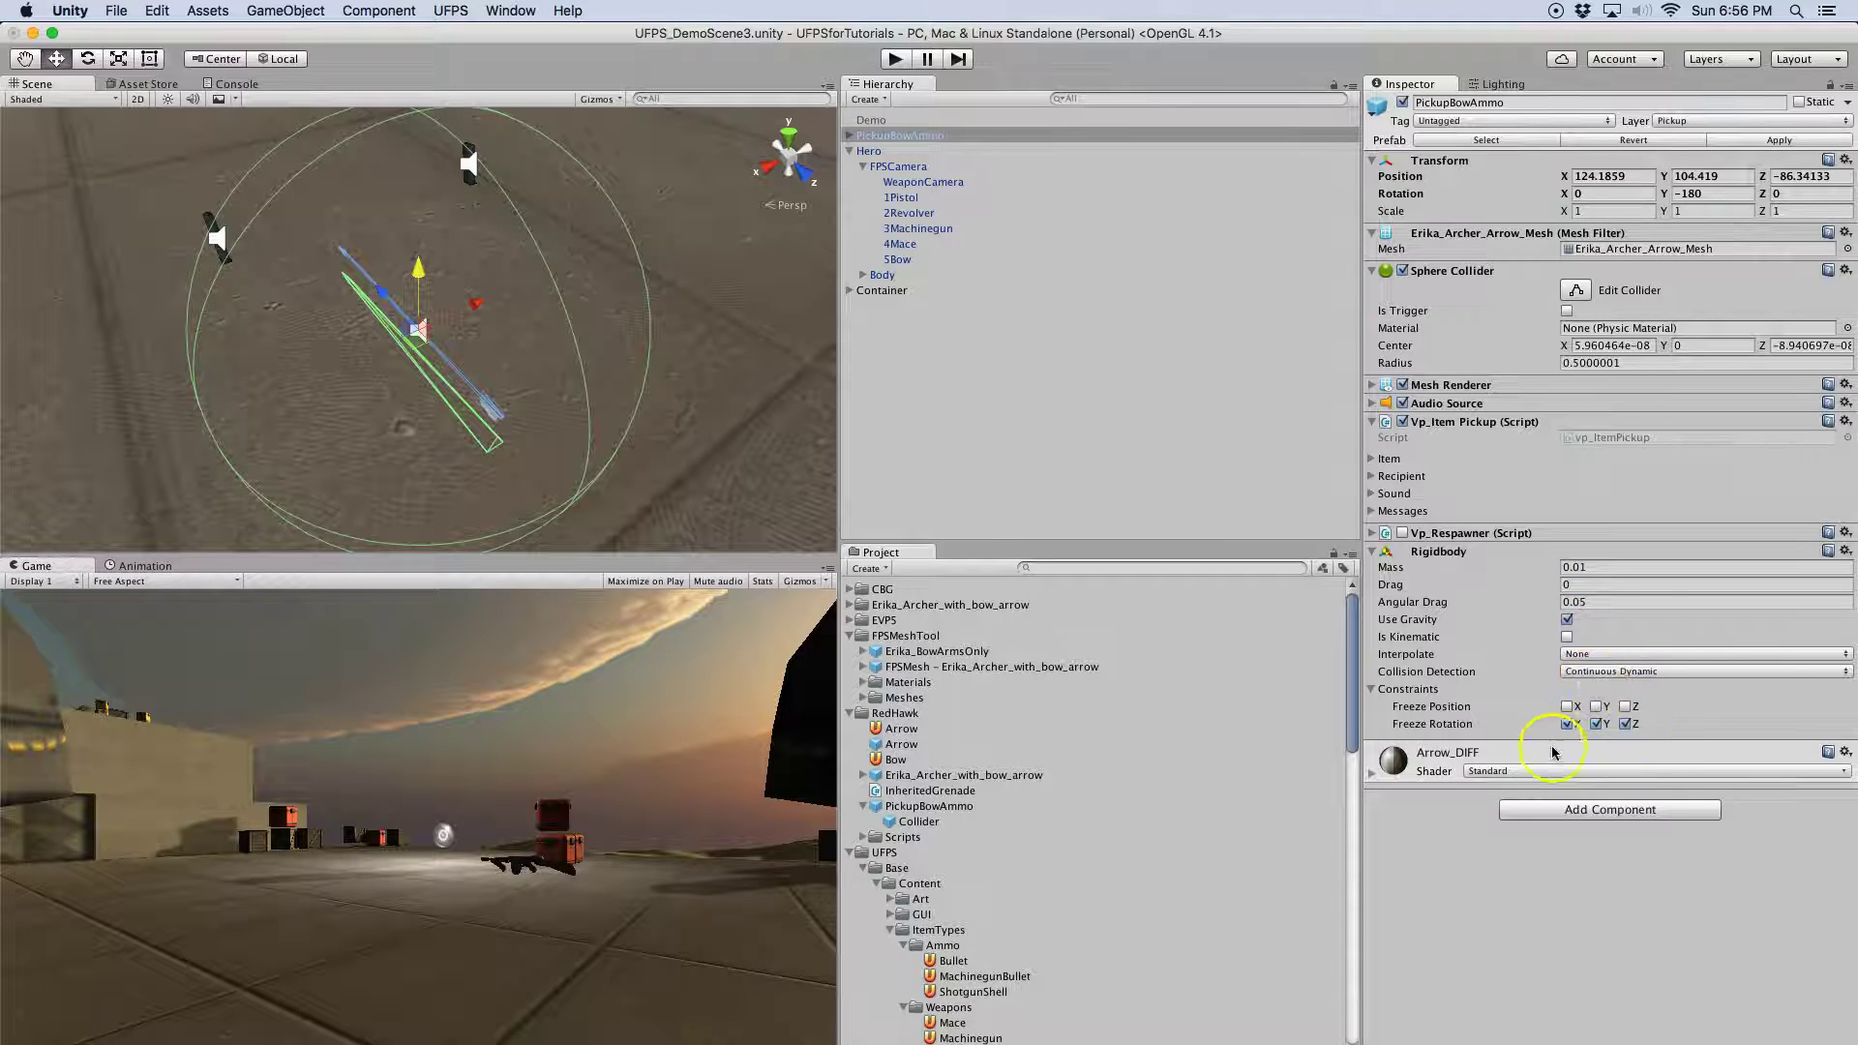
Inspect PickupBowAmmo and its Collider child in the Hierarchy
{"action": "left_click", "coordinate": [1373, 551]}
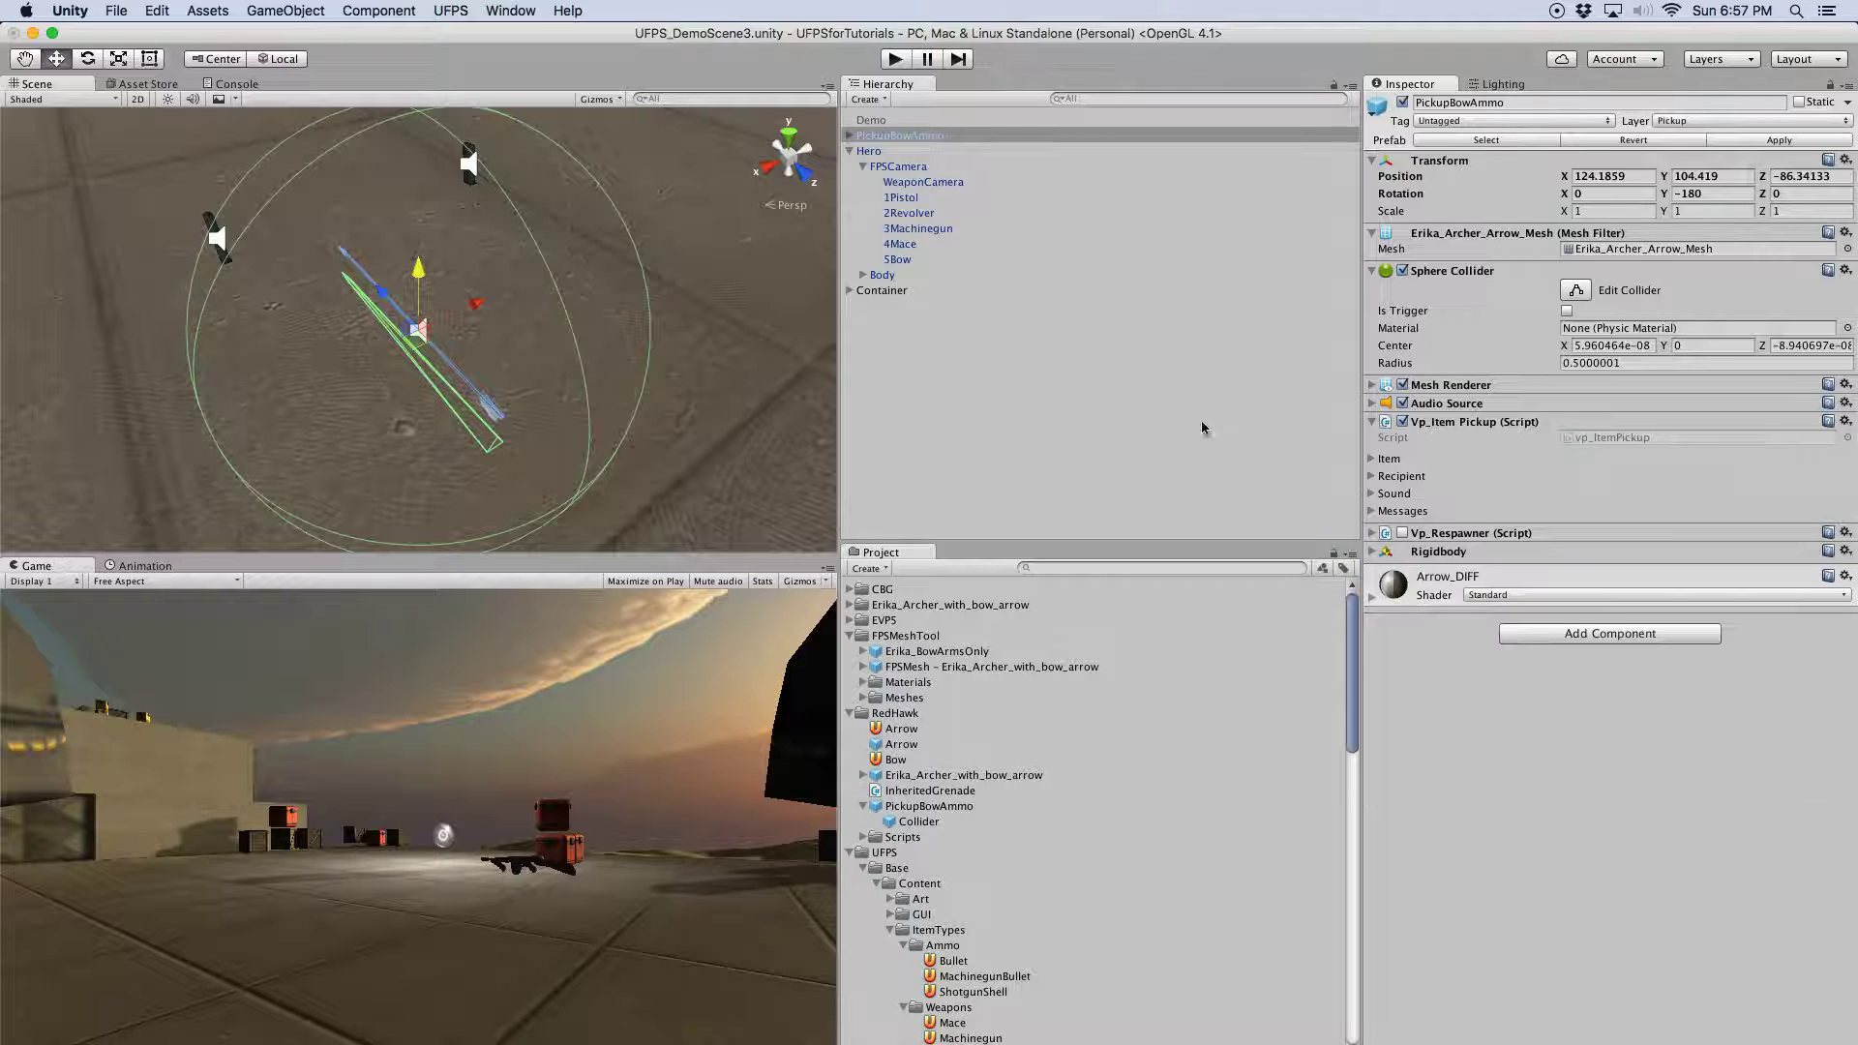
{"action": "left_click", "coordinate": [850, 136]}
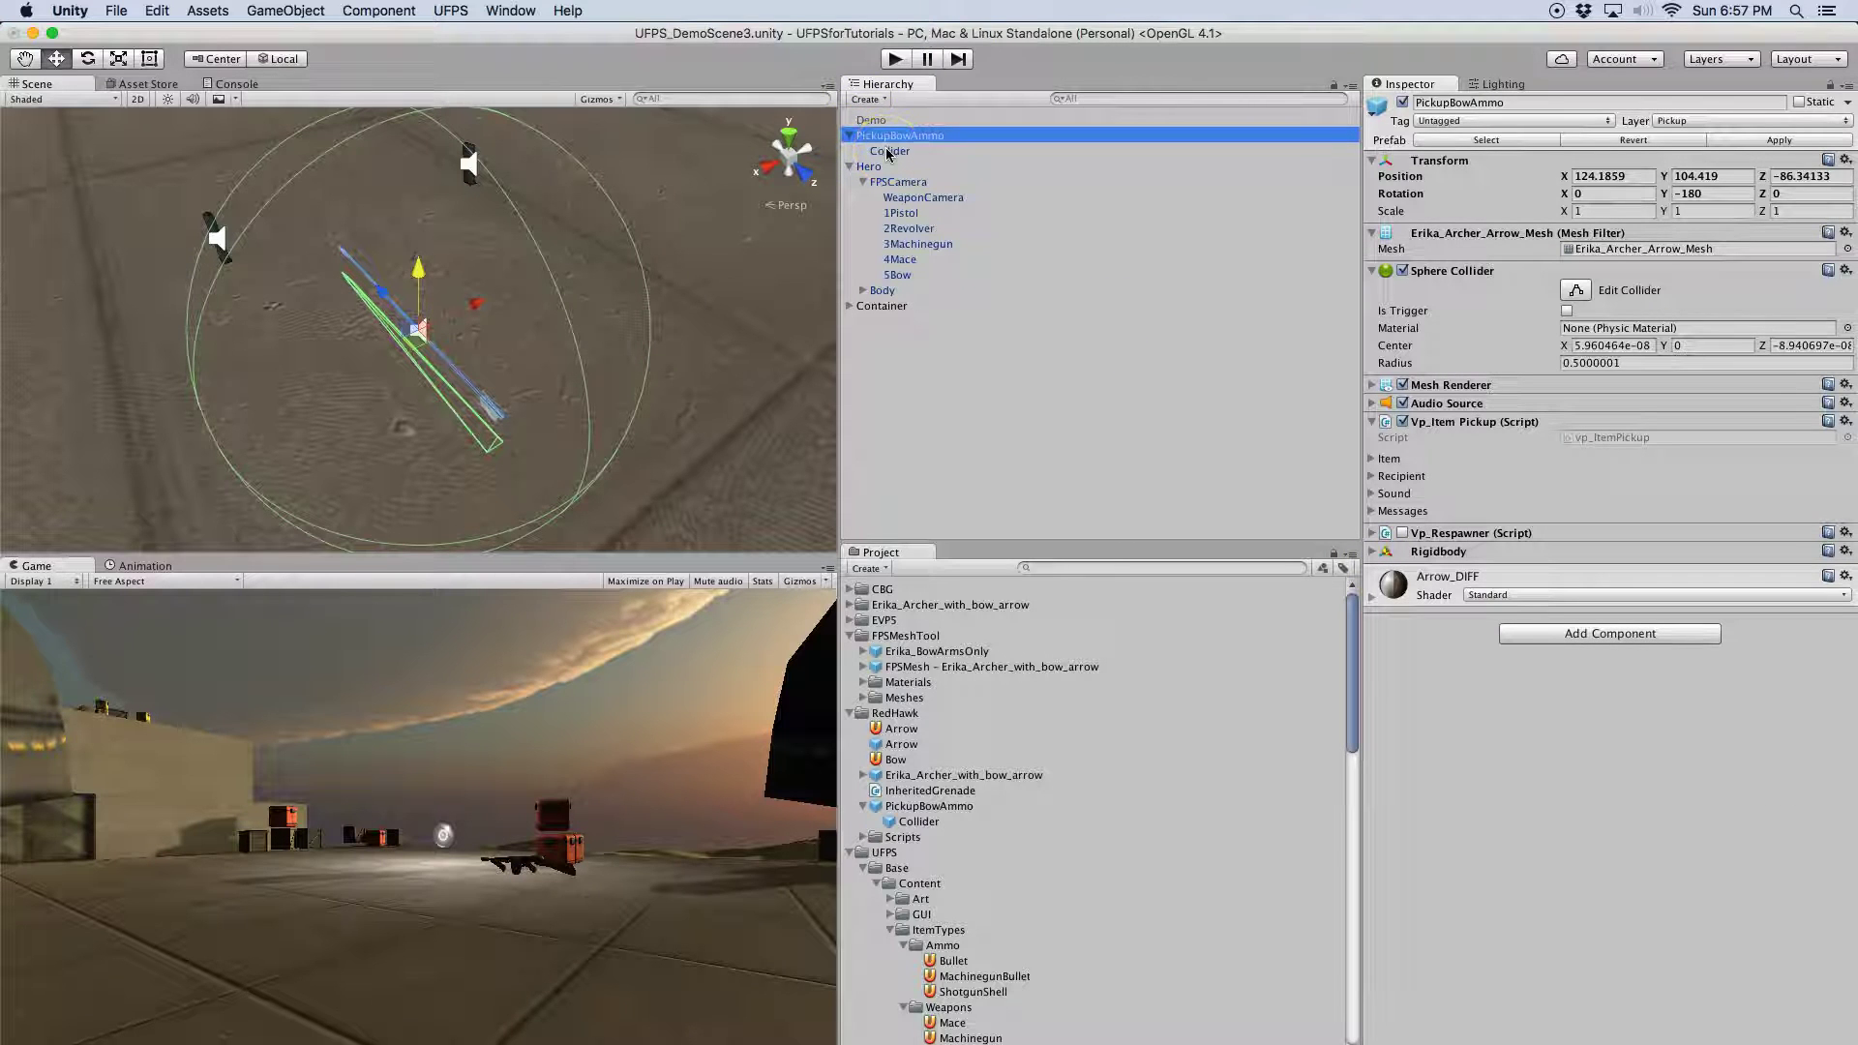
{"action": "left_click", "coordinate": [890, 152]}
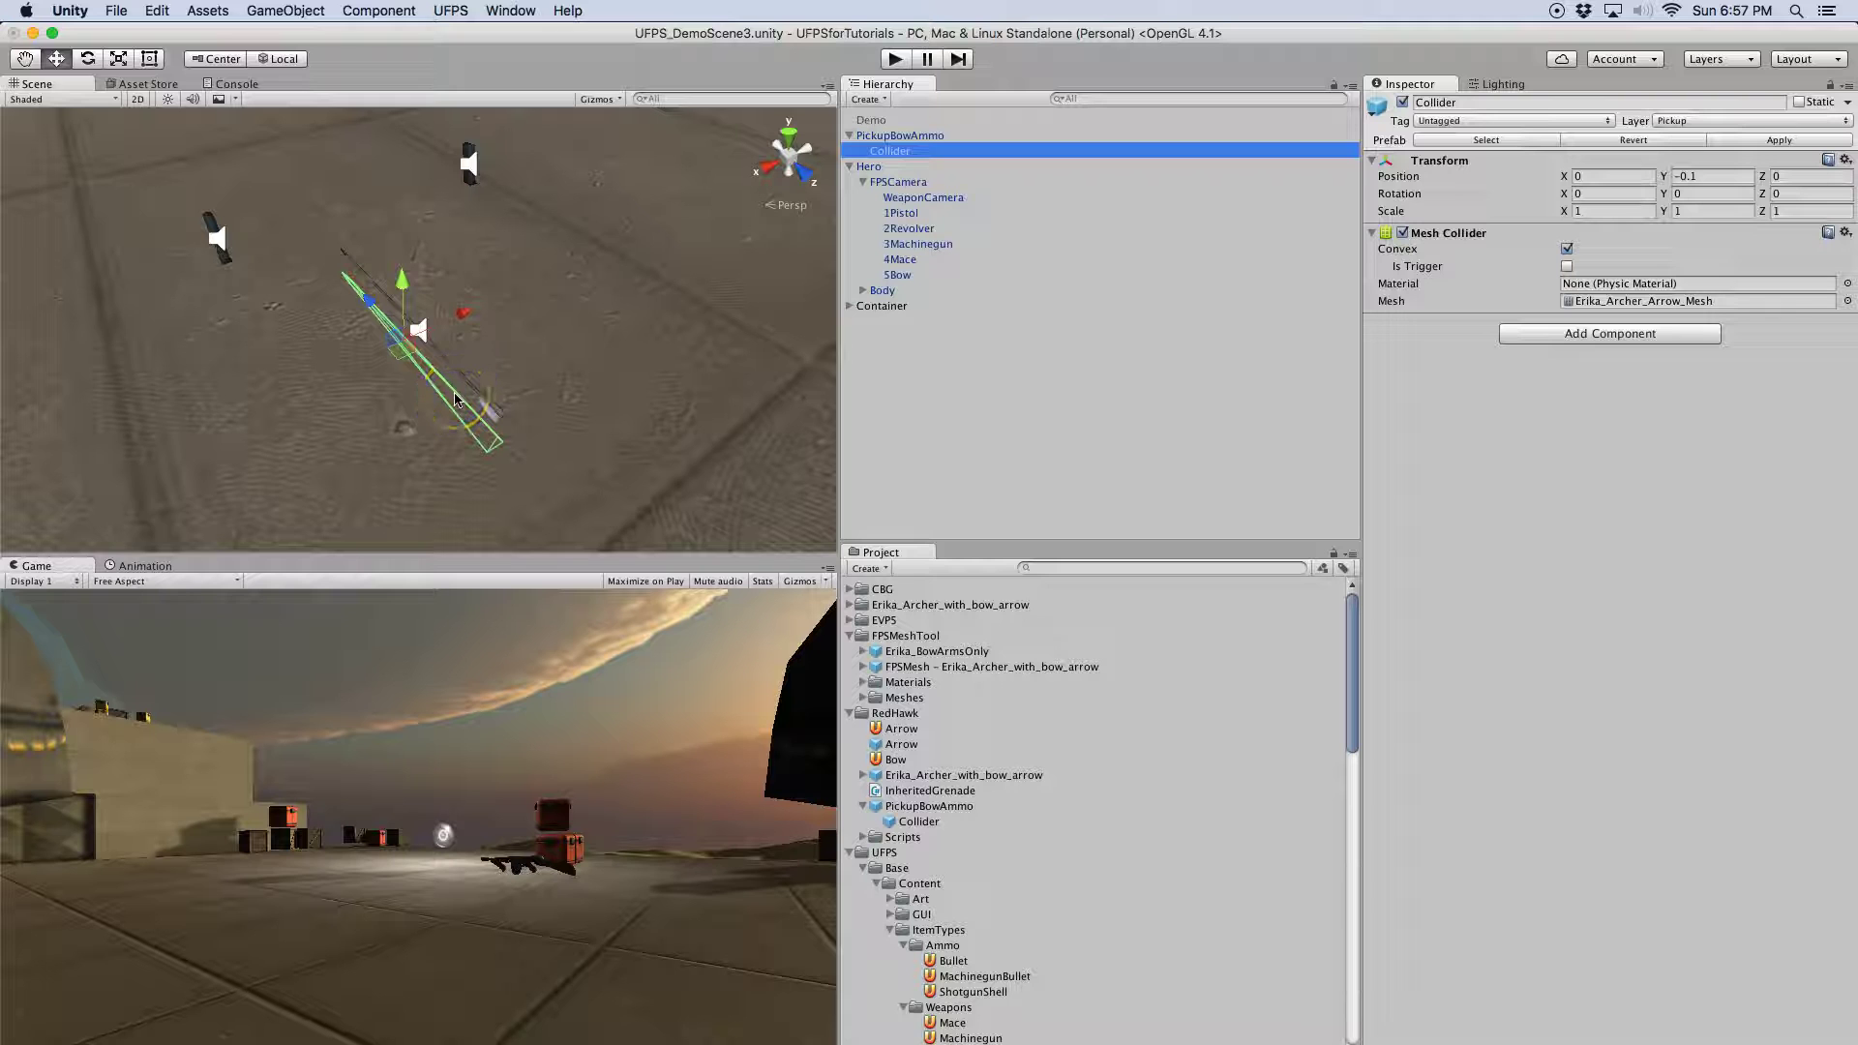
{"action": "scroll", "coordinate": [476, 367], "scroll_direction": "up", "scroll_amount": 3}
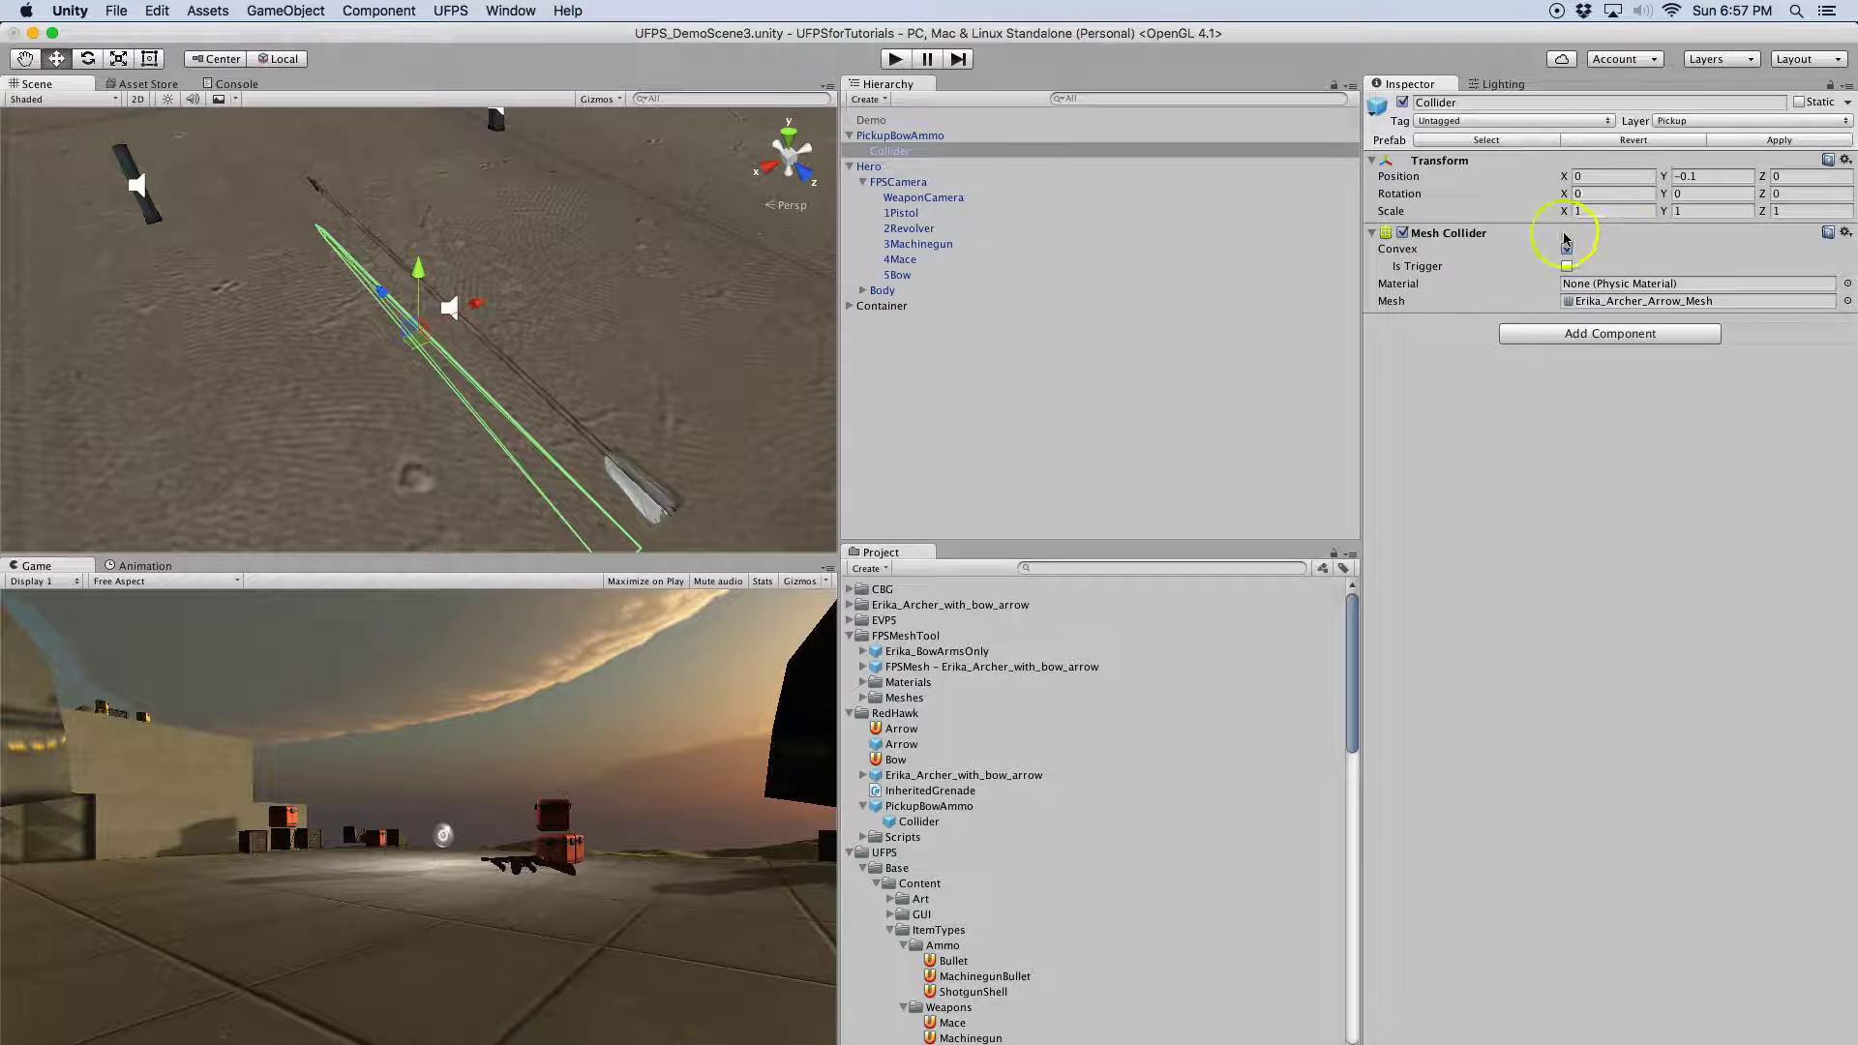
{"action": "left_click", "coordinate": [910, 135]}
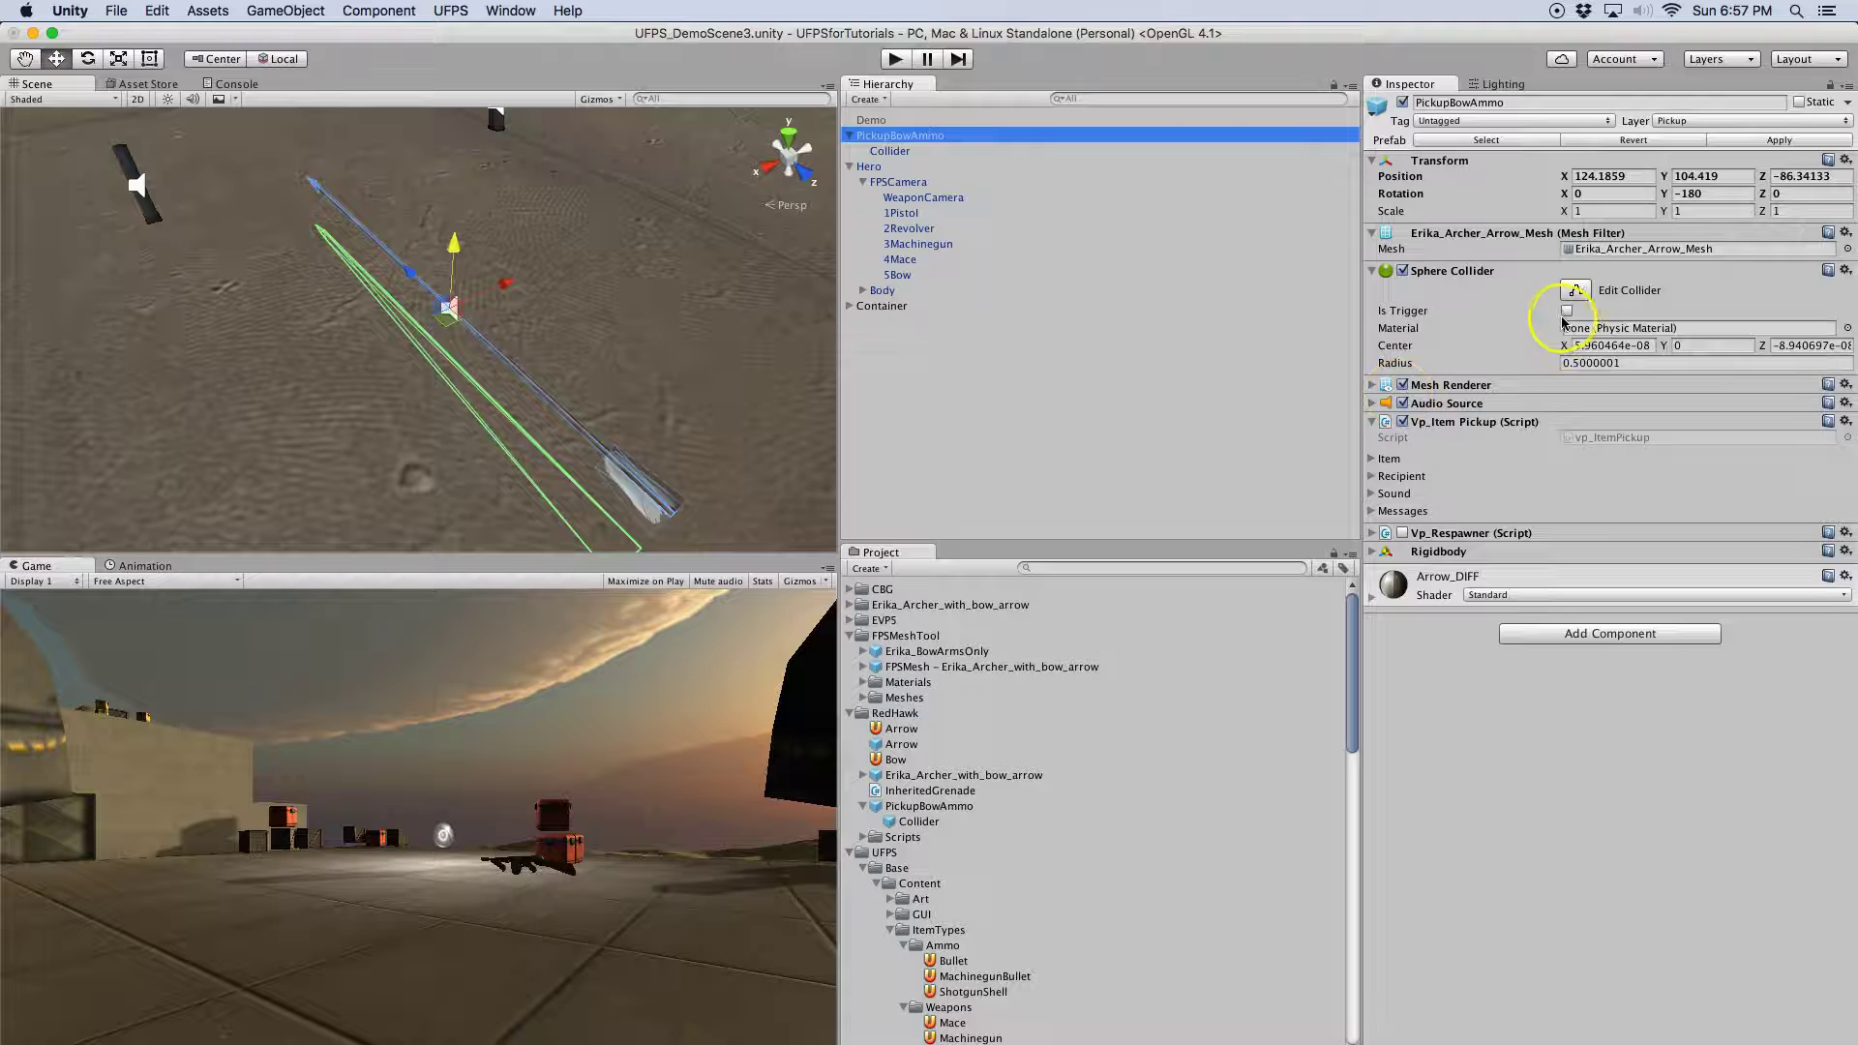
{"action": "left_click", "coordinate": [892, 151]}
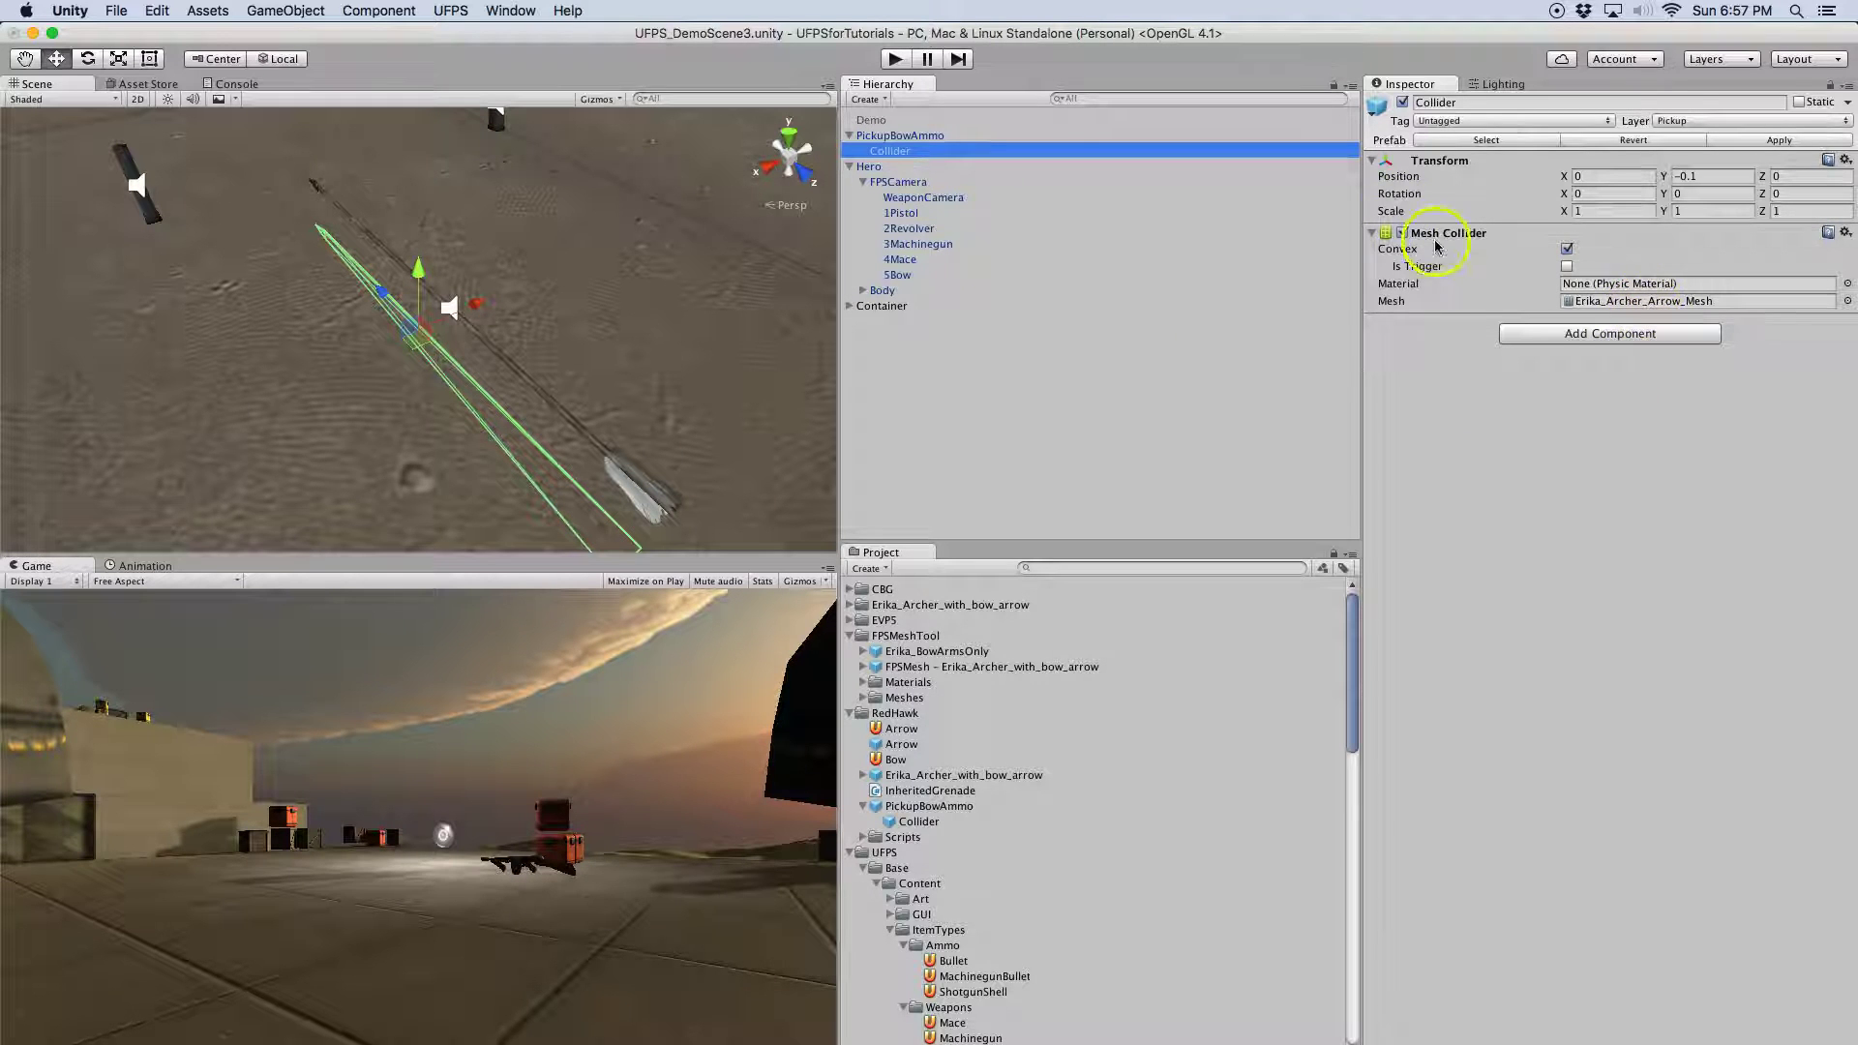
Delete PickupBowAmmo from the scene and start Play mode
{"action": "left_click", "coordinate": [914, 138]}
{"action": "right_click", "coordinate": [914, 140]}
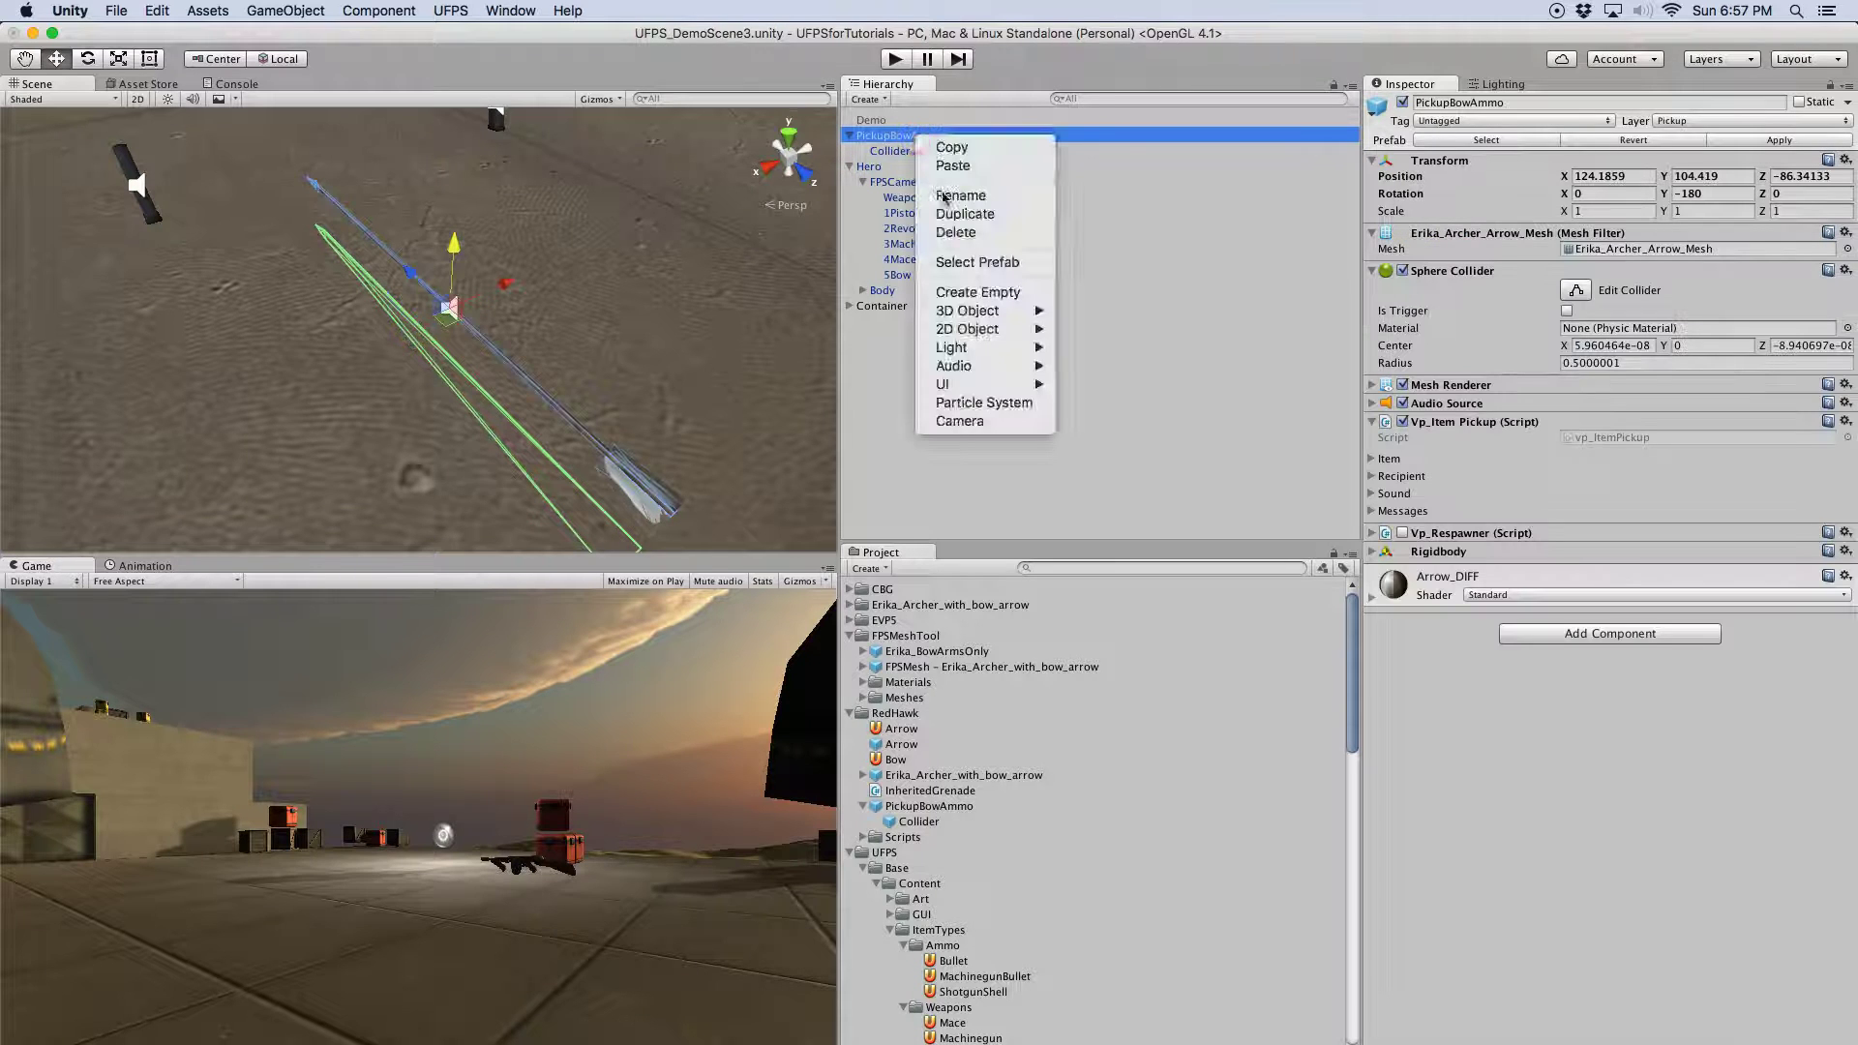
{"action": "left_click", "coordinate": [973, 233]}
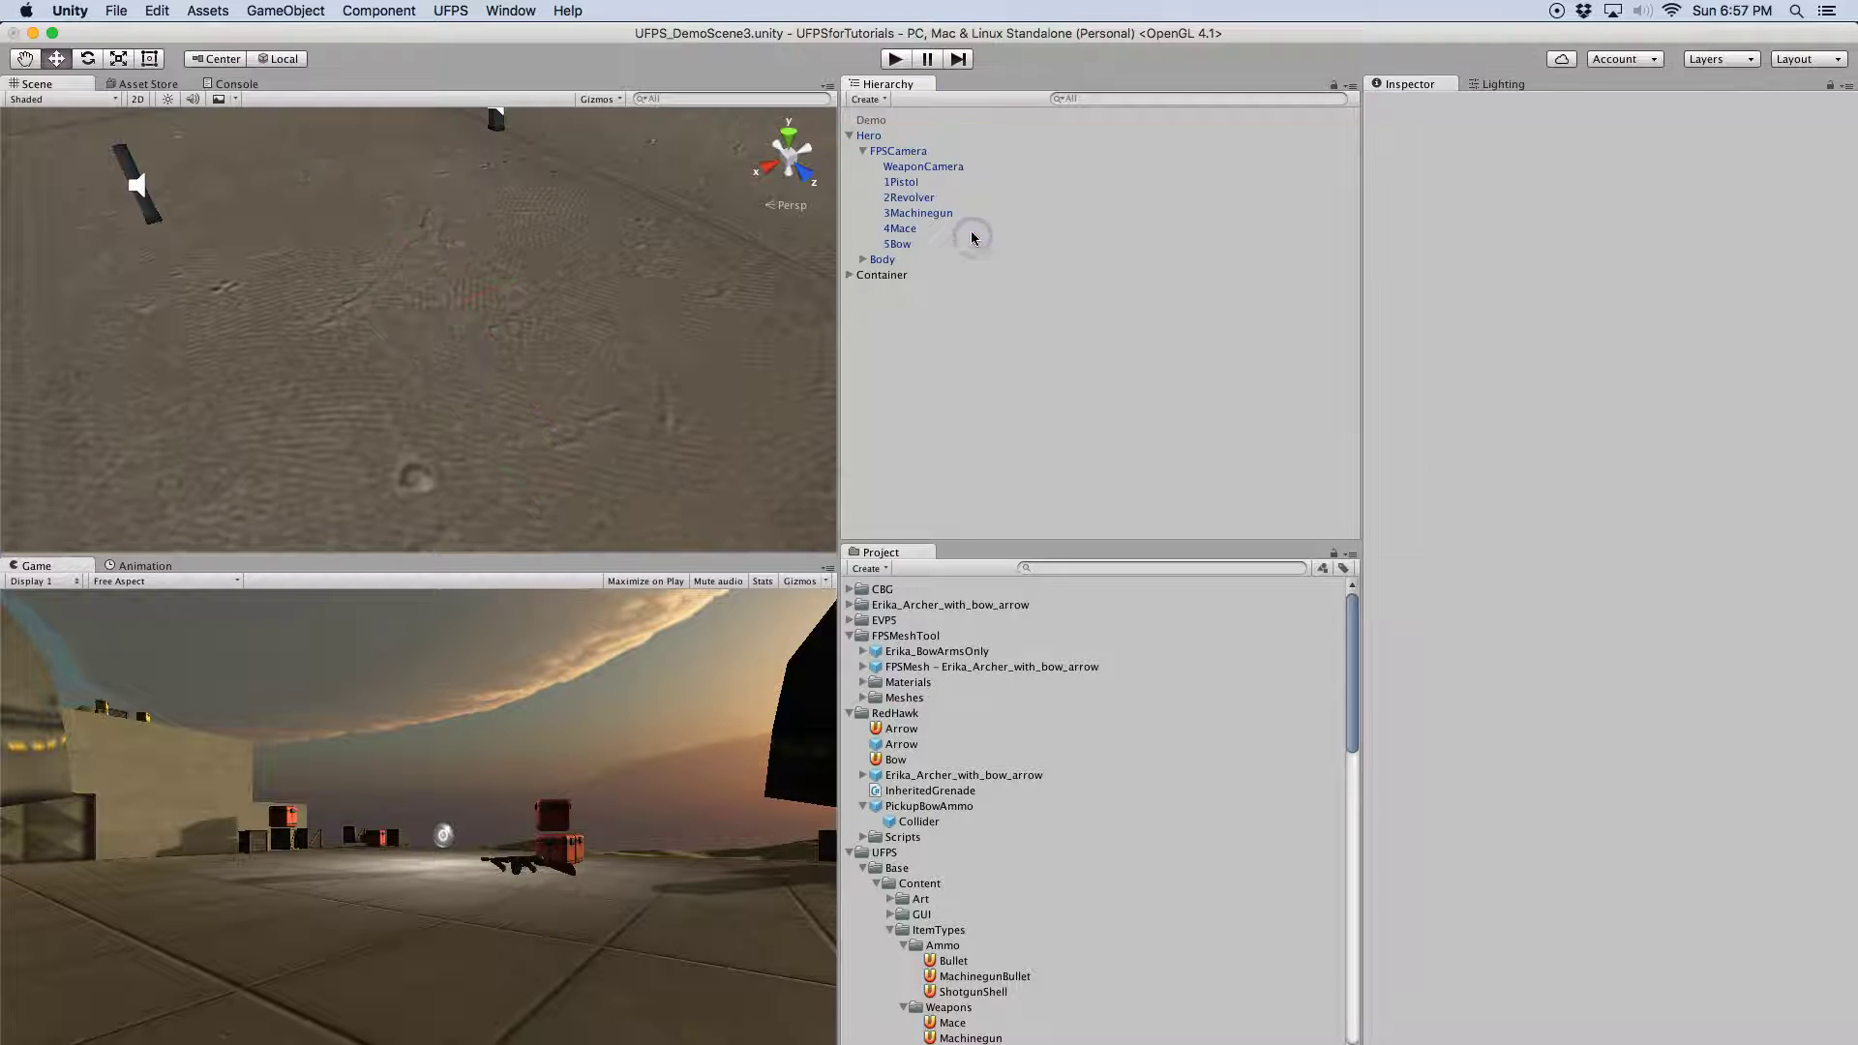
{"action": "left_click", "coordinate": [895, 60]}
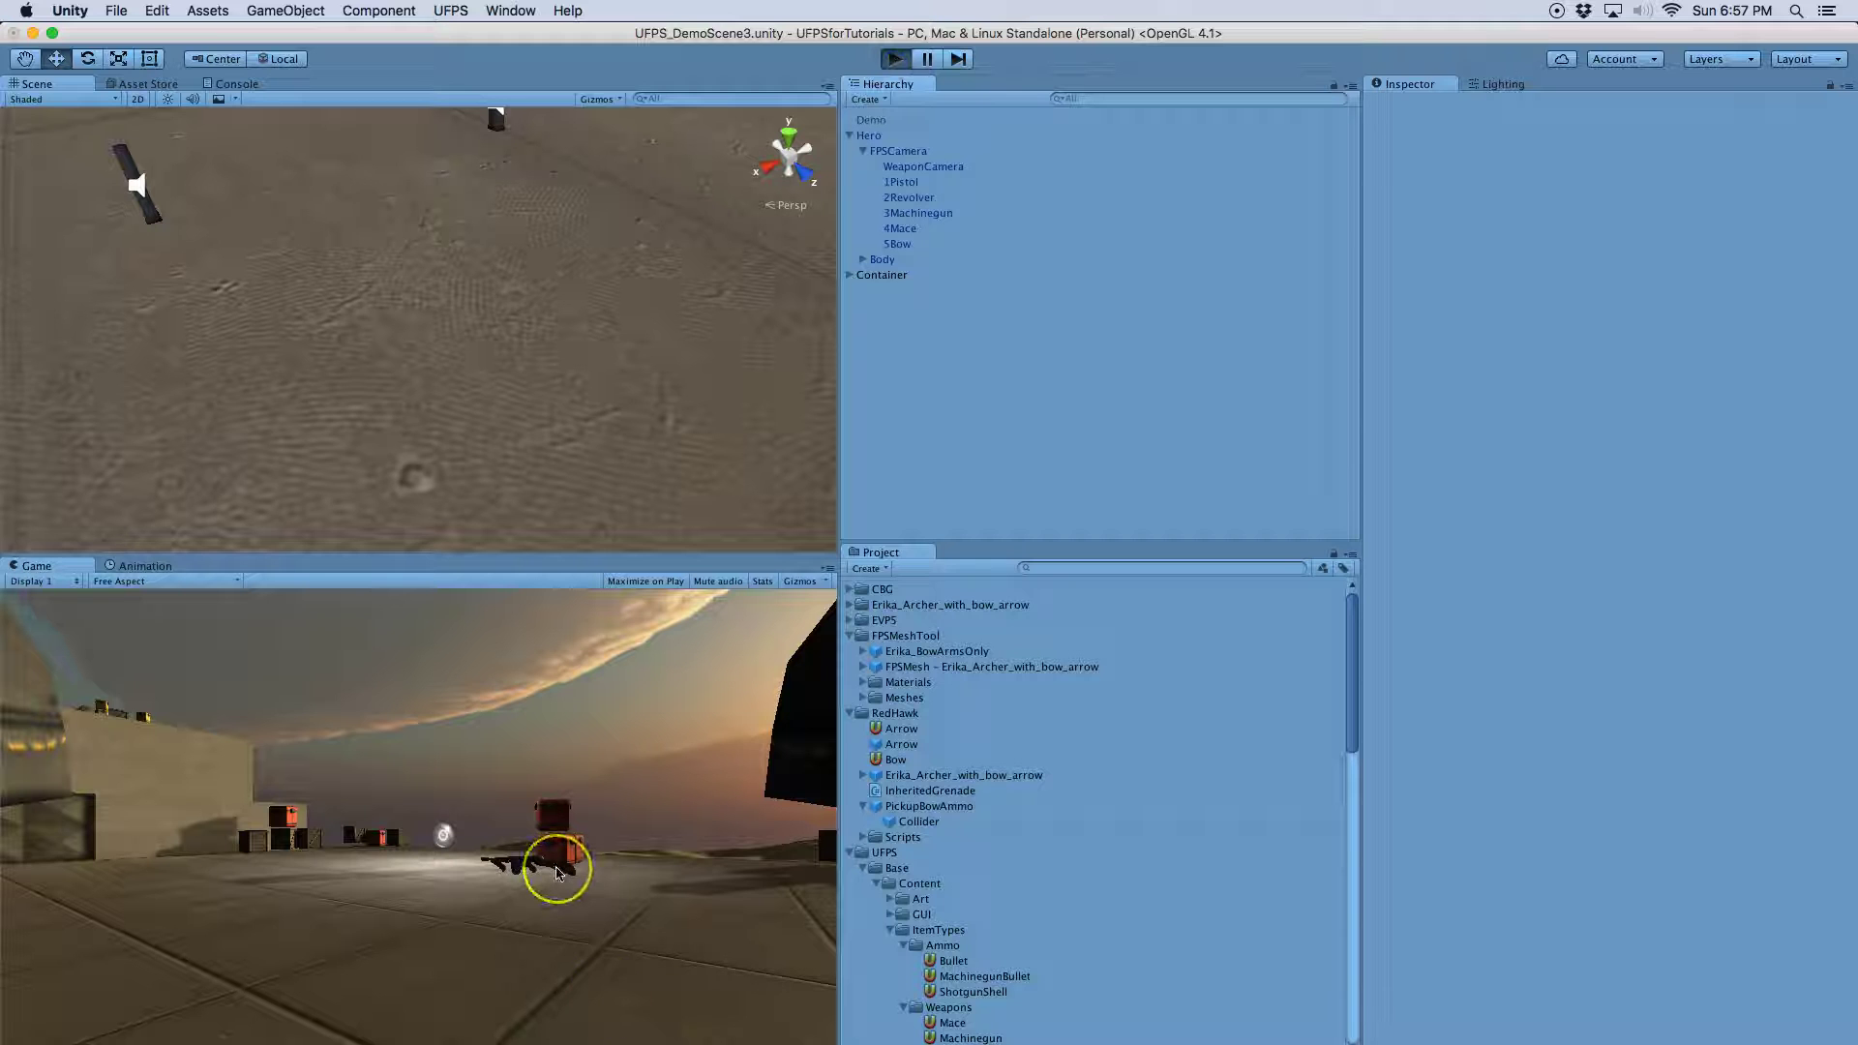
Equip the bow with key 5 and fire six arrows at the crates
{"action": "left_click", "coordinate": [592, 807]}
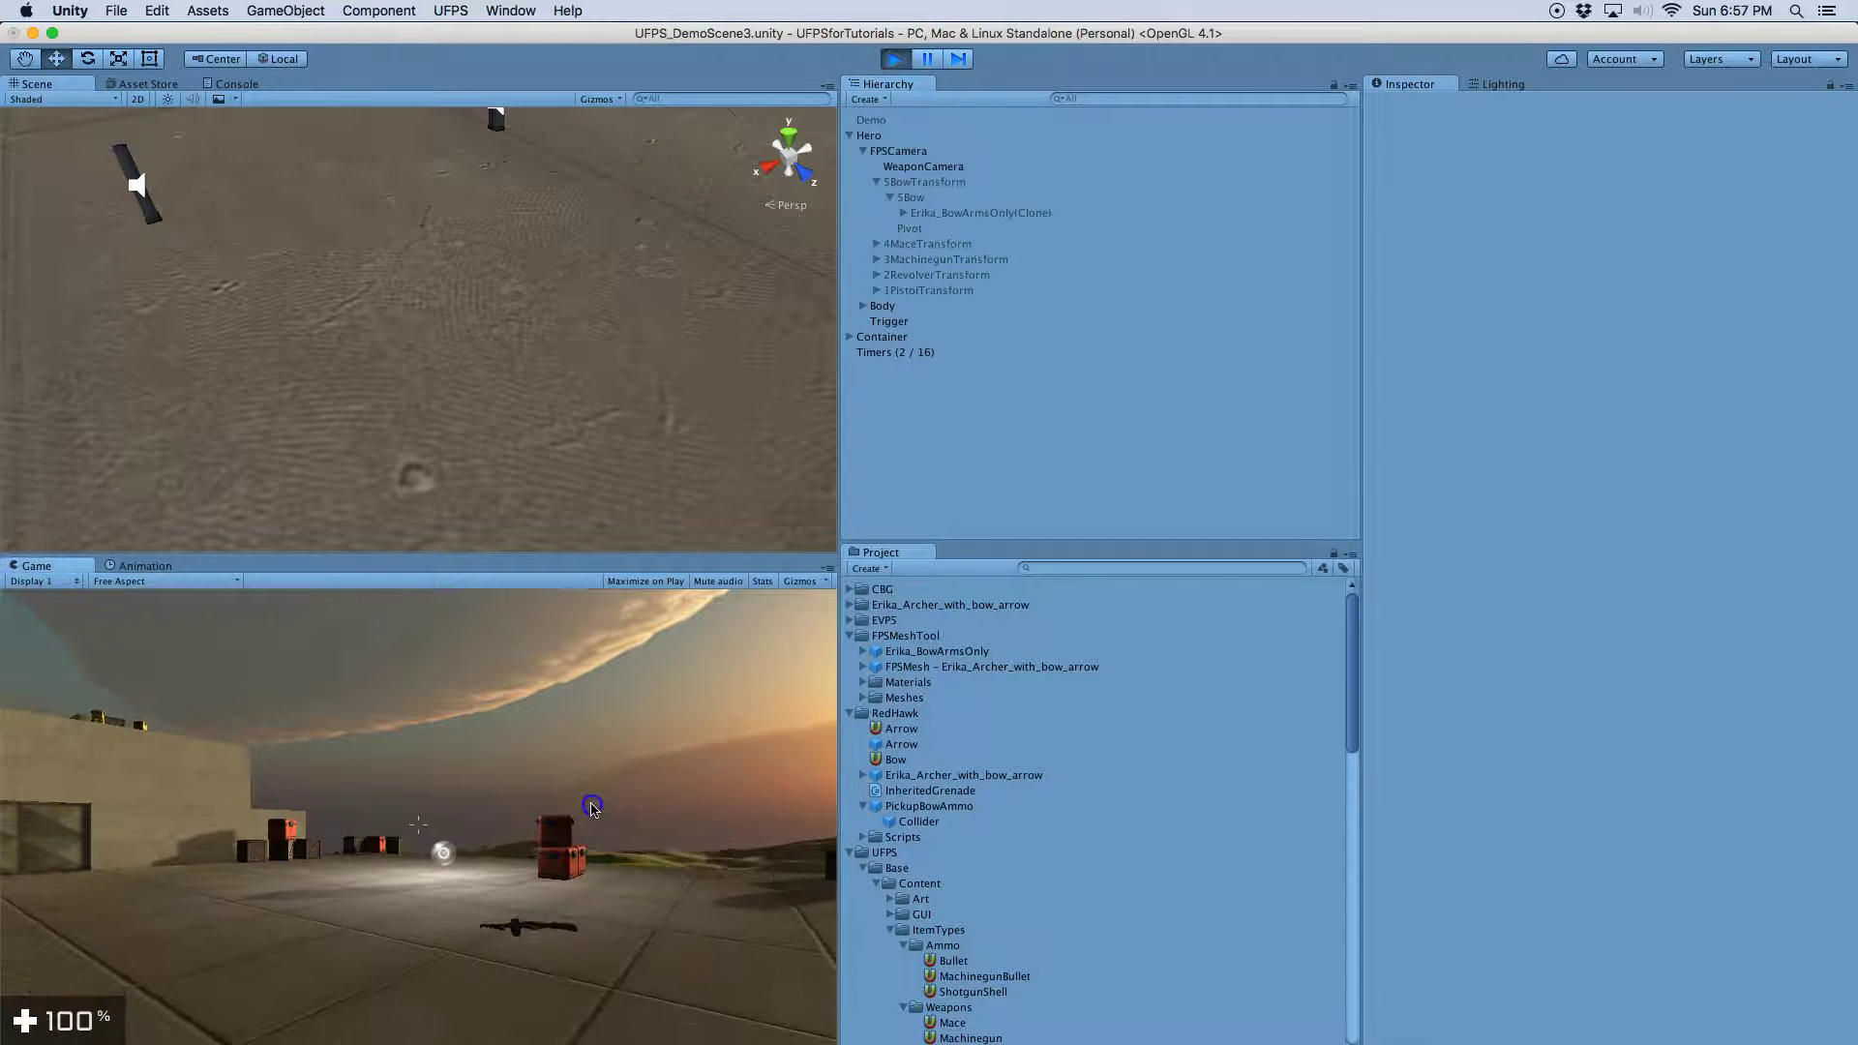
{"action": "key", "text": "5"}
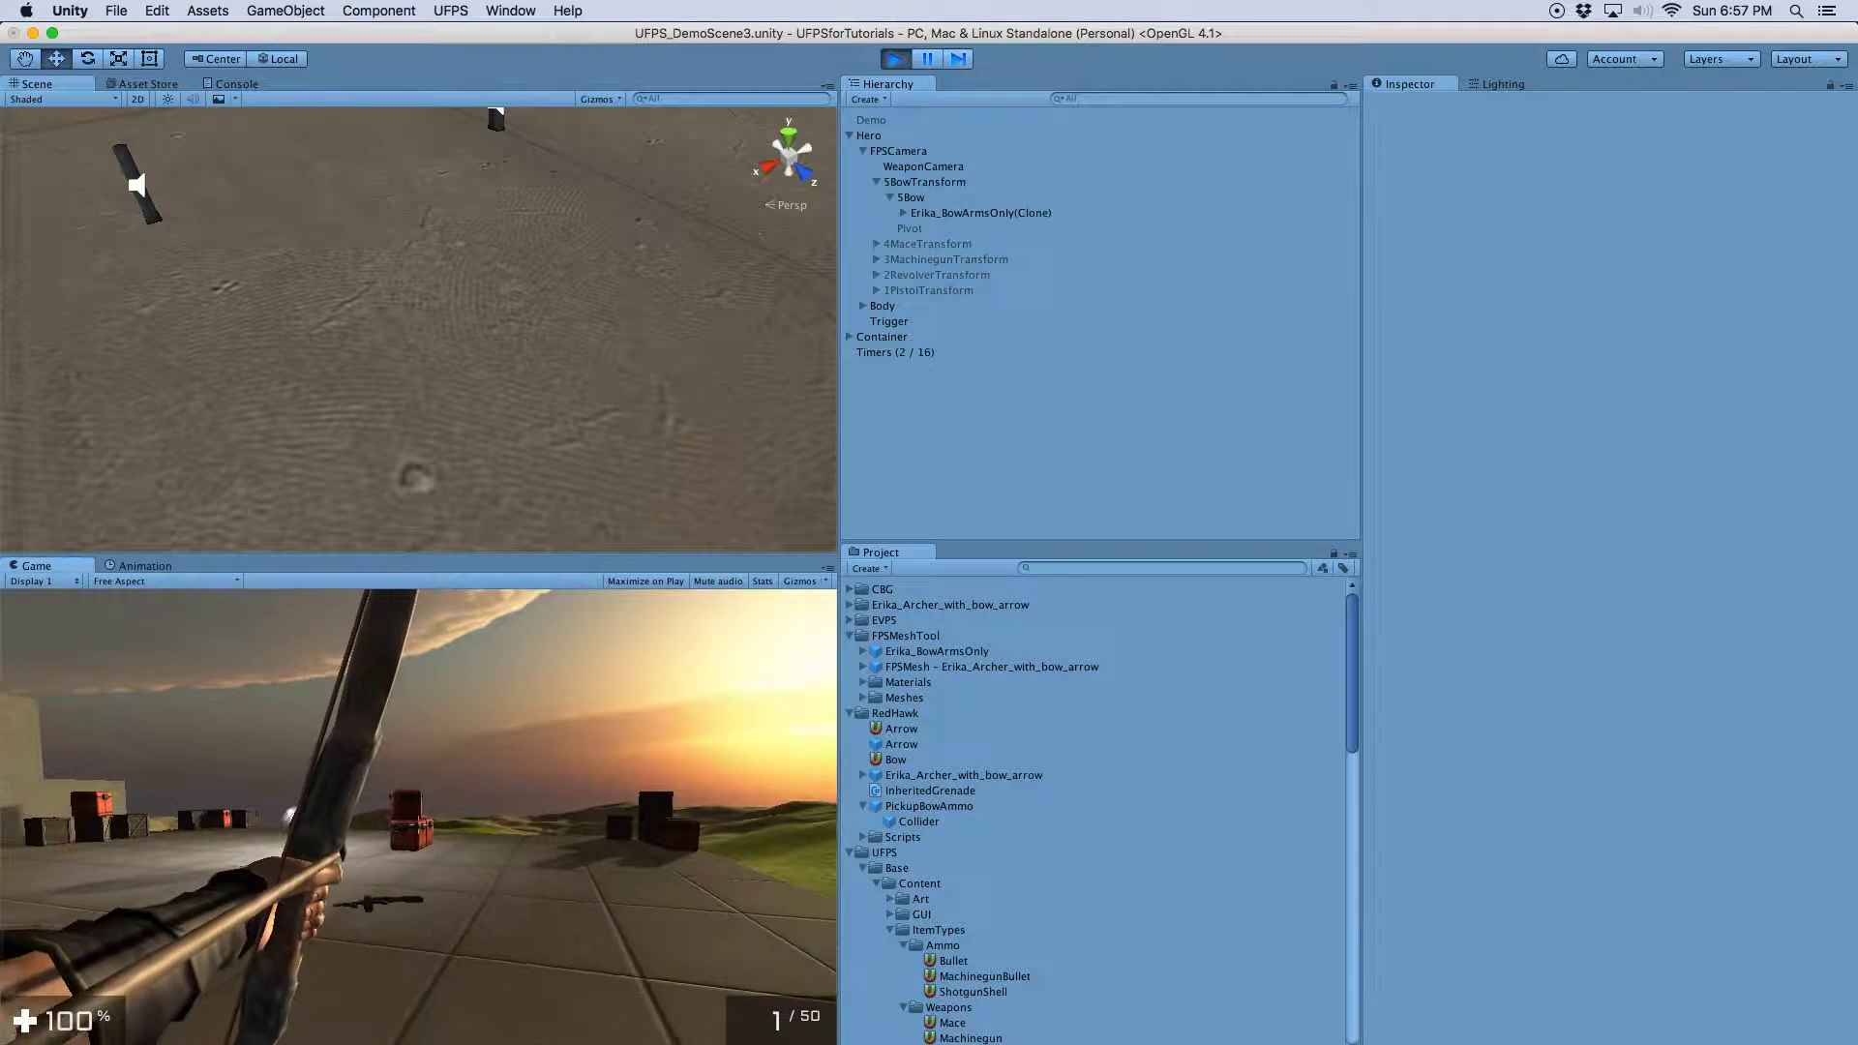
{"action": "left_click", "coordinate": [418, 818]}
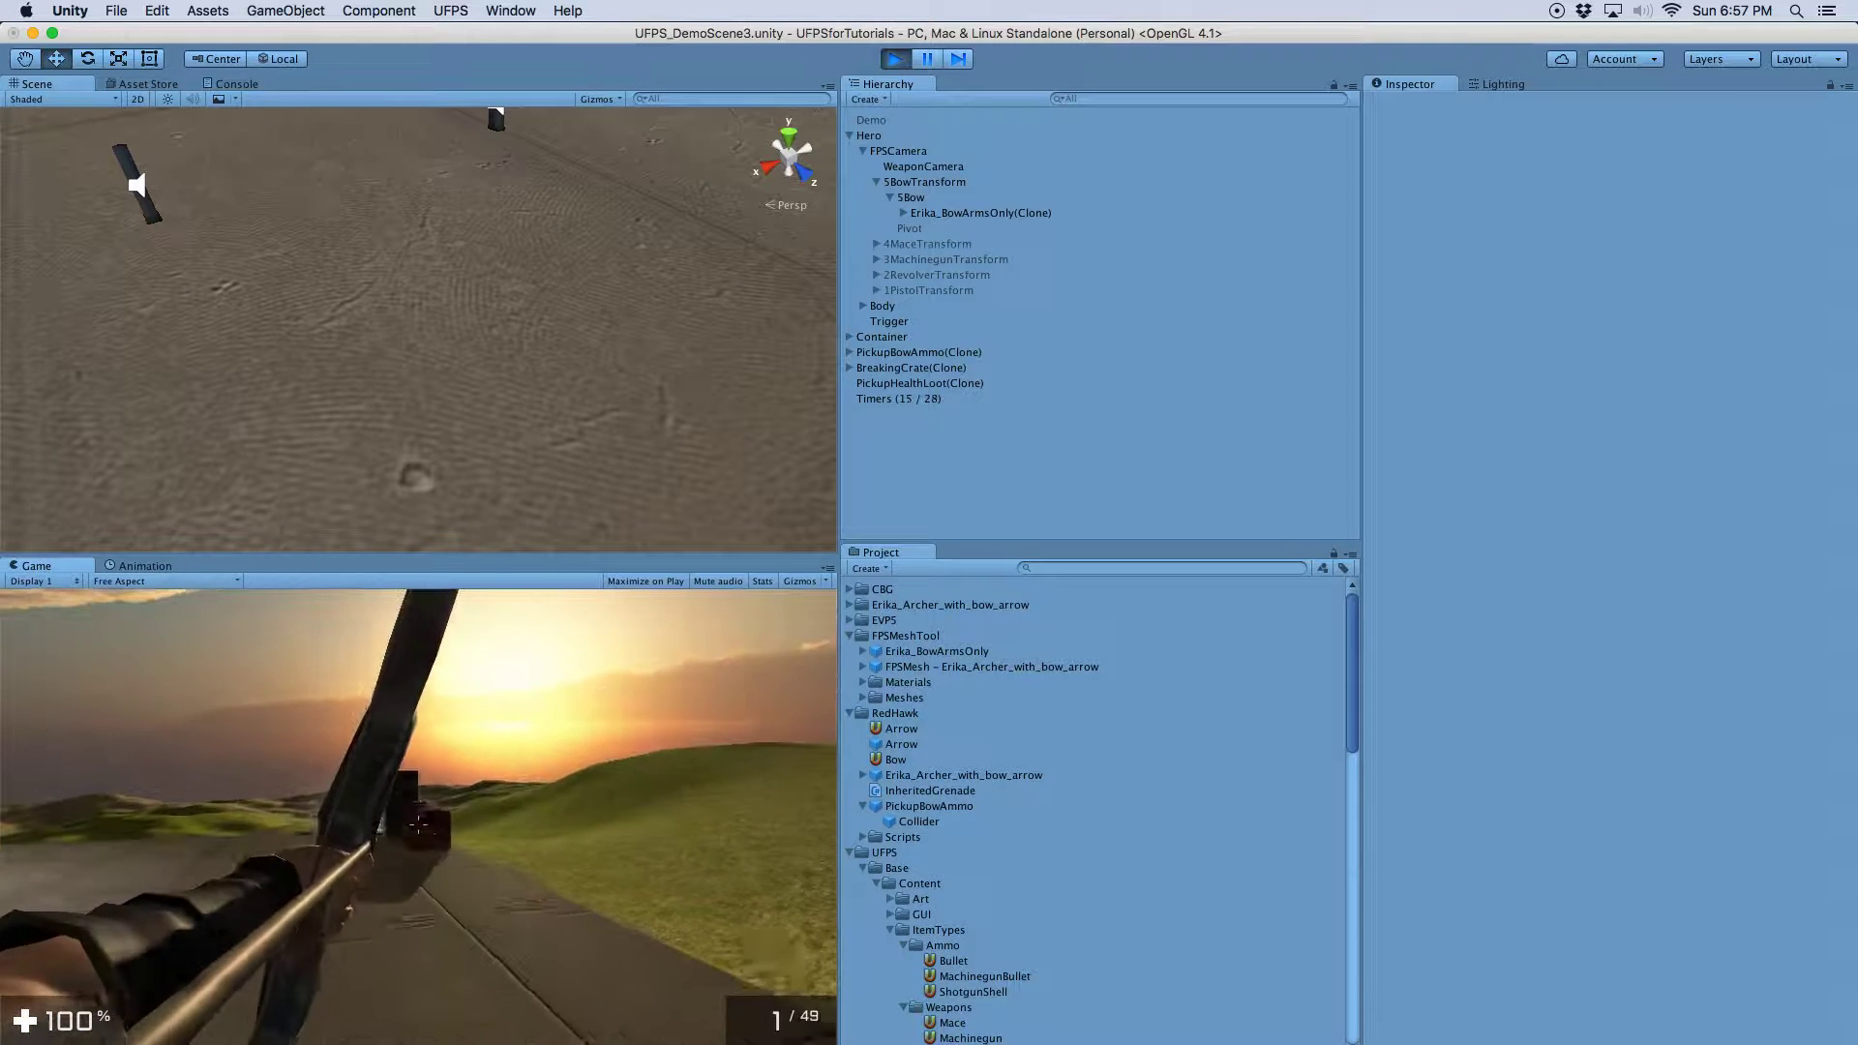
{"action": "left_click", "coordinate": [418, 792]}
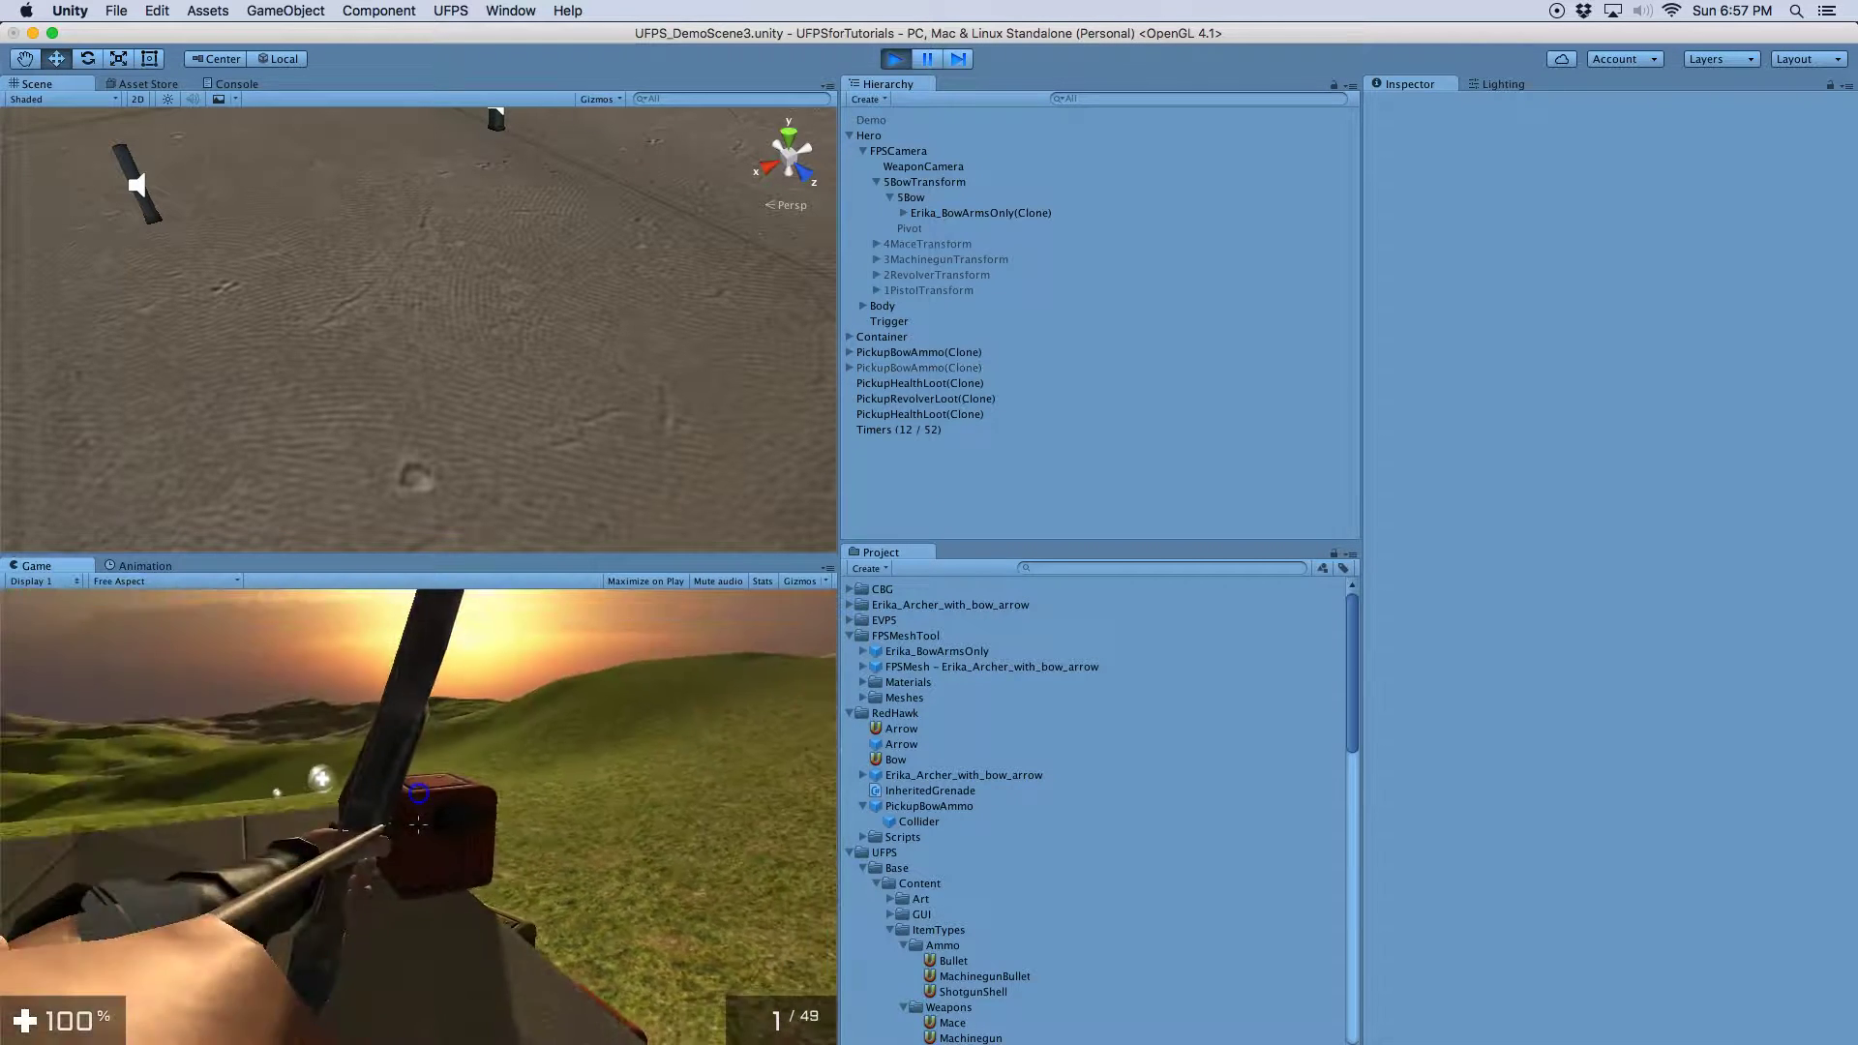
{"action": "left_click", "coordinate": [417, 823]}
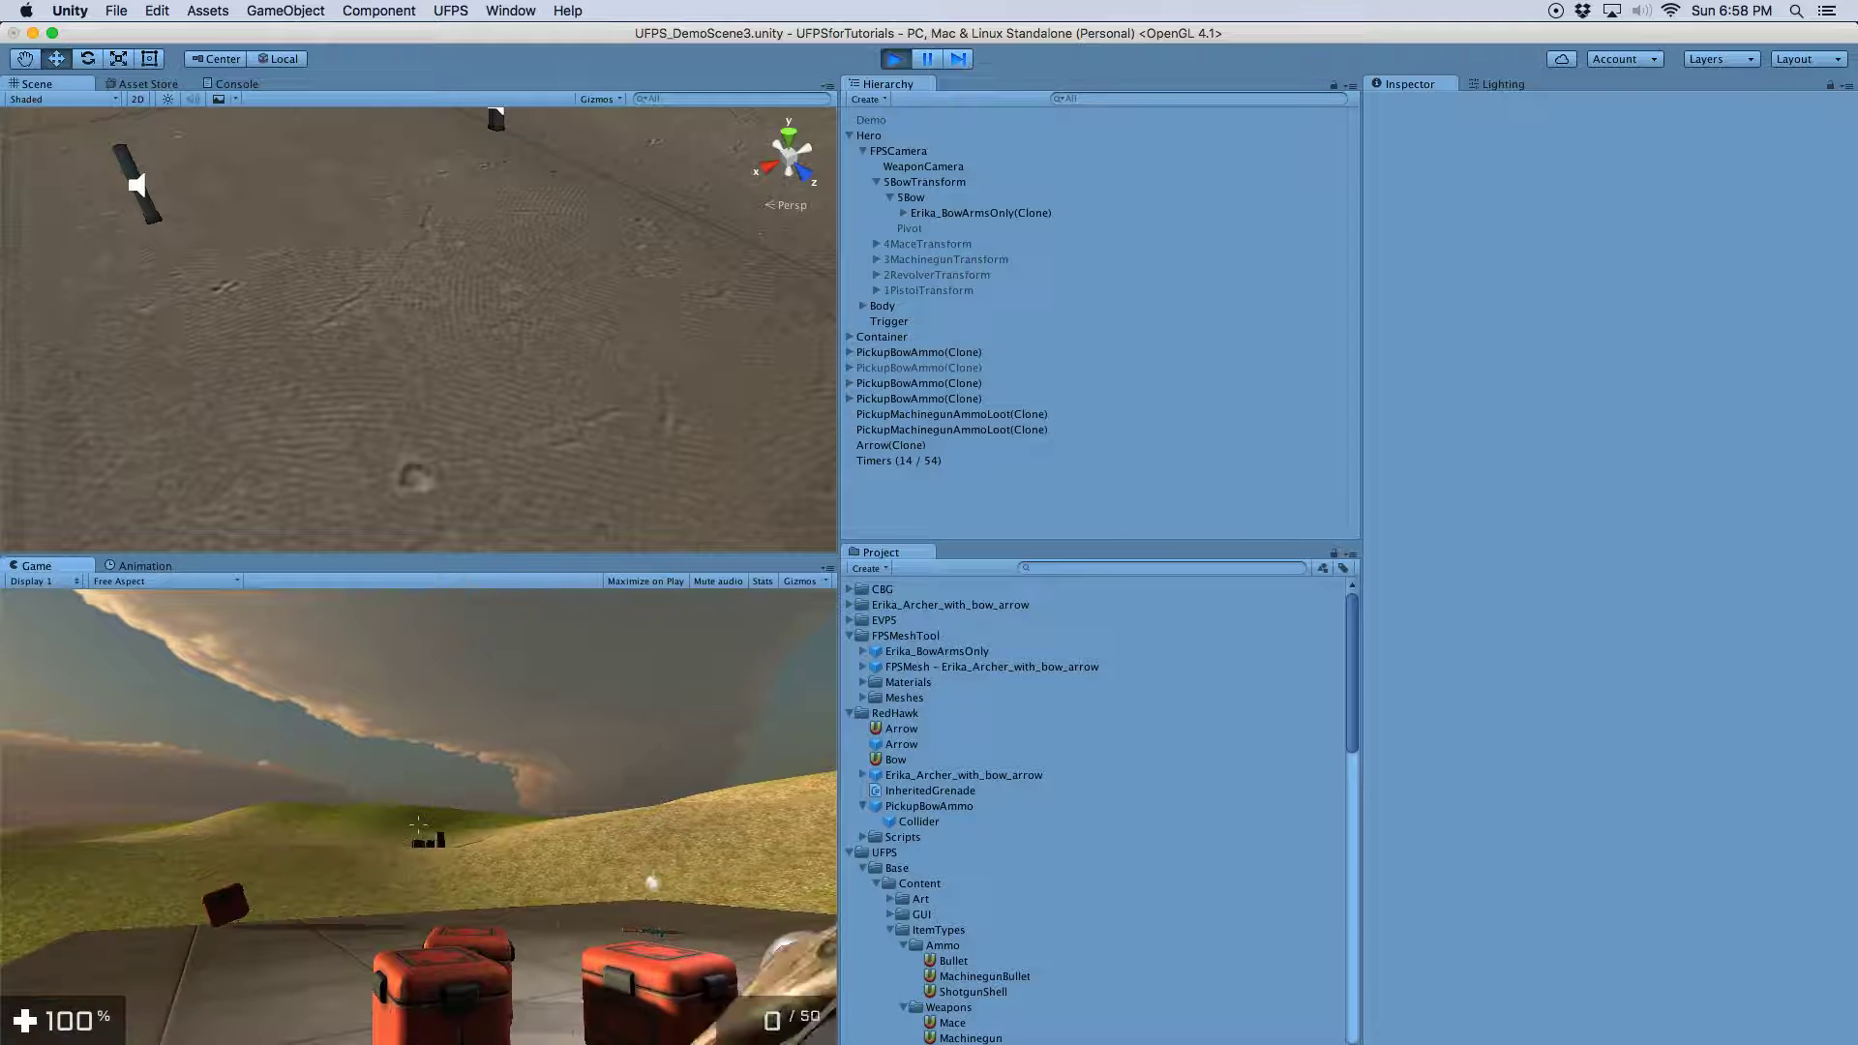
{"action": "left_click", "coordinate": [418, 791]}
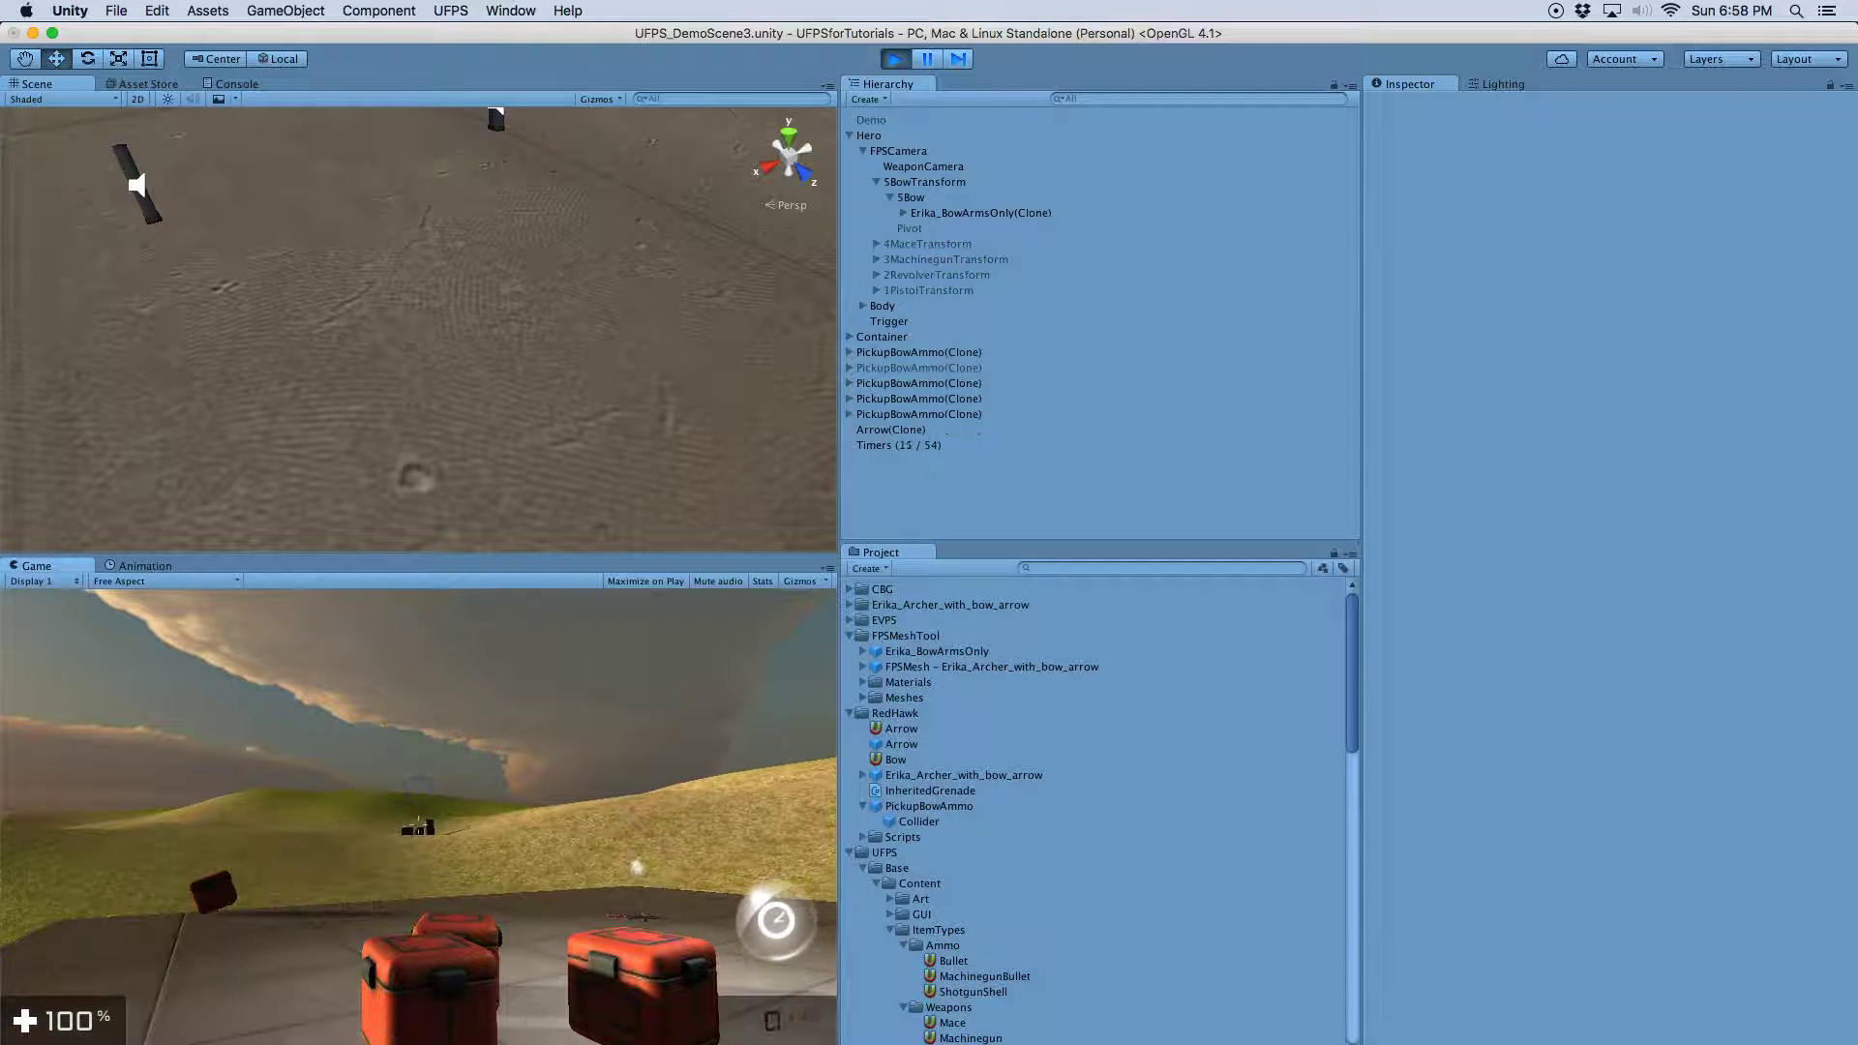
{"action": "left_click", "coordinate": [419, 794]}
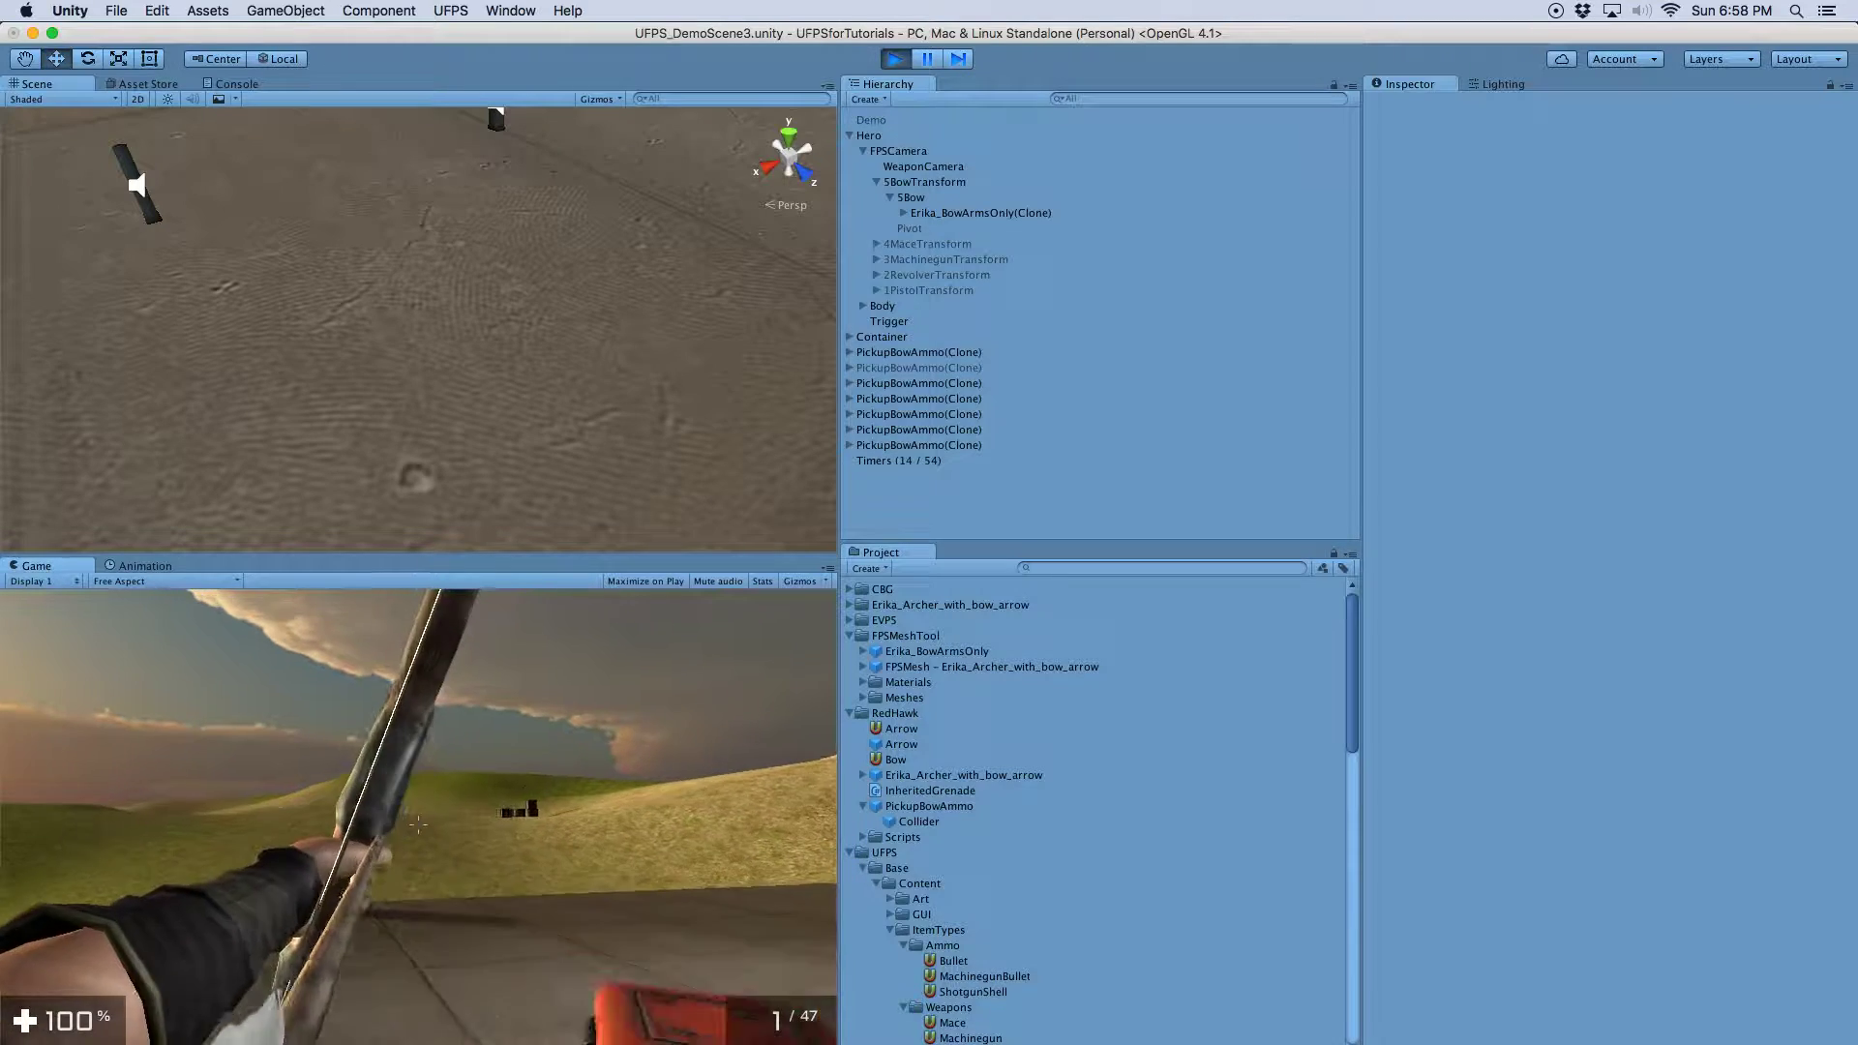
{"action": "left_click", "coordinate": [418, 794]}
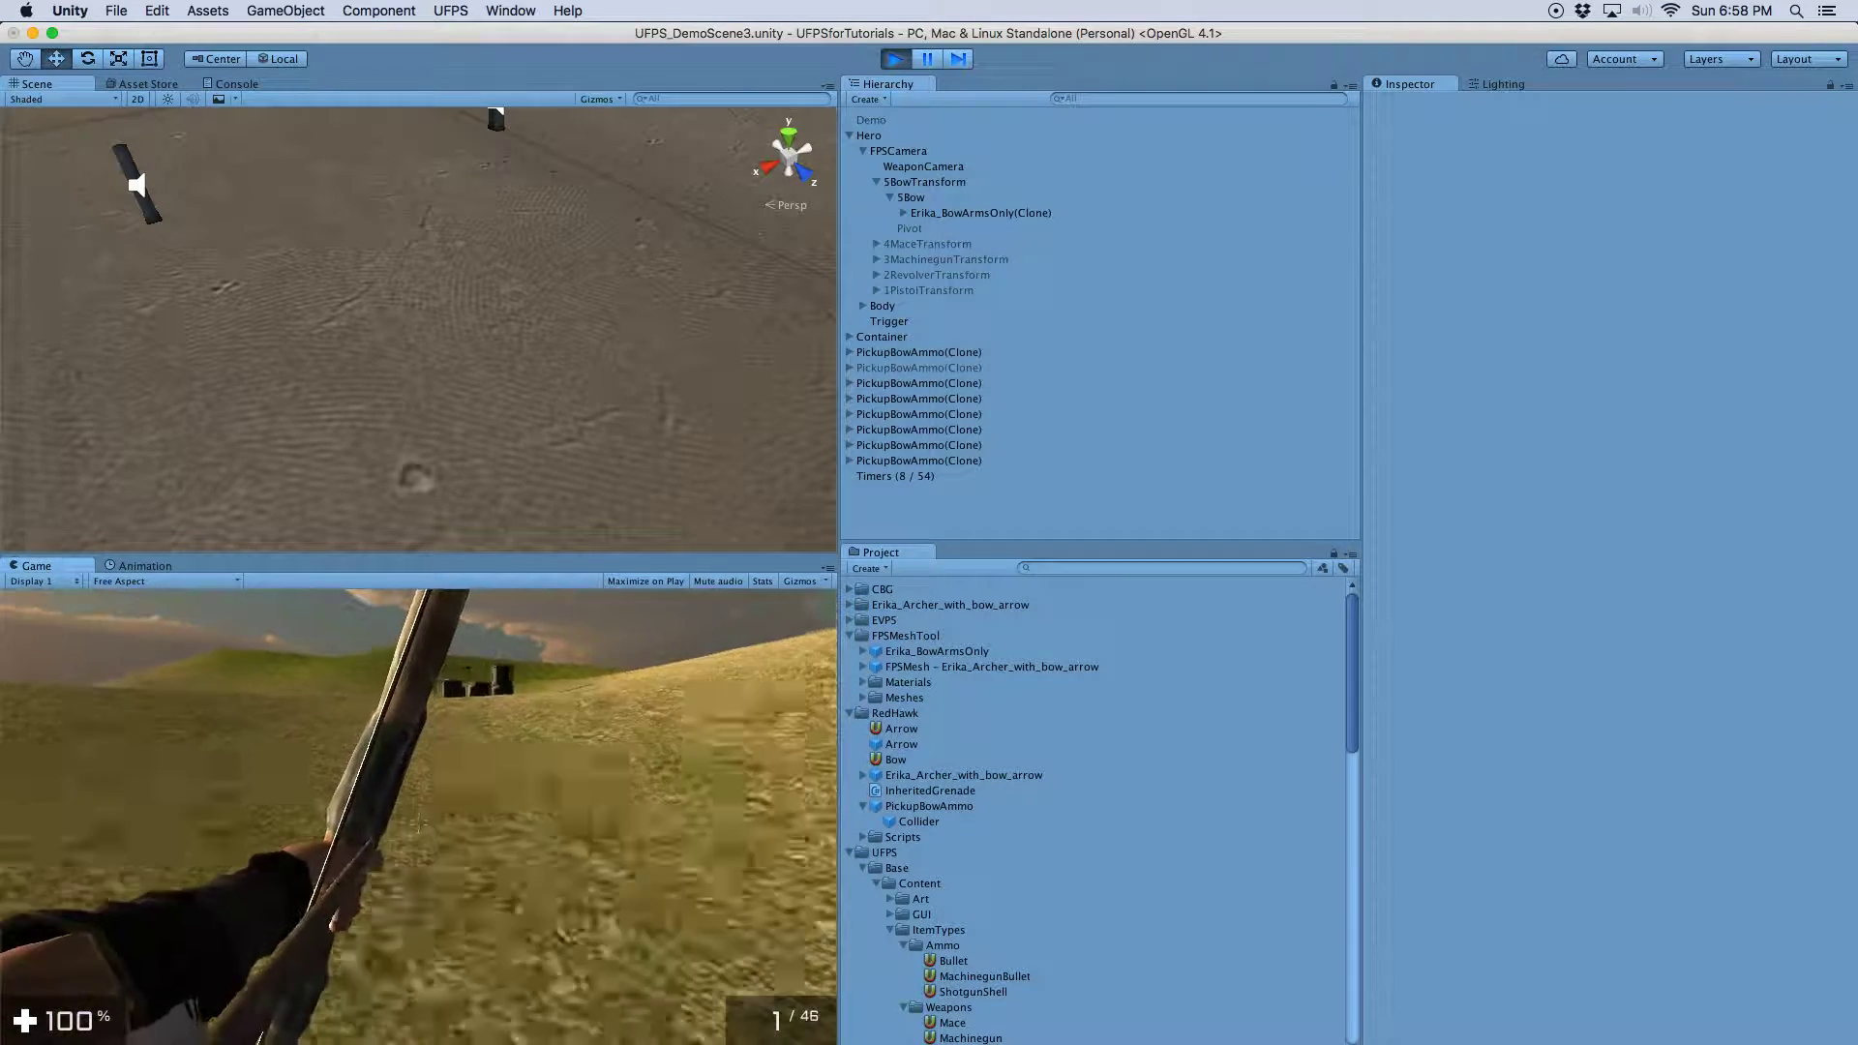
Walk forward to collect dropped arrows, fire four more at the crates, then stop play mode
{"action": "key", "text": "w"}
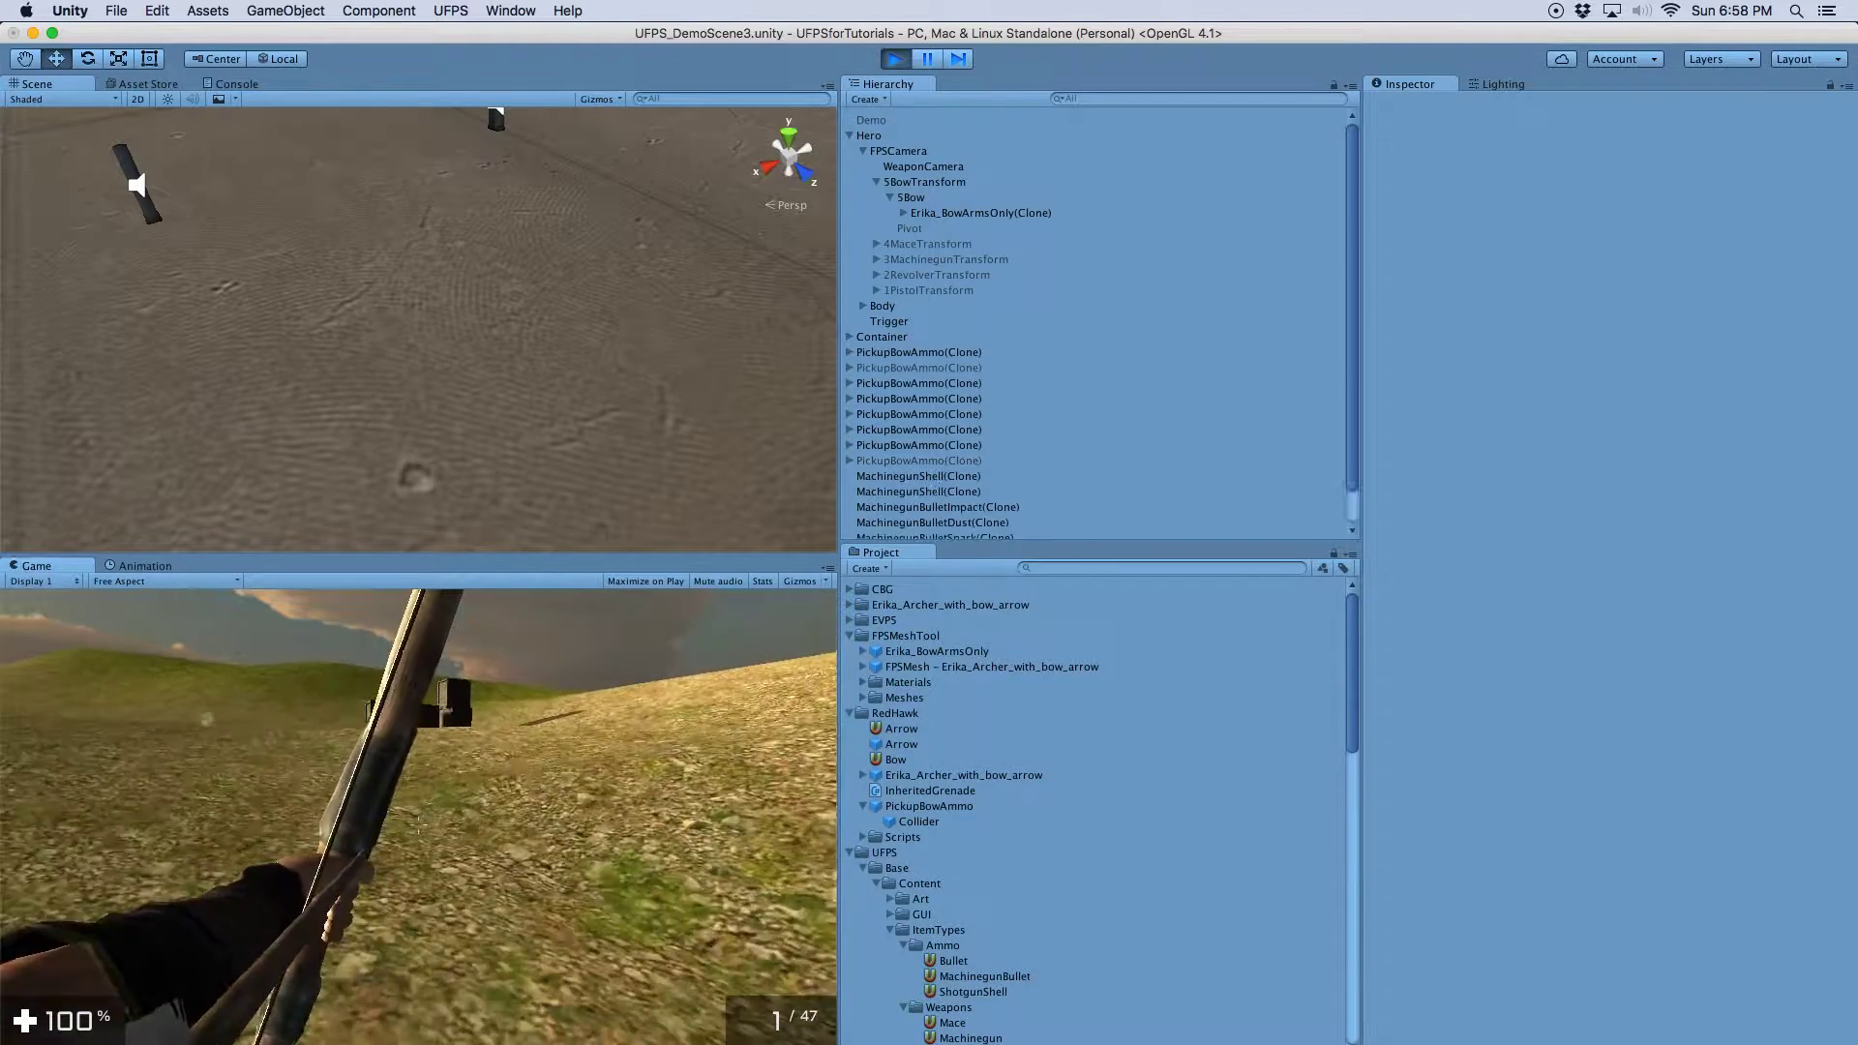
{"action": "key", "text": "w"}
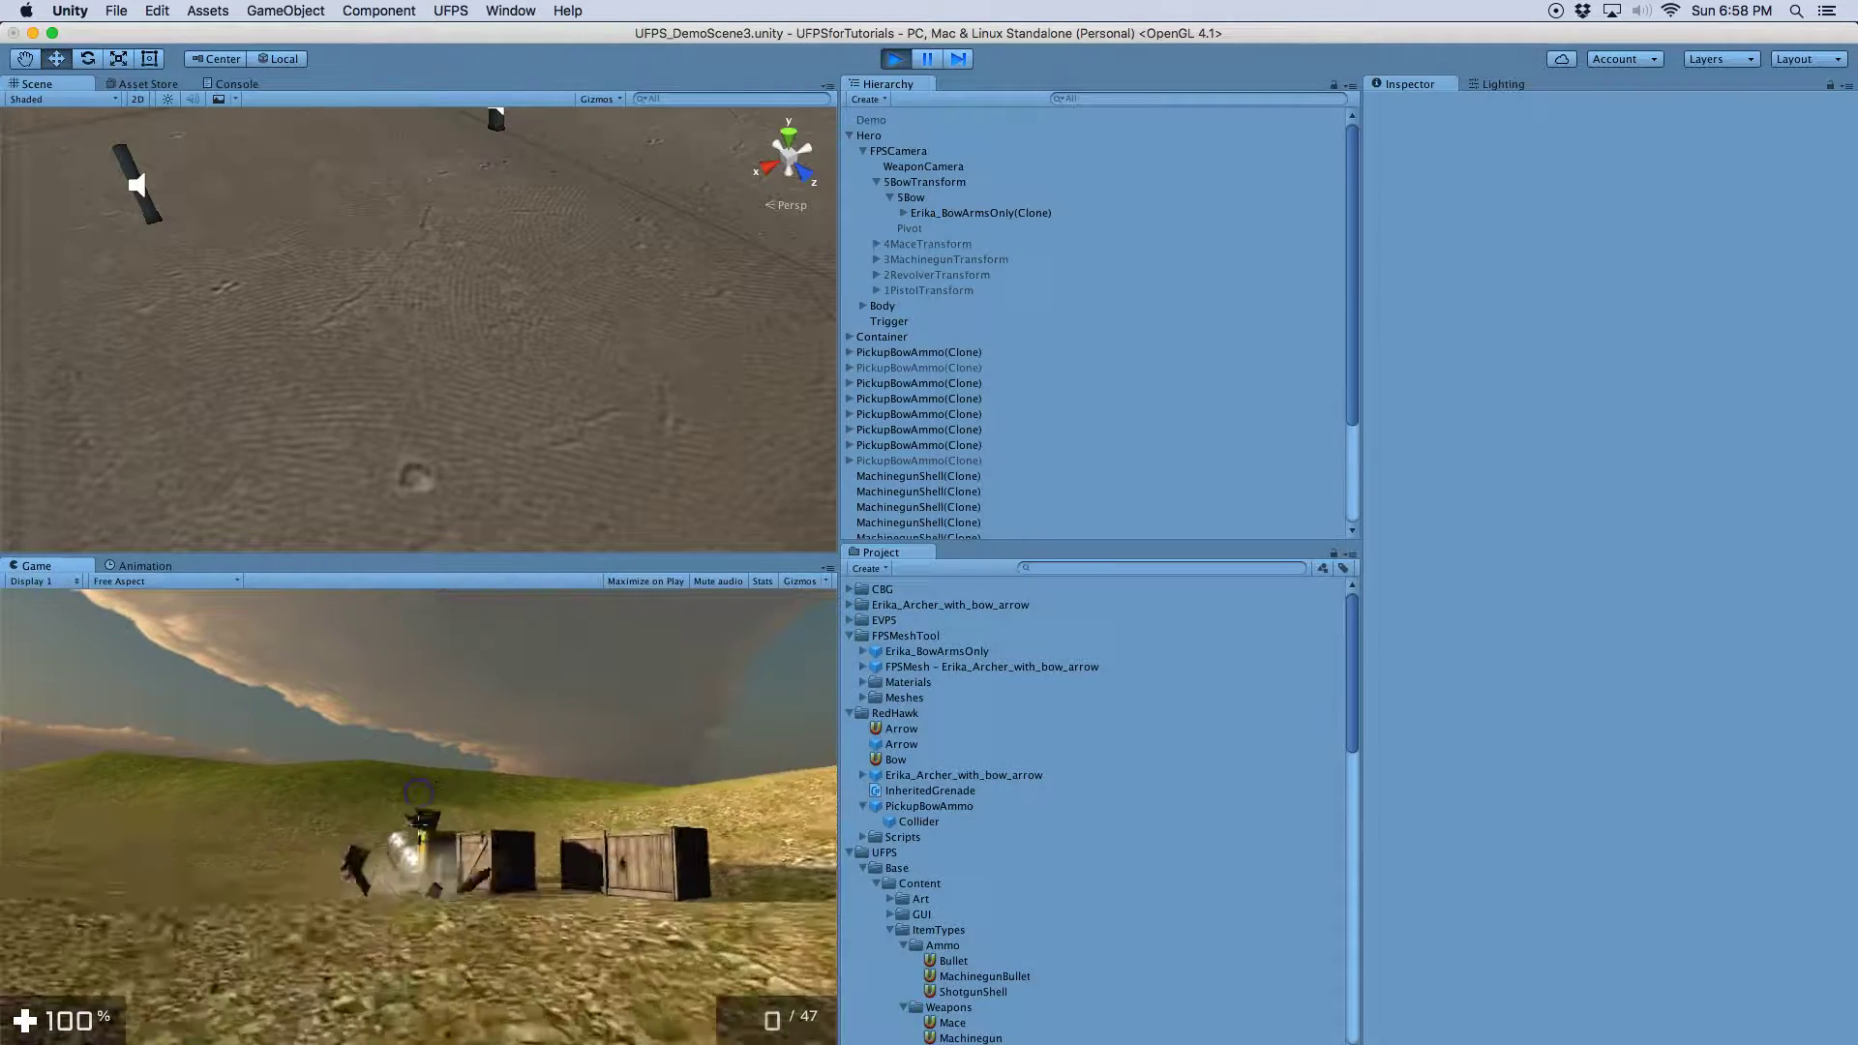
{"action": "key", "text": "w"}
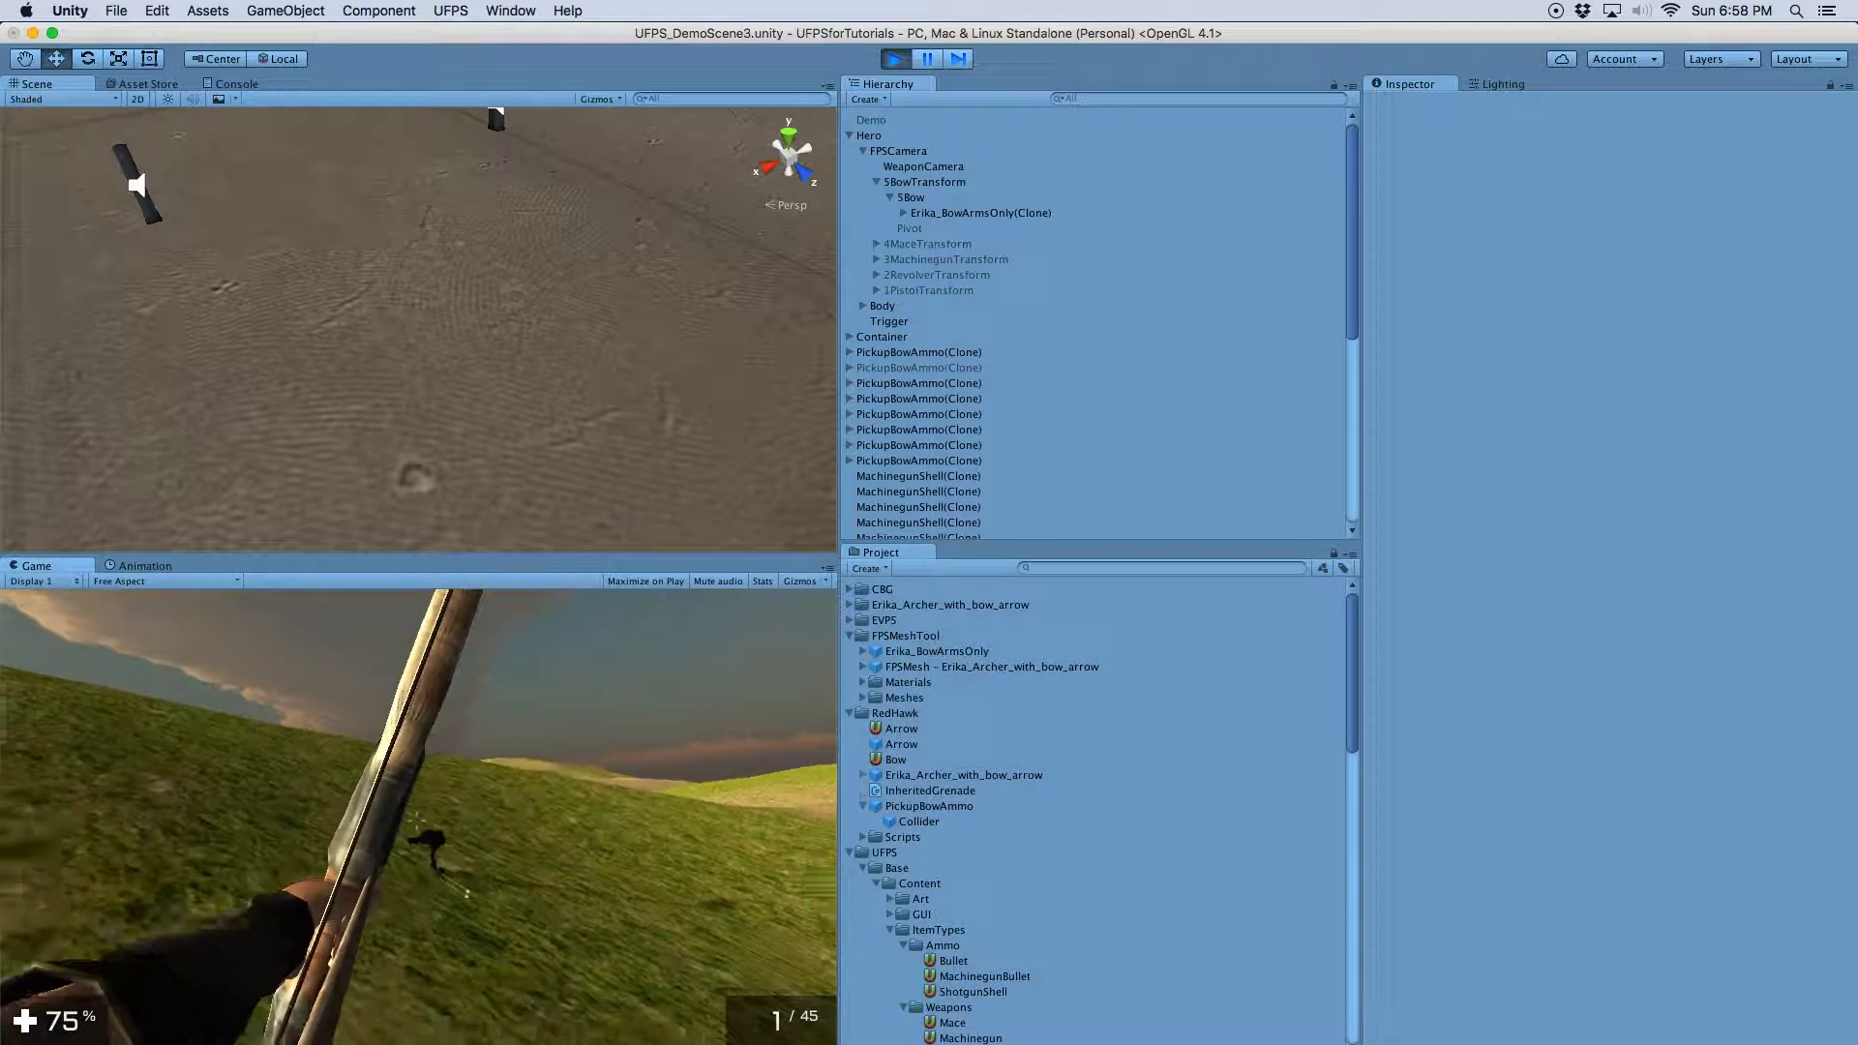
{"action": "left_click", "coordinate": [416, 825]}
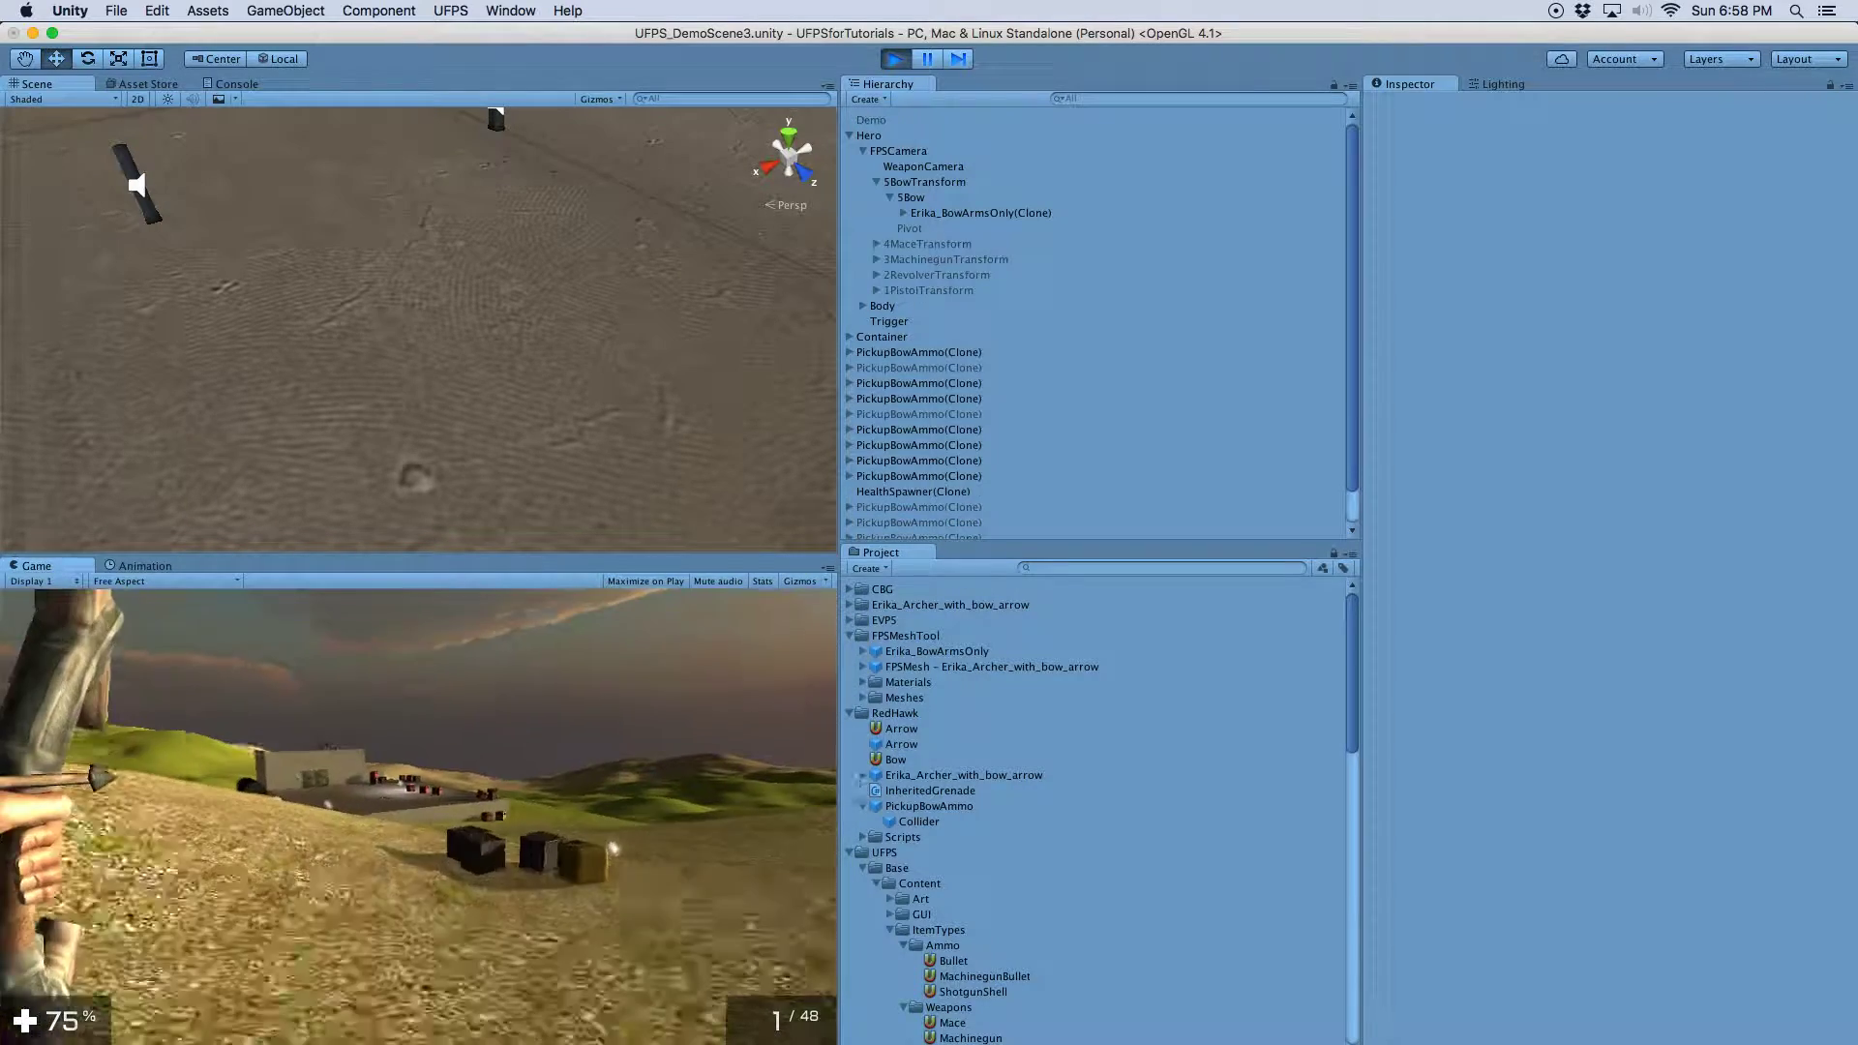
{"action": "left_click", "coordinate": [418, 818]}
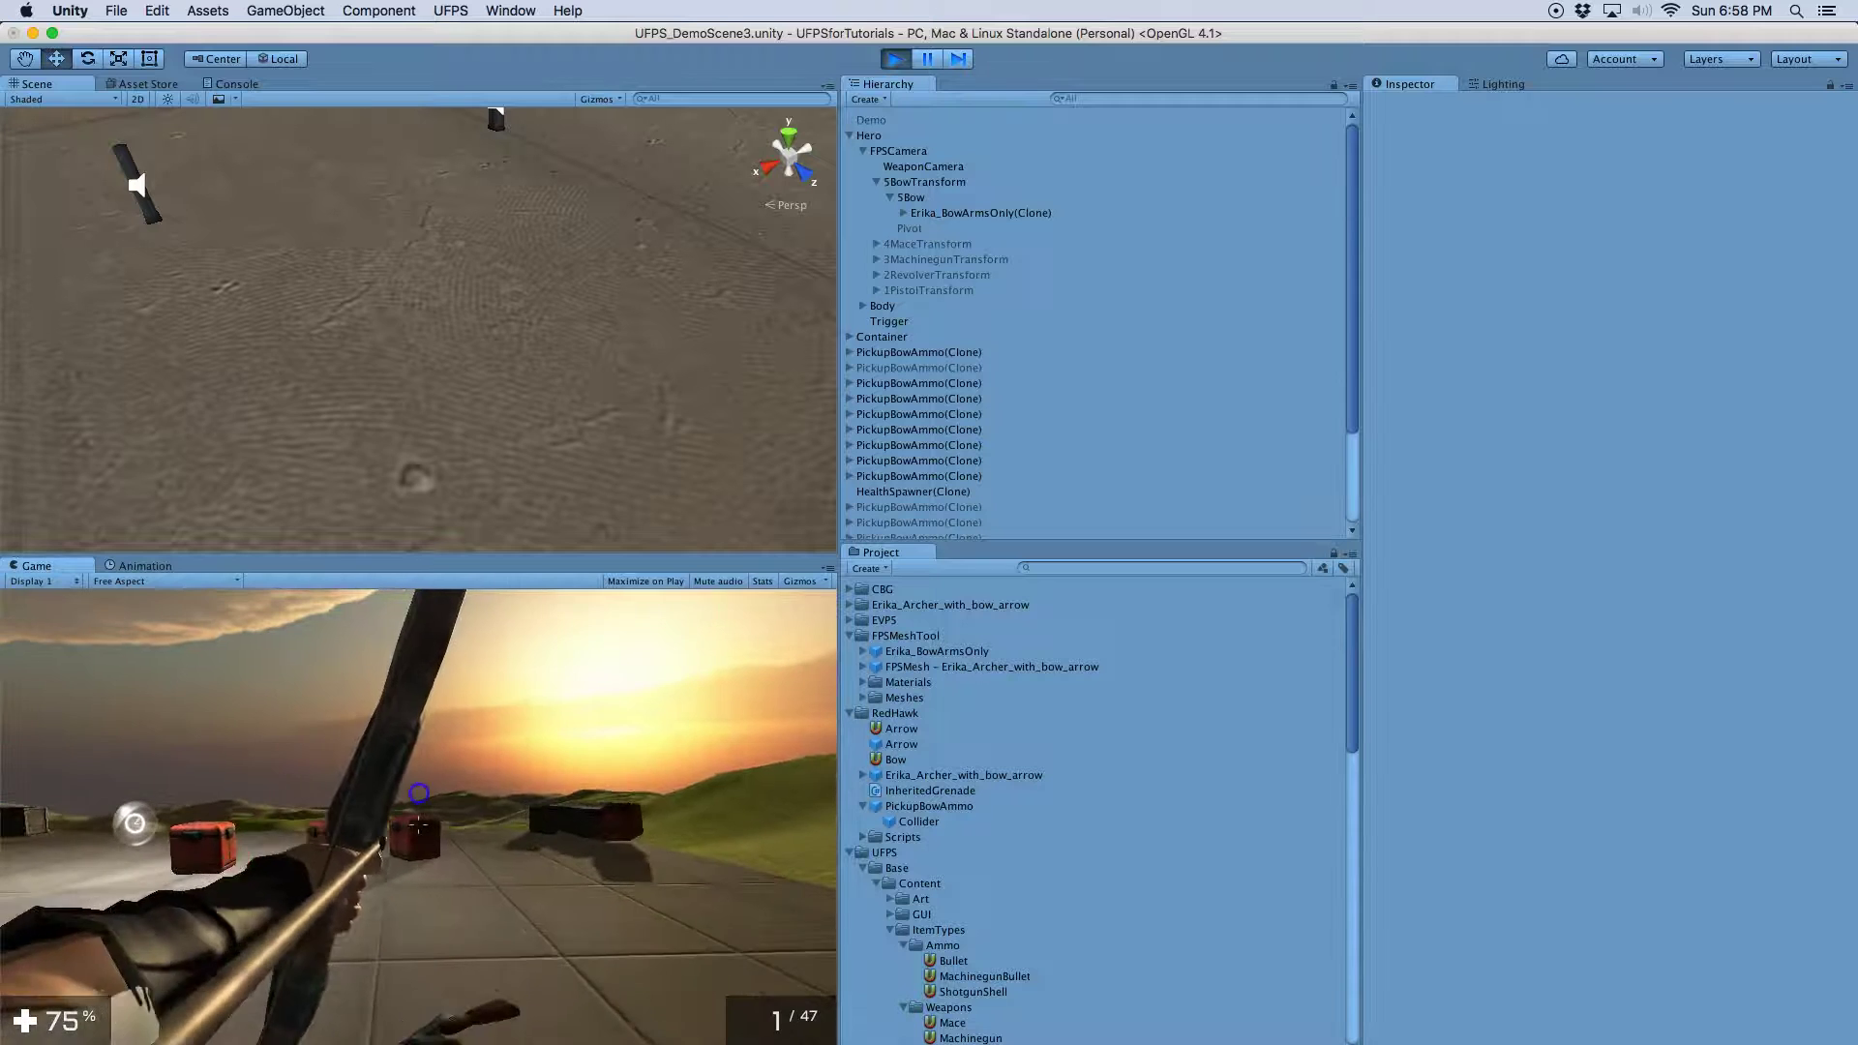
{"action": "left_click", "coordinate": [418, 822]}
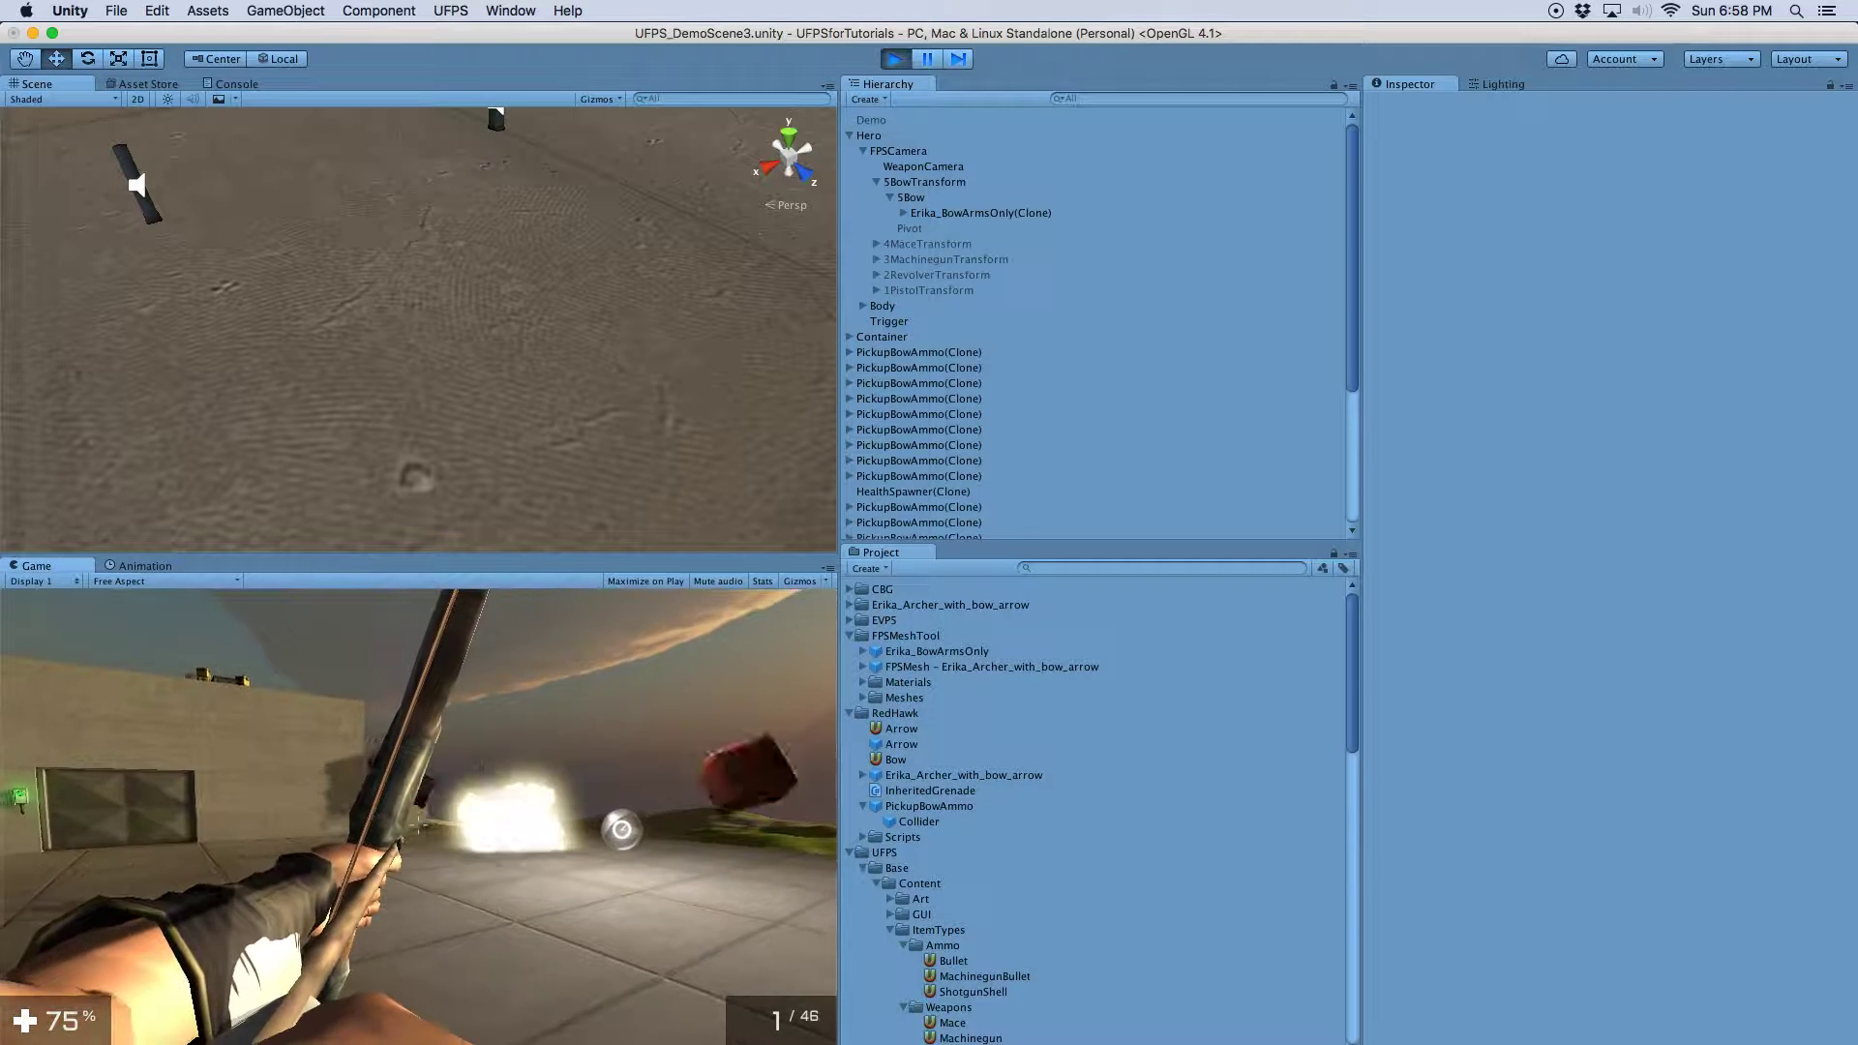
{"action": "left_click", "coordinate": [418, 818]}
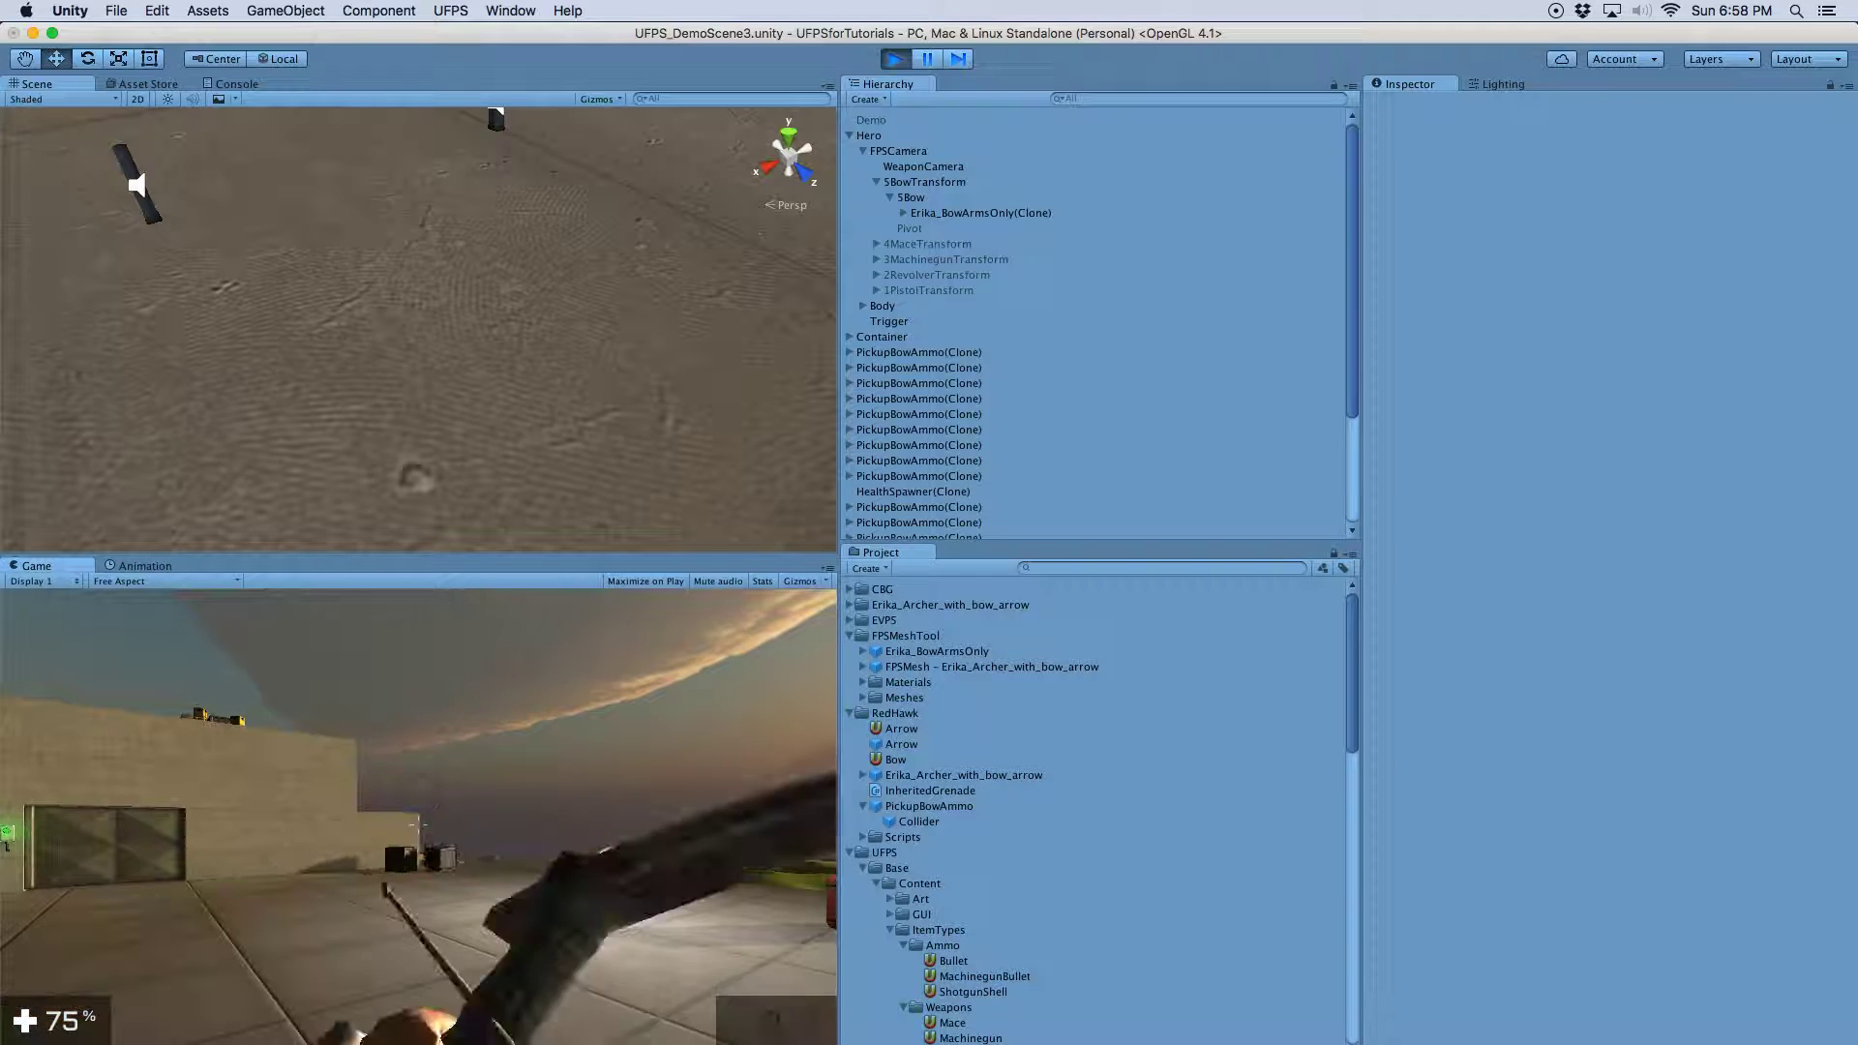
{"action": "left_click", "coordinate": [895, 58]}
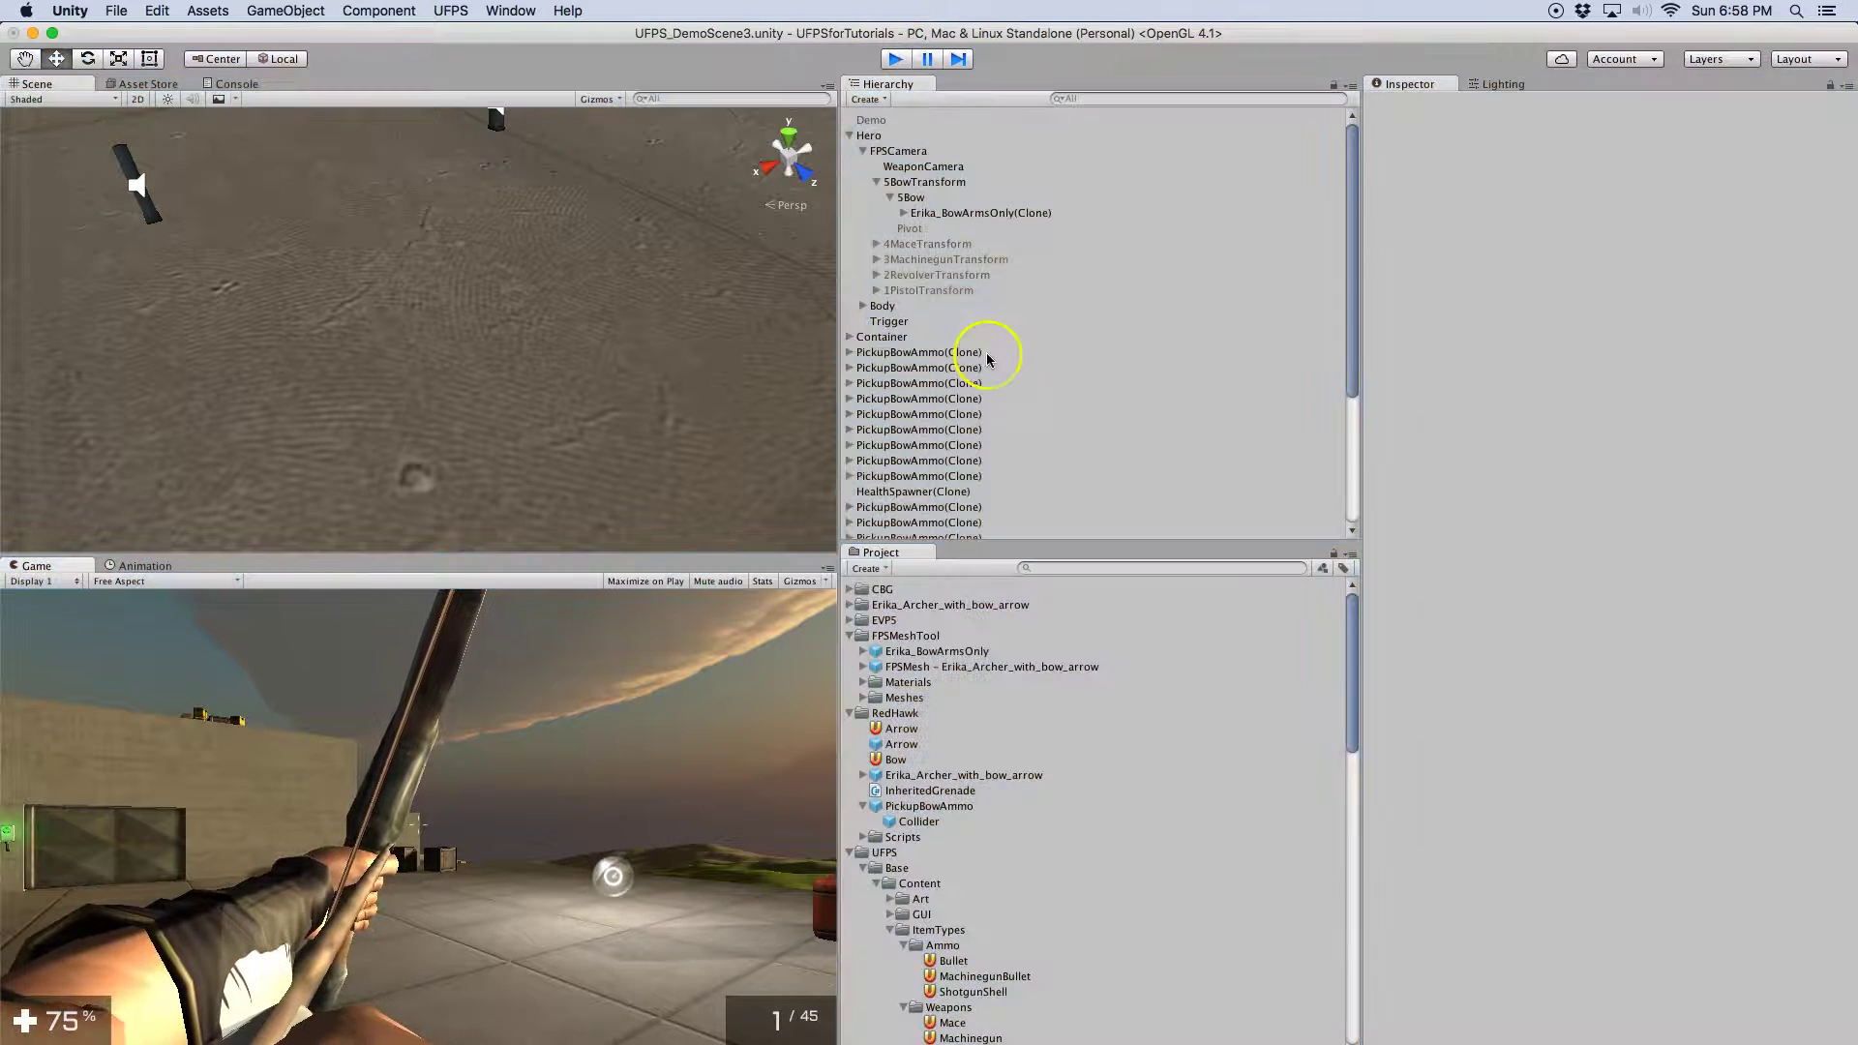
Select 5Bow and review the shooter's Projectile (Arrow prefab) and Motion settings
{"action": "left_click", "coordinate": [905, 243]}
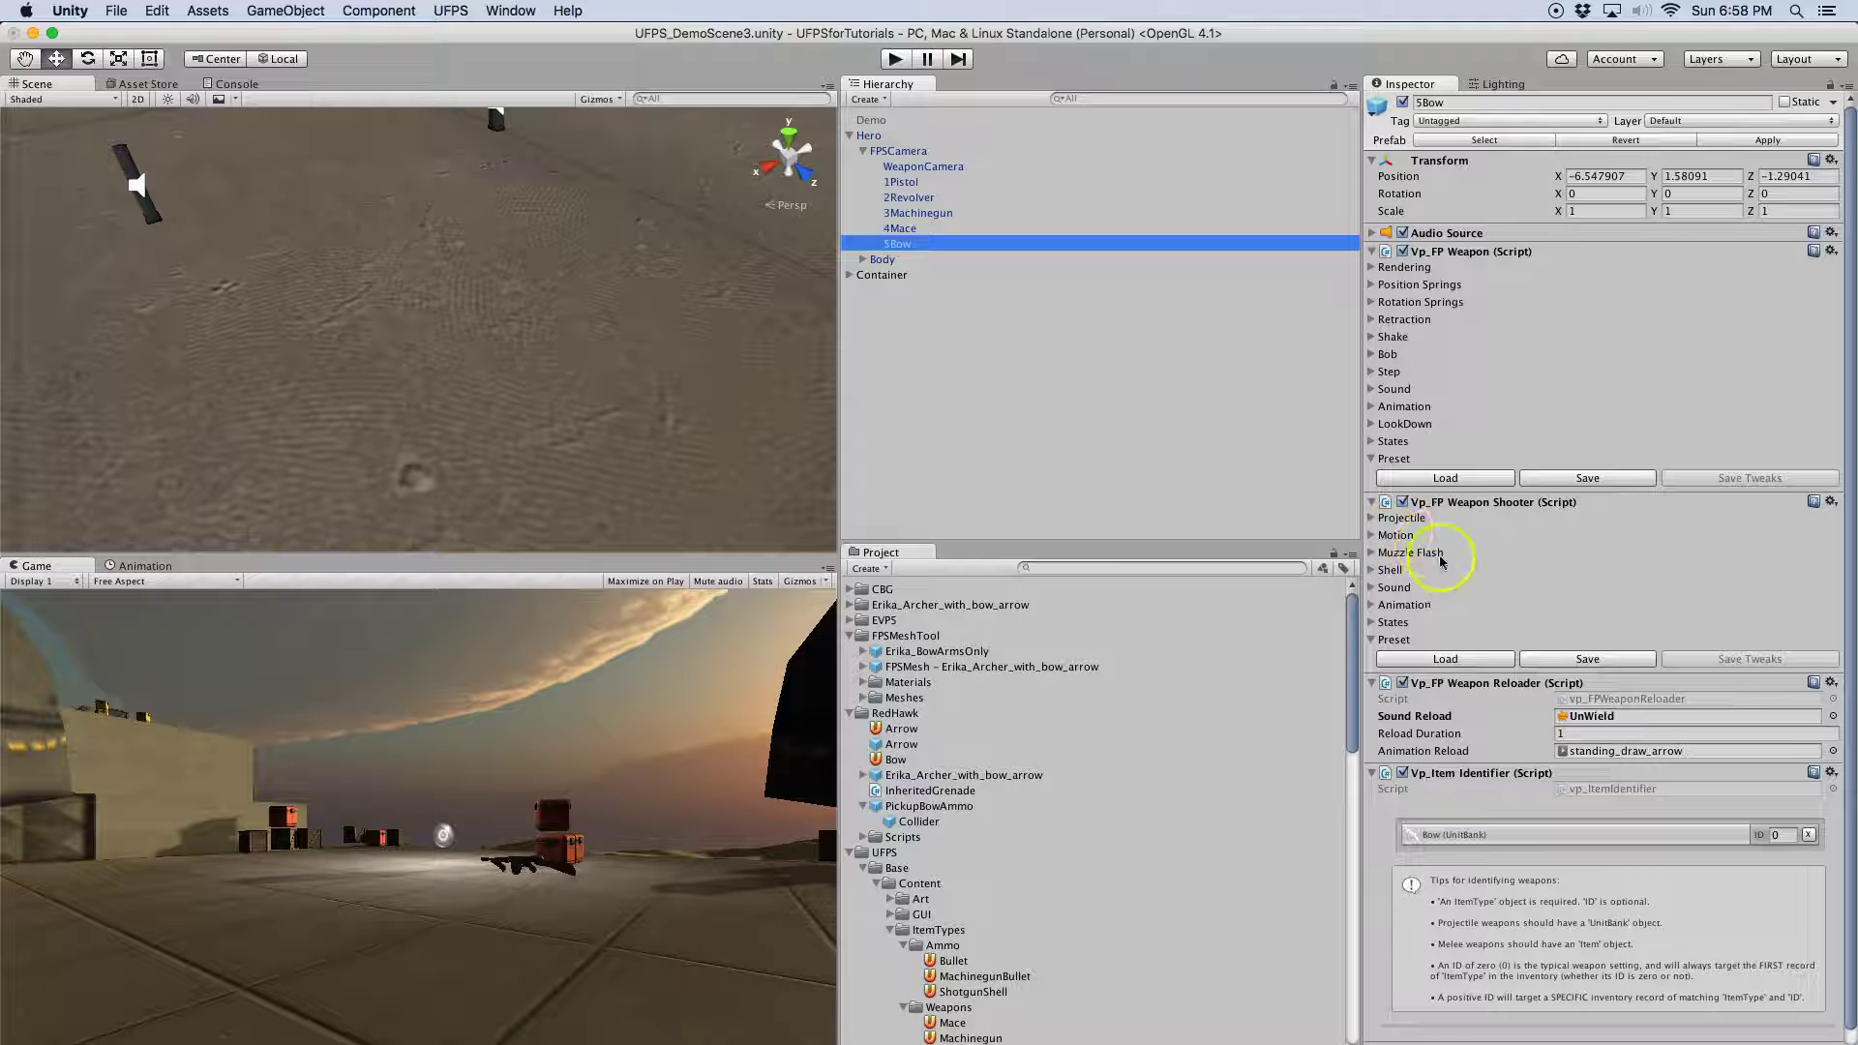
{"action": "left_click", "coordinate": [1374, 518]}
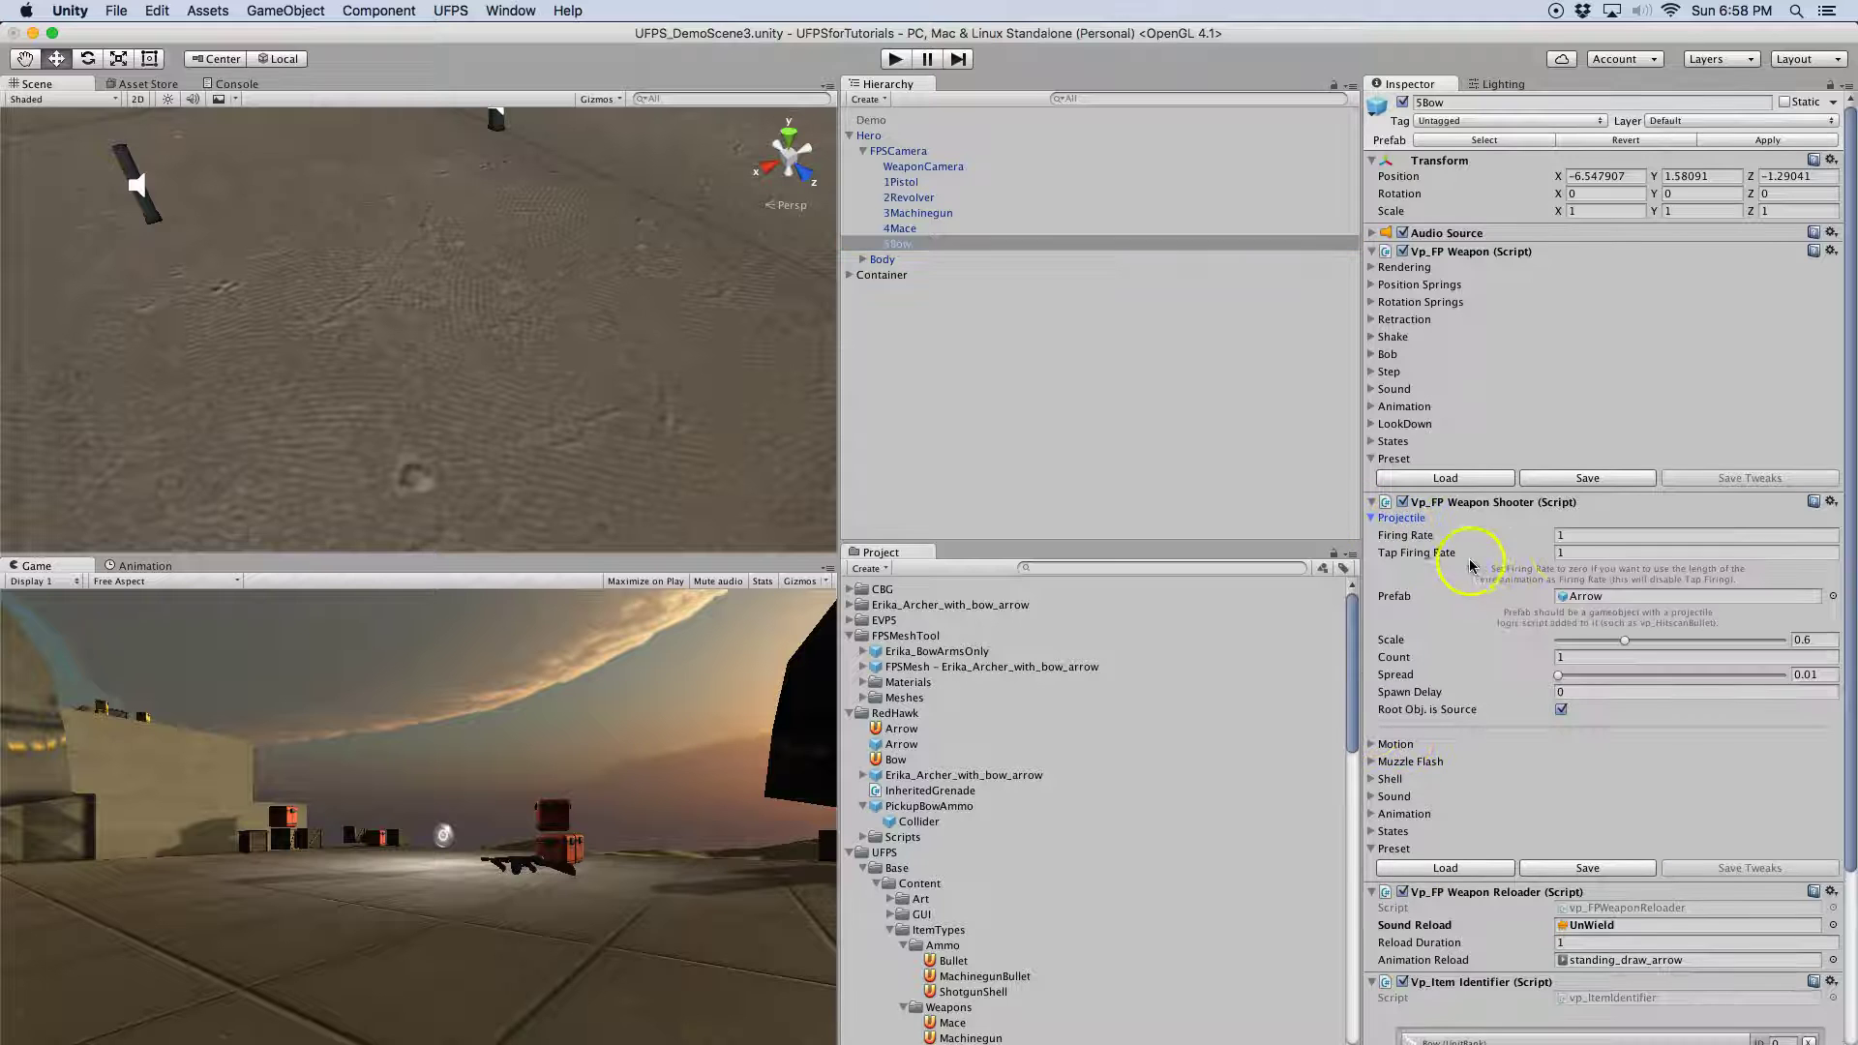
{"action": "left_click", "coordinate": [1605, 598]}
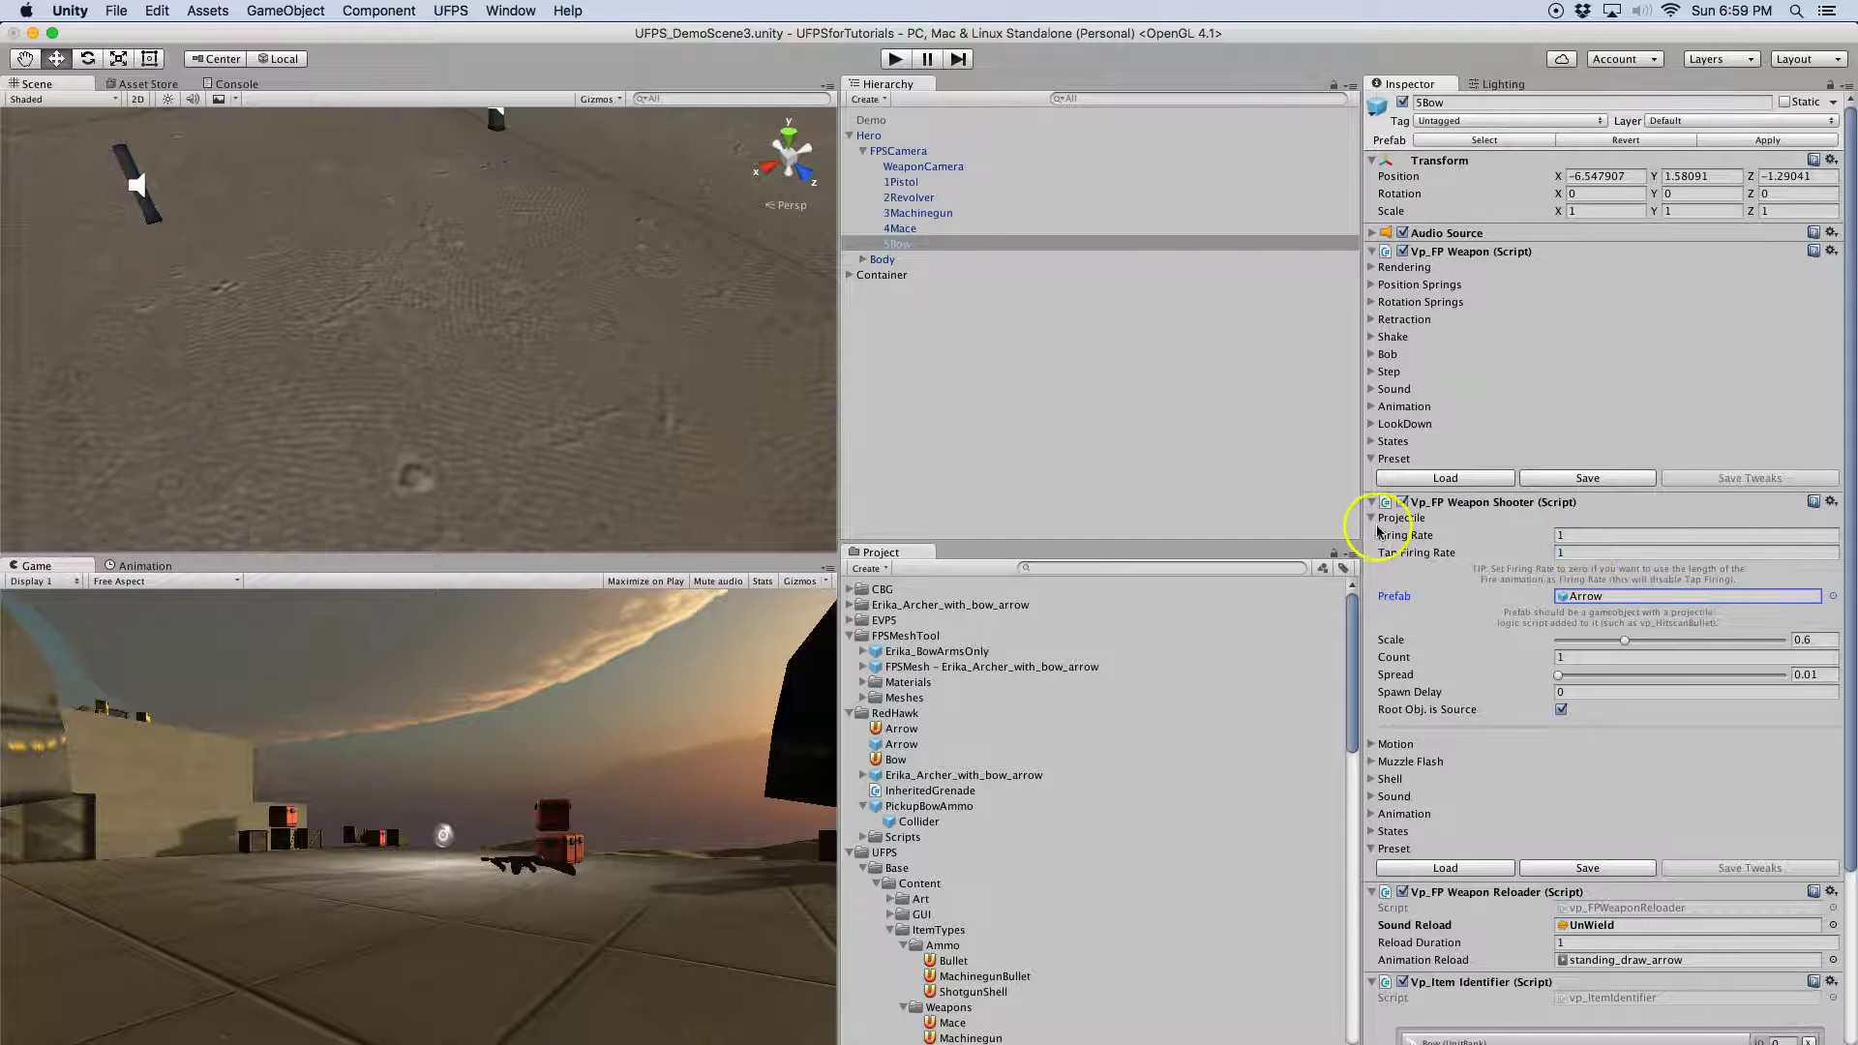
{"action": "left_click", "coordinate": [1371, 518]}
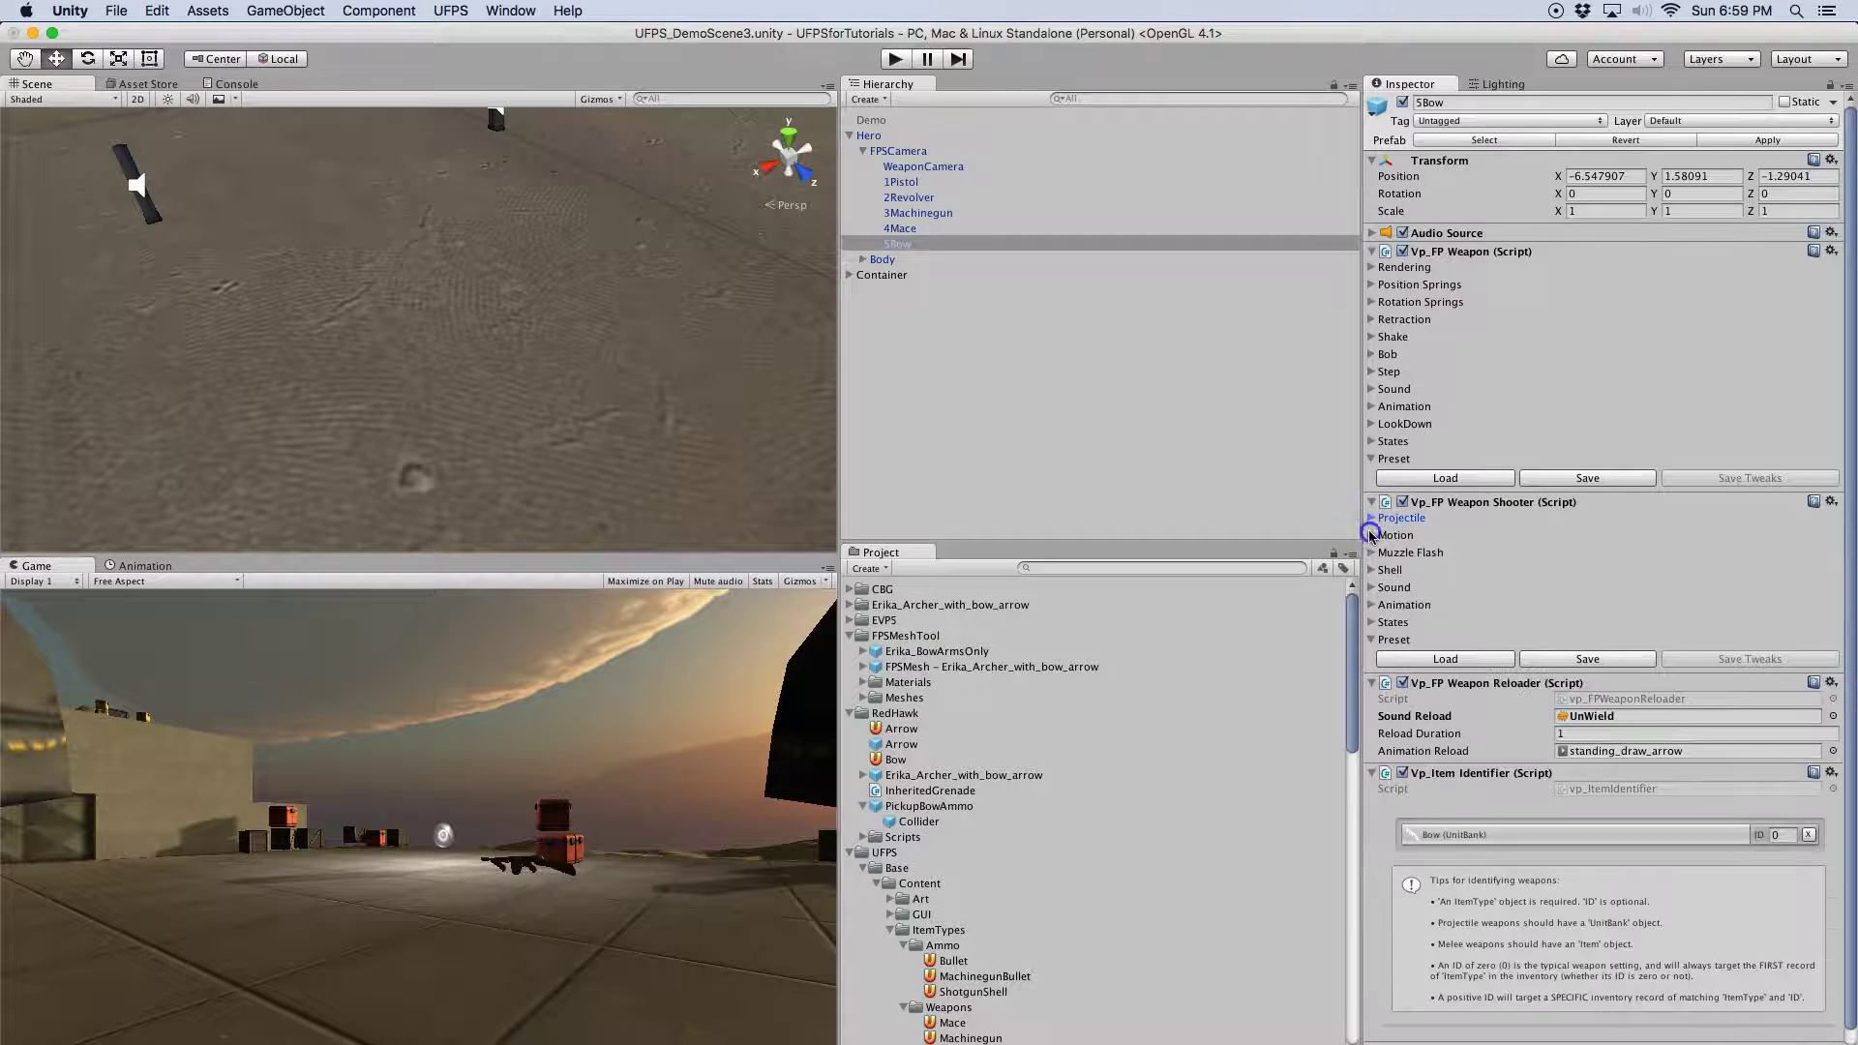
{"action": "left_click", "coordinate": [1372, 535]}
{"action": "left_click", "coordinate": [1372, 535]}
Check that the Muzzle Flash and Shell prefab slots are both empty
{"action": "left_click", "coordinate": [1372, 553]}
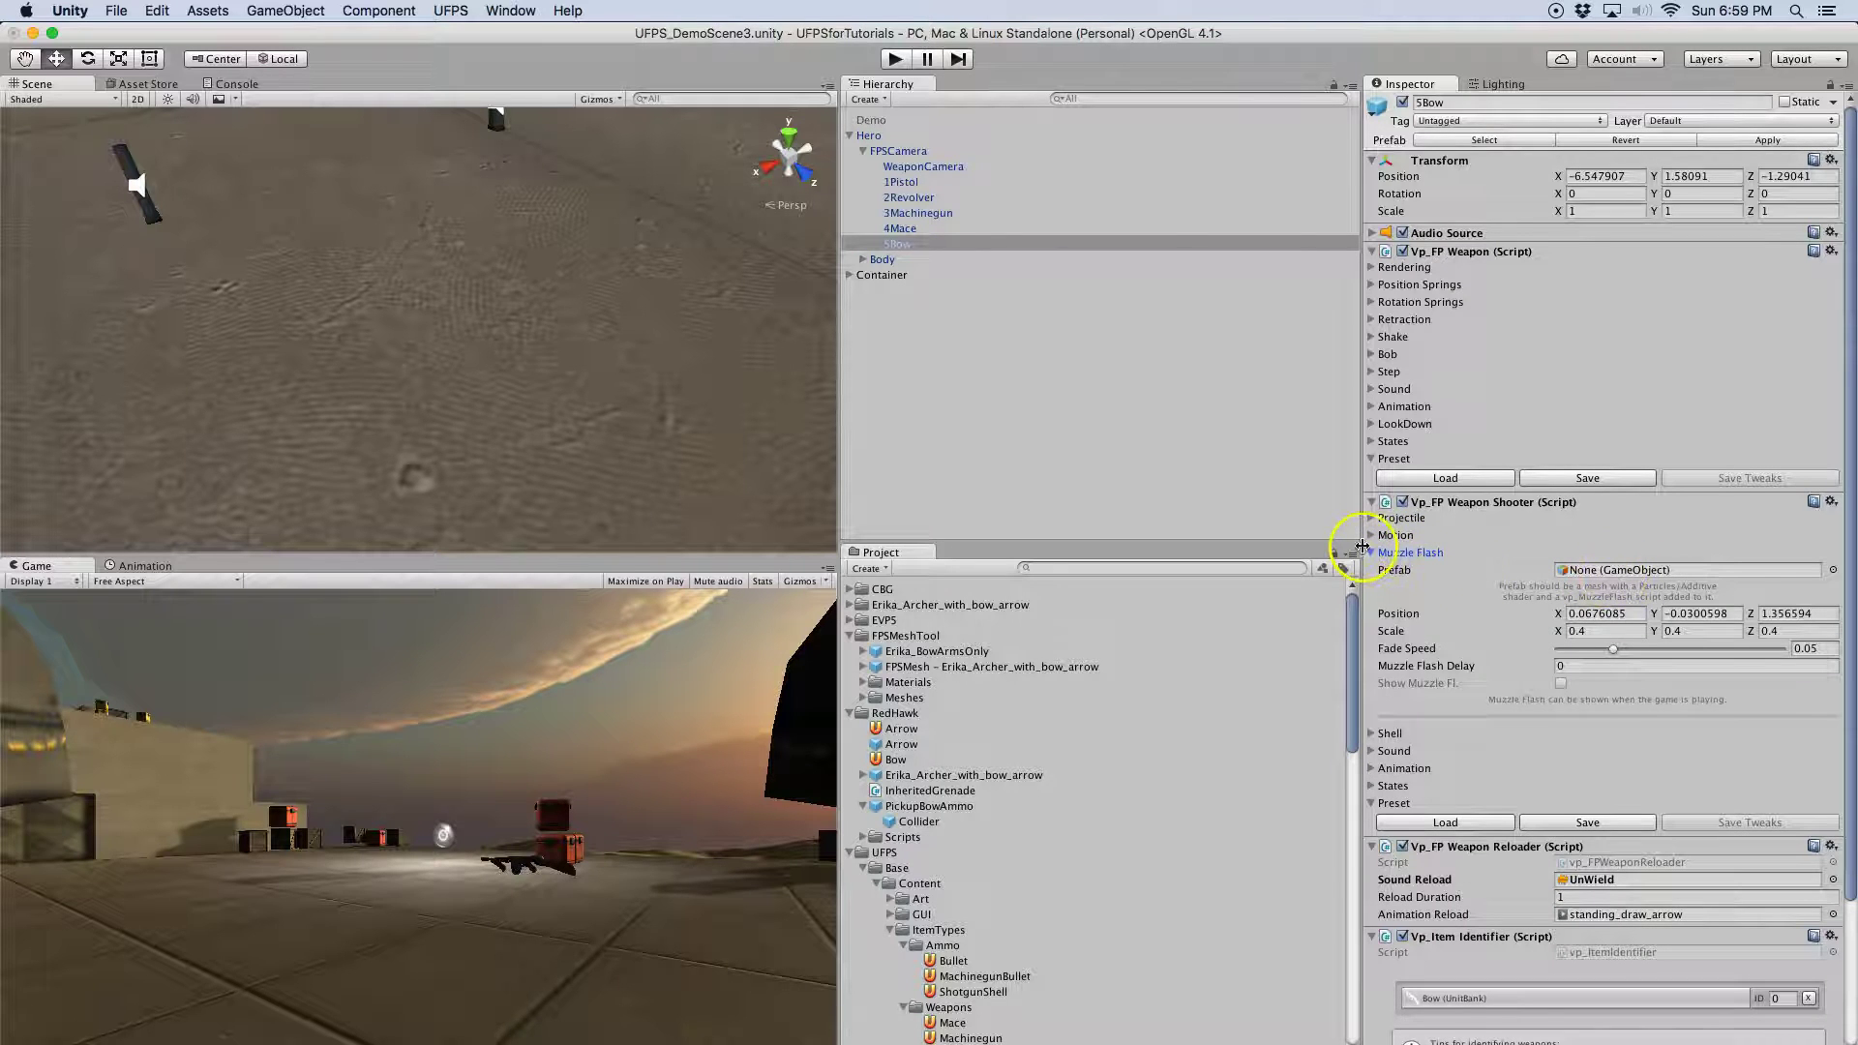
{"action": "left_click", "coordinate": [1374, 554]}
{"action": "left_click", "coordinate": [1374, 571]}
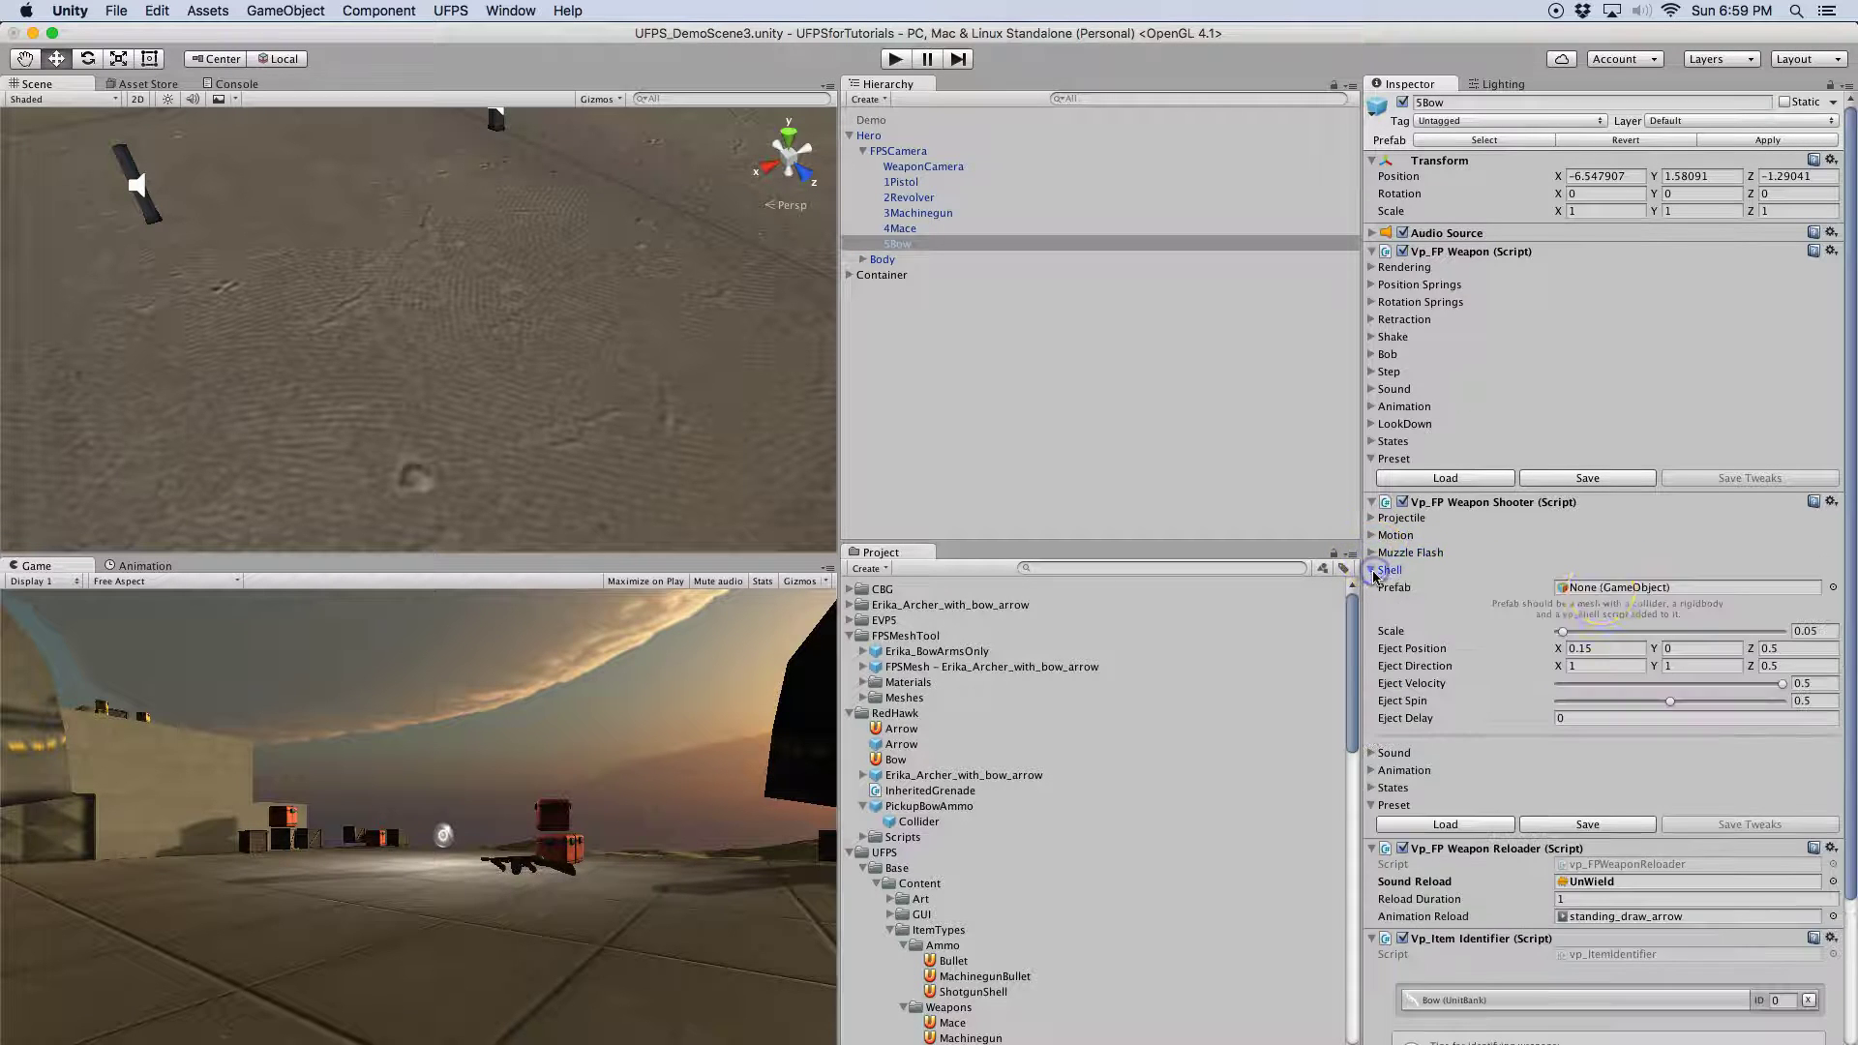
{"action": "left_click", "coordinate": [1373, 552]}
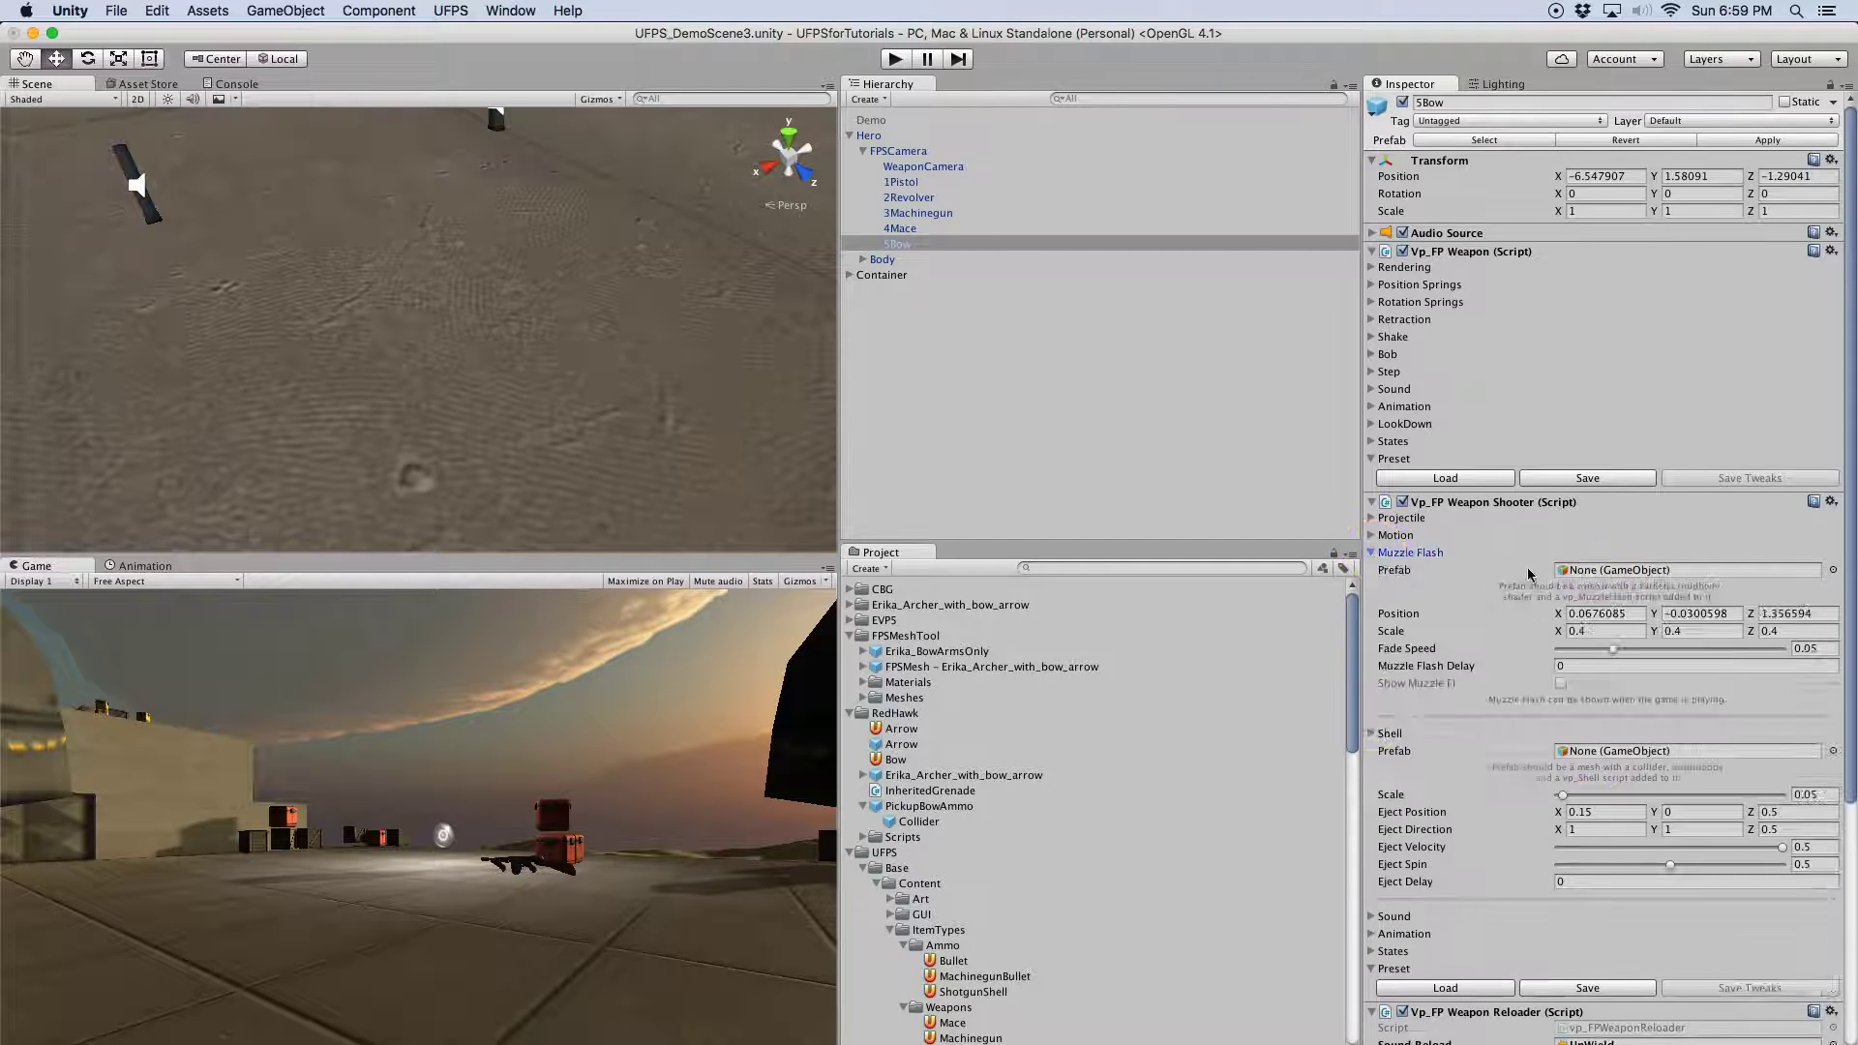
{"action": "left_click", "coordinate": [1601, 570]}
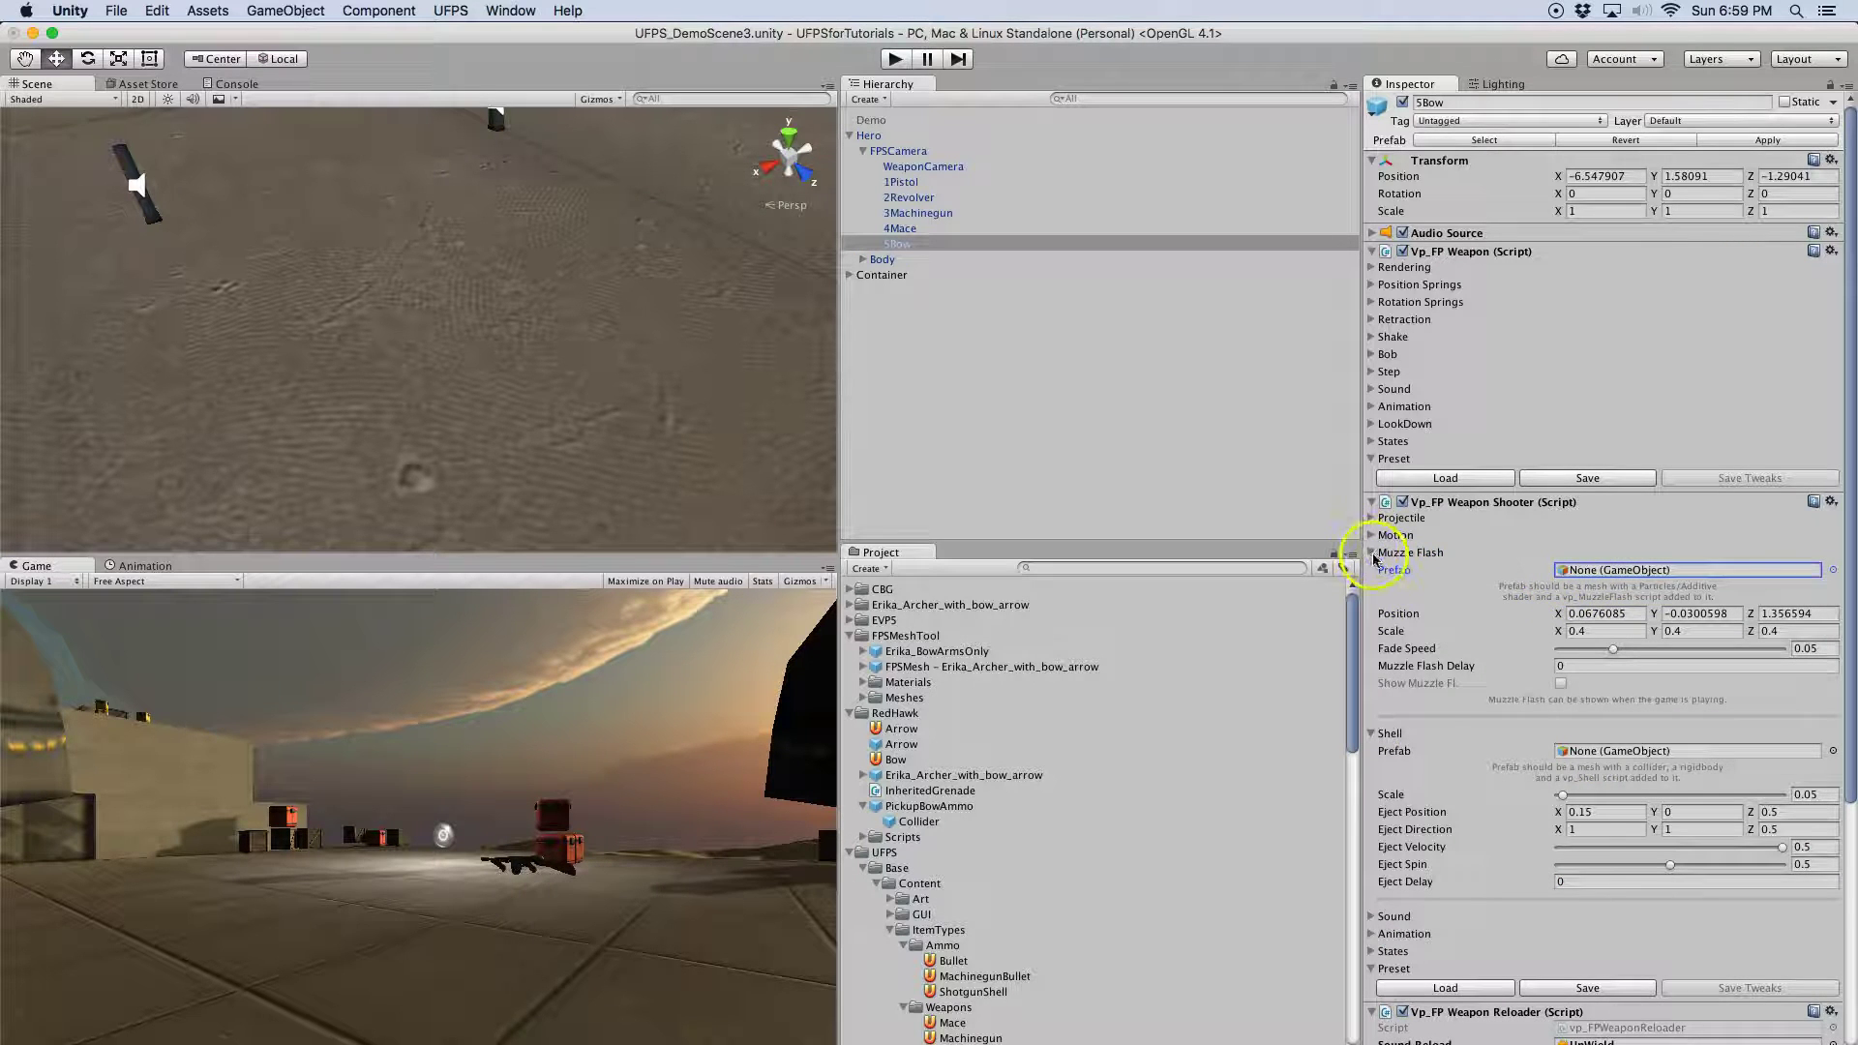
{"action": "left_click", "coordinate": [1373, 553]}
{"action": "left_click", "coordinate": [1592, 588]}
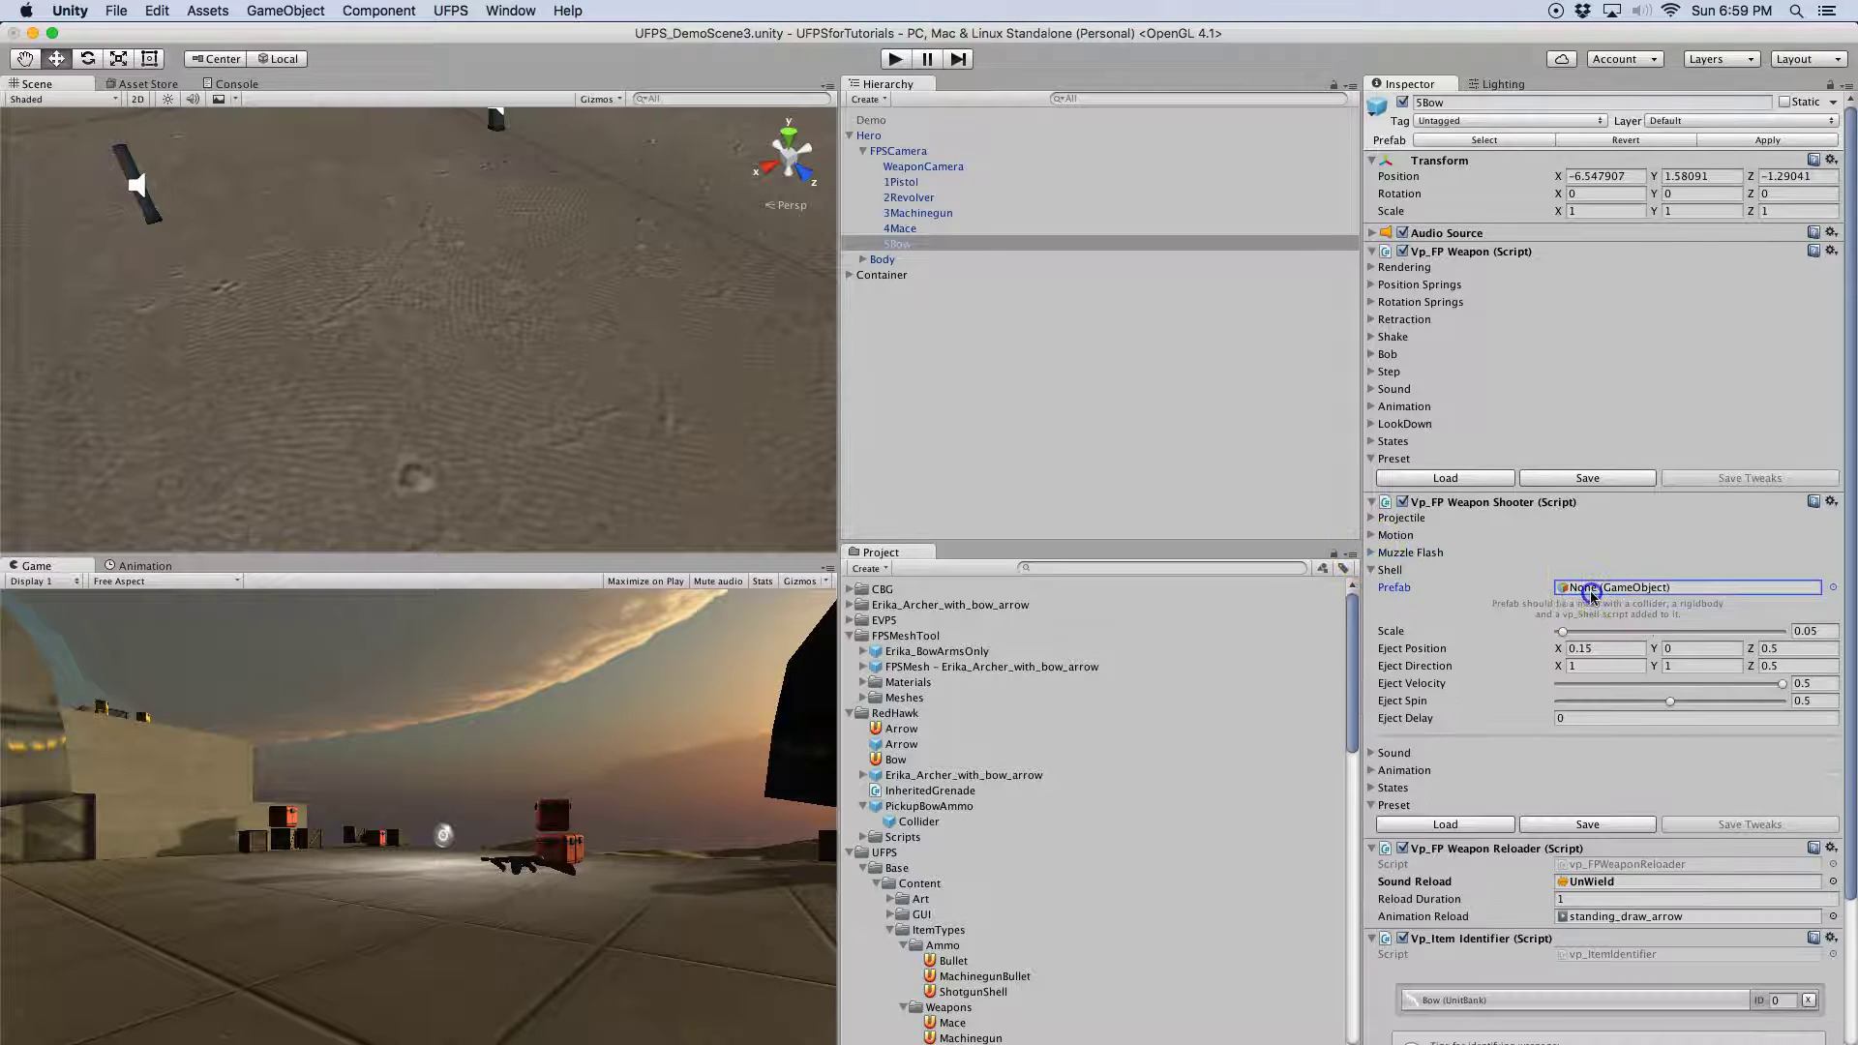
{"action": "left_click", "coordinate": [1373, 571]}
Review the shooter's Sound, Animation and States foldouts, then collapse the Item Identifier
{"action": "left_click", "coordinate": [1374, 588]}
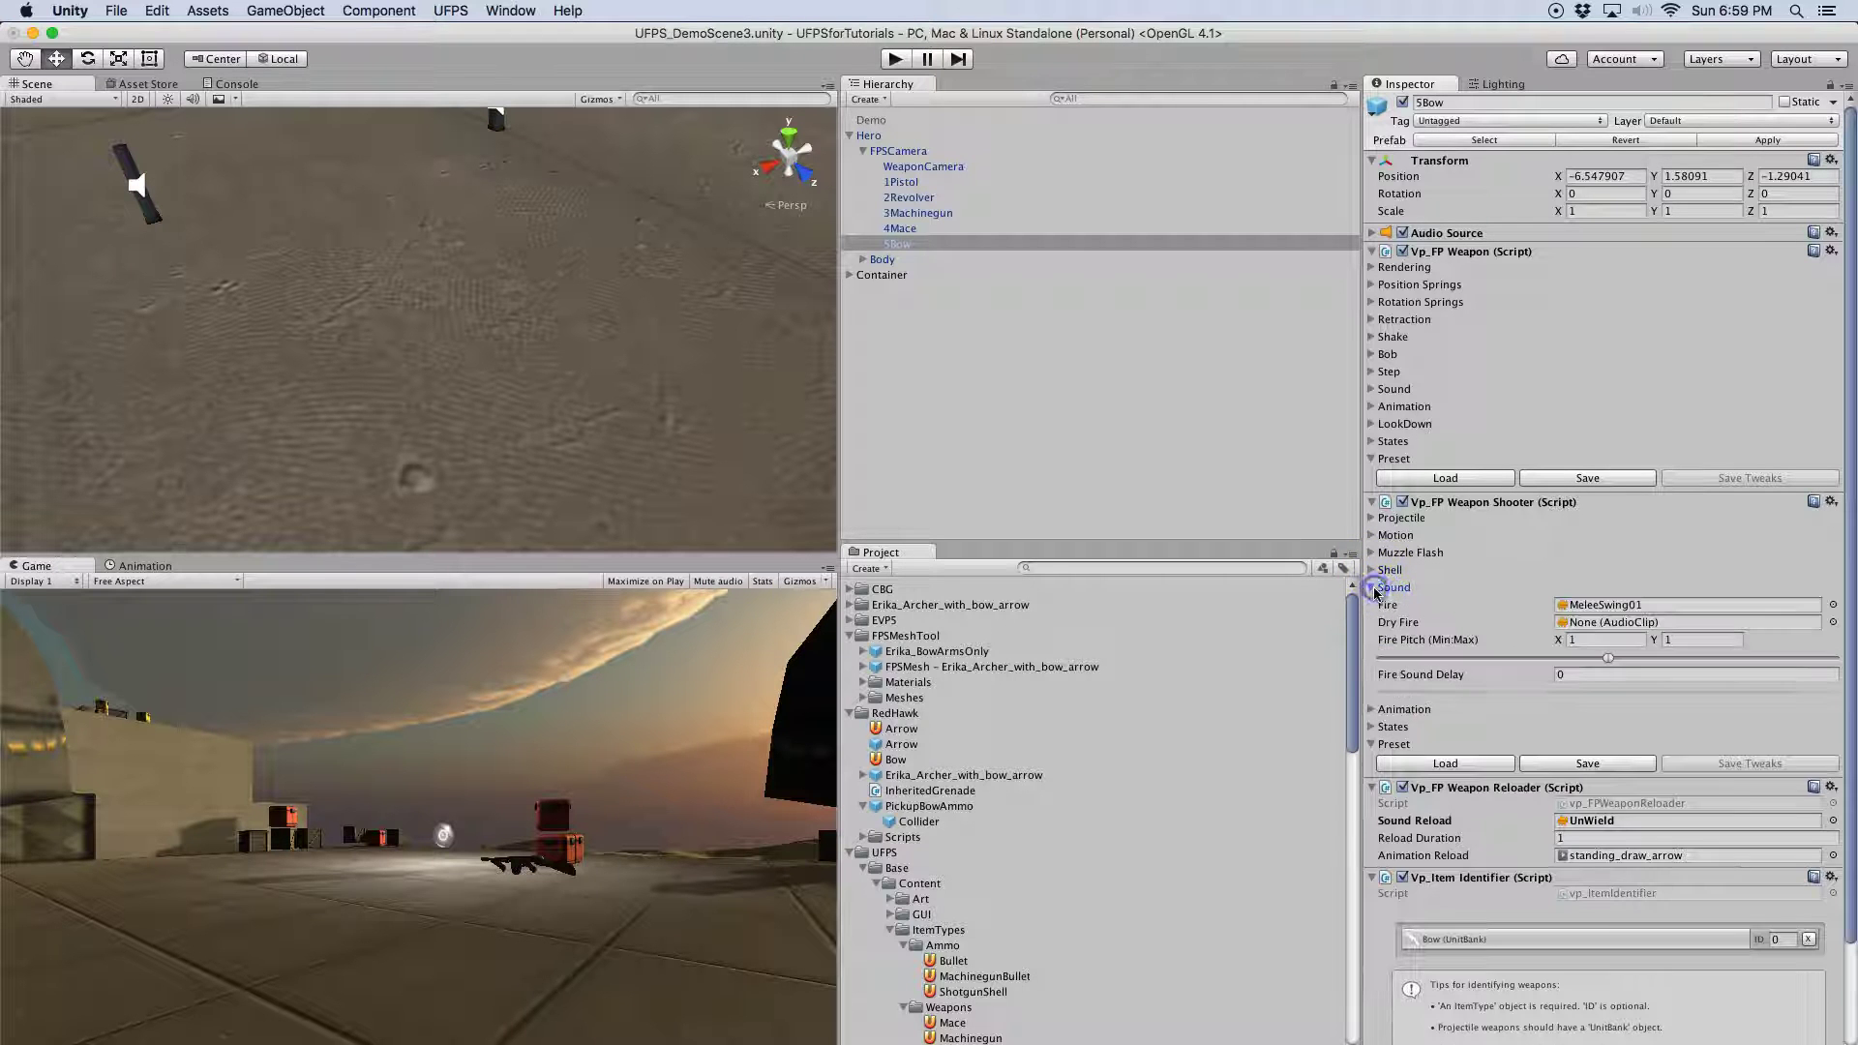
{"action": "left_click", "coordinate": [1374, 587]}
{"action": "left_click", "coordinate": [1374, 589]}
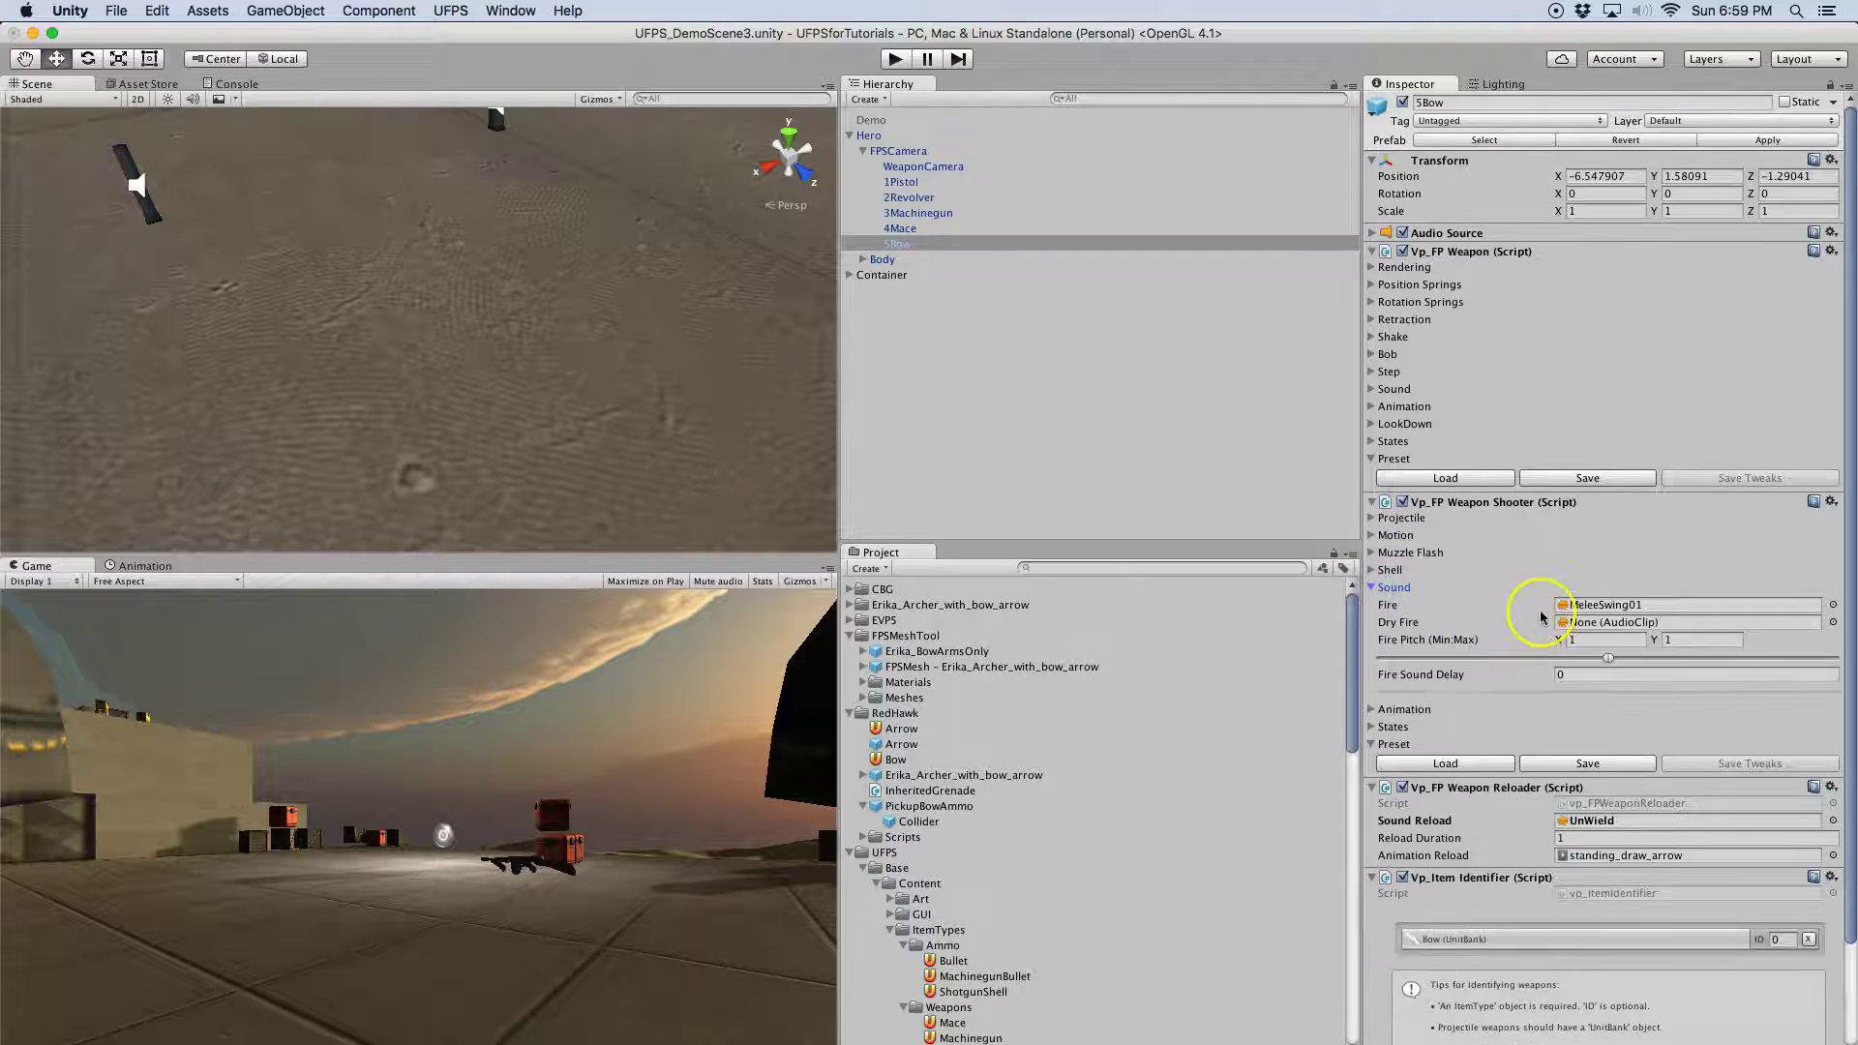
{"action": "left_click", "coordinate": [1373, 587]}
{"action": "left_click", "coordinate": [1372, 606]}
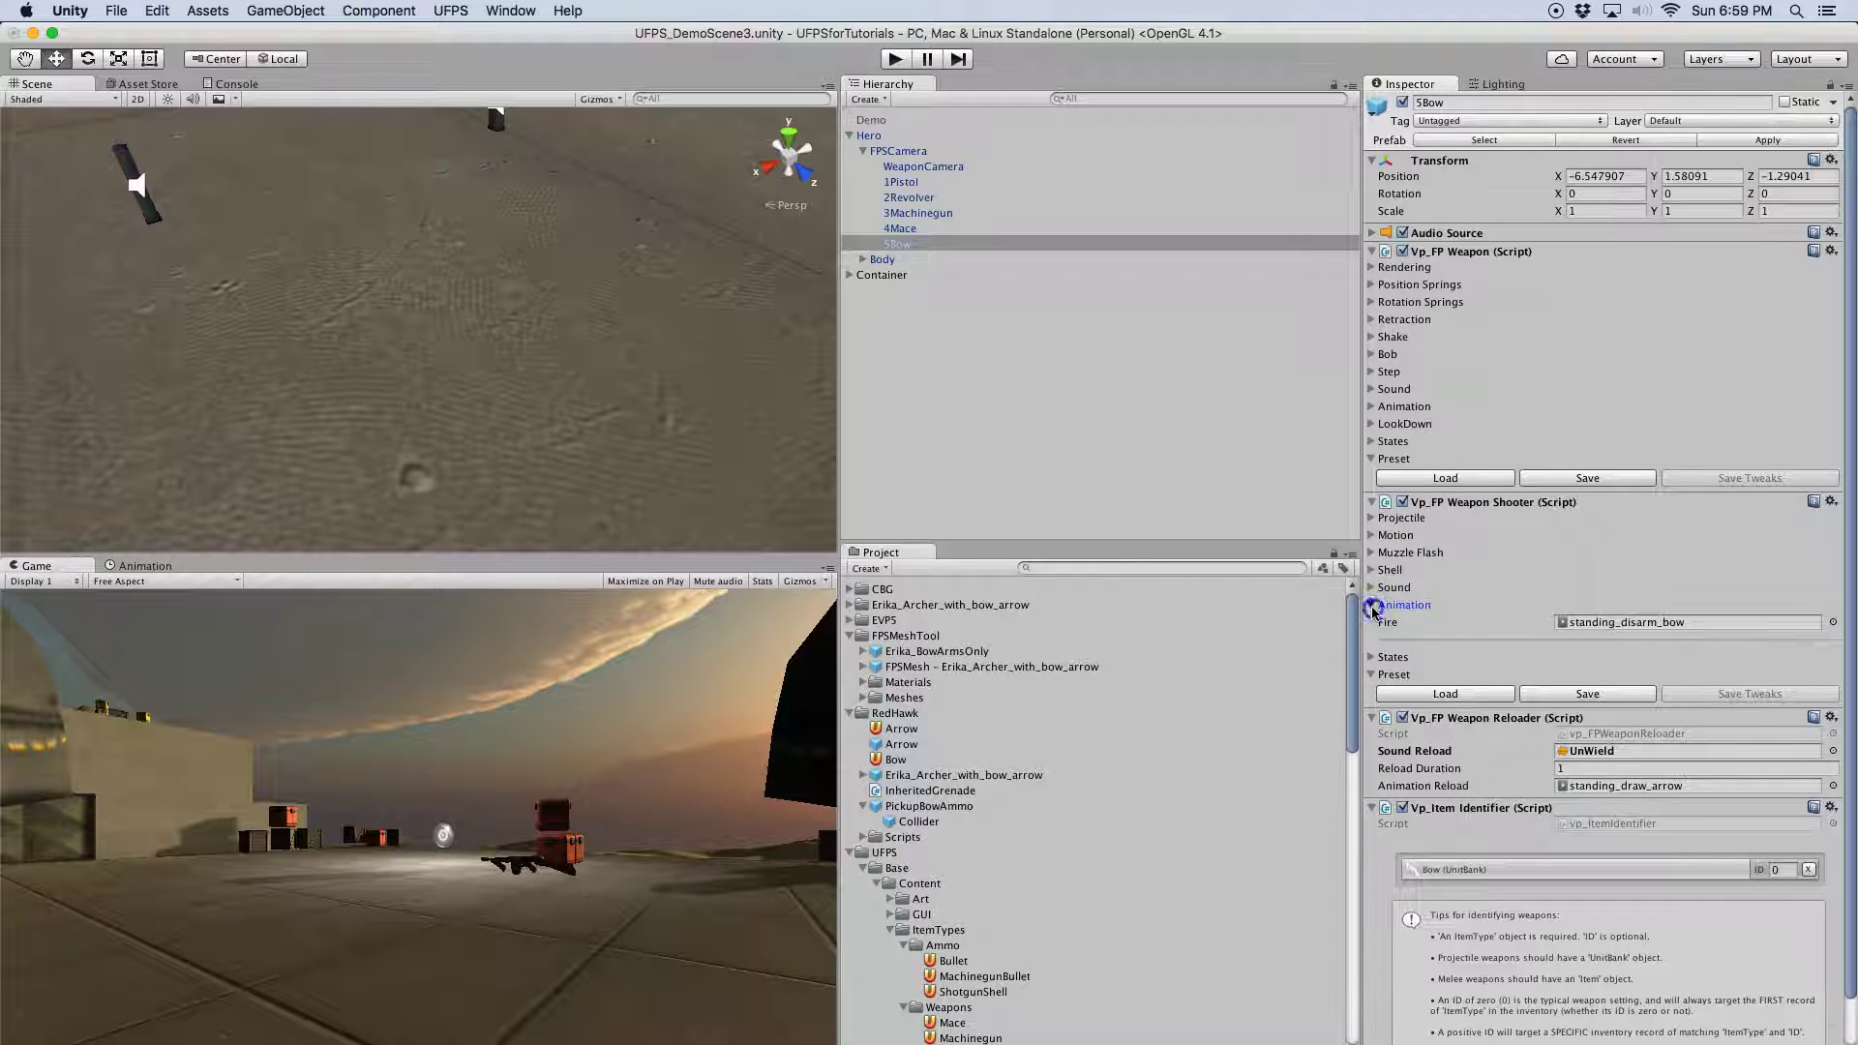
{"action": "left_click", "coordinate": [1373, 606]}
{"action": "left_click", "coordinate": [1370, 623]}
{"action": "left_click", "coordinate": [1371, 622]}
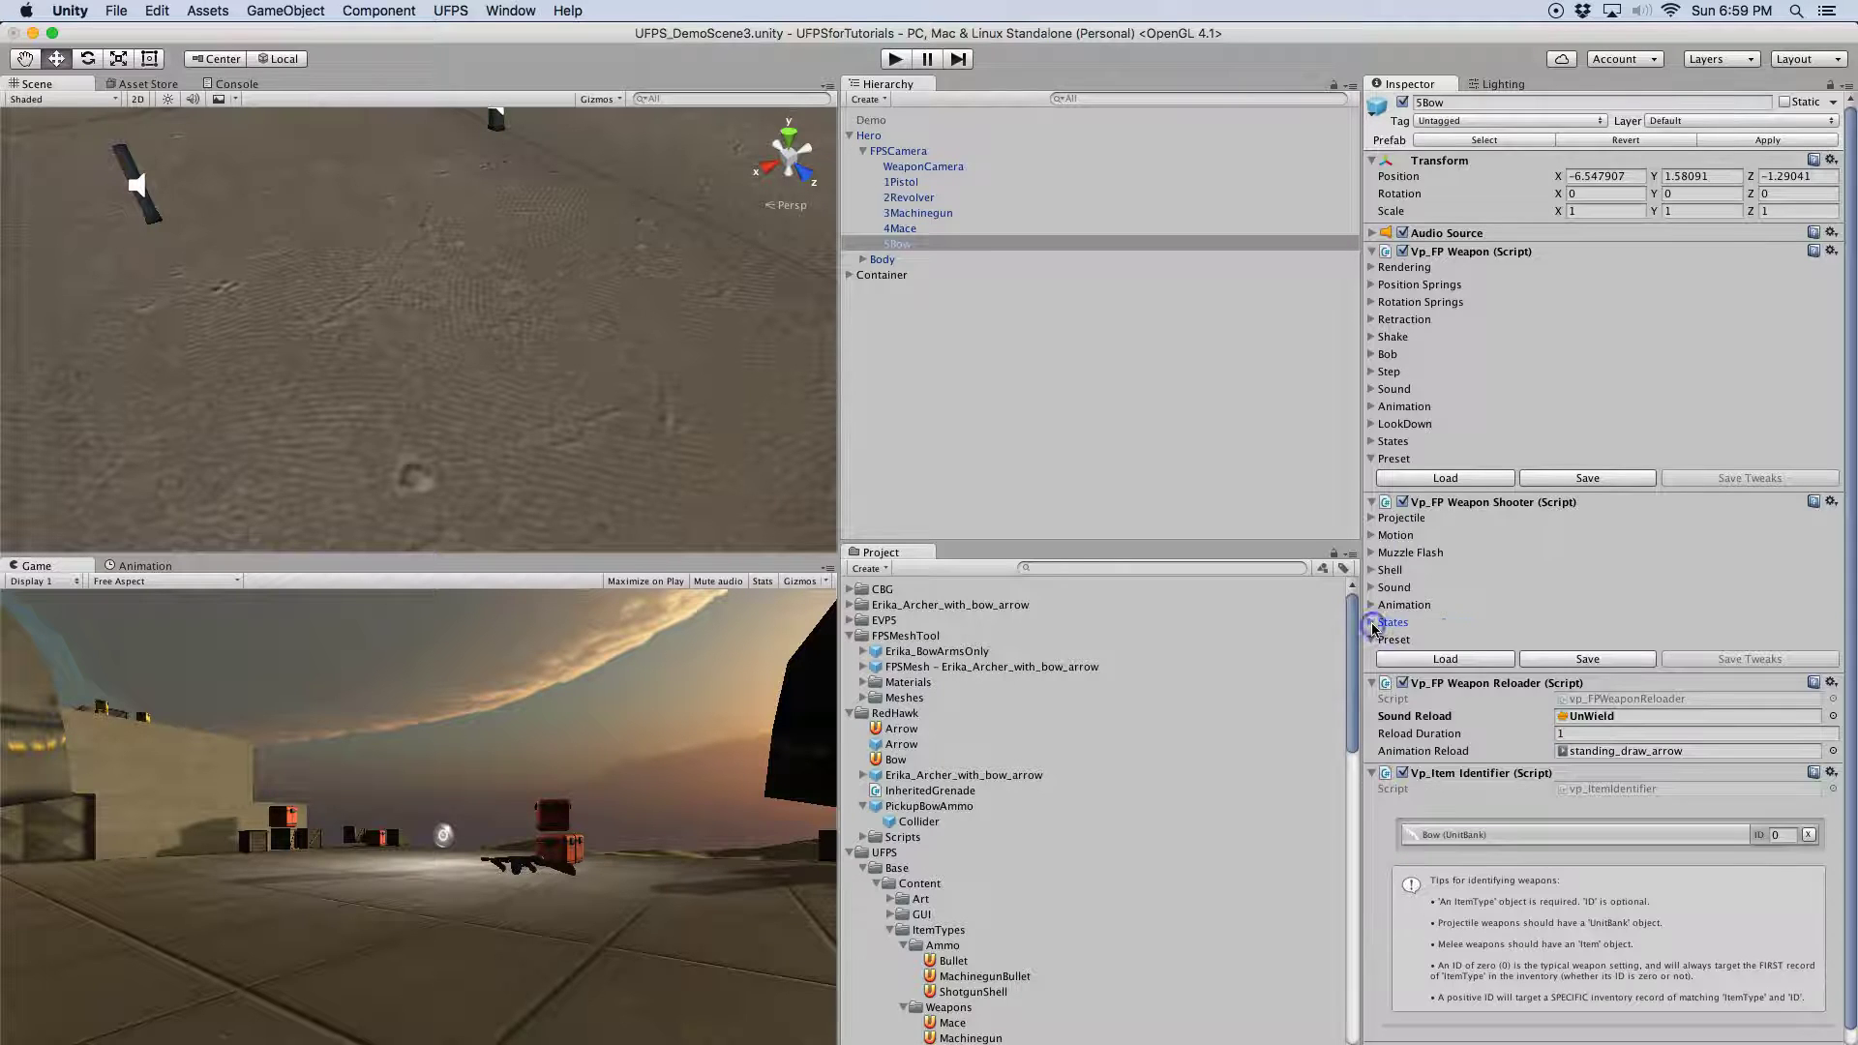
{"action": "left_click", "coordinate": [1372, 775]}
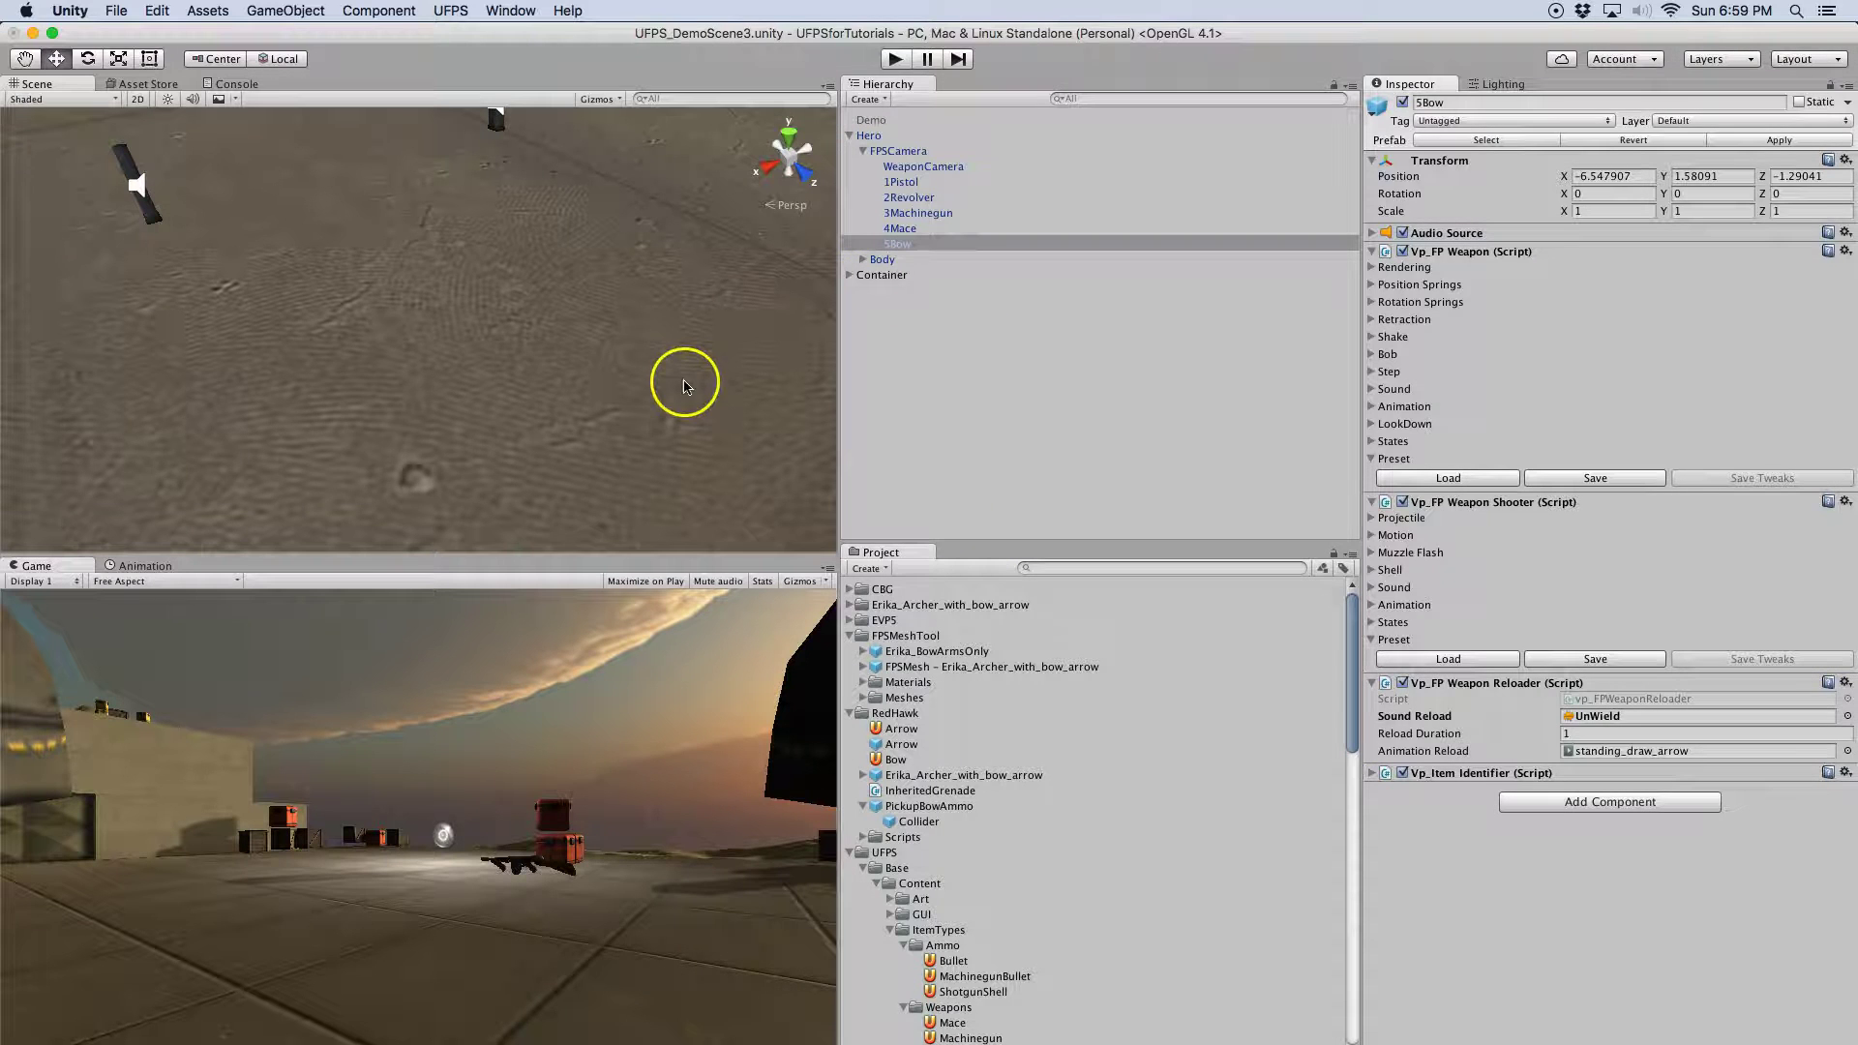
Start the game, select Hero, frame it with F and orbit around the archer
{"action": "left_click", "coordinate": [895, 60]}
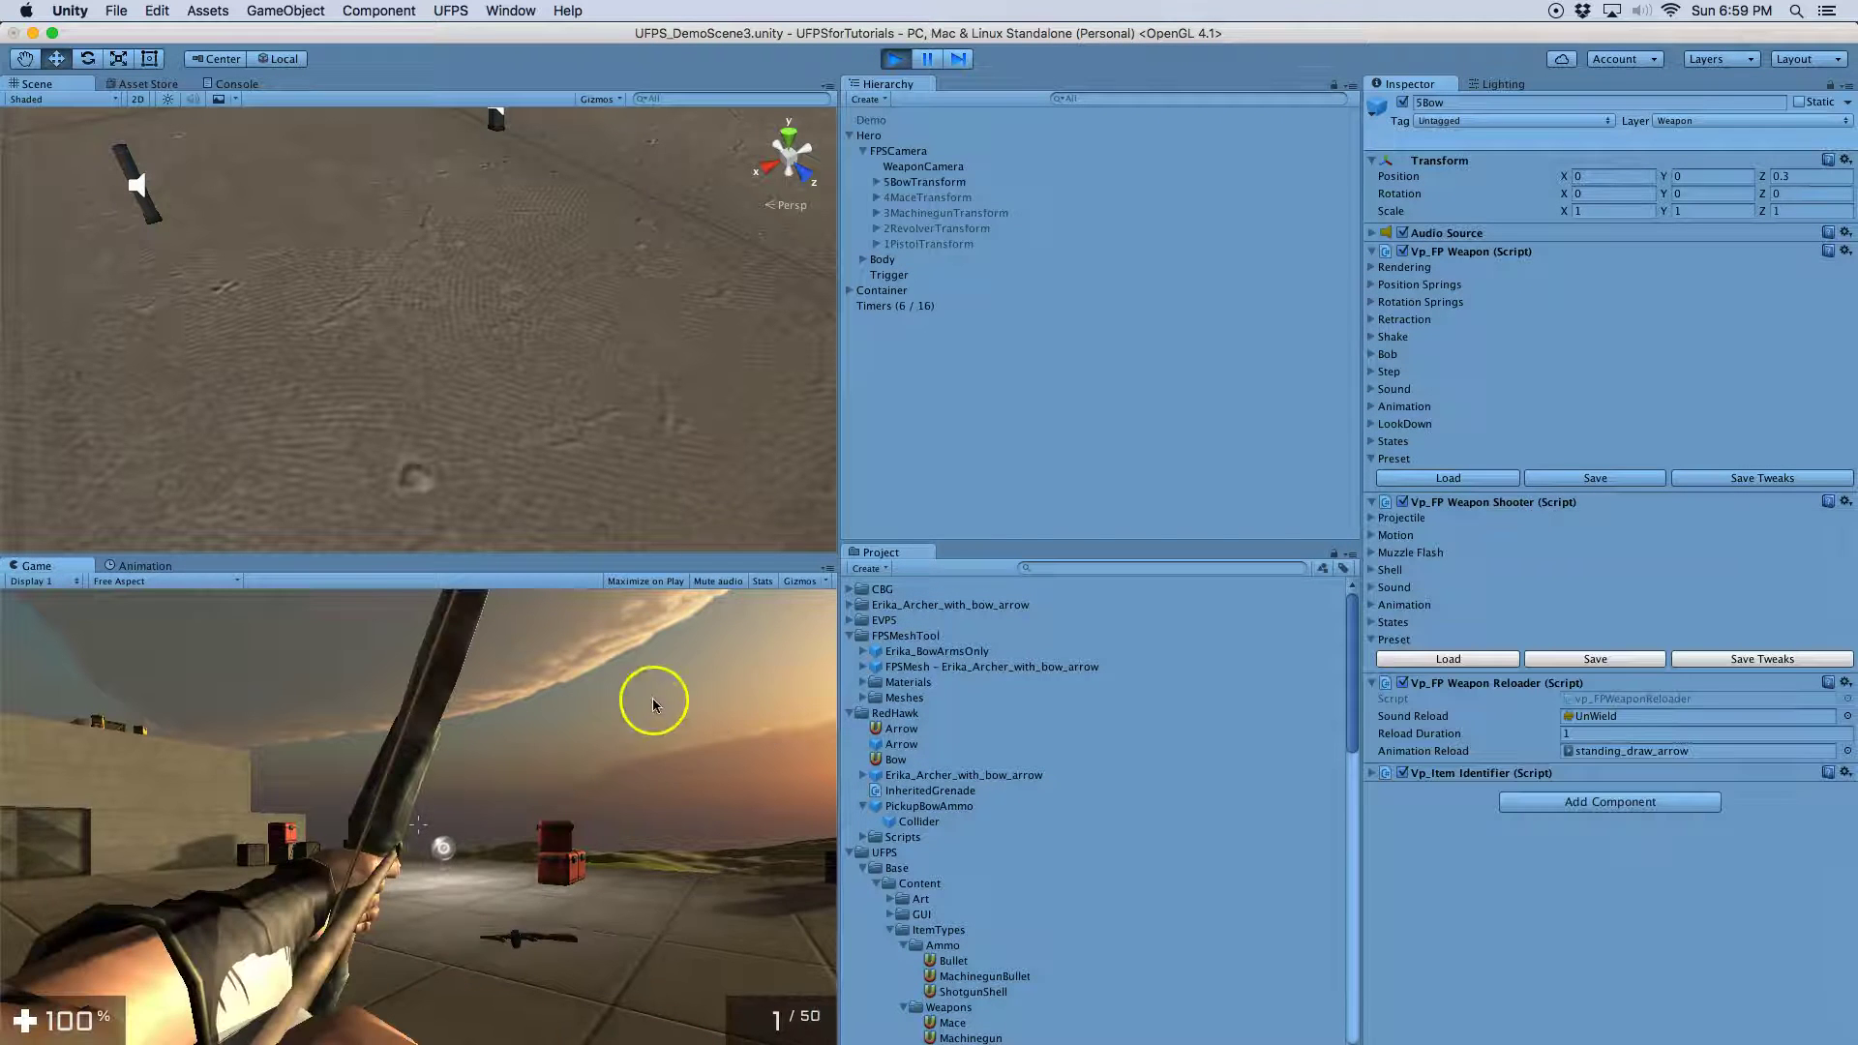
{"action": "left_click", "coordinate": [871, 136]}
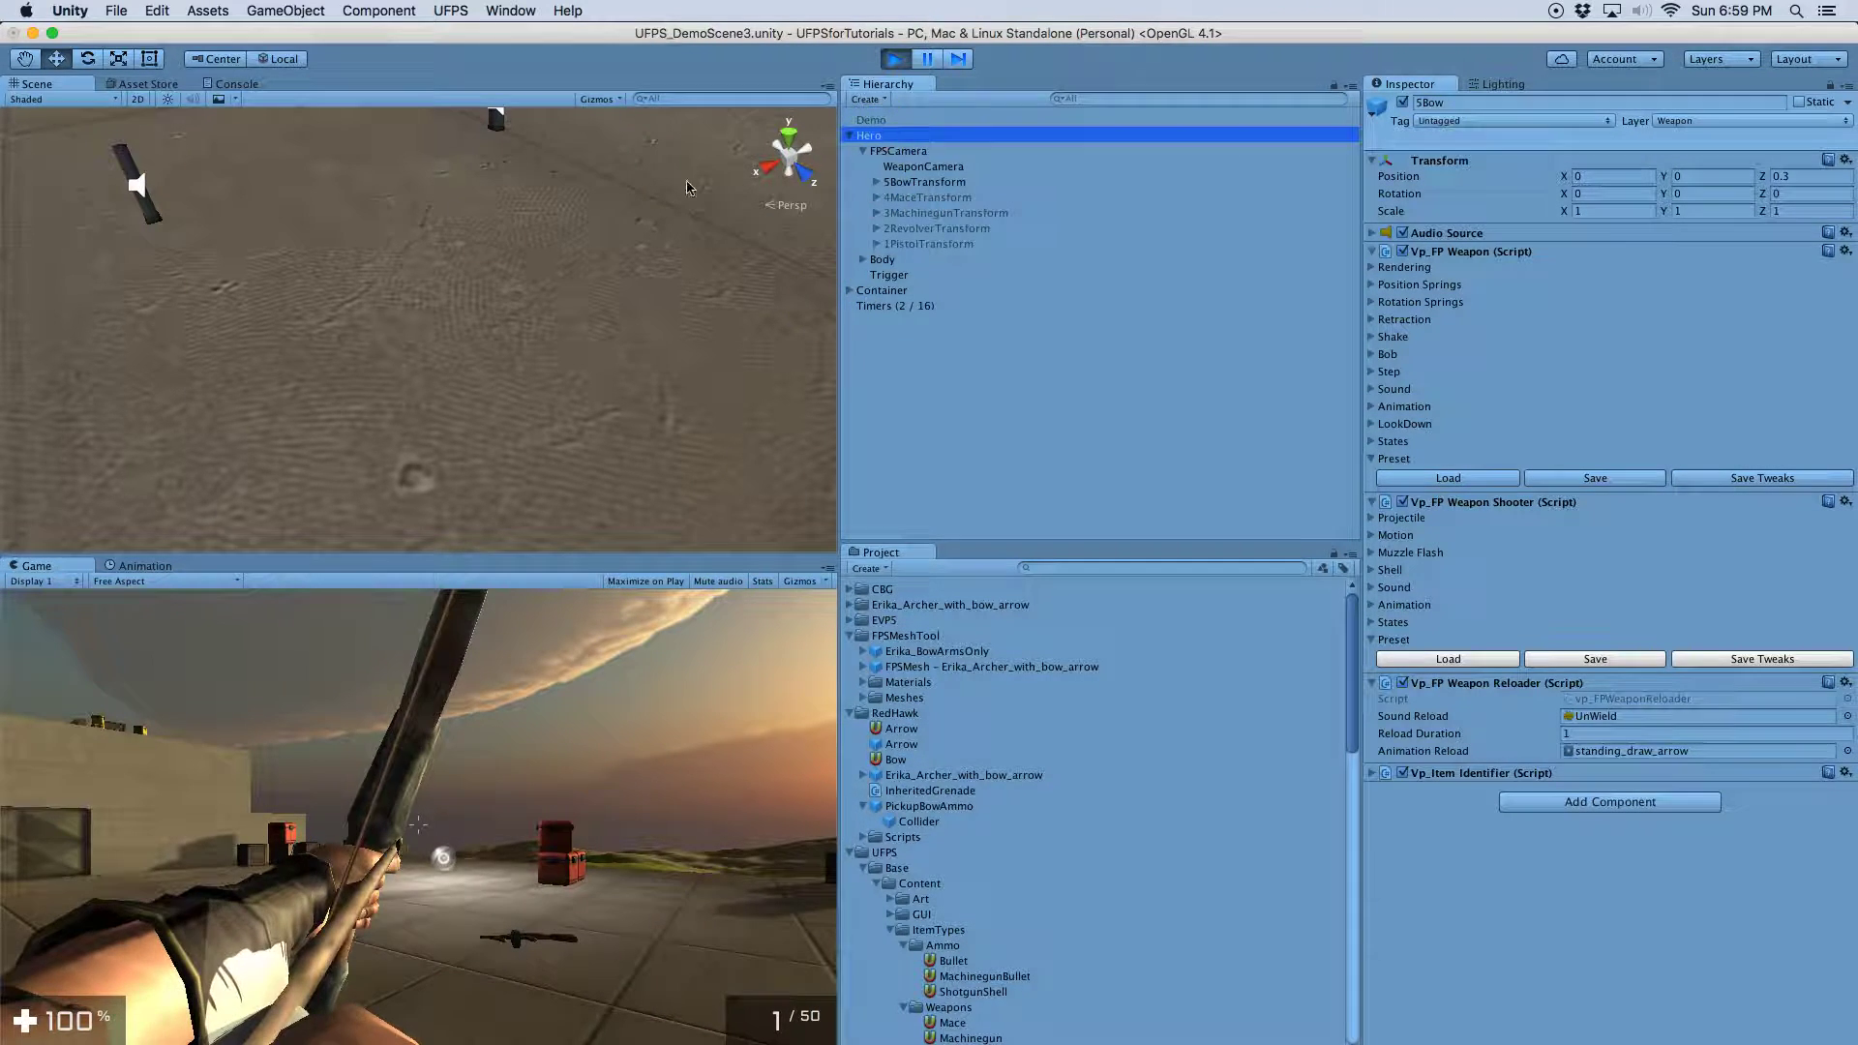
{"action": "key", "text": "f"}
{"action": "scroll", "coordinate": [497, 310], "scroll_direction": "up", "scroll_amount": 5}
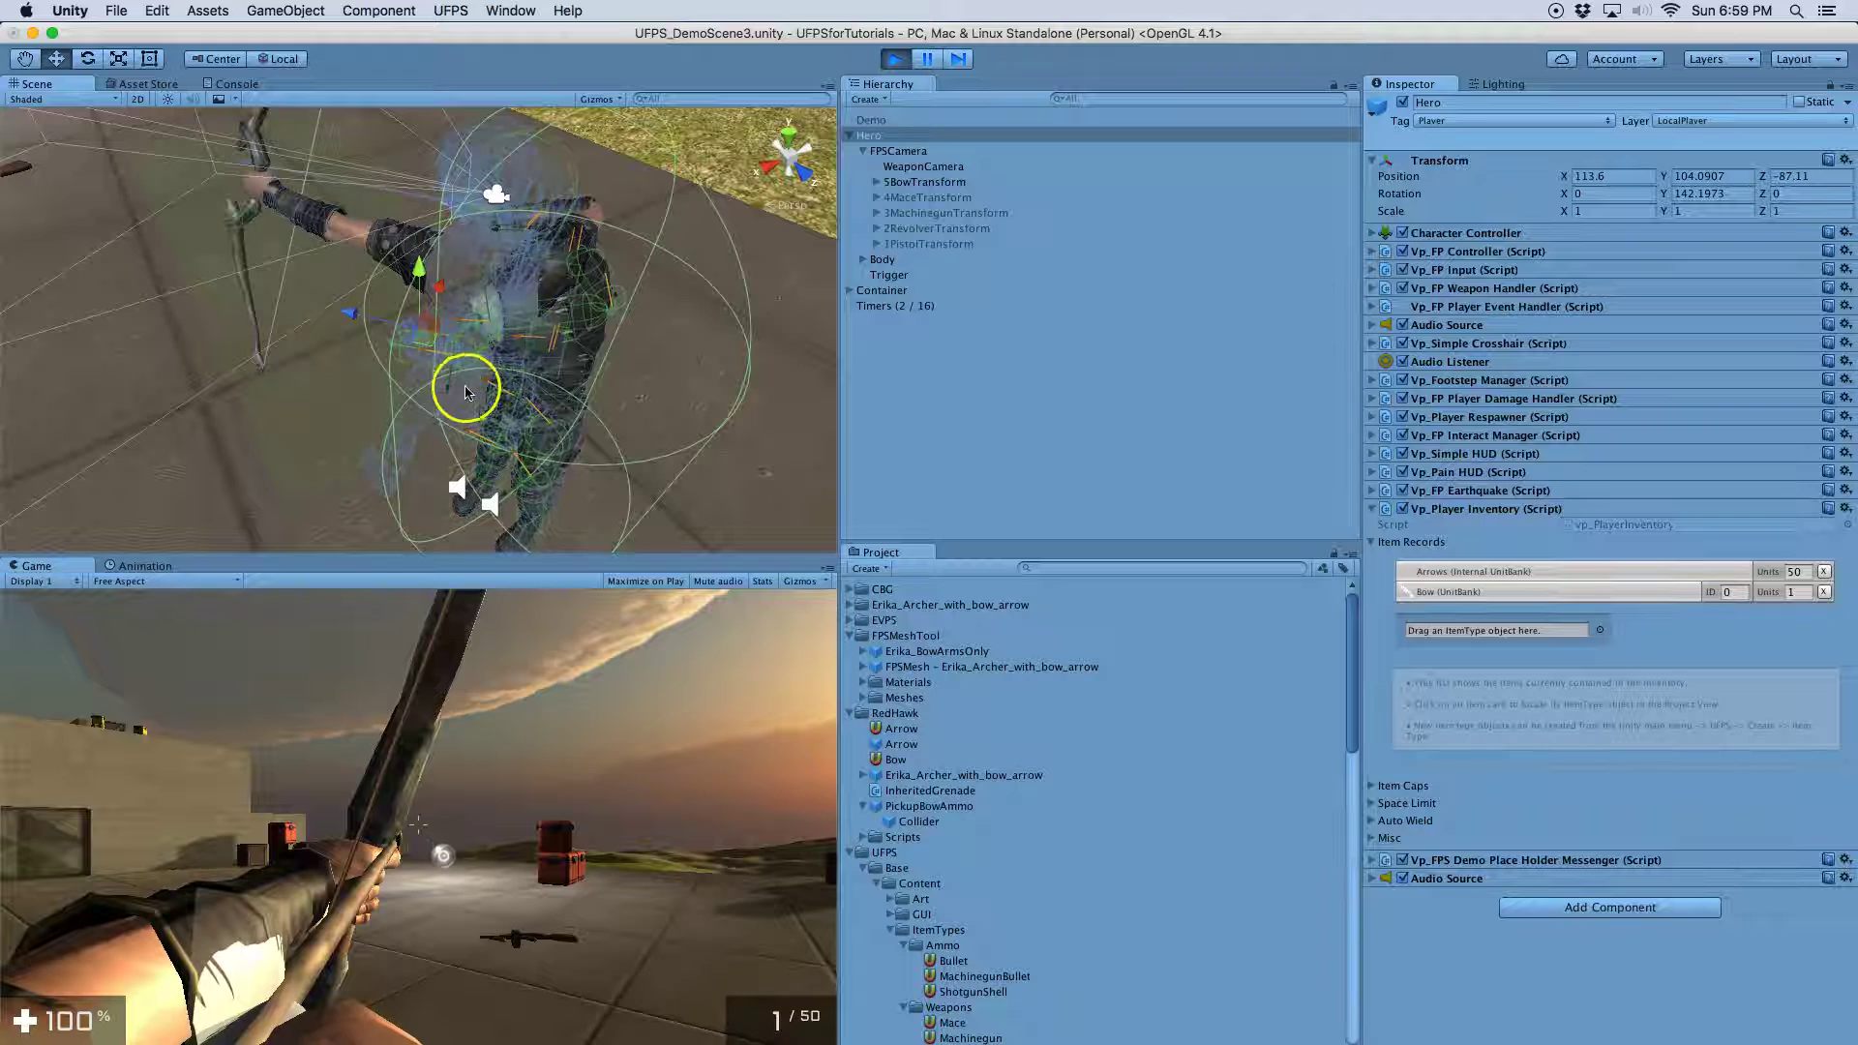
{"action": "left_click_drag", "start_coordinate": [465, 387], "coordinate": [615, 387], "text": "alt"}
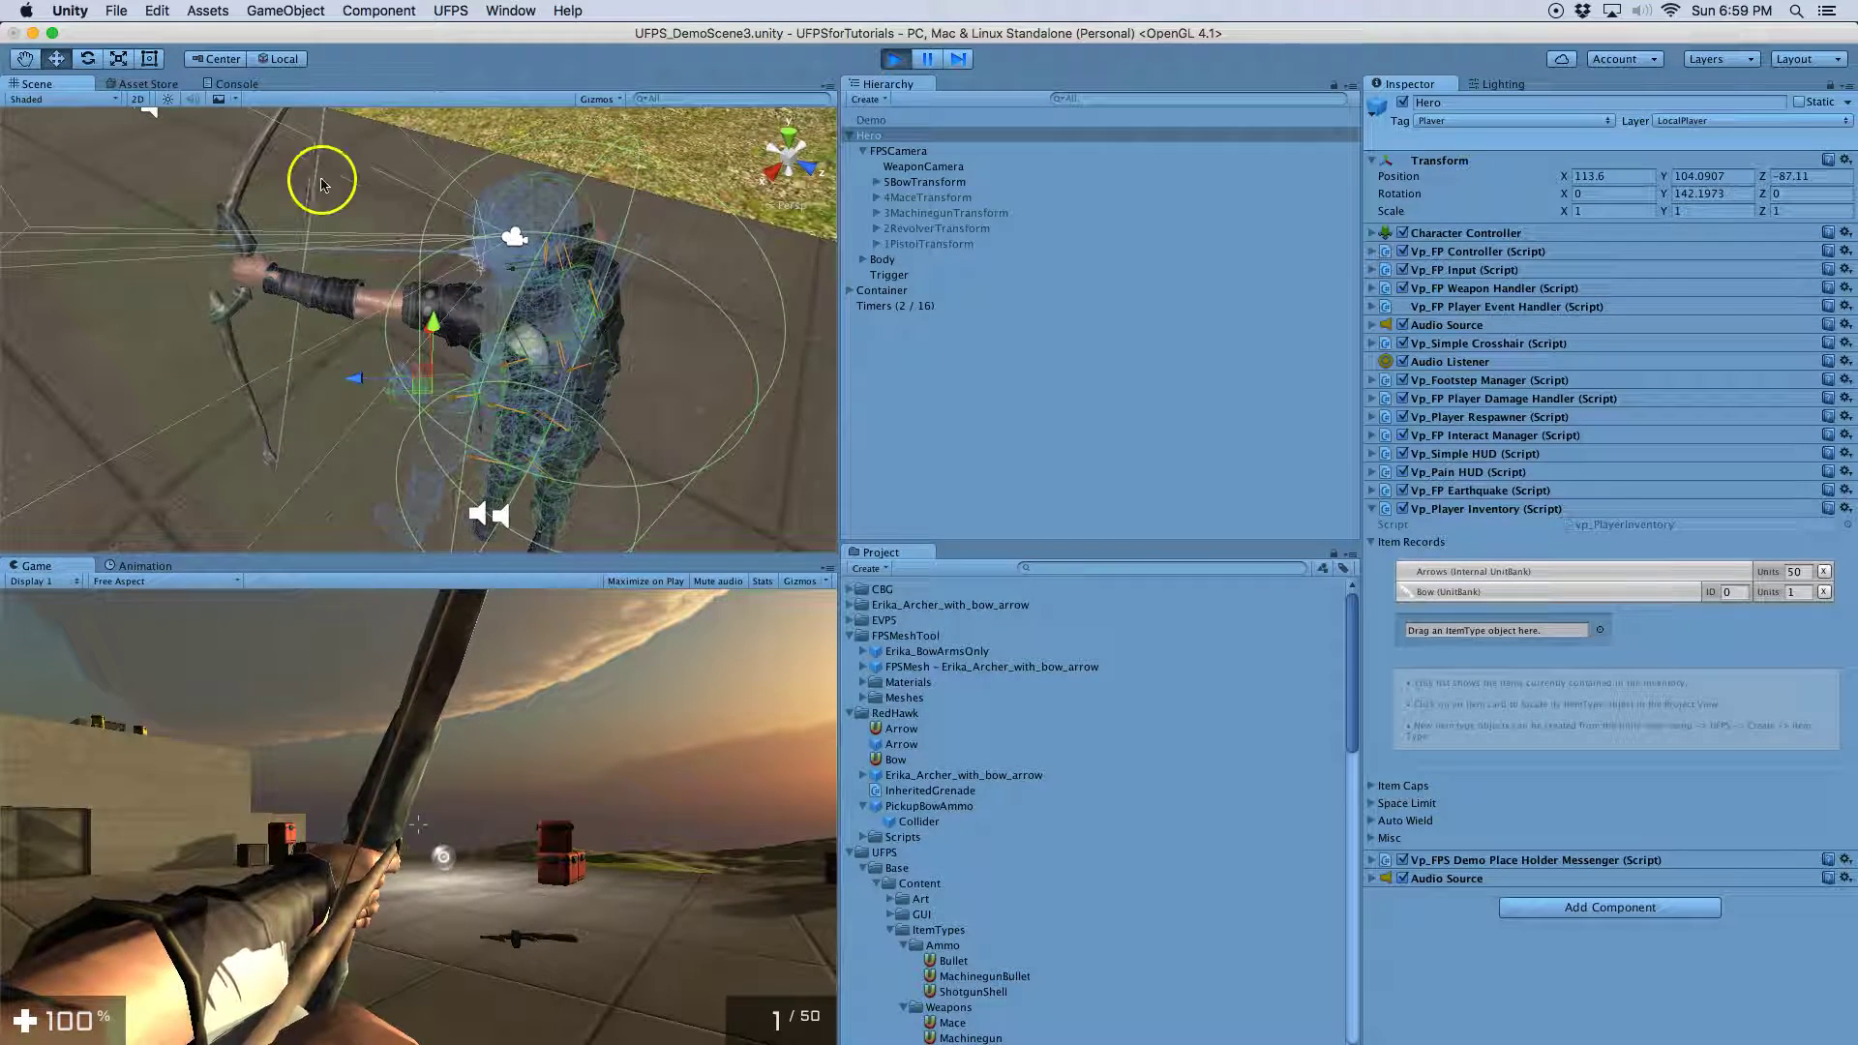